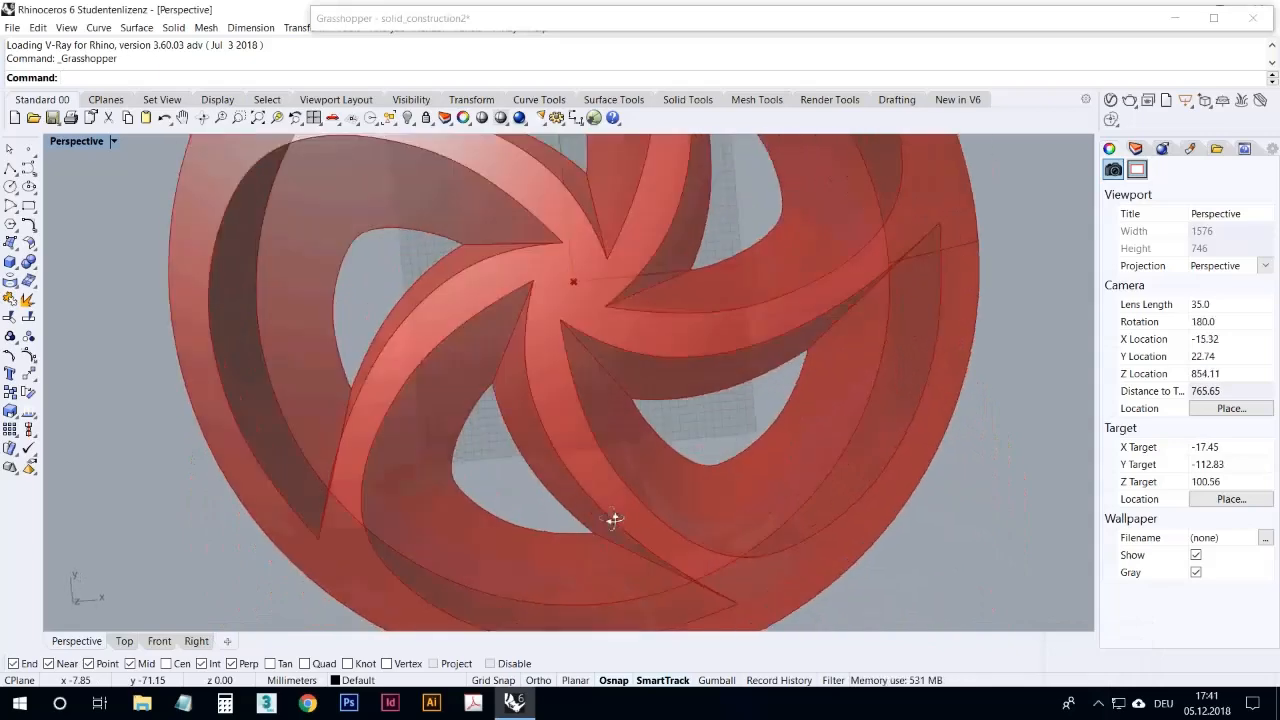
Step: Examine the finished five-spoke wheel model from several angles and distances
scroll(584, 437, "down", 8)
scroll(592, 438, "up", 12)
scroll(574, 495, "down", 10)
right_click_drag(650, 498, 493, 385)
right_click_drag(561, 335, 531, 393)
scroll(529, 391, "down", 6)
right_click_drag(582, 456, 598, 293)
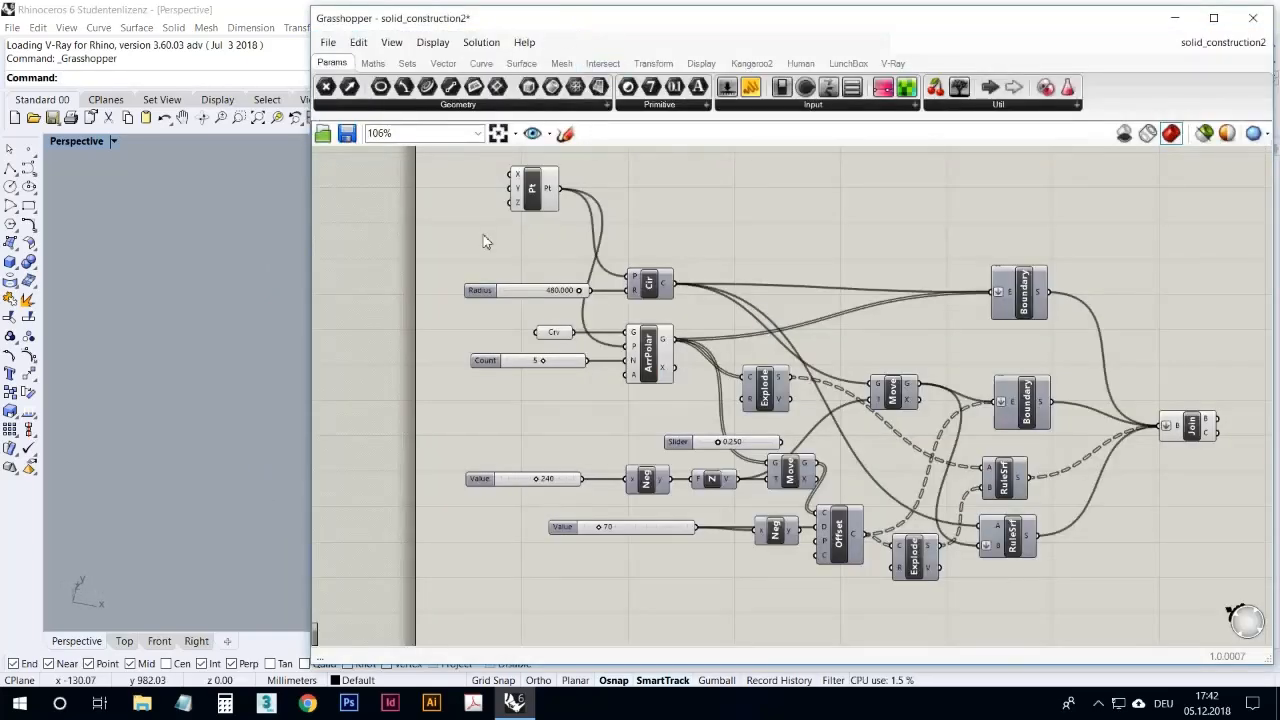
Step: Move the Grasshopper window aside so the wheel preview and the definition can be seen side by side
right_click_drag(295, 237, 281, 268)
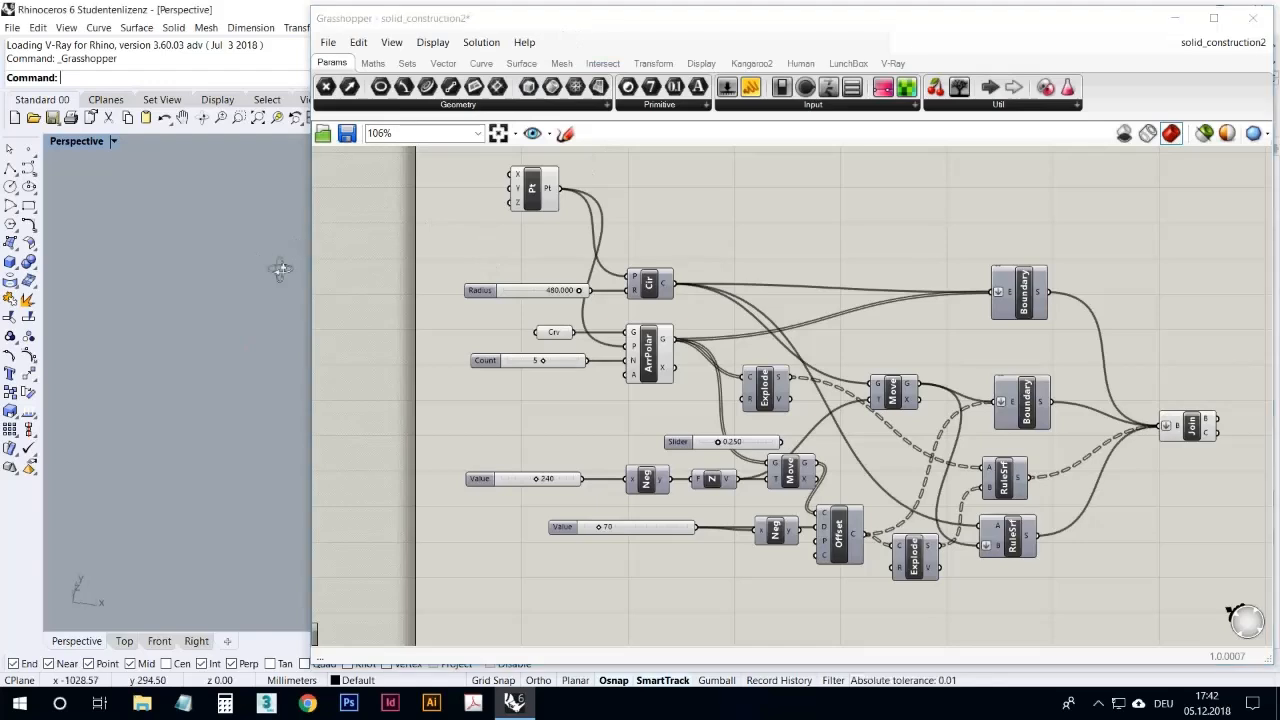
right_click_drag(129, 334, 209, 318)
scroll(139, 356, "up", 5)
left_click_drag(408, 18, 767, 35)
right_click_drag(409, 206, 369, 304)
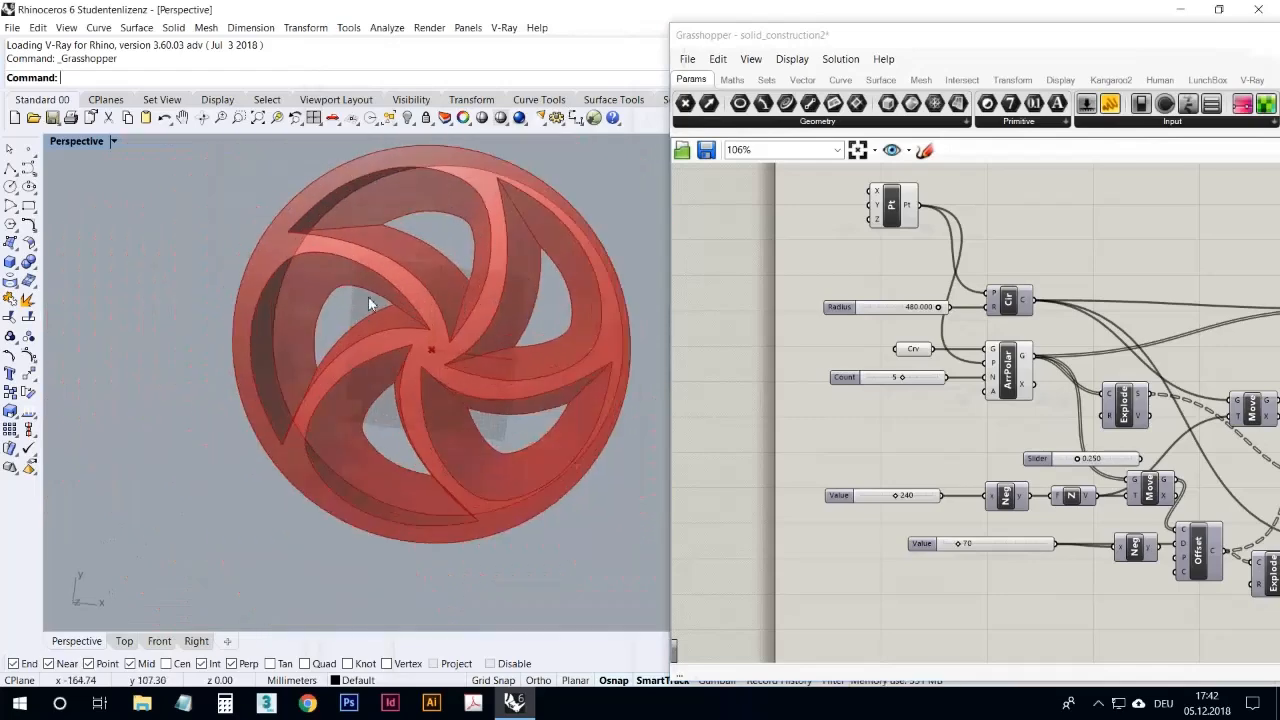
scroll(369, 304, "up", 2)
Step: Set the Value slider that drives the curve offset to 80 and check the effect on the wheel
left_click(955, 446)
right_click_drag(905, 550, 838, 528)
right_click_drag(494, 404, 501, 387)
scroll(894, 549, "up", 3)
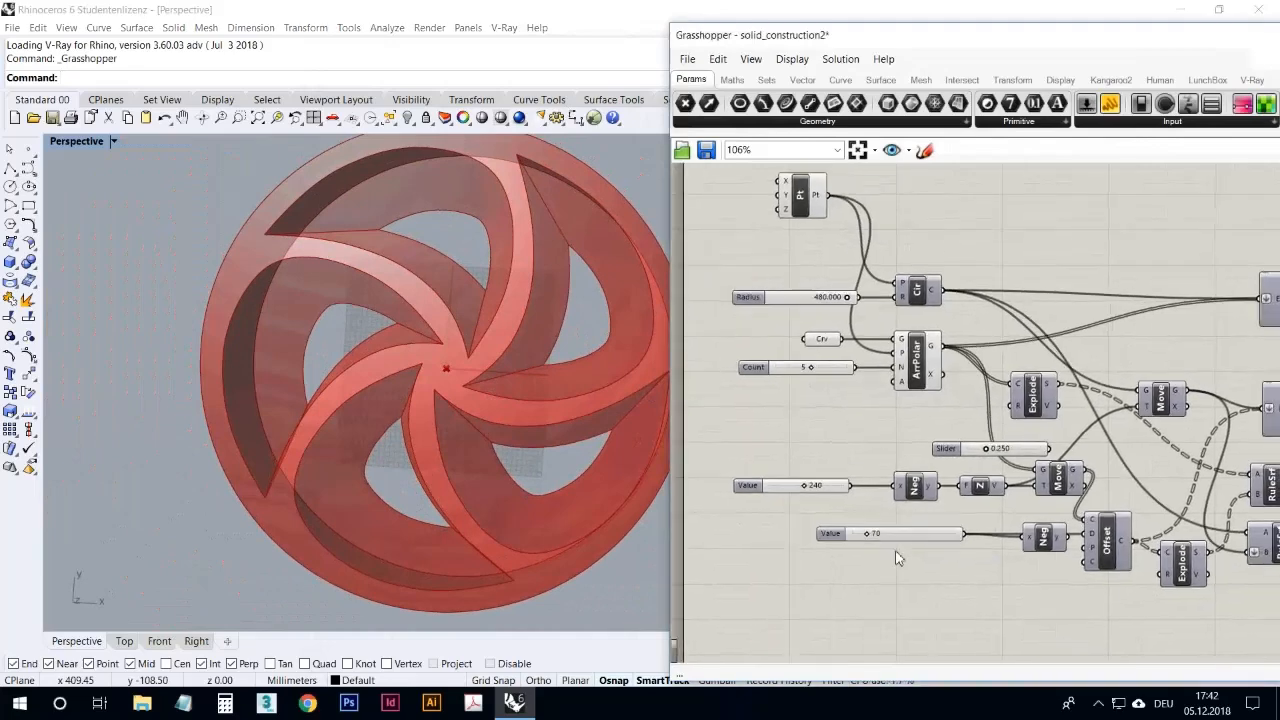
scroll(872, 540, "down", 1)
scroll(860, 530, "up", 1)
mouse_move(851, 521)
left_mouse_down()
mouse_move(863, 522)
mouse_move(826, 532)
mouse_move(848, 533)
left_mouse_up()
right_click_drag(566, 451, 510, 500)
mouse_move(843, 527)
left_mouse_down()
mouse_move(853, 522)
mouse_move(842, 527)
left_mouse_up()
right_click_drag(489, 375, 453, 287)
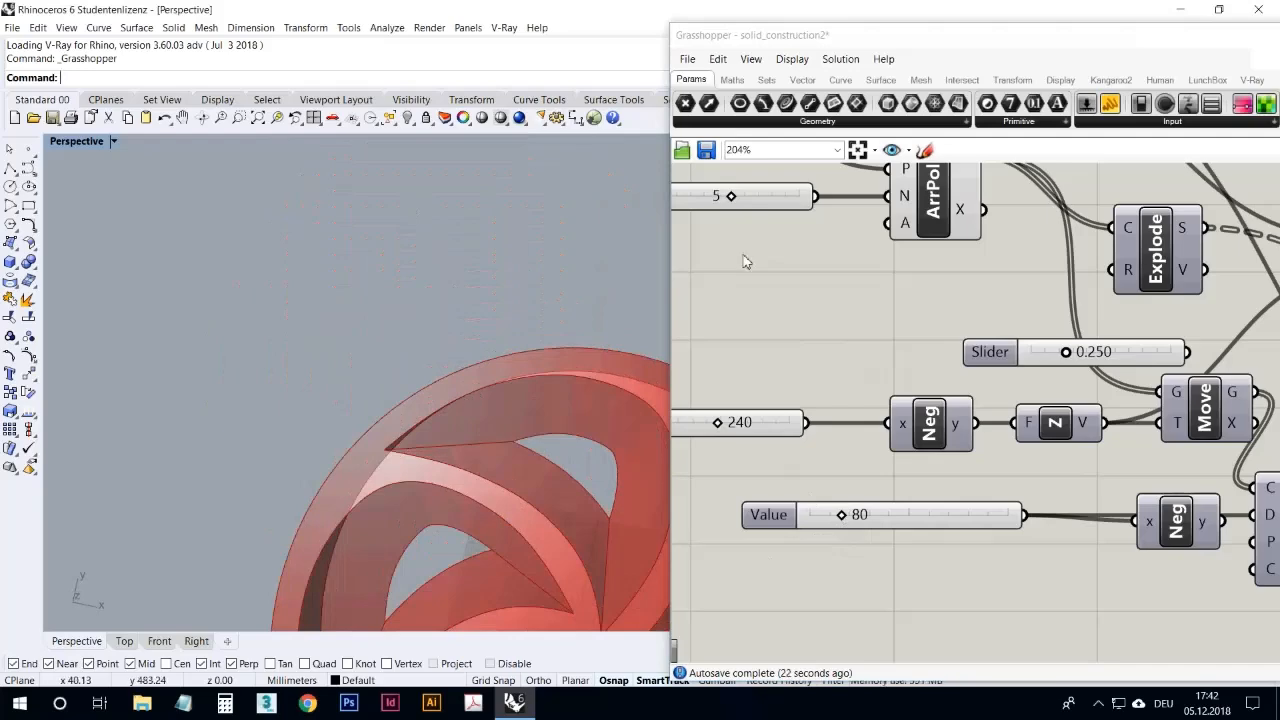
Step: Bake the curve stored in the Crv parameter into the Rhino document
scroll(791, 303, "down", 2)
scroll(940, 362, "up", 2)
right_click(944, 364)
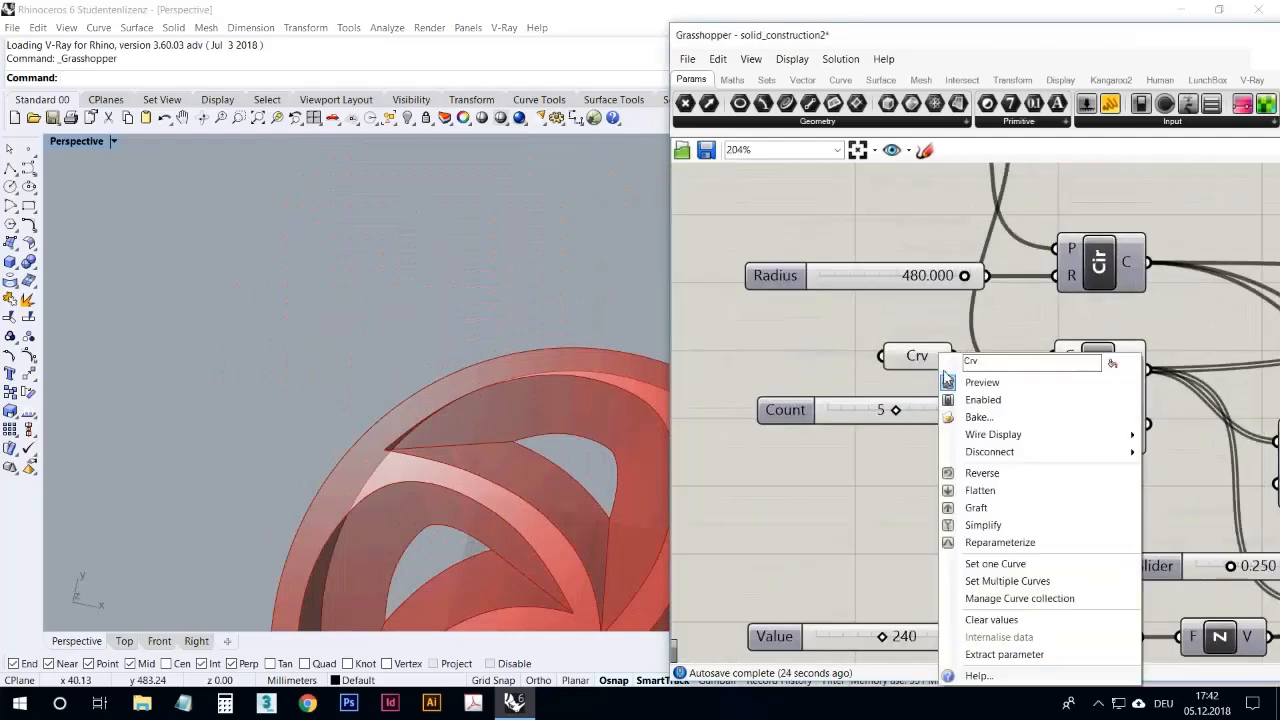
left_click(978, 417)
left_click(978, 572)
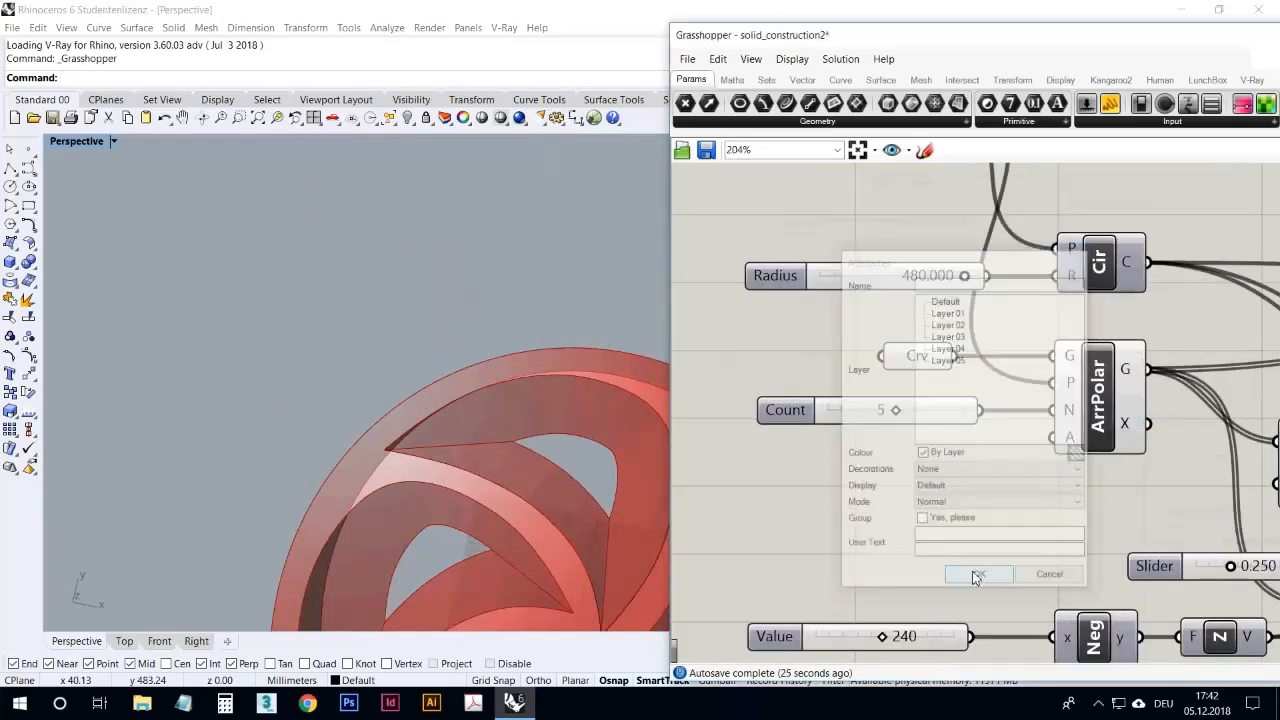
Step: Reference the baked curve as the single curve of the Crv parameter
left_click(614, 384)
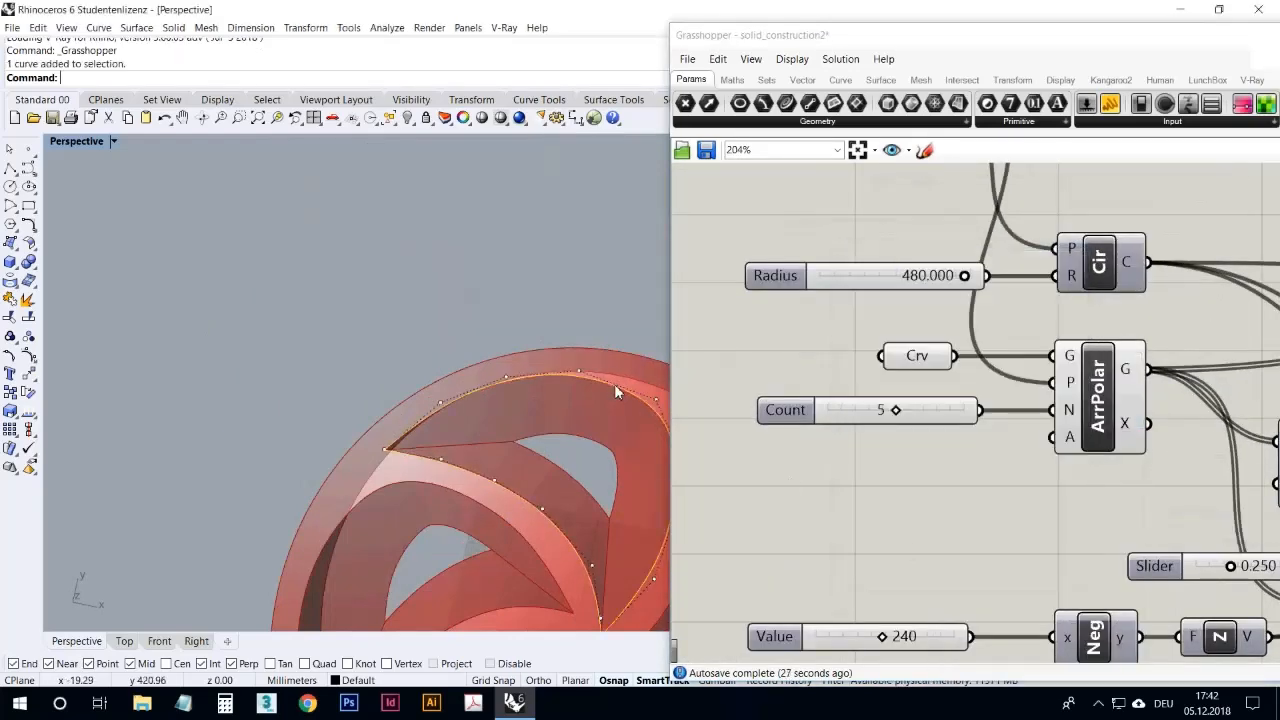
right_click(905, 358)
left_click(955, 563)
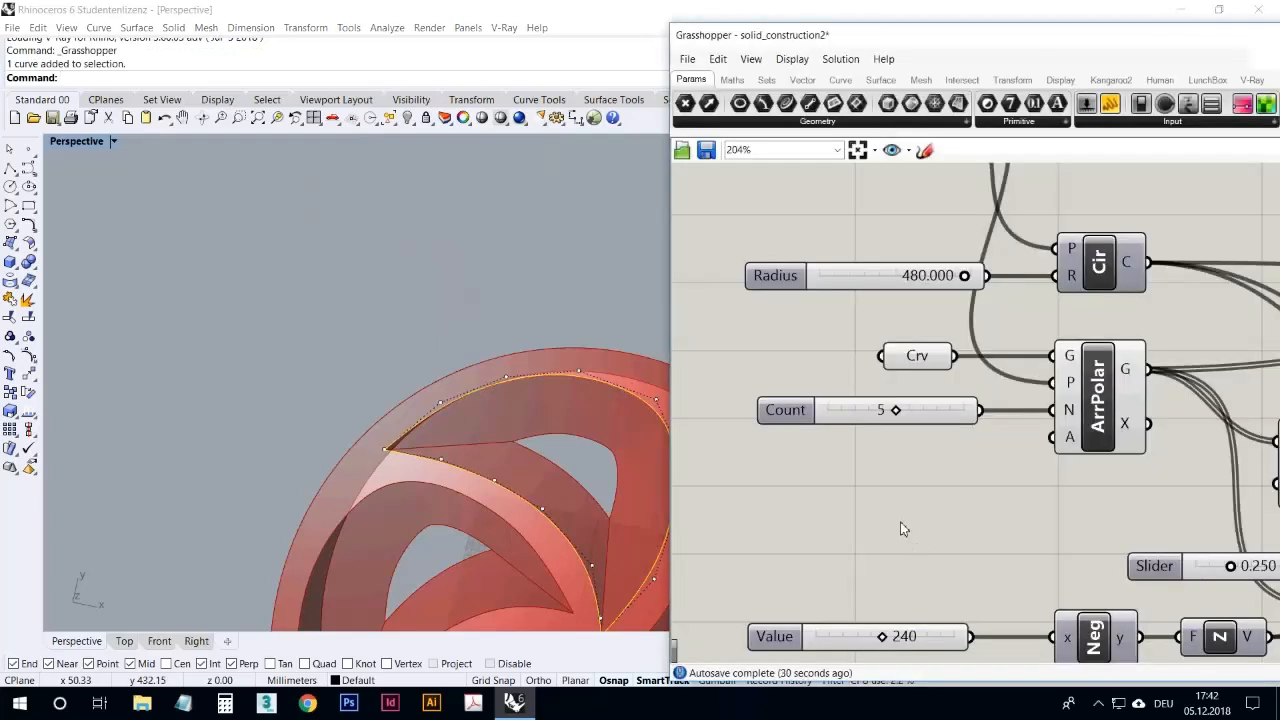
Step: Reshape the wheel openings by moving control points on the baked curve's upper edge, outer tip and inner edge
left_click(573, 322)
left_click(571, 370)
left_click_drag(591, 372, 608, 356)
right_click_drag(399, 452, 431, 416, "shift")
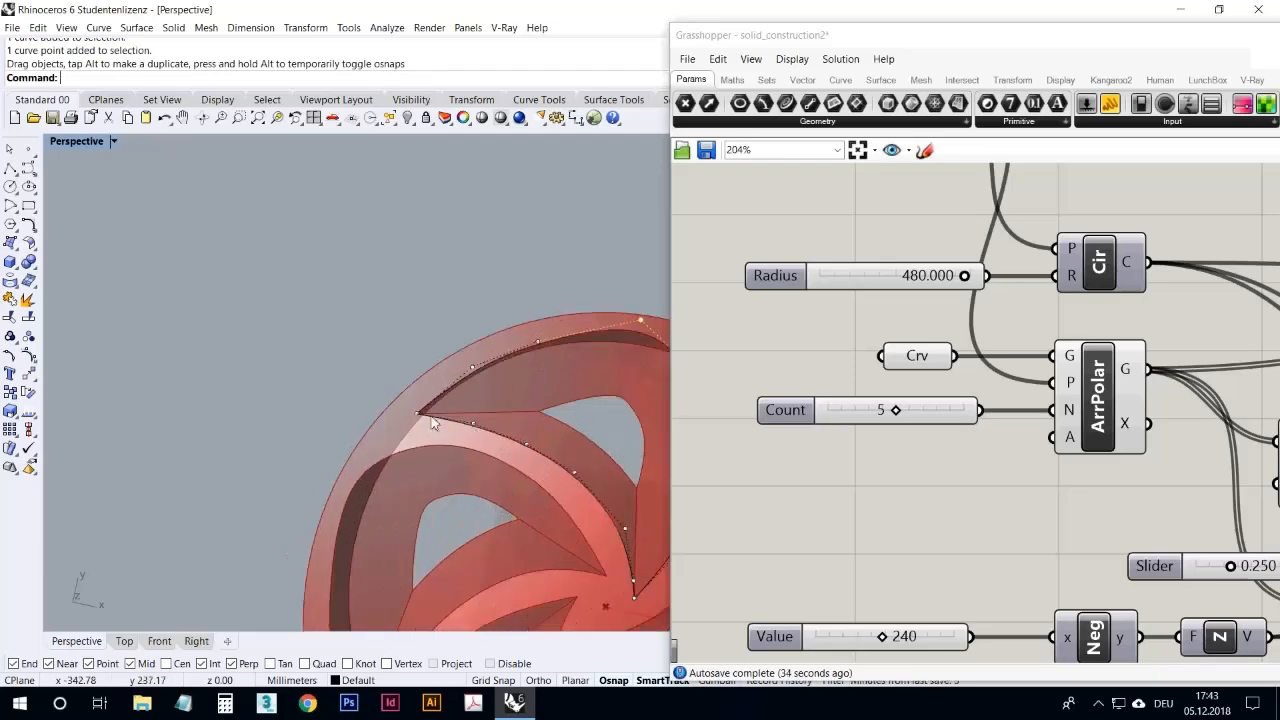
left_click_drag(417, 413, 369, 454)
right_click_drag(542, 464, 480, 446, "shift")
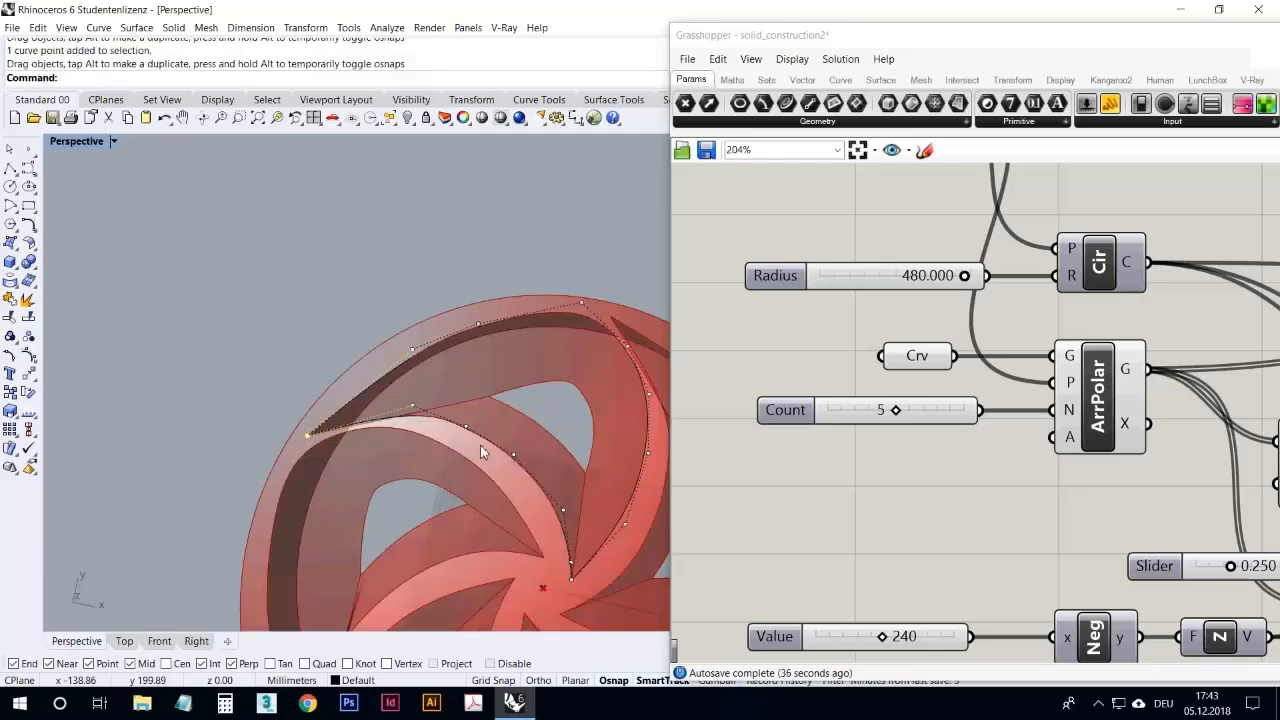
left_click_drag(466, 432, 549, 399)
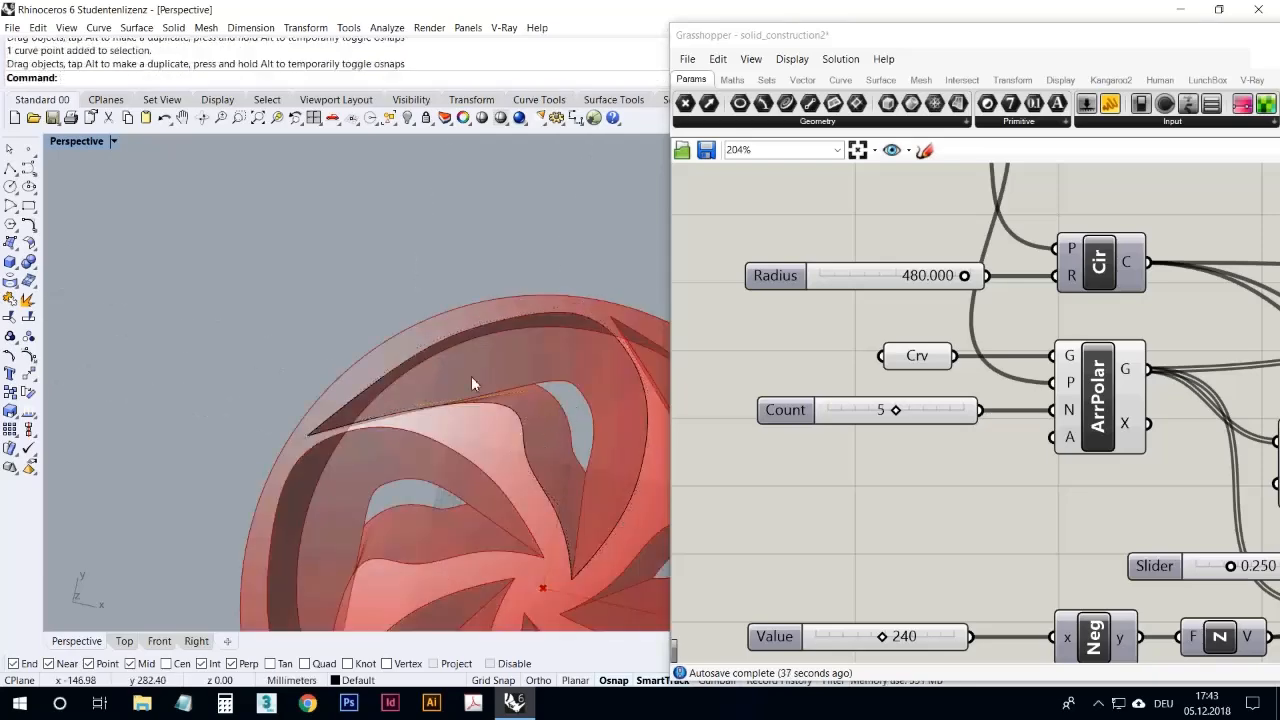
Step: Undo the control point moves and deselect the curve
left_click(164, 118)
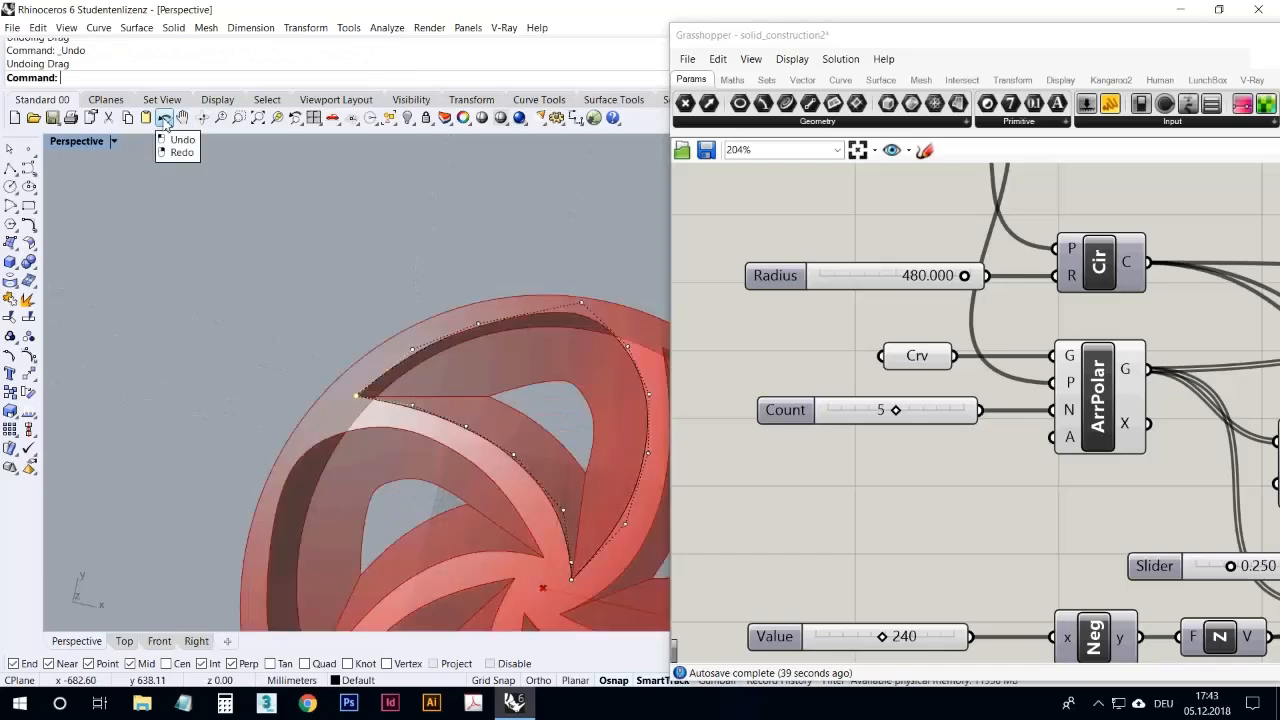
left_click(231, 276)
scroll(272, 269, "down", 4)
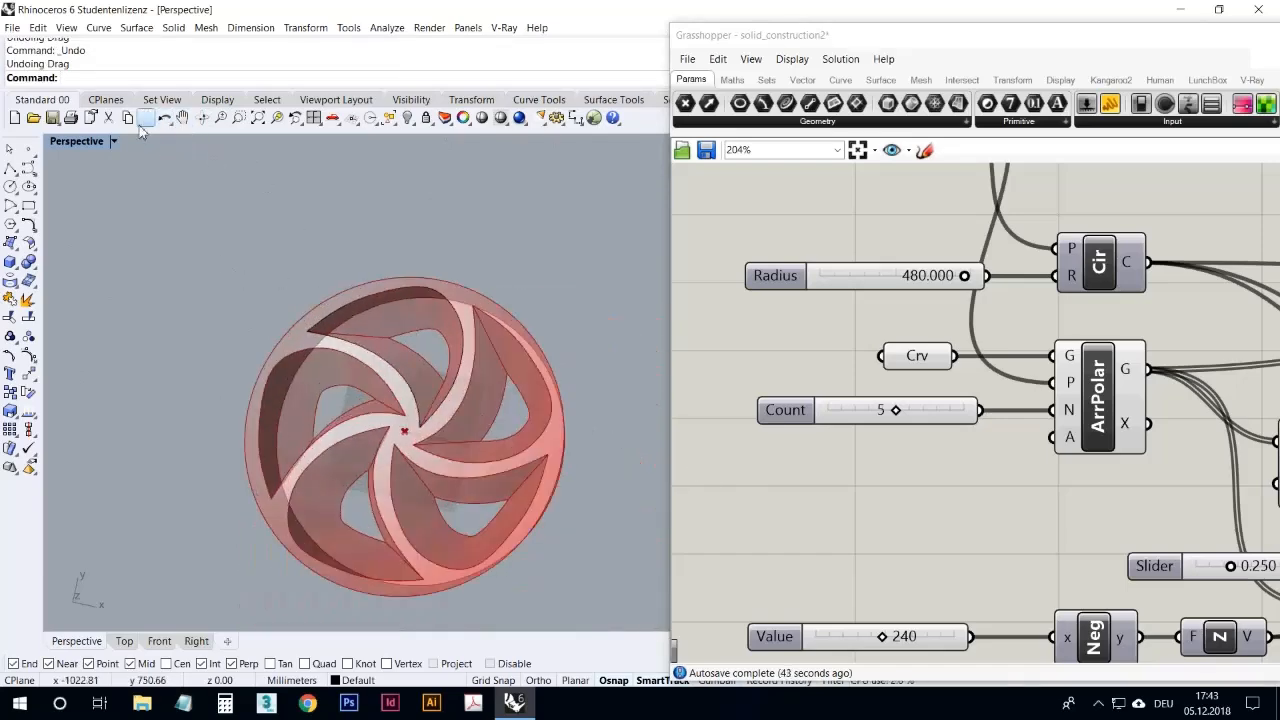
Step: Bake the complete wheel from the final Join component into the Rhino document
left_click(886, 517)
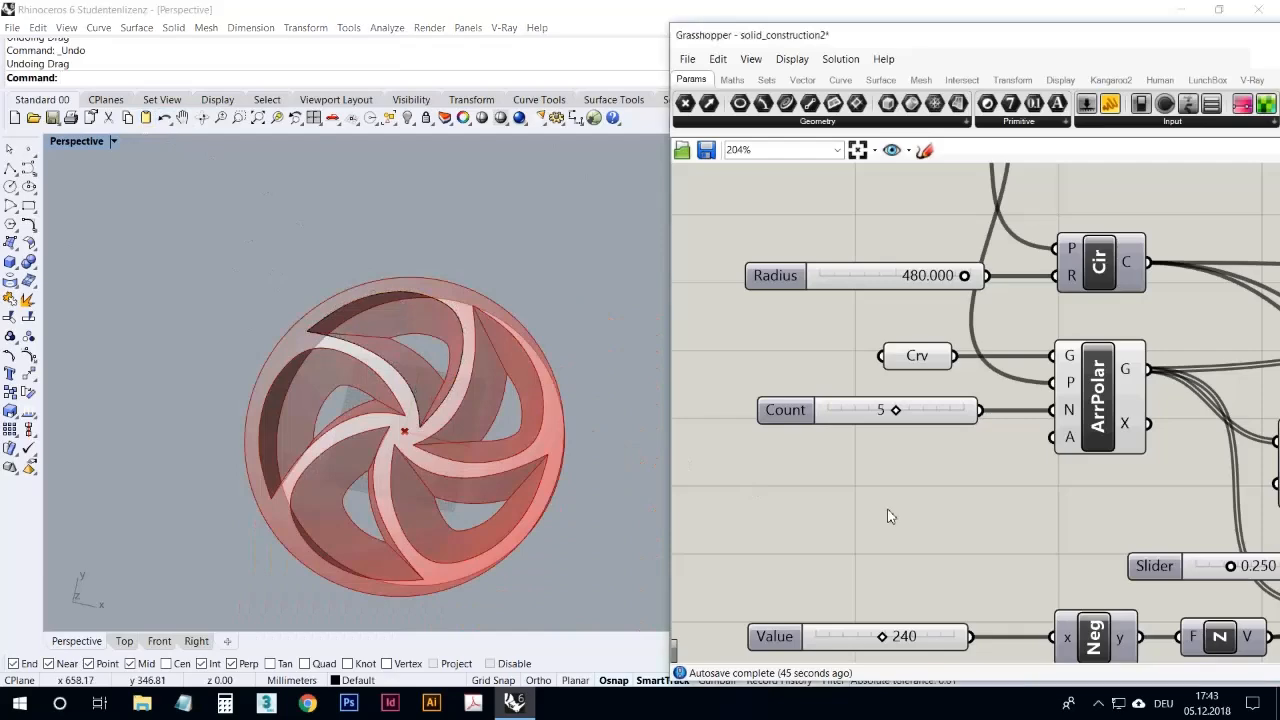
scroll(818, 403, "down", 4)
right_click_drag(1020, 395, 840, 376)
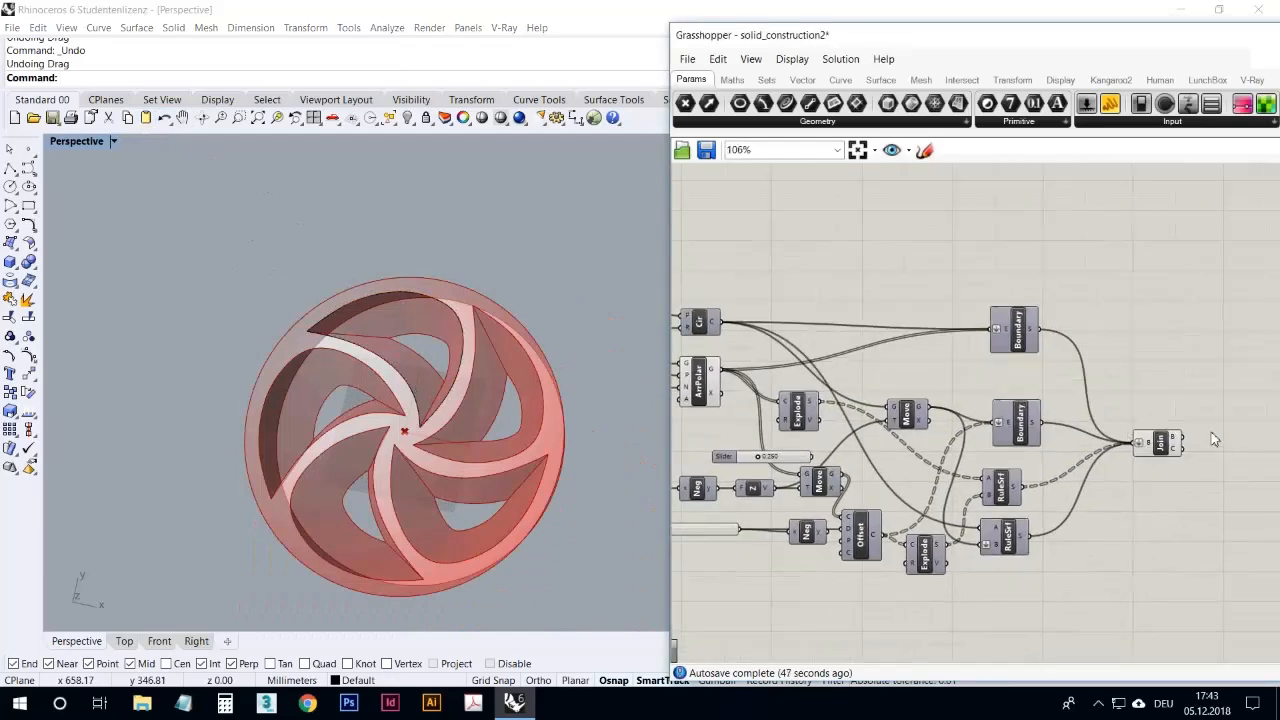
scroll(1213, 440, "up", 5)
left_click(1106, 450)
right_click_drag(503, 365, 505, 308)
right_click(1049, 281)
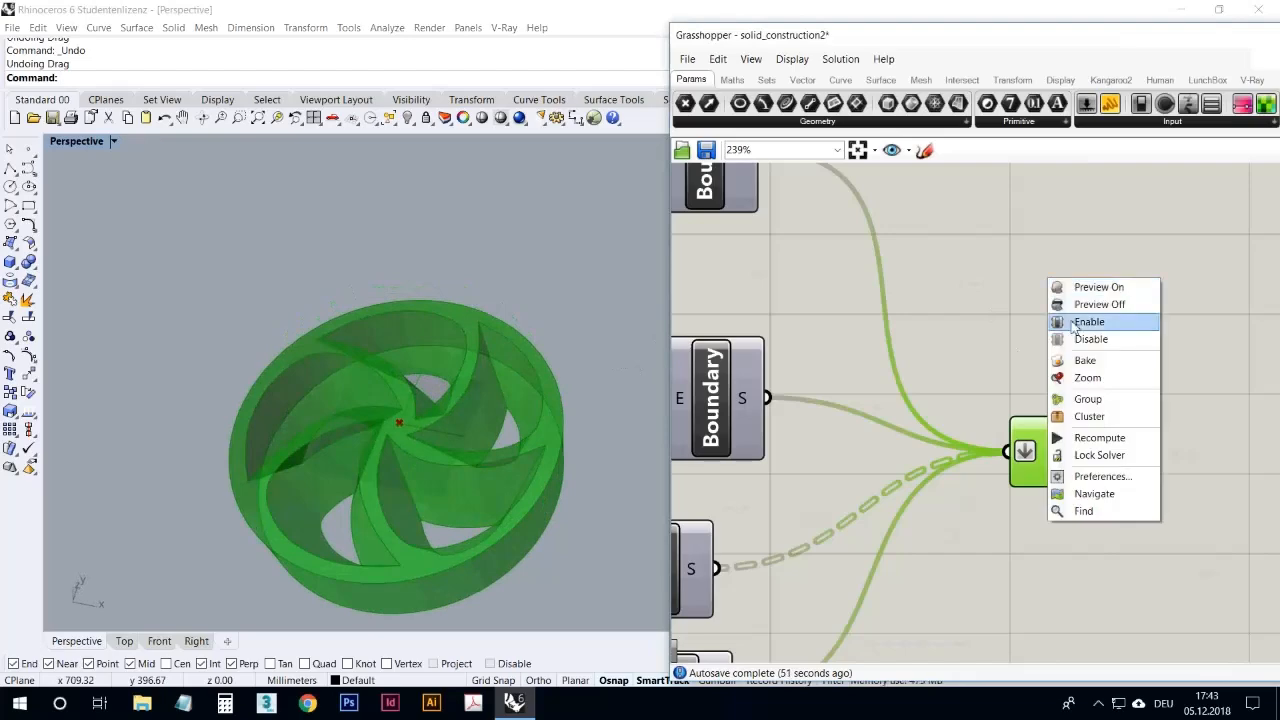
left_click(1076, 322)
Step: Move the baked wheel polysurface away from the Grasshopper preview so it stands beside it
scroll(577, 322, "down", 3)
left_click(484, 332)
left_click_drag(484, 330, 300, 292)
left_click(289, 239)
right_click_drag(289, 239, 280, 280)
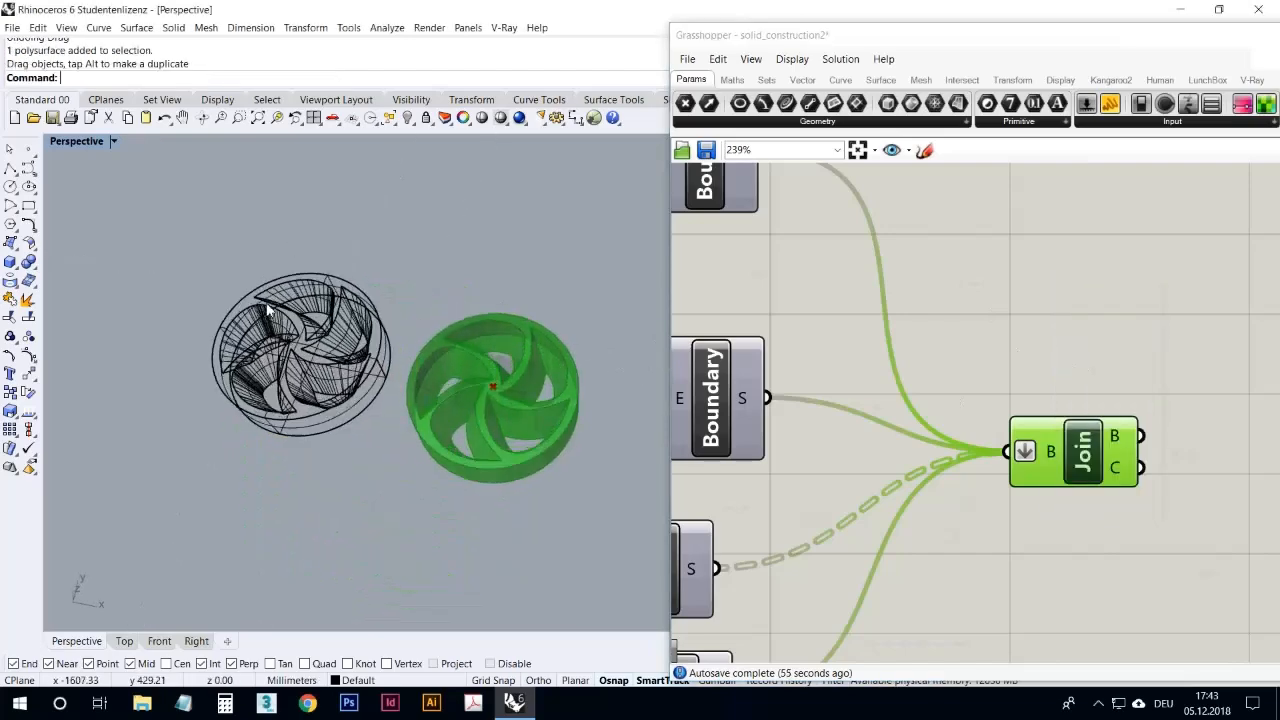
scroll(248, 299, "up", 5)
Step: Run a Zebra surface analysis on the baked wheel polysurface
left_click(343, 287)
left_click(388, 28)
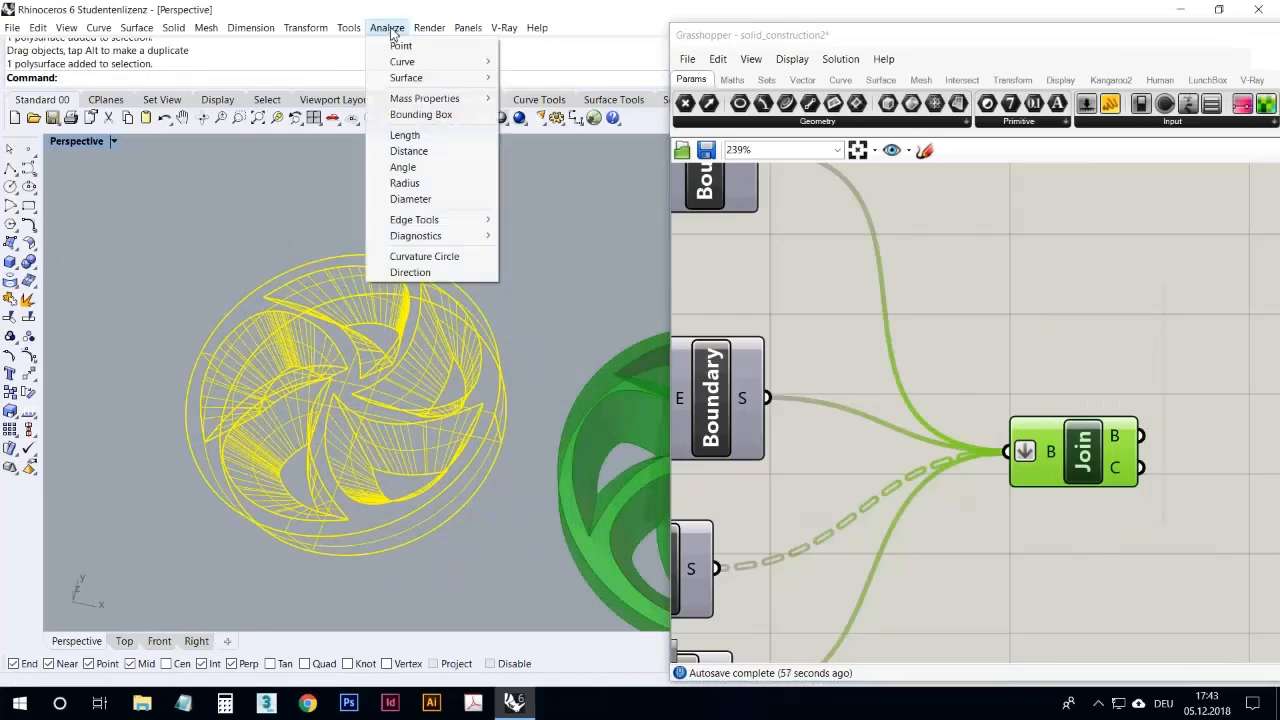
mouse_move(414, 80)
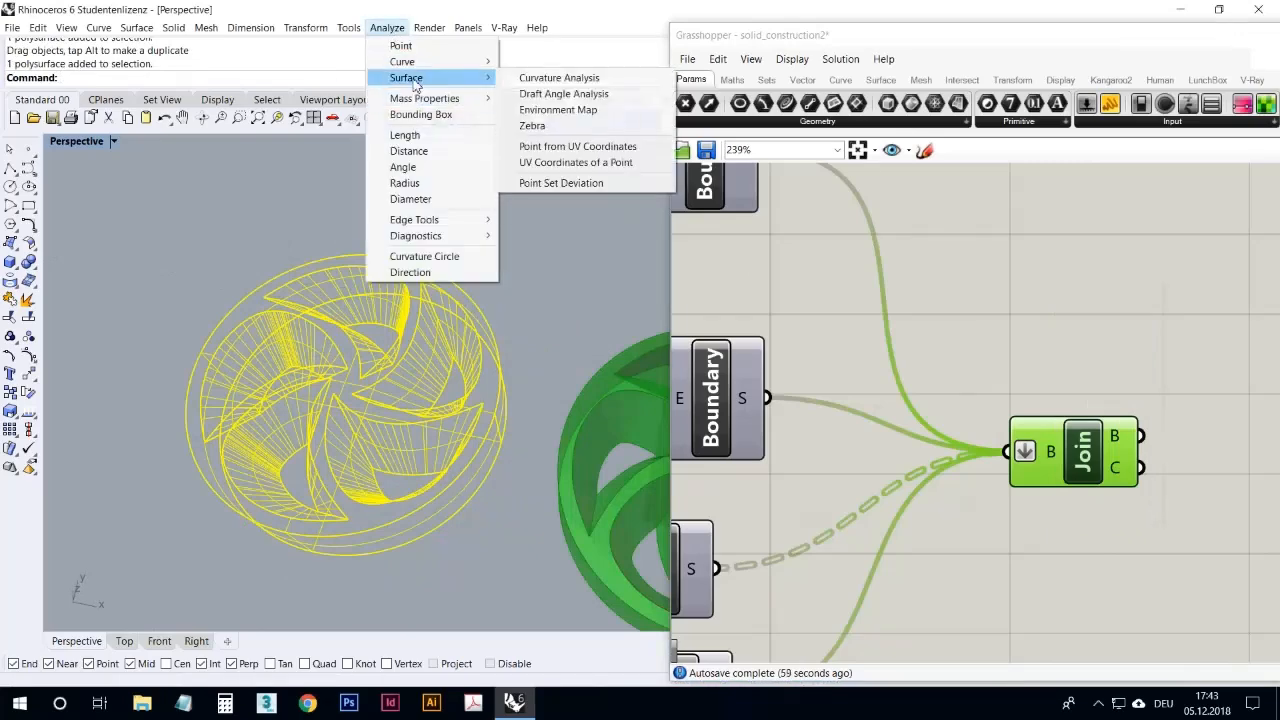
left_click(532, 125)
Step: Examine the zebra stripes on the wheel's rim, spokes and openings from different angles
right_click_drag(486, 320, 554, 297)
scroll(554, 298, "up", 3)
right_click_drag(419, 352, 484, 396)
scroll(433, 404, "down", 4)
scroll(463, 440, "up", 4)
scroll(486, 391, "down", 5)
right_click_drag(318, 558, 307, 474)
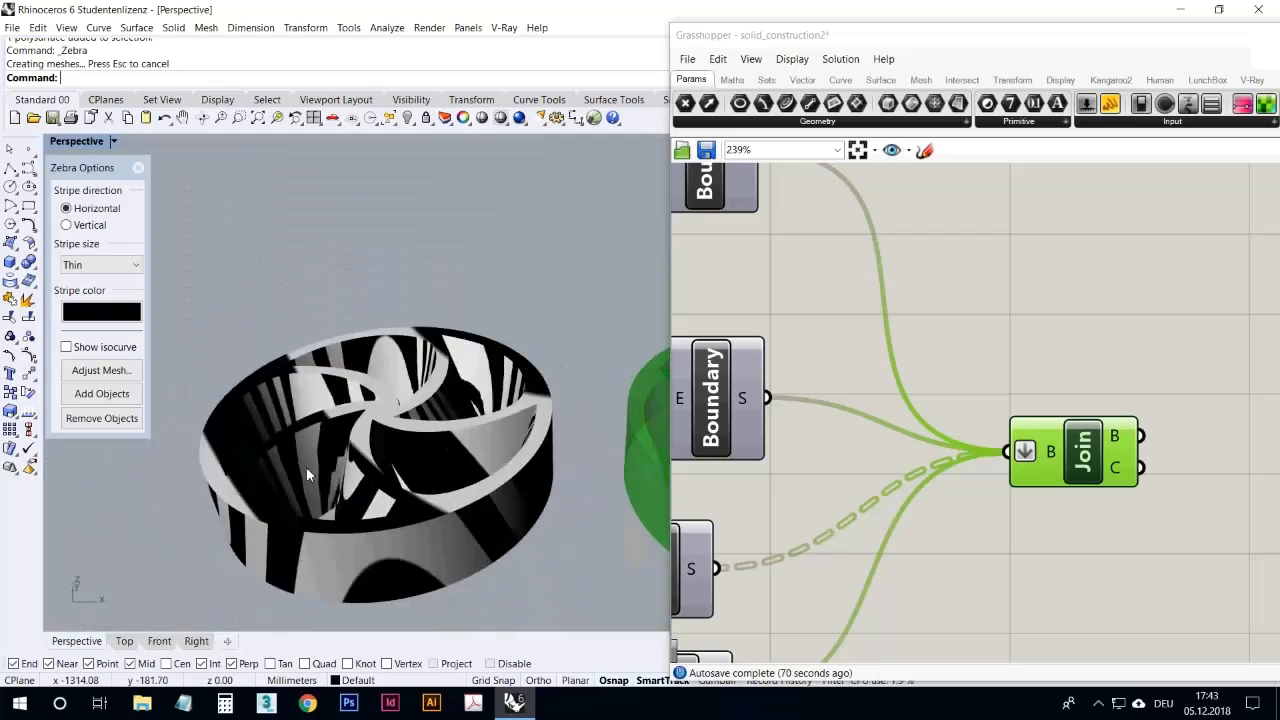
scroll(362, 434, "up", 5)
mouse_move(363, 434)
right_mouse_down()
mouse_move(355, 466)
mouse_move(406, 455)
mouse_move(419, 434)
mouse_move(386, 412)
mouse_move(458, 443)
mouse_move(337, 420)
mouse_move(285, 425)
mouse_move(294, 449)
mouse_move(355, 438)
right_mouse_up()
scroll(385, 431, "down", 5)
scroll(377, 434, "up", 5)
scroll(420, 434, "down", 2)
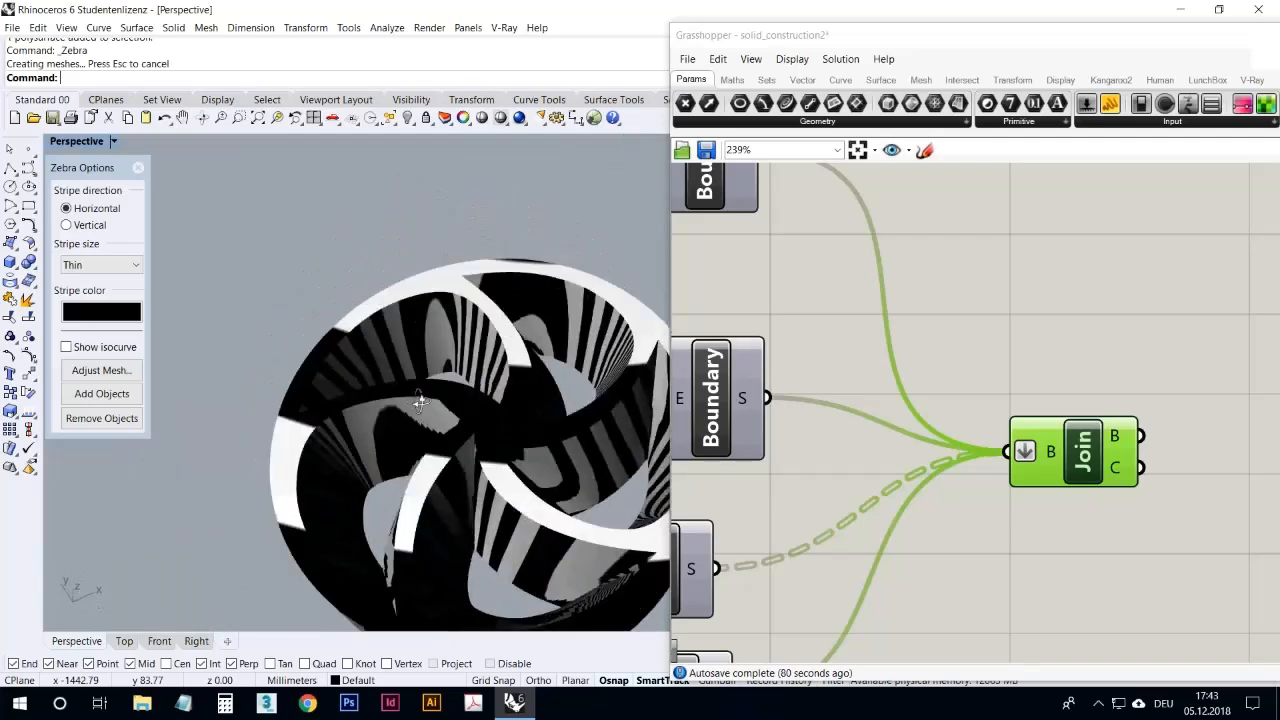
right_click_drag(481, 358, 356, 484)
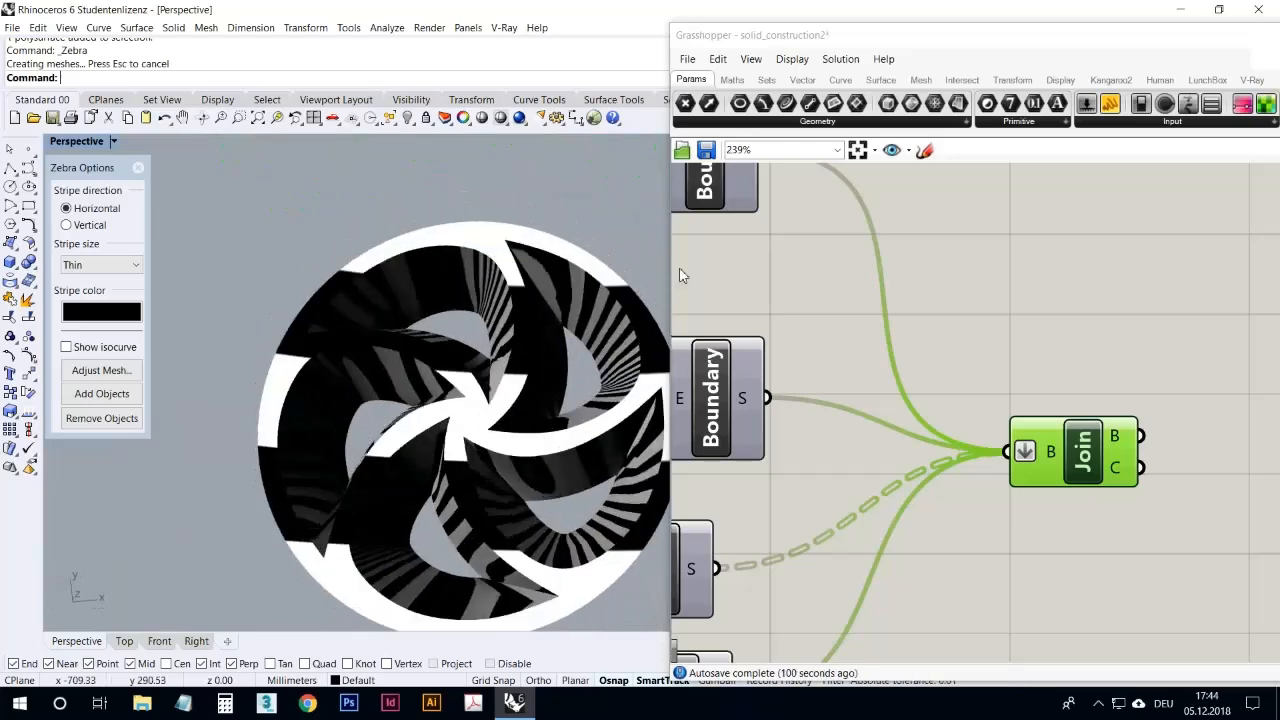
Step: Review the whole Grasshopper definition, from the Point component through to the final Join, alongside the wheel
left_click(713, 248)
right_click_drag(771, 269, 1051, 360)
scroll(1073, 288, "down", 3)
scroll(1084, 295, "down", 7)
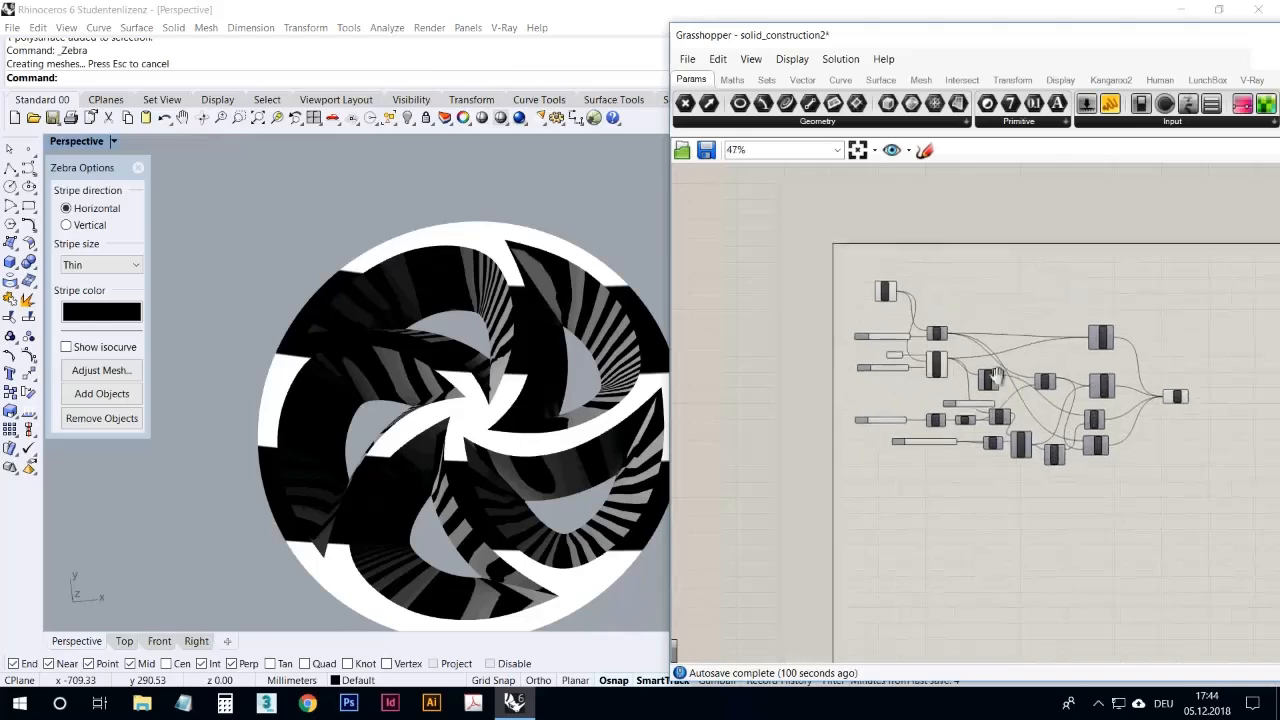
scroll(929, 295, "up", 4)
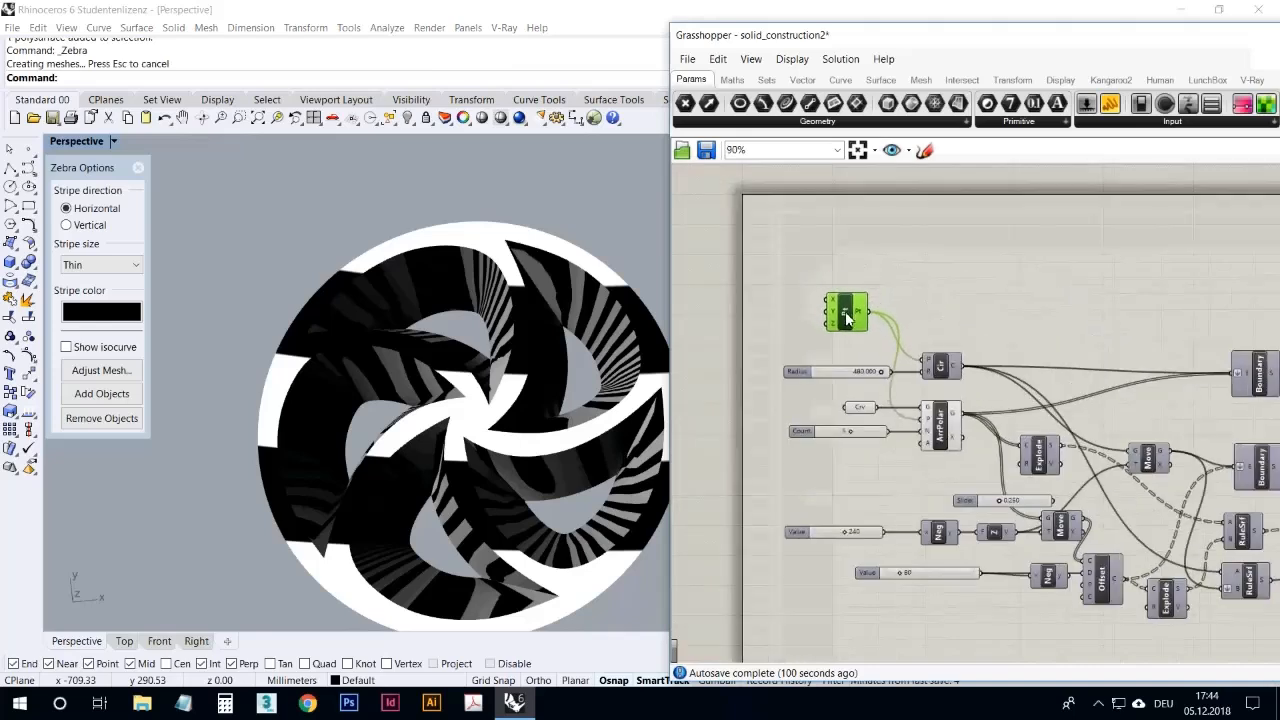
right_click_drag(653, 432, 300, 377)
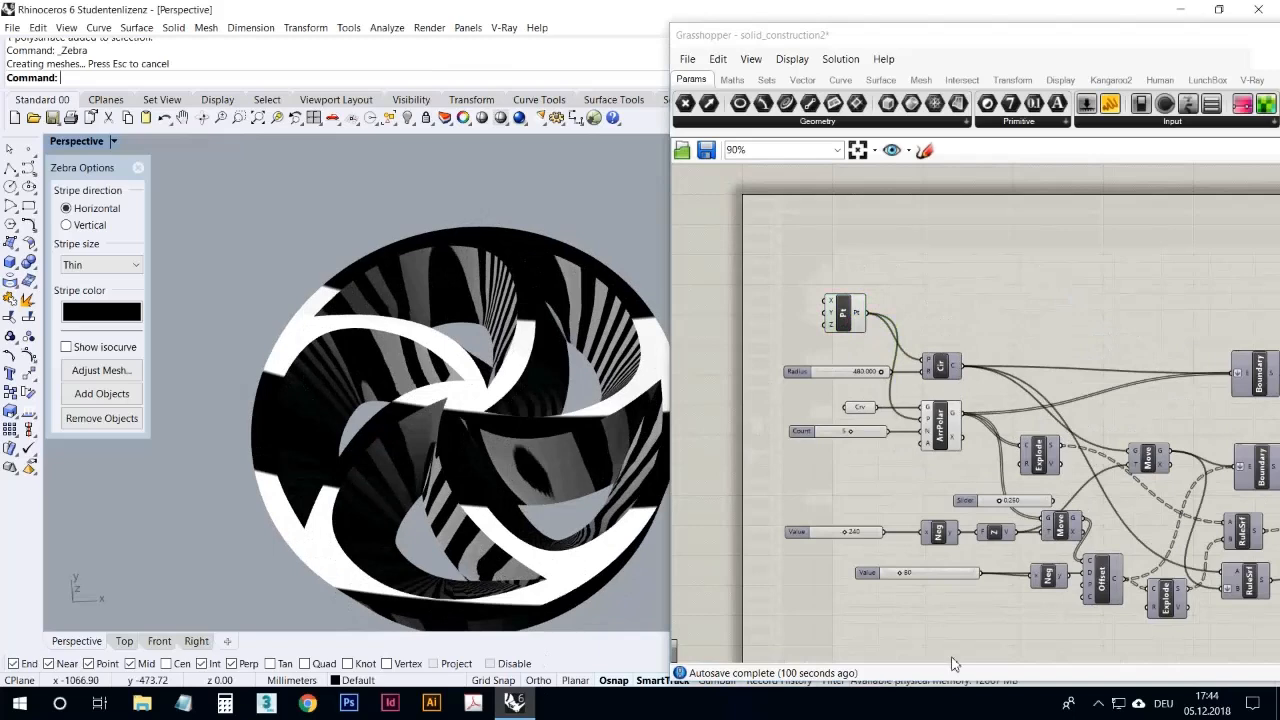
left_click(1098, 704)
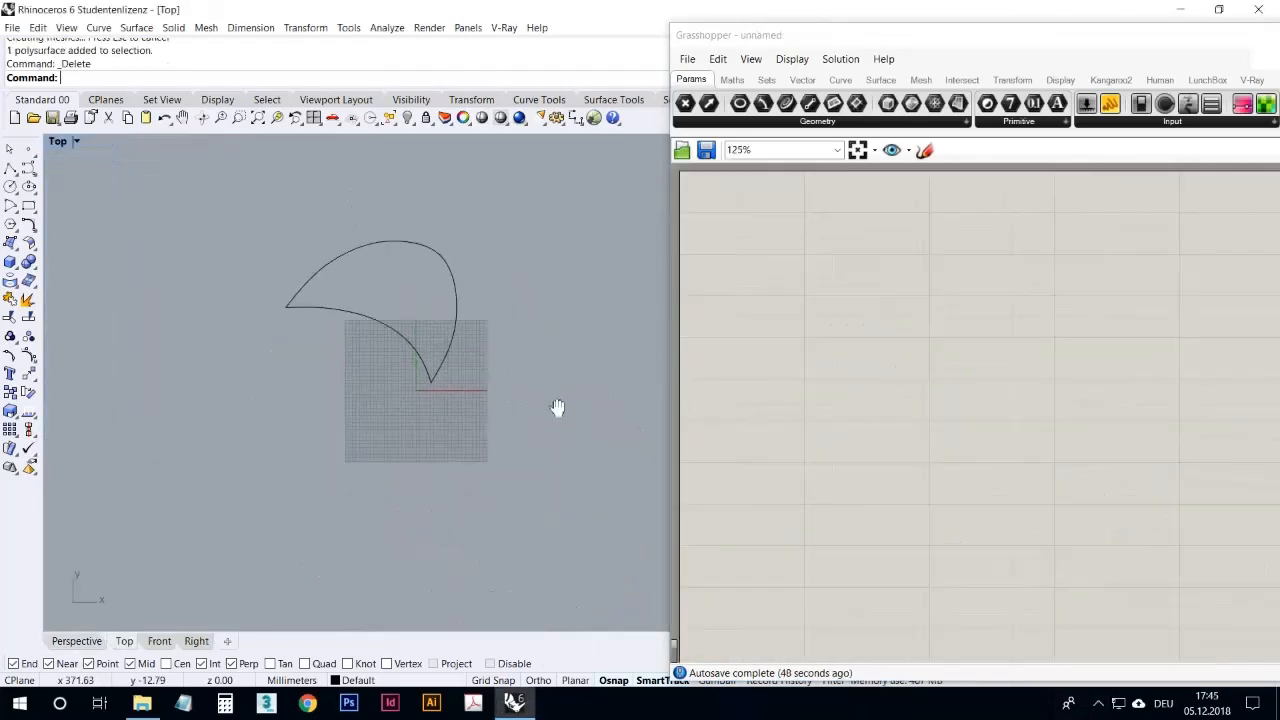
Step: Inspect the blade-shaped base curve and its control points in the Top view
scroll(440, 345, "up", 2)
left_click(502, 327)
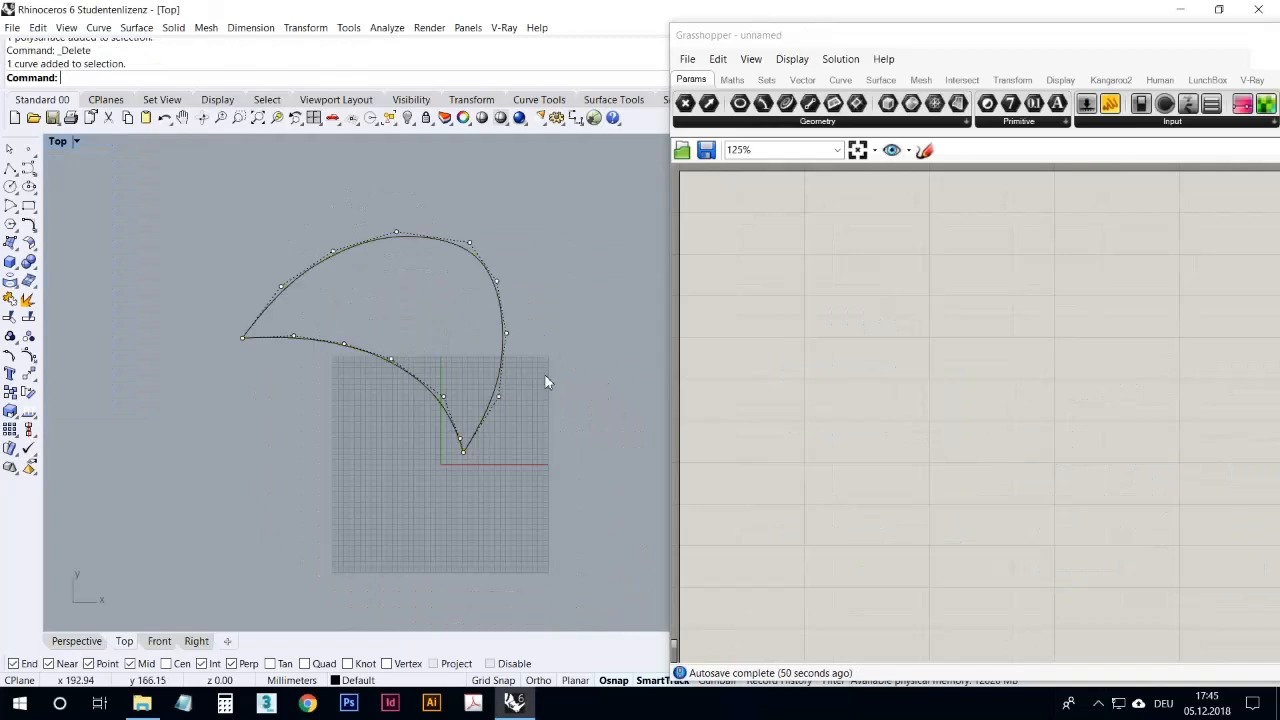
scroll(558, 373, "down", 2)
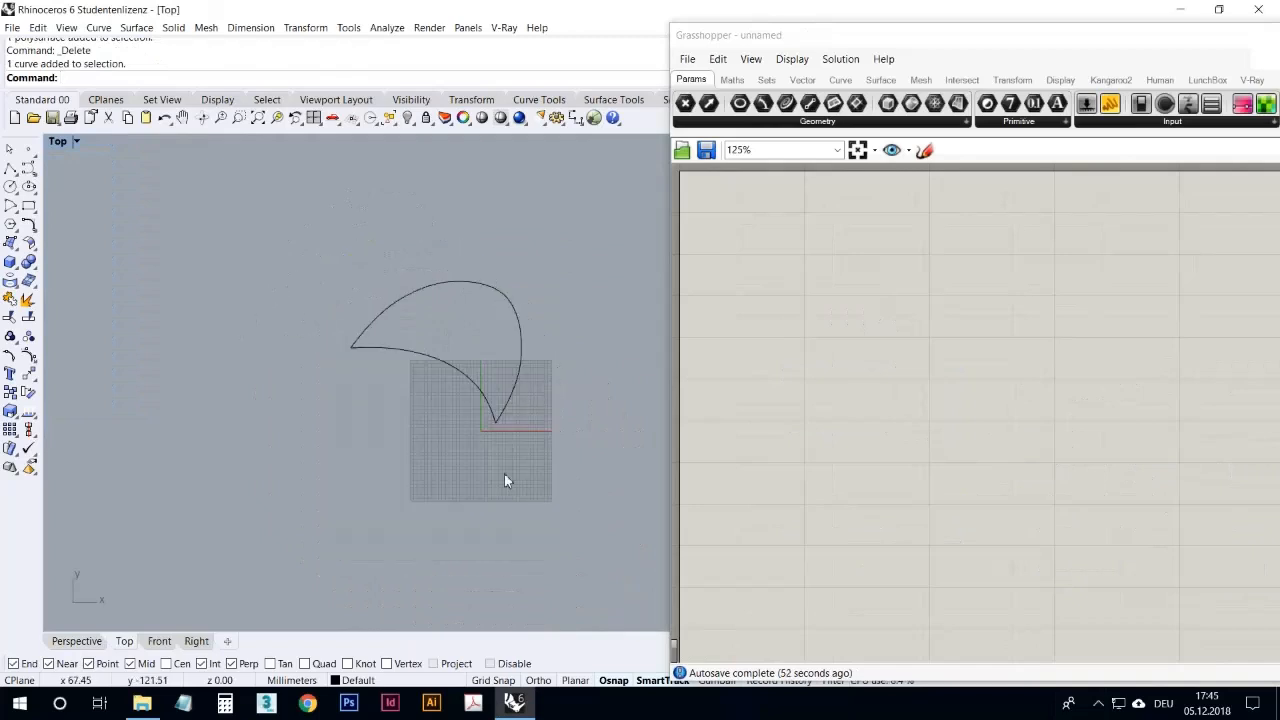
right_click_drag(504, 473, 473, 480)
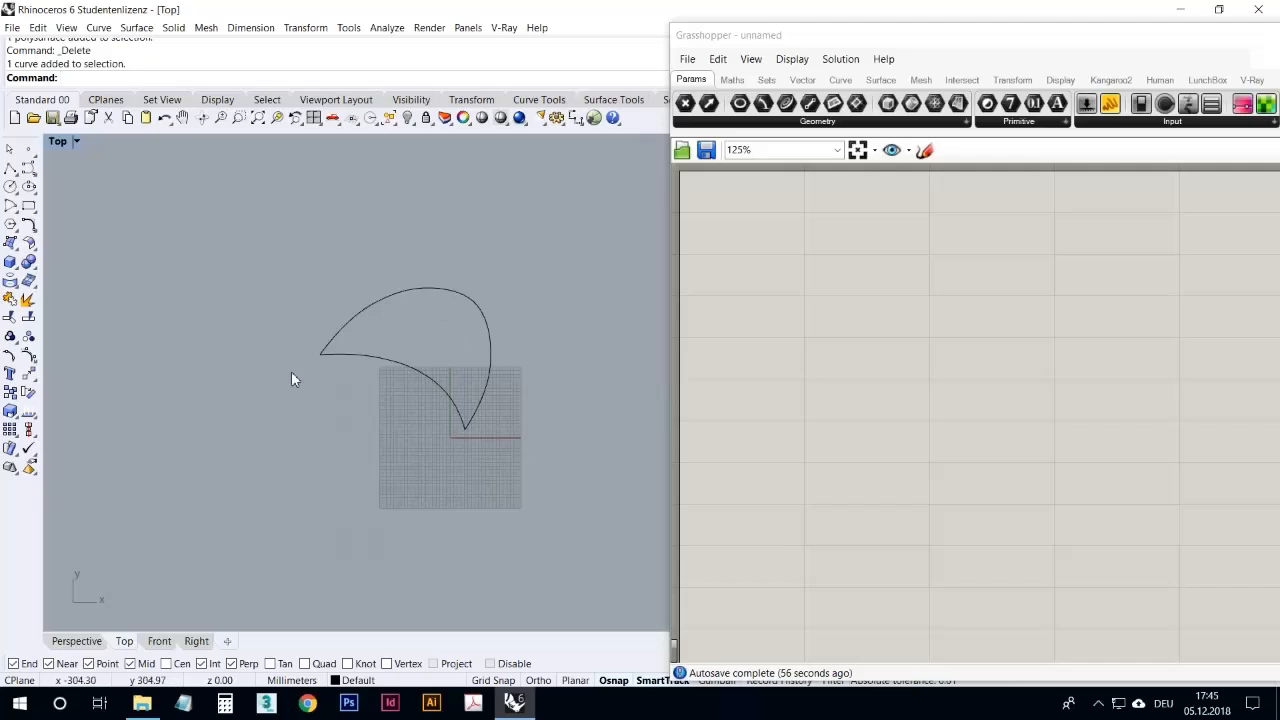
right_click_drag(556, 447, 531, 334)
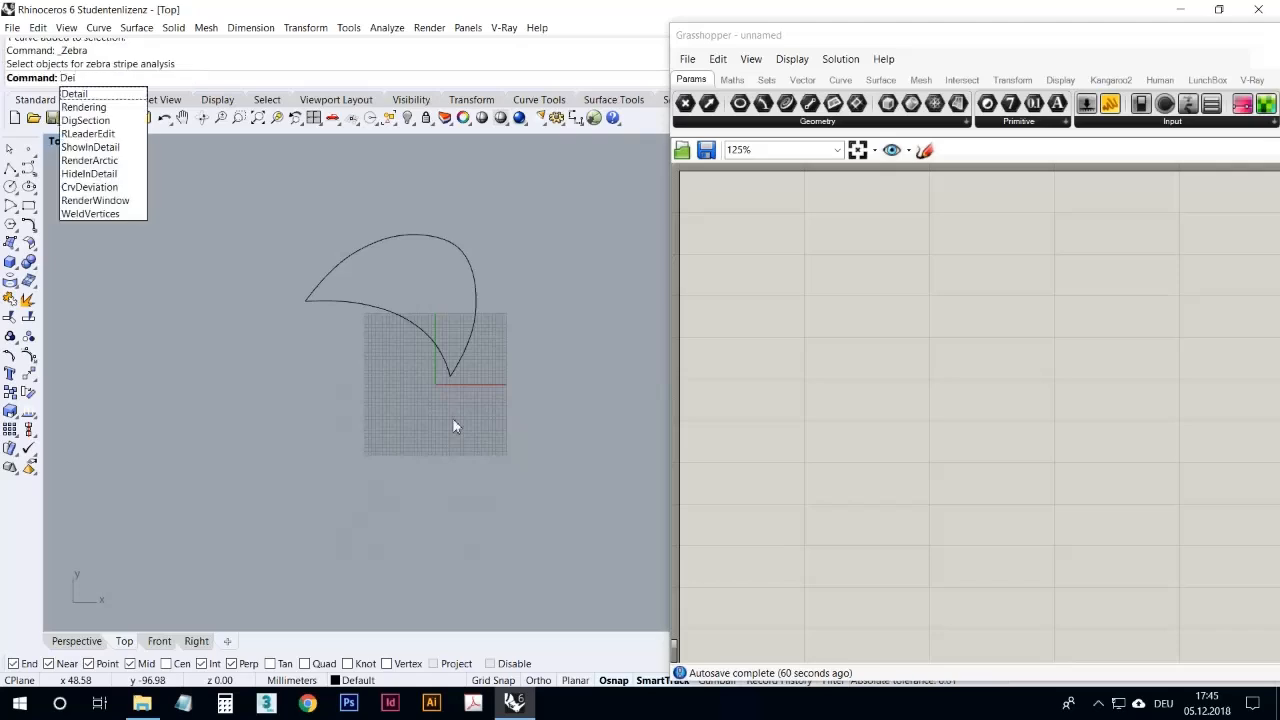
Step: Measure the distance from the origin (0) straight up to the top edge of the base curve
key("BackSpace")
key("BackSpace")
type("istance")
key("Return")
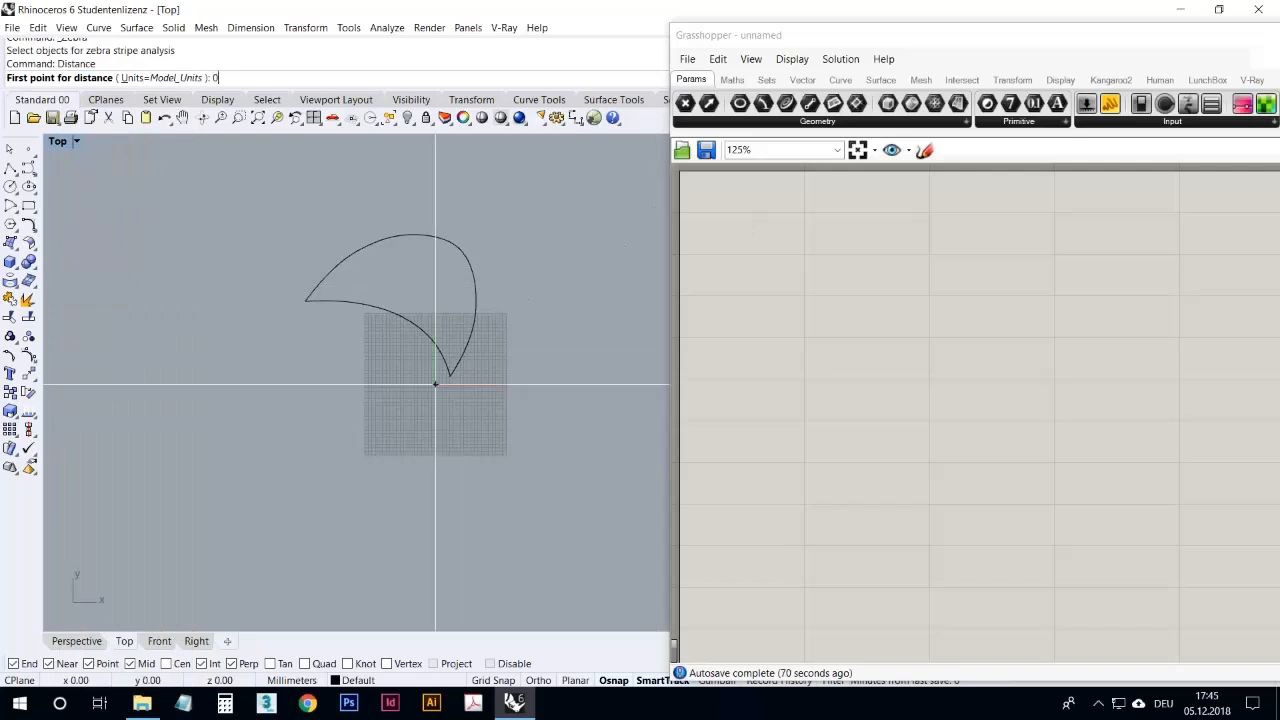
left_click(447, 228)
Step: Repeat the Distance measurement from a point near the origin to the base curve's upper edge
scroll(390, 238, "up", 3)
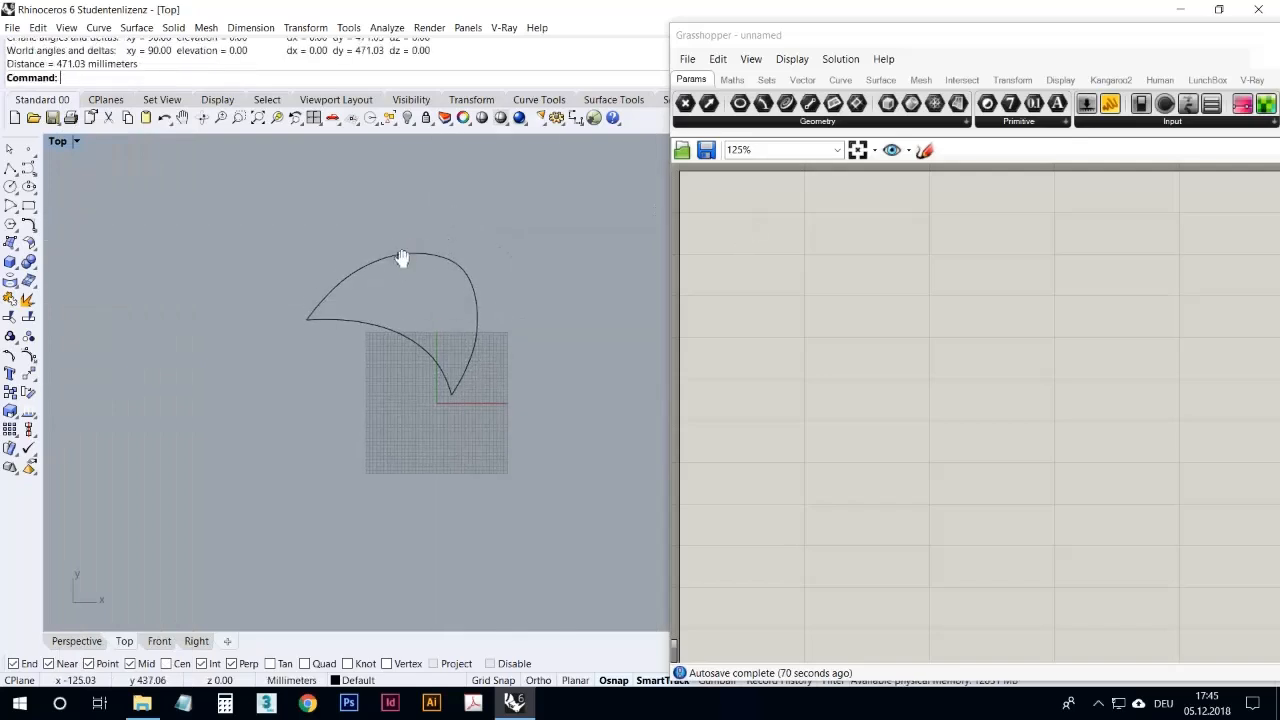
key("Return")
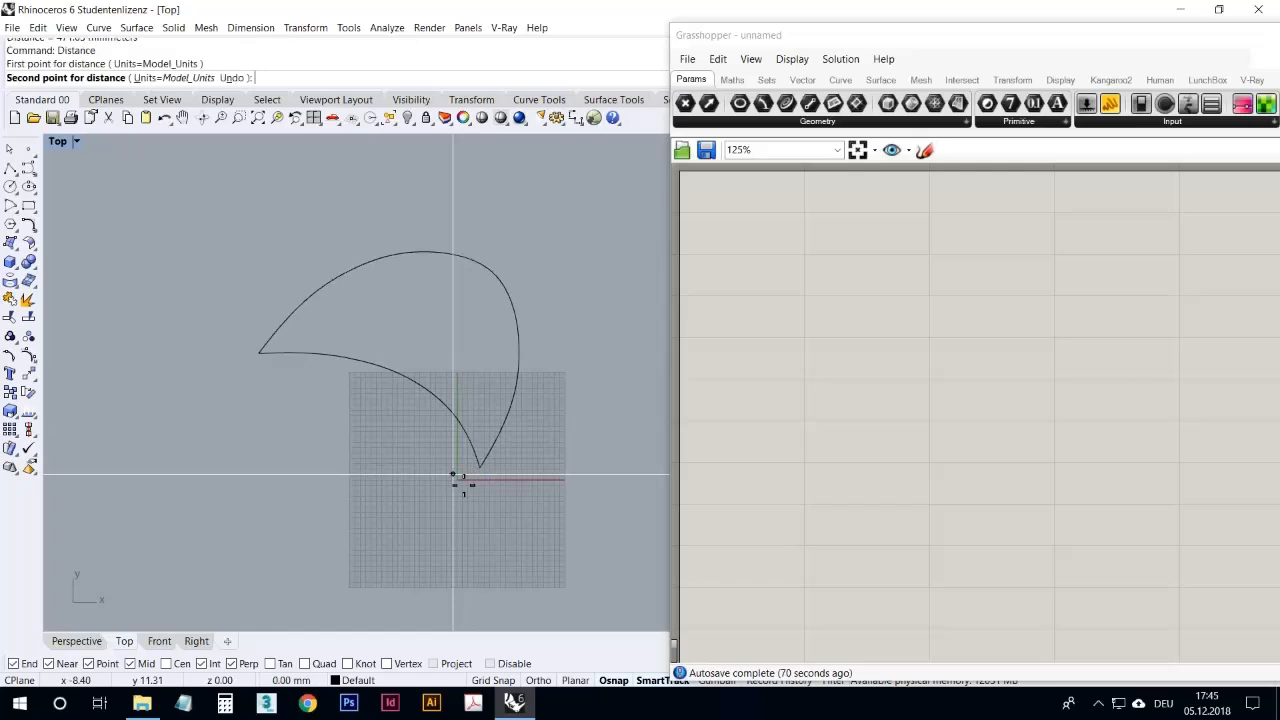
left_click(472, 248)
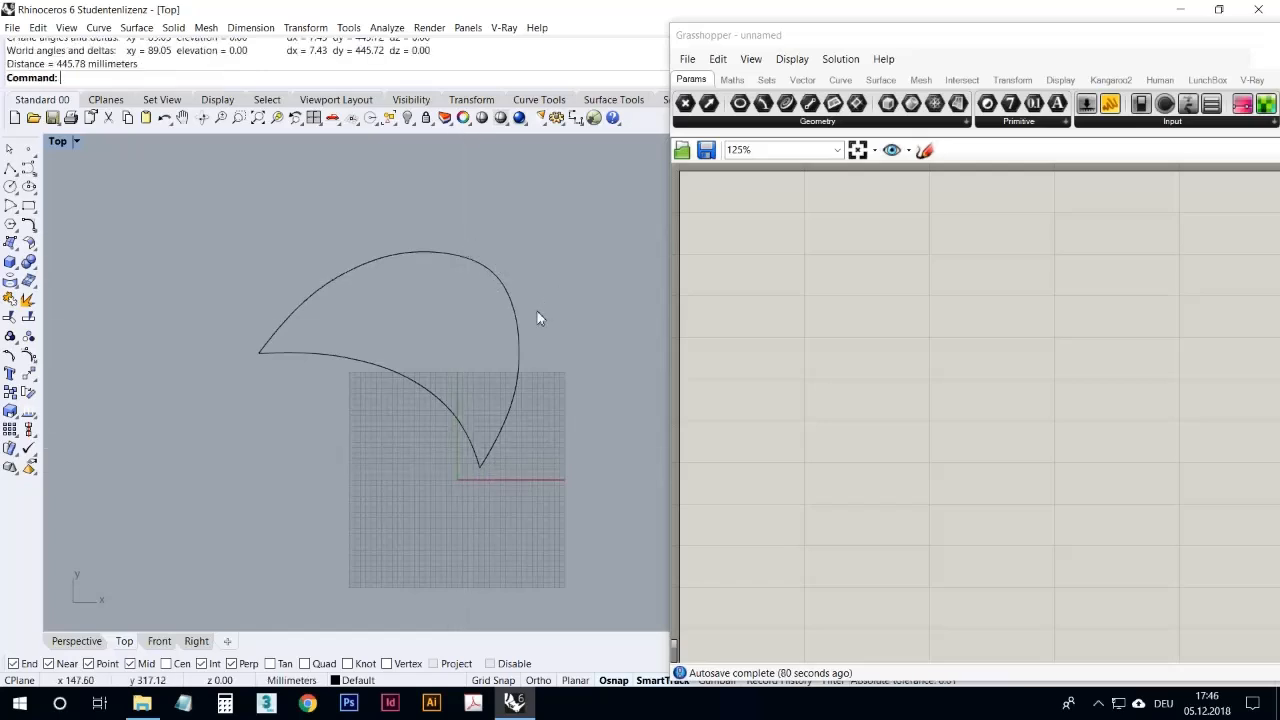
Step: Add a Circle component defined by base plane and radius to the empty Grasshopper canvas
right_click_drag(484, 273, 422, 259)
left_click(788, 371)
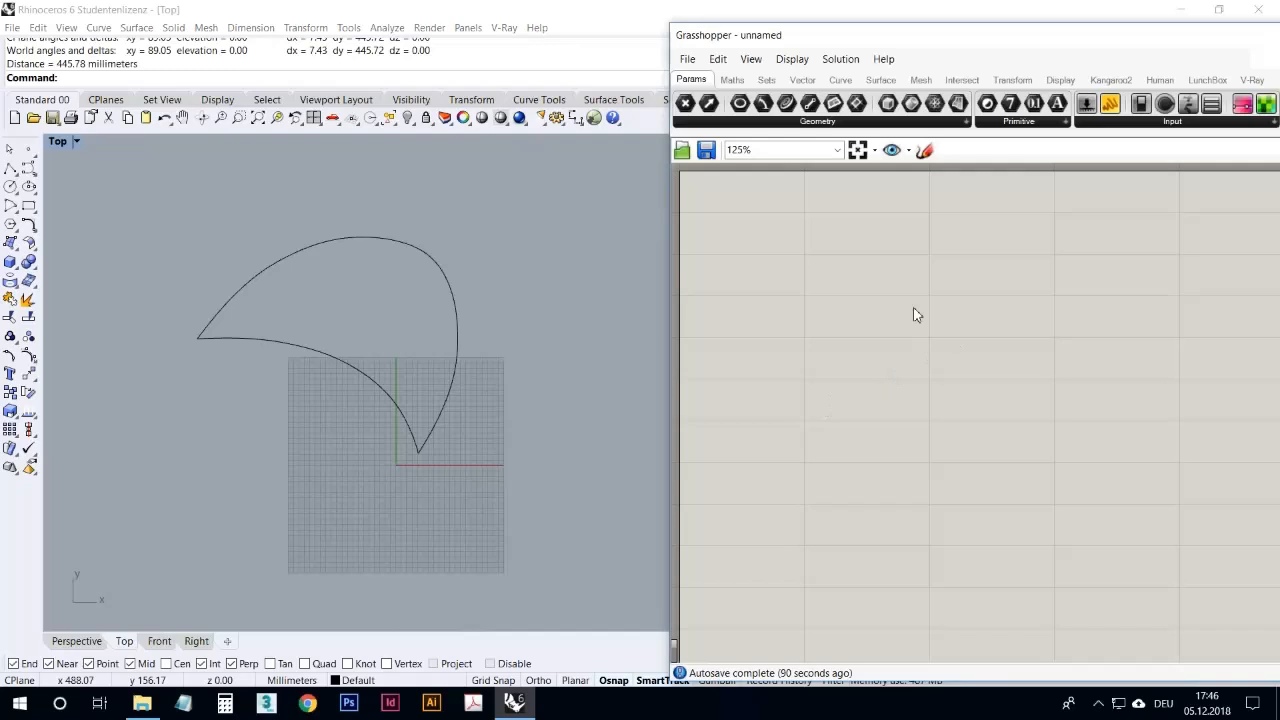
double_click(854, 392)
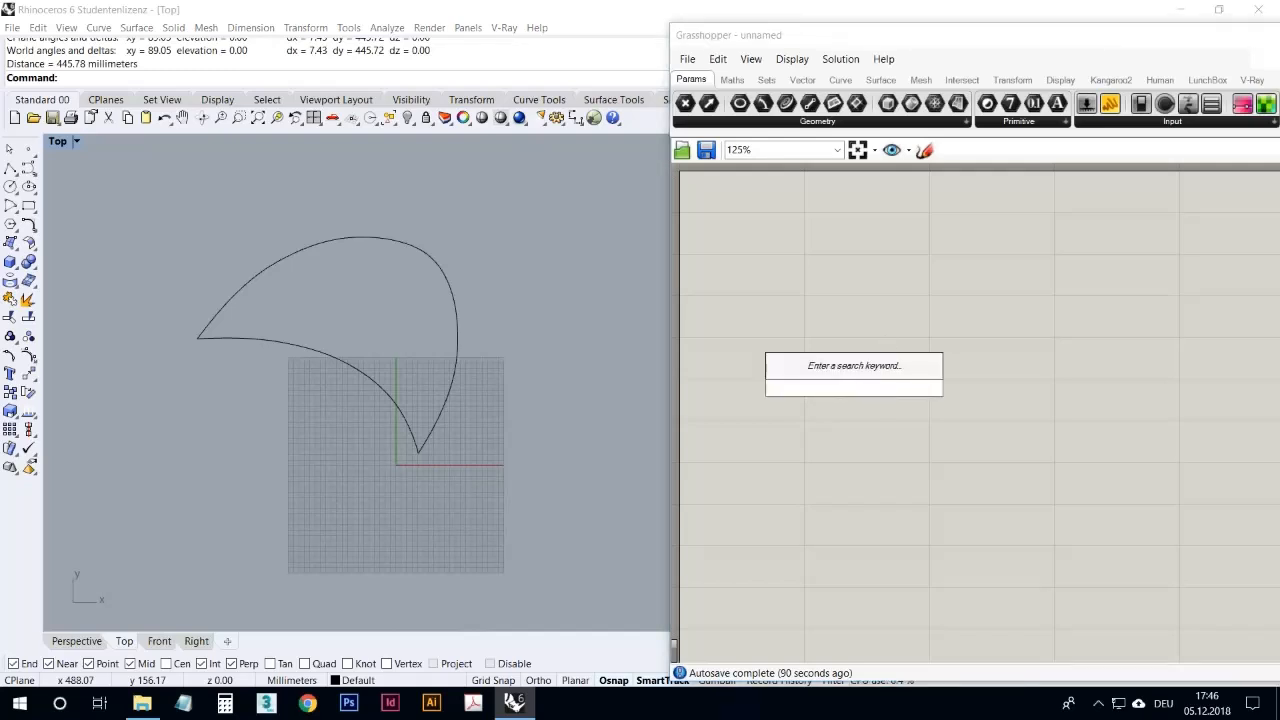
type("circ")
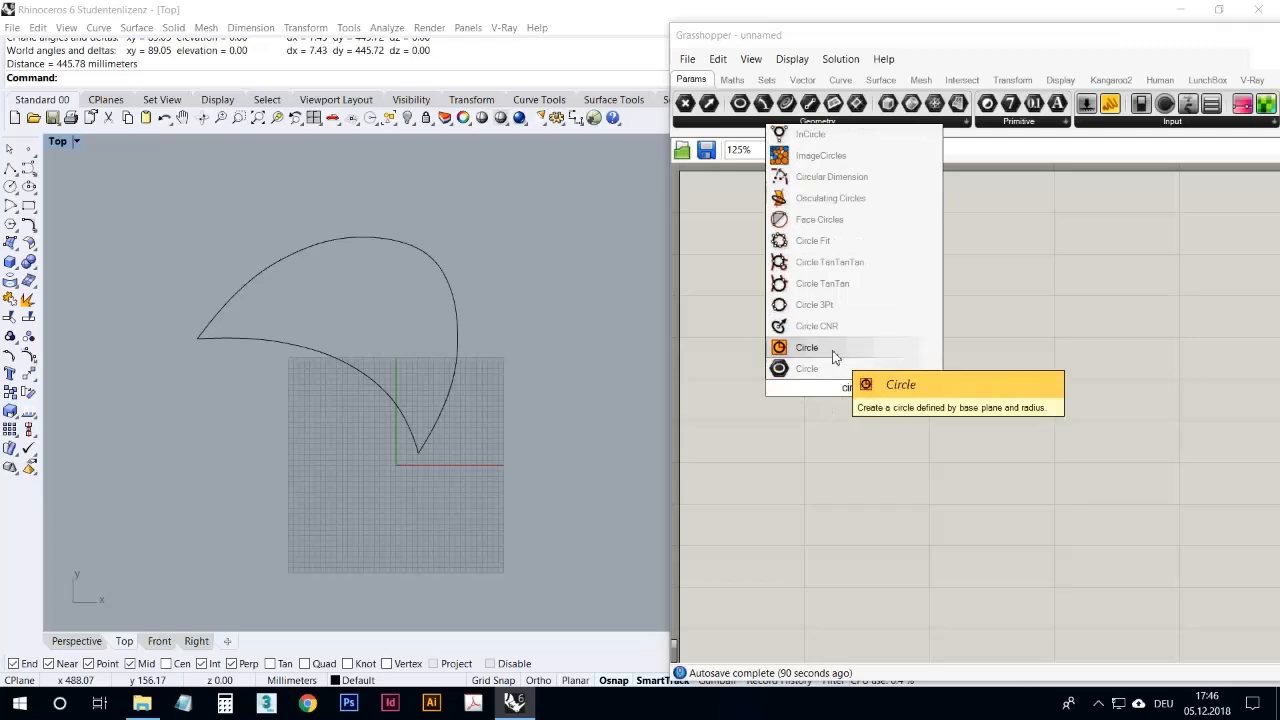
left_click(834, 366)
right_click_drag(491, 432, 483, 340)
scroll(440, 396, "up", 8)
scroll(400, 440, "down", 7)
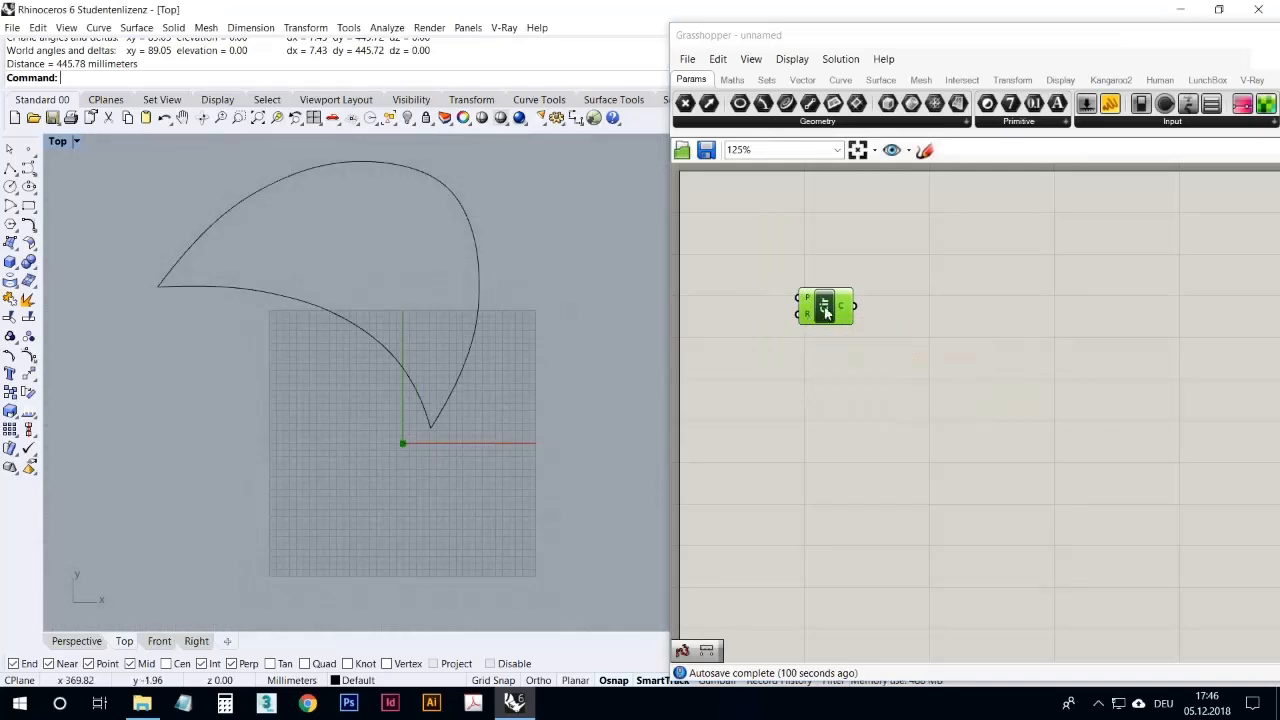
left_click_drag(826, 308, 843, 306)
left_click(920, 240)
Step: Add a number slider that gives whole numbers, with a maximum of 1000
left_click_drag(1108, 106, 760, 248)
right_click(778, 246)
left_click(873, 322)
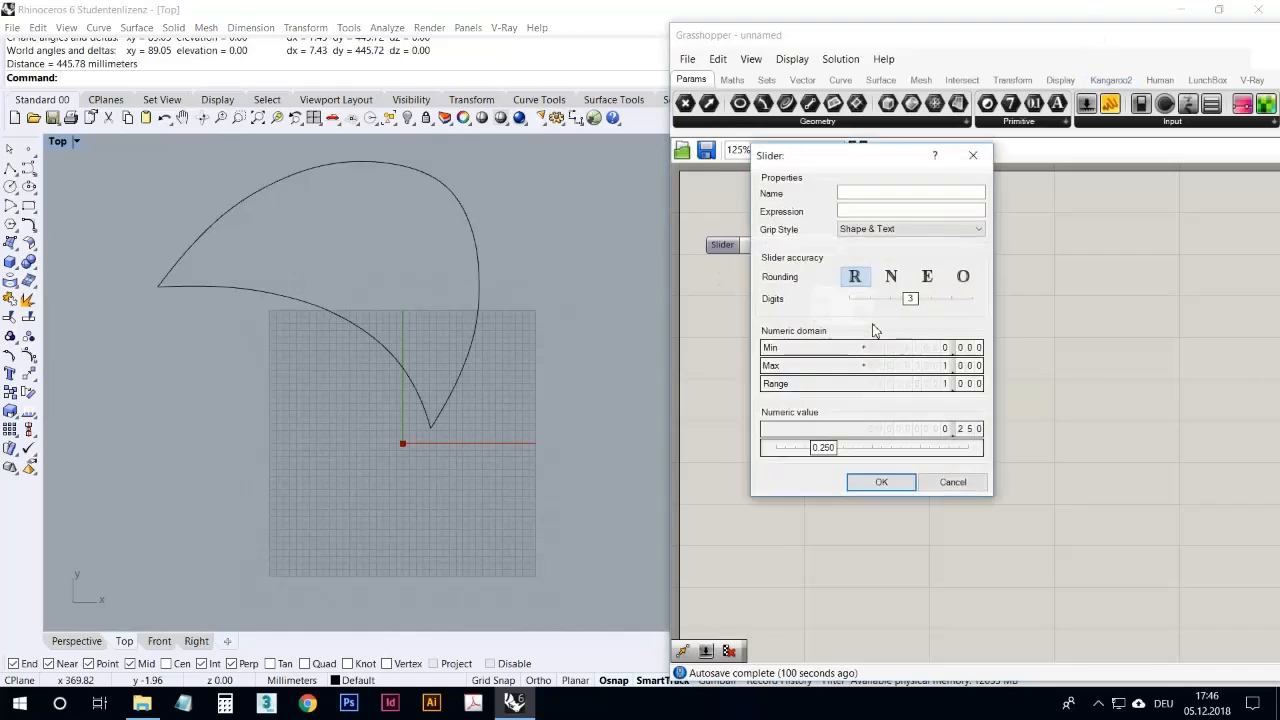
double_click(903, 366)
type("1000")
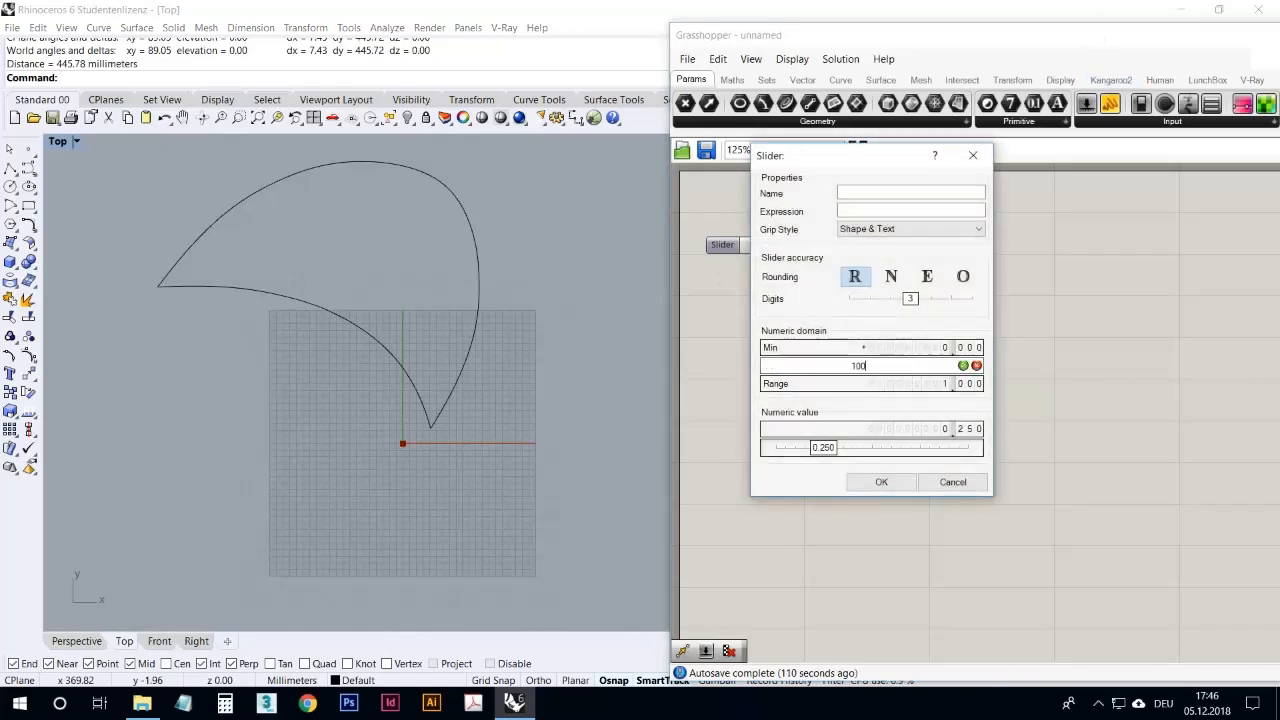
left_click(964, 366)
left_click(891, 276)
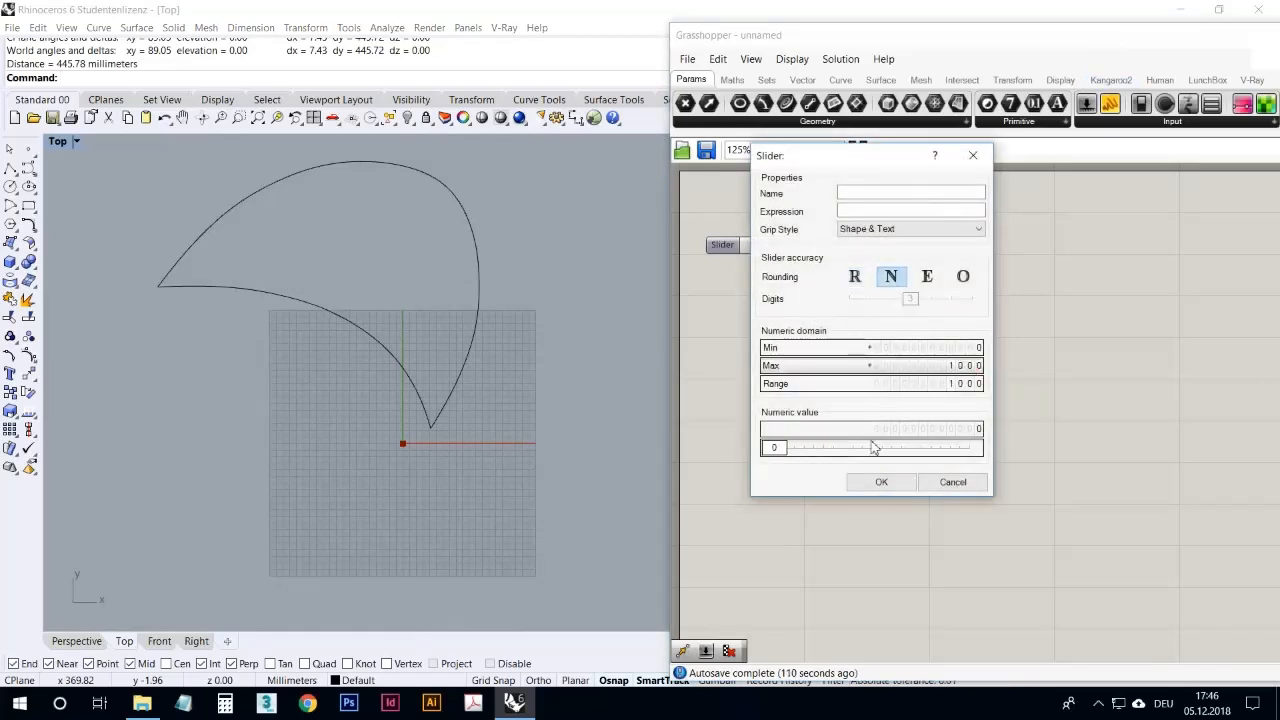
left_click(878, 483)
Step: Connect the slider to the Circle component's radius input and set the radius to 480
left_click_drag(842, 305, 907, 300)
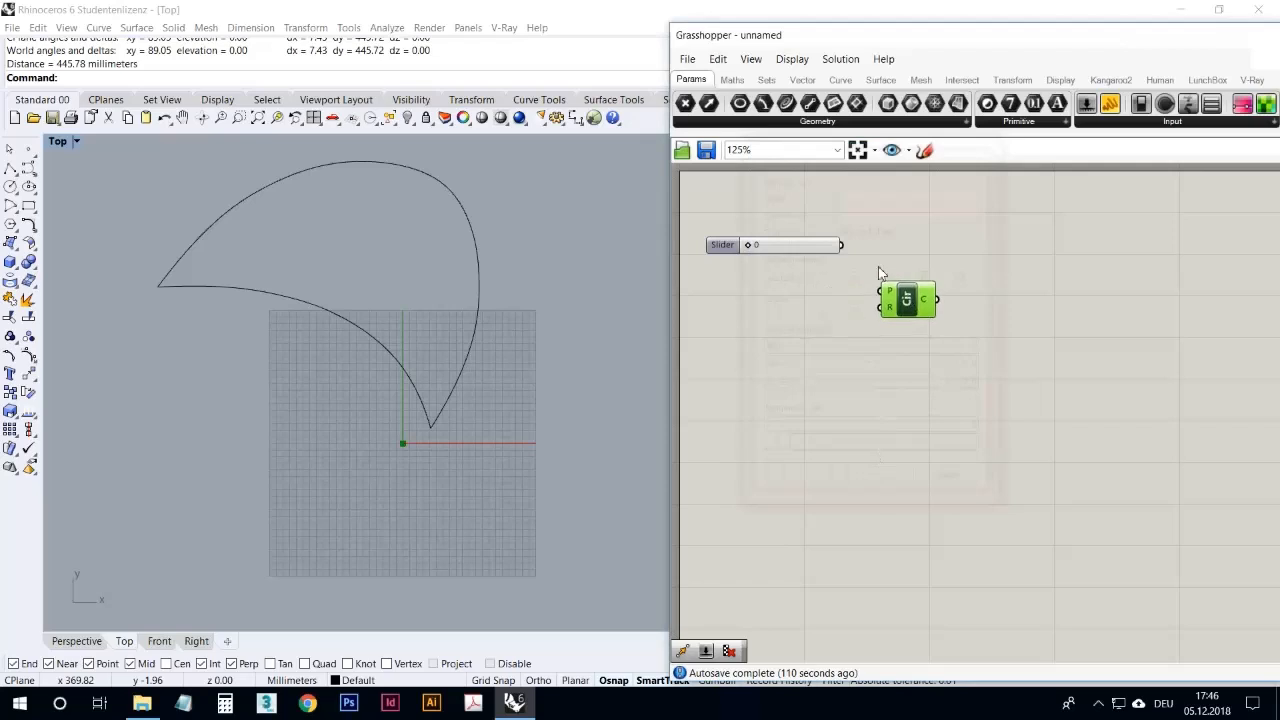
left_click_drag(811, 250, 880, 307)
left_click_drag(758, 311, 793, 321)
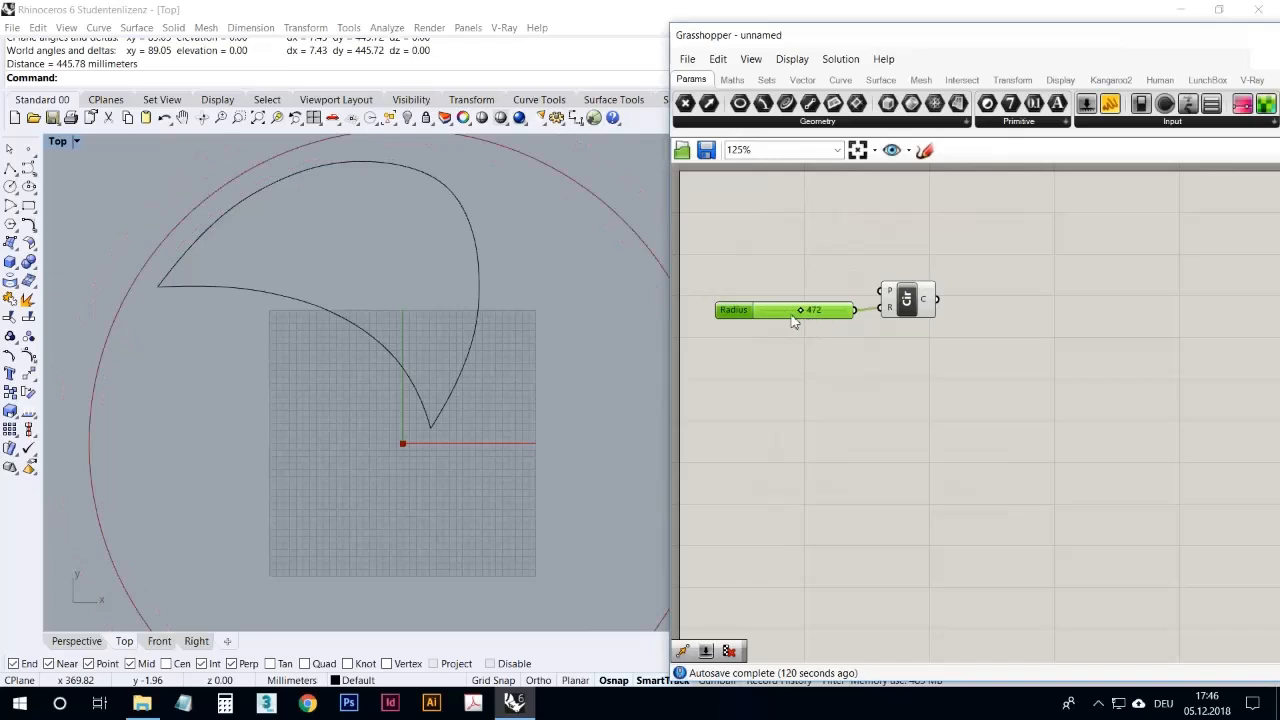
double_click(790, 317)
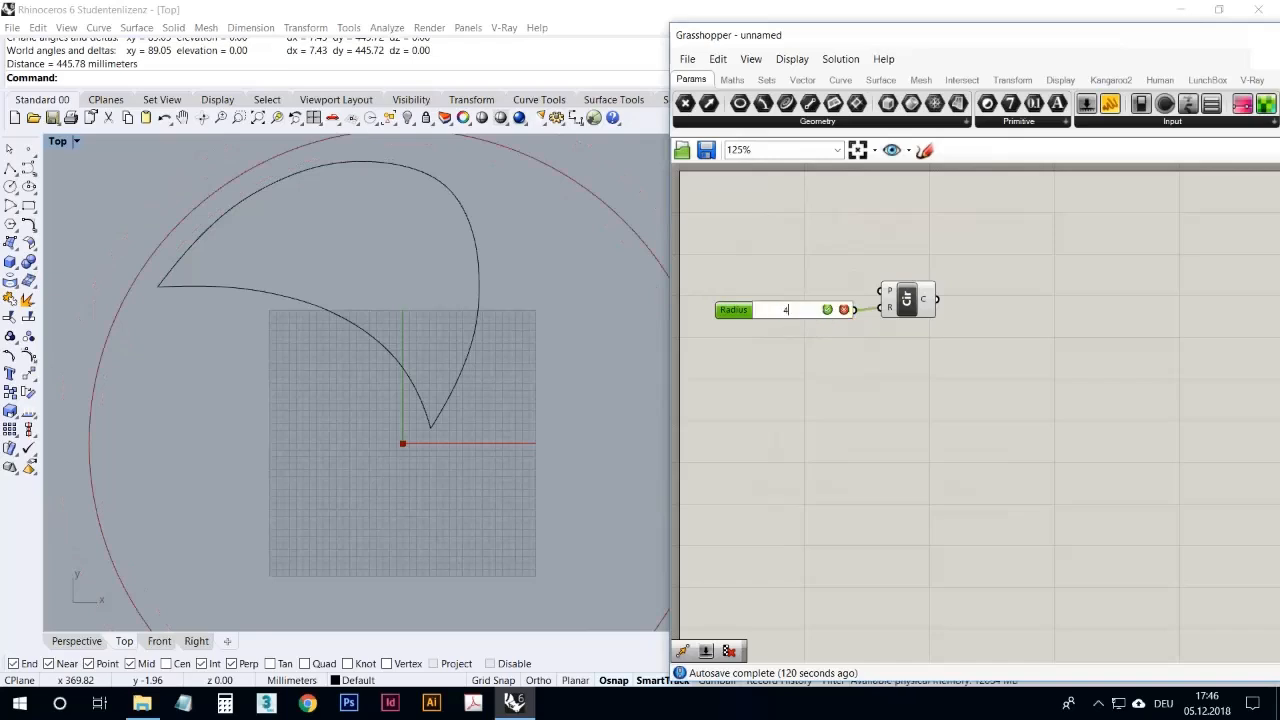
left_click(827, 311)
left_click(803, 364)
right_click_drag(565, 330, 531, 334)
scroll(531, 334, "down", 3)
right_click_drag(518, 393, 485, 365)
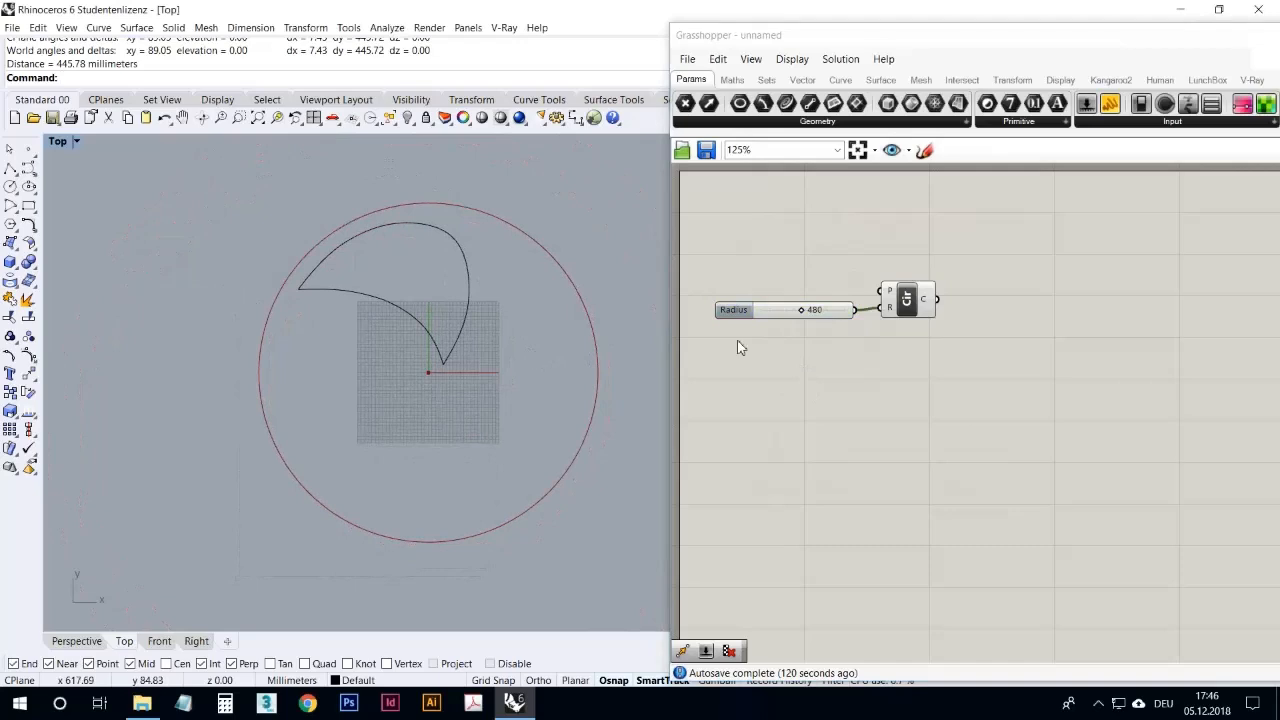
Step: Add a Curve parameter above the Circle component and reference the blade-shaped base curve in it
left_click_drag(786, 104, 843, 230)
right_click(843, 230)
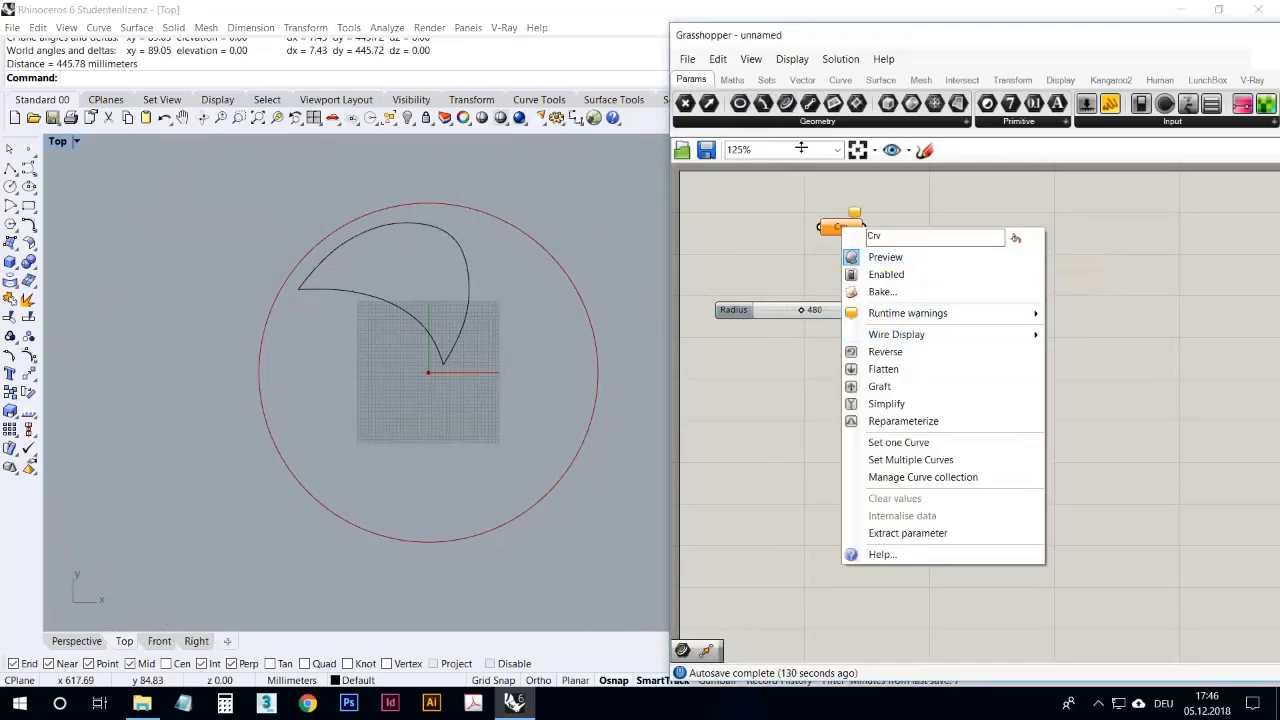
left_click(782, 203)
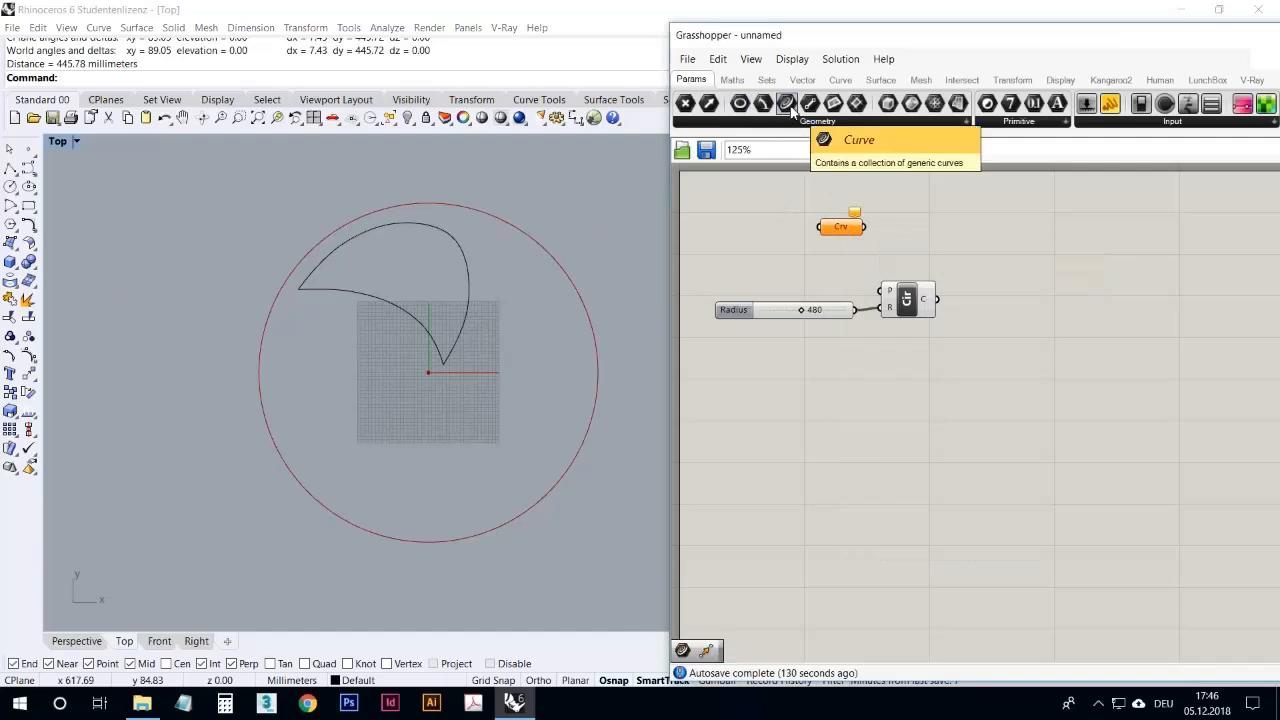
right_click(838, 230)
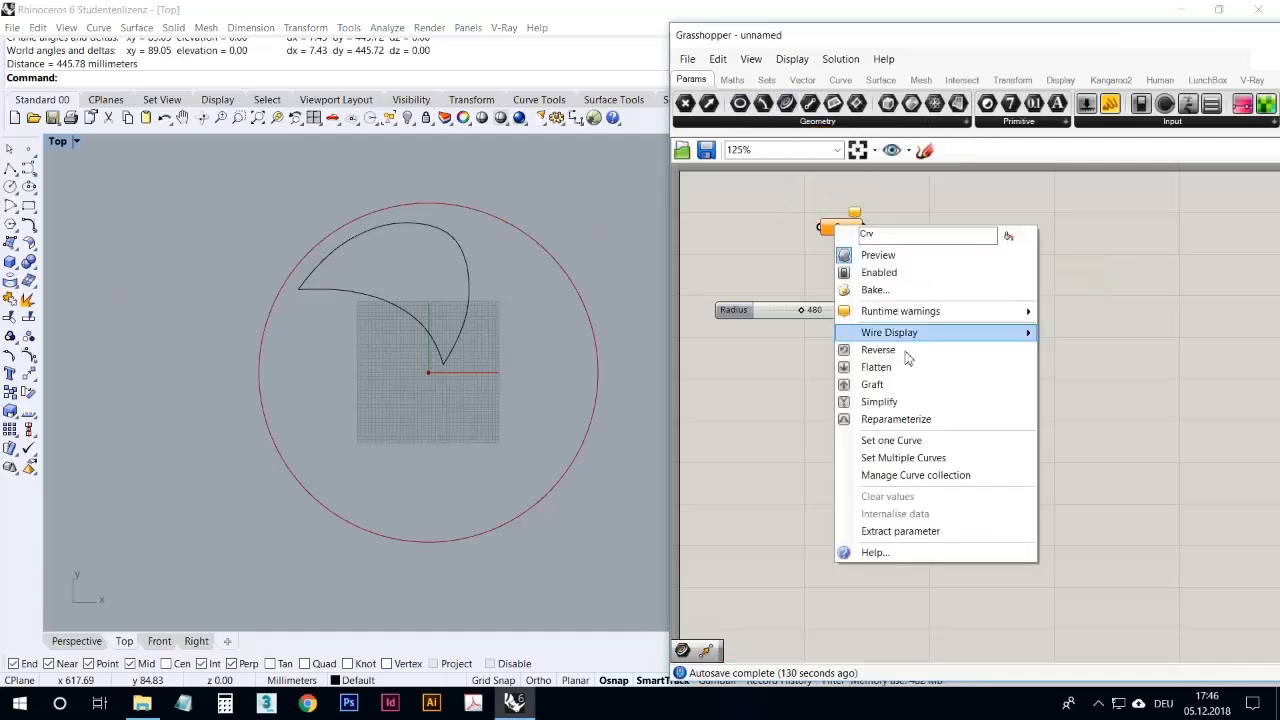
left_click(875, 360)
left_click(467, 289)
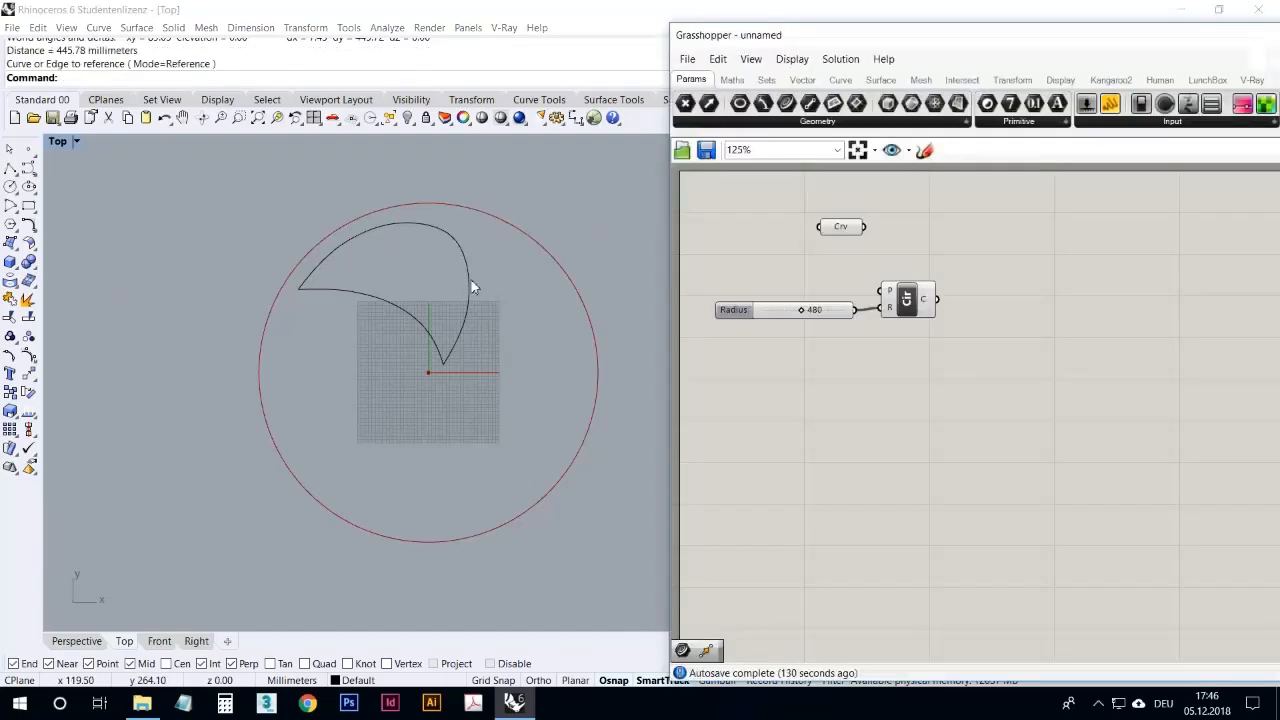
Step: Examine the base curve's control points, its two pointed corners and its position relative to the circle and origin
left_click(421, 224)
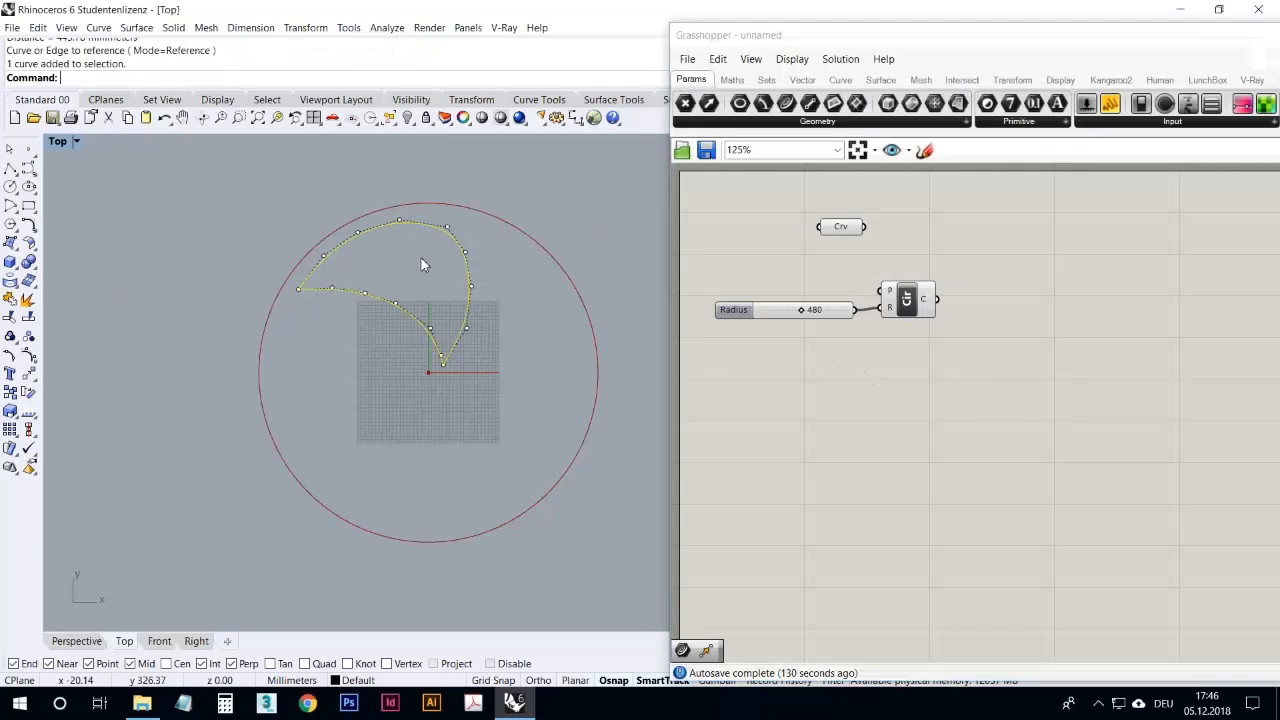
key("F10")
key("Escape")
scroll(310, 320, "up", 5)
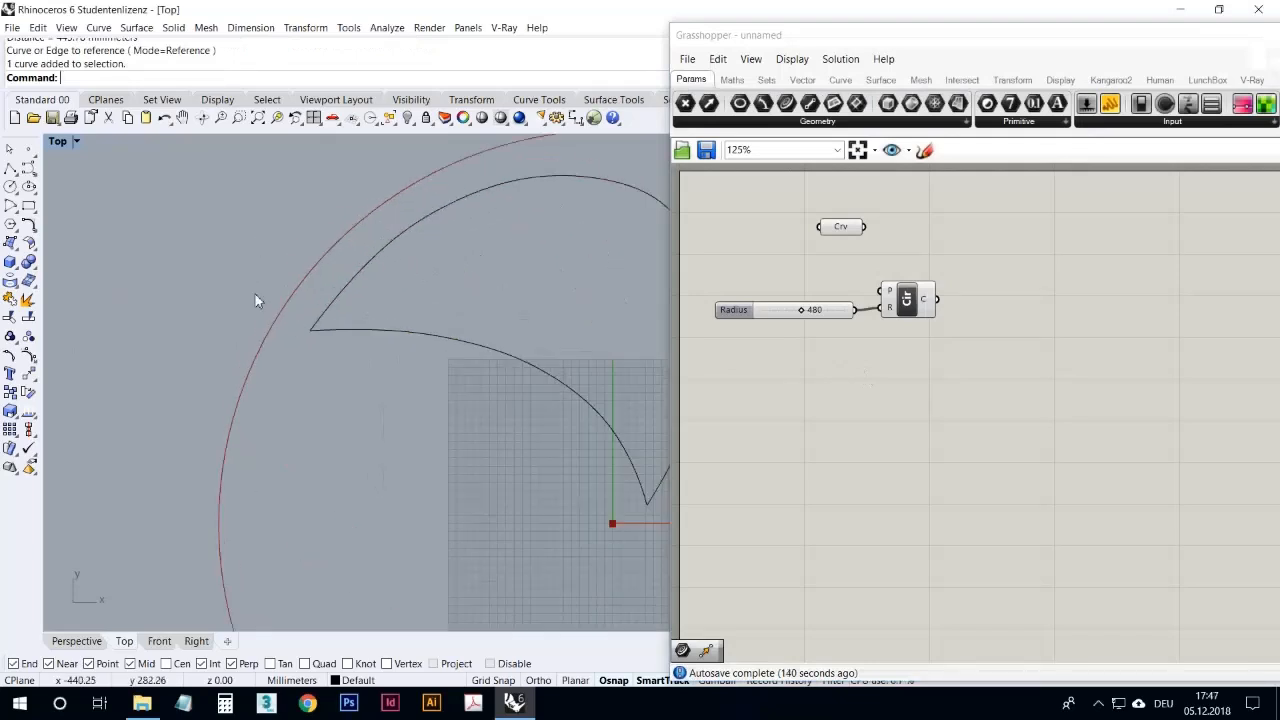
scroll(305, 318, "down", 4)
scroll(464, 364, "up", 6)
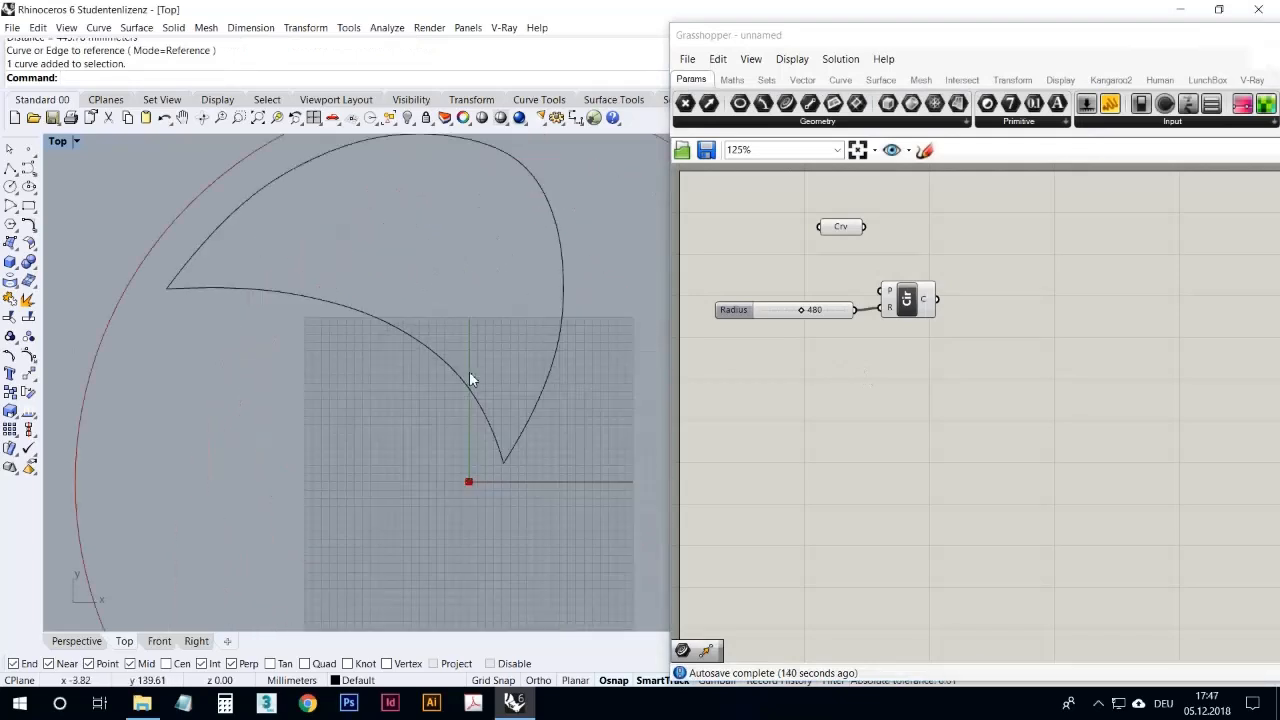
left_click(438, 352)
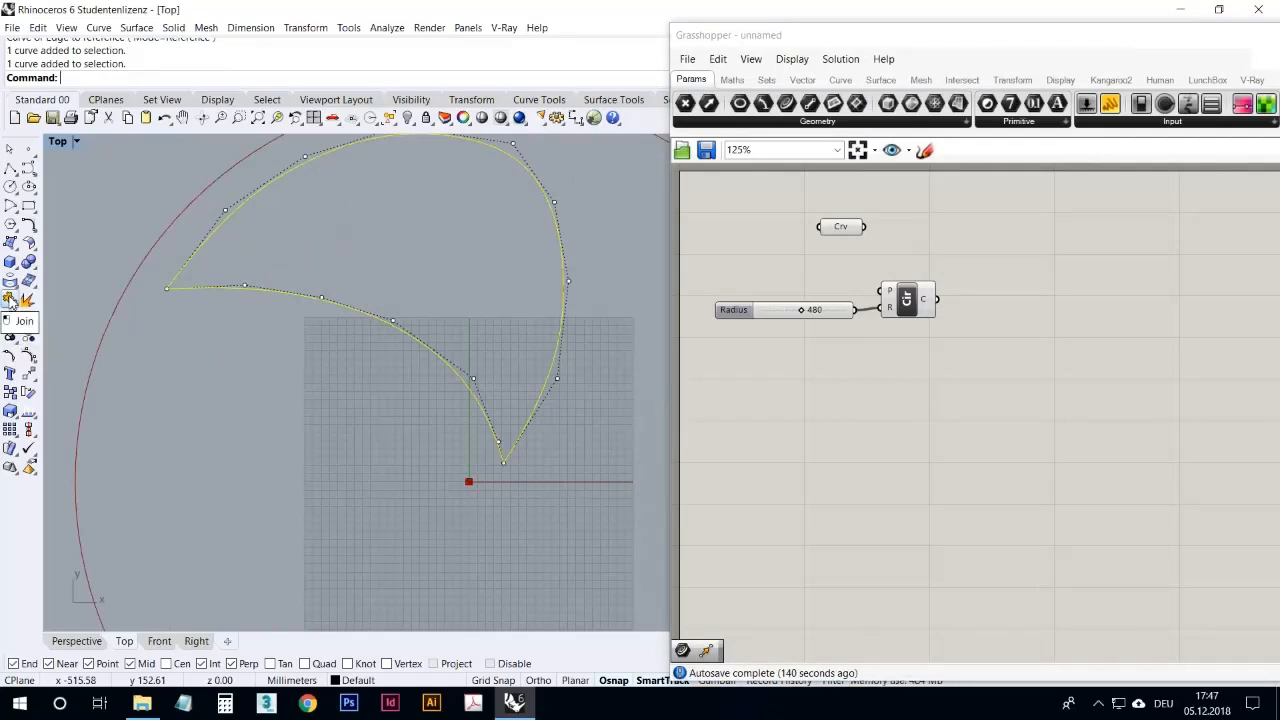
left_click(306, 386)
scroll(315, 390, "down", 3)
scroll(400, 437, "up", 3)
scroll(401, 435, "up", 2)
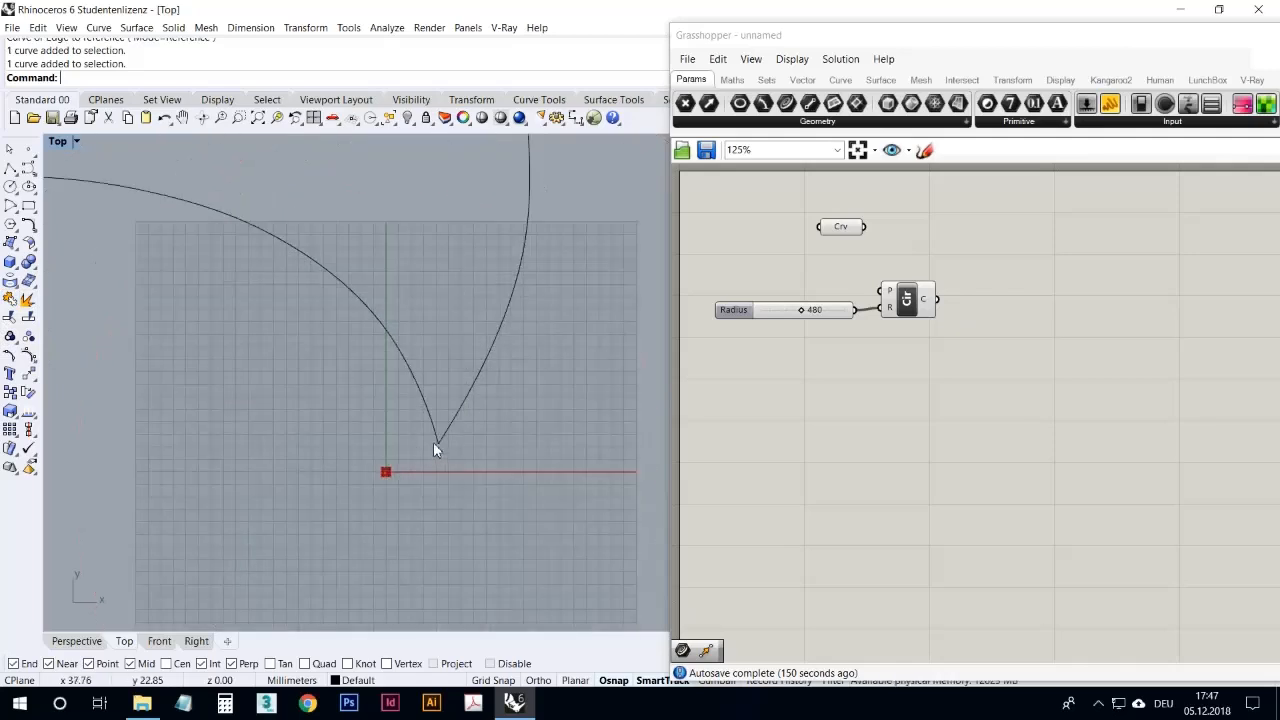
right_click_drag(397, 376, 544, 479)
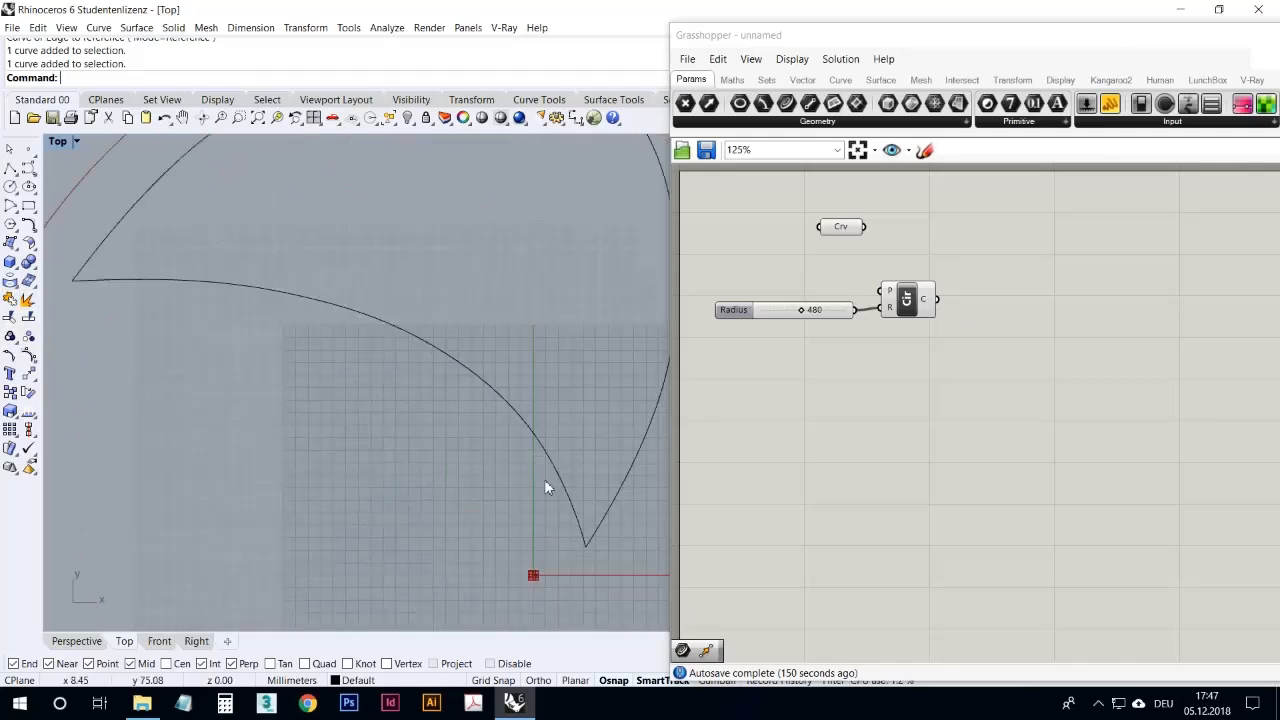
scroll(249, 279, "down", 3)
right_click_drag(246, 338, 250, 405)
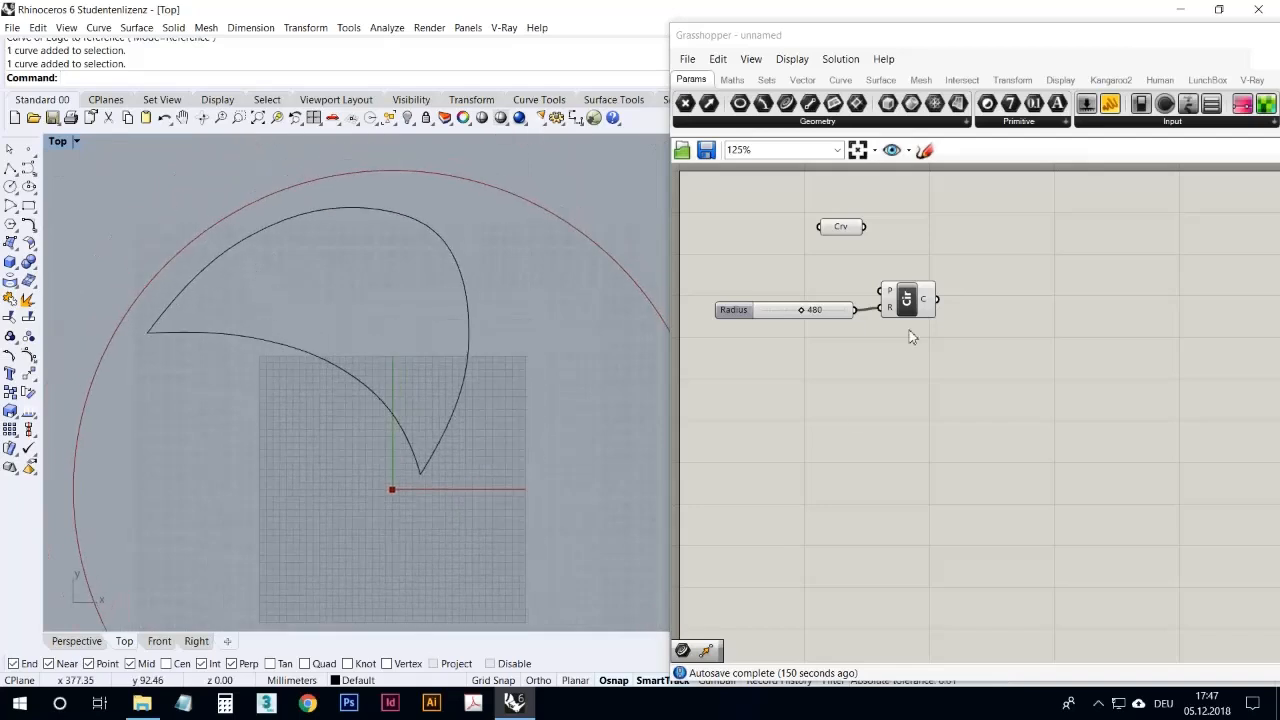
Step: Place the Curve parameter directly below the Circle component and check both previews in the Top view
left_click_drag(846, 239, 891, 372)
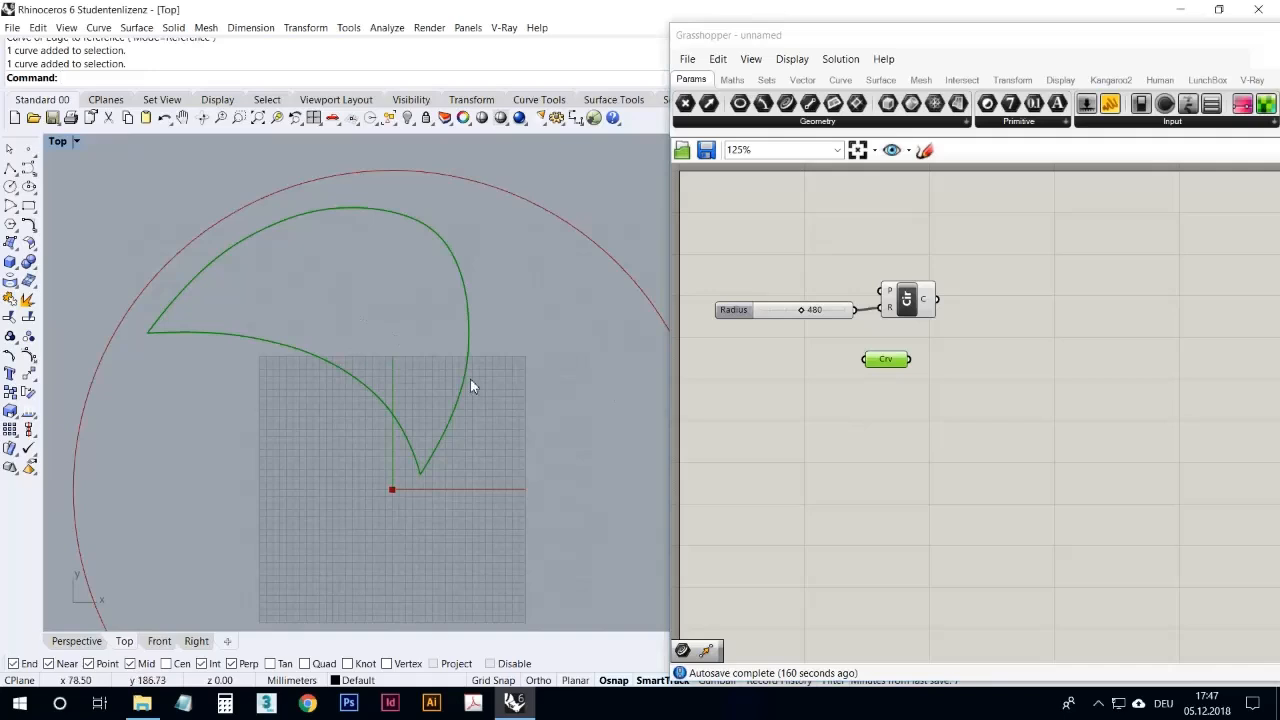
left_click(847, 413)
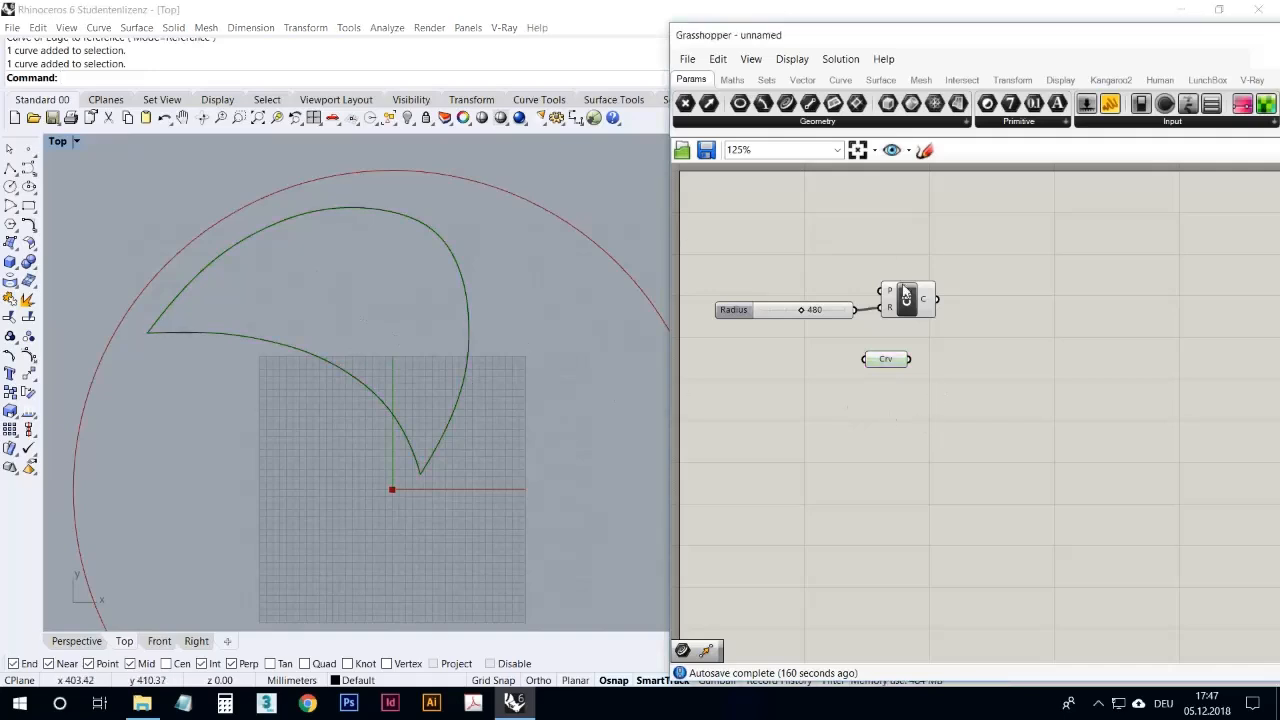
left_click(922, 313)
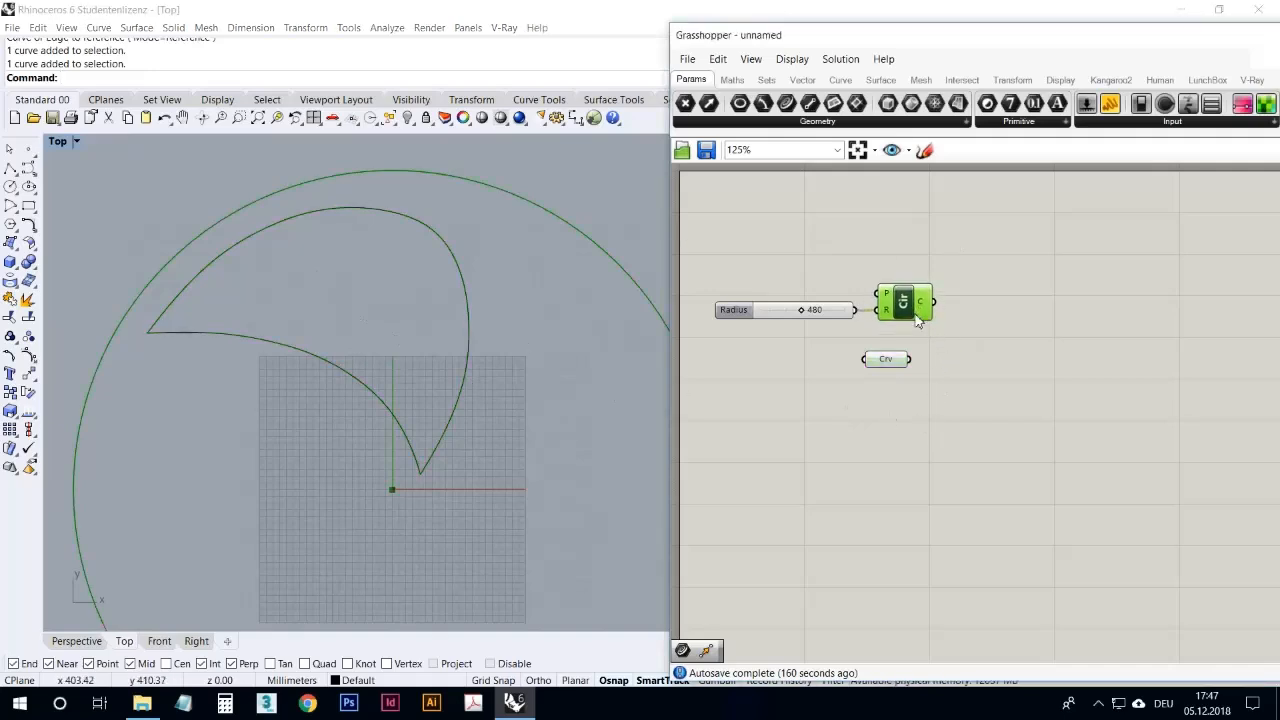
left_click(864, 401)
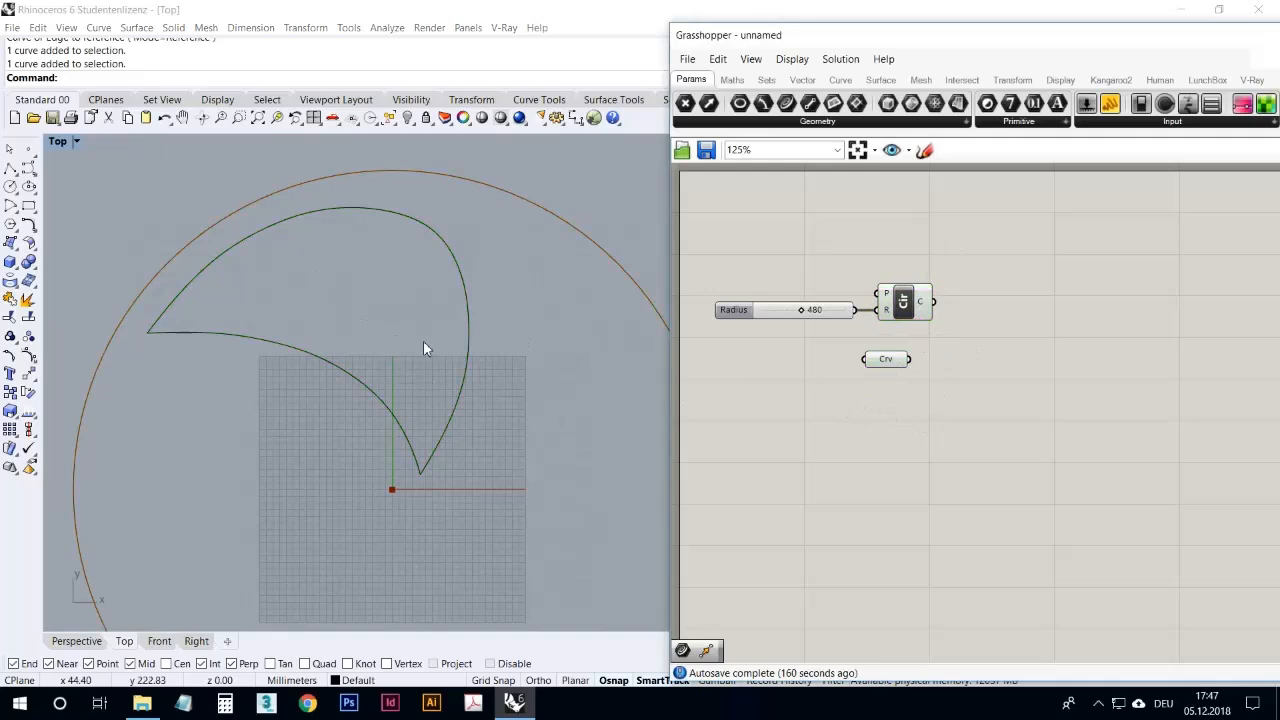
left_click_drag(887, 366, 902, 366)
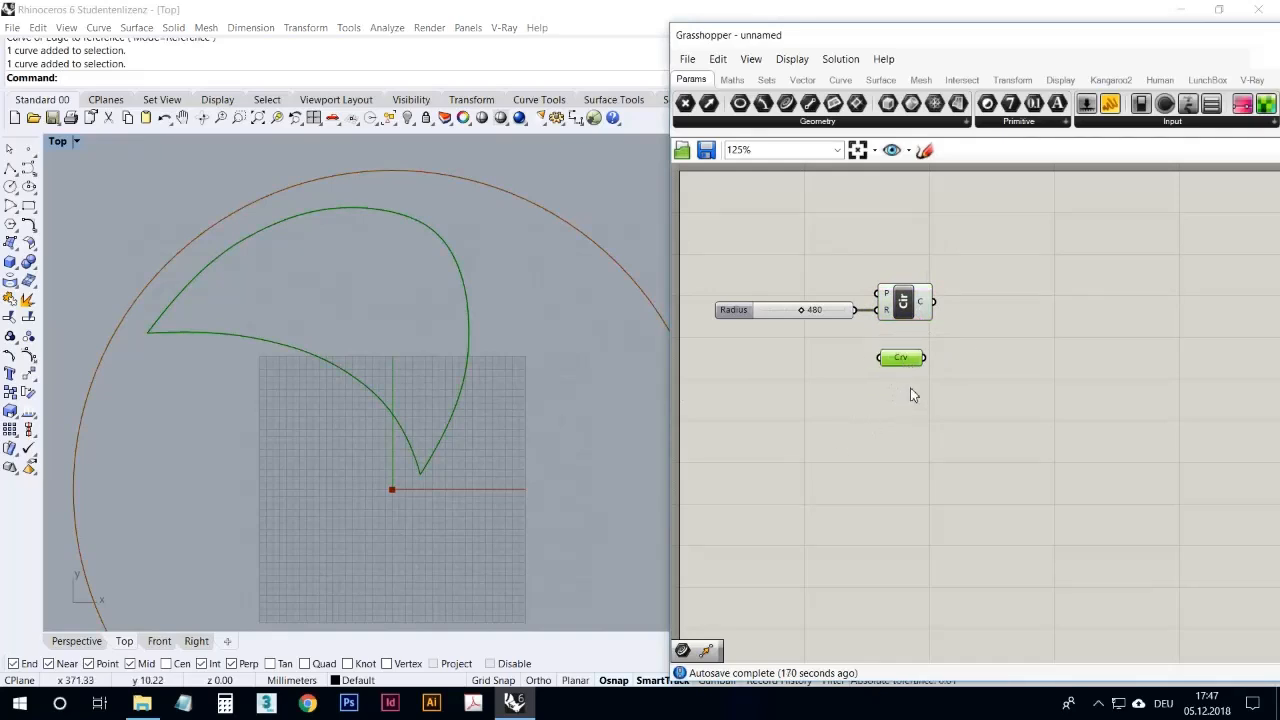
right_click_drag(423, 398, 401, 341)
scroll(488, 370, "down", 4)
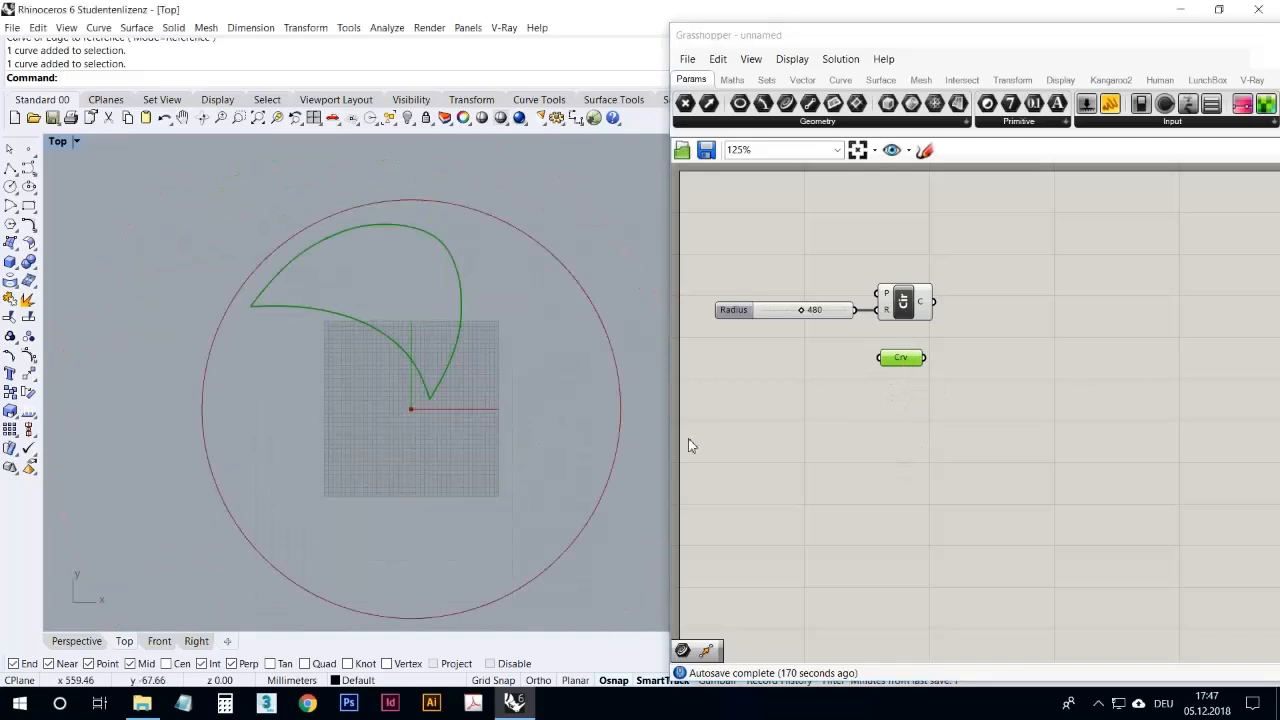
Step: Add a Polar Array component beside the Curve parameter and feed it the curve as its geometry
double_click(863, 449)
type("arra")
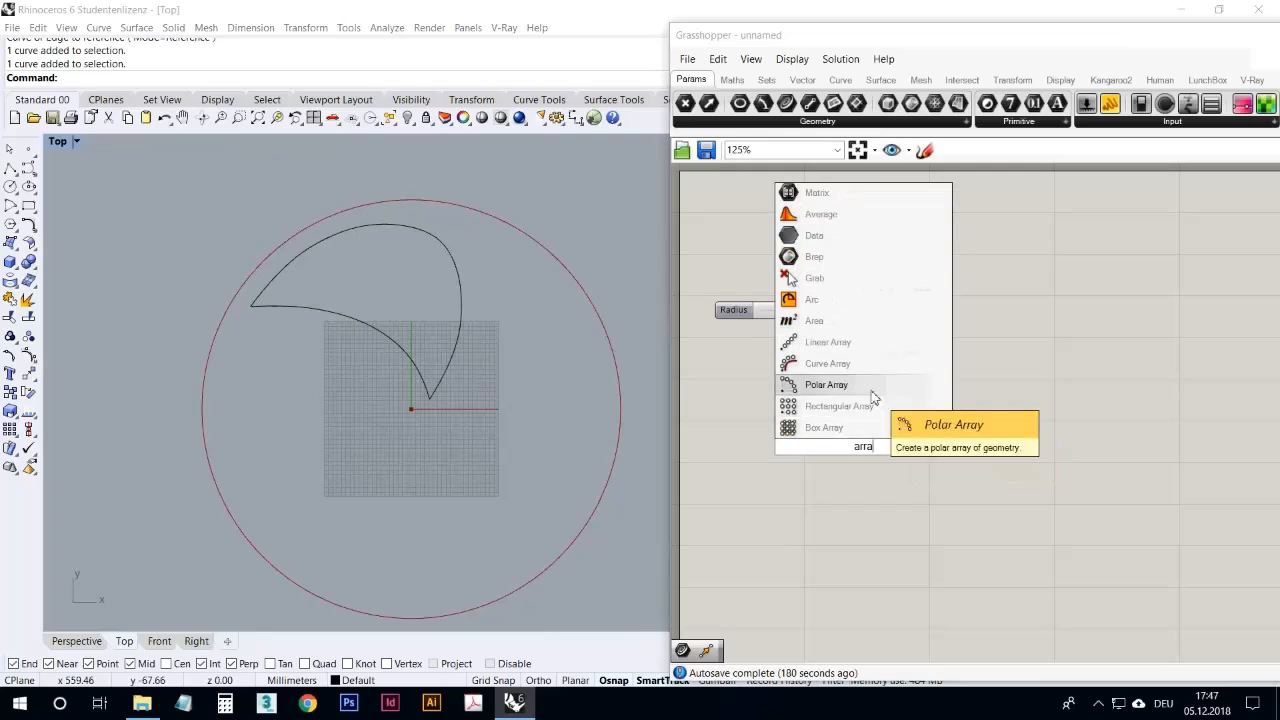
left_click(875, 388)
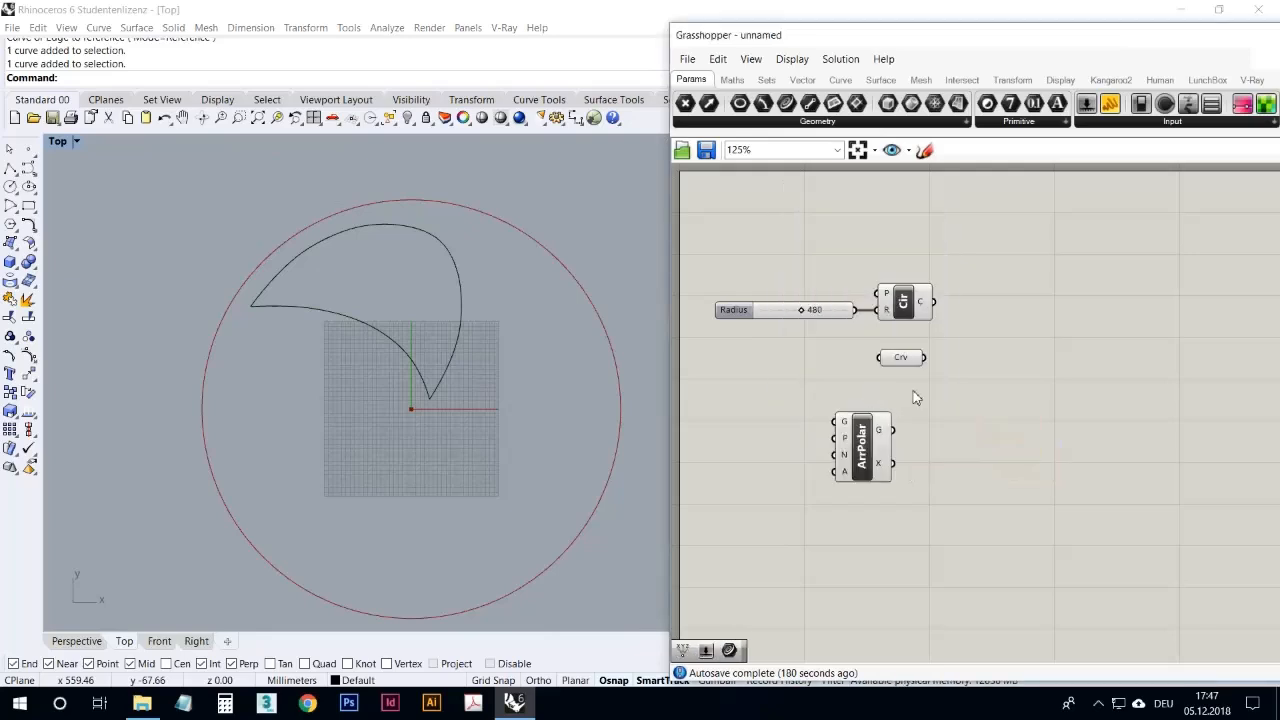
left_click(871, 452)
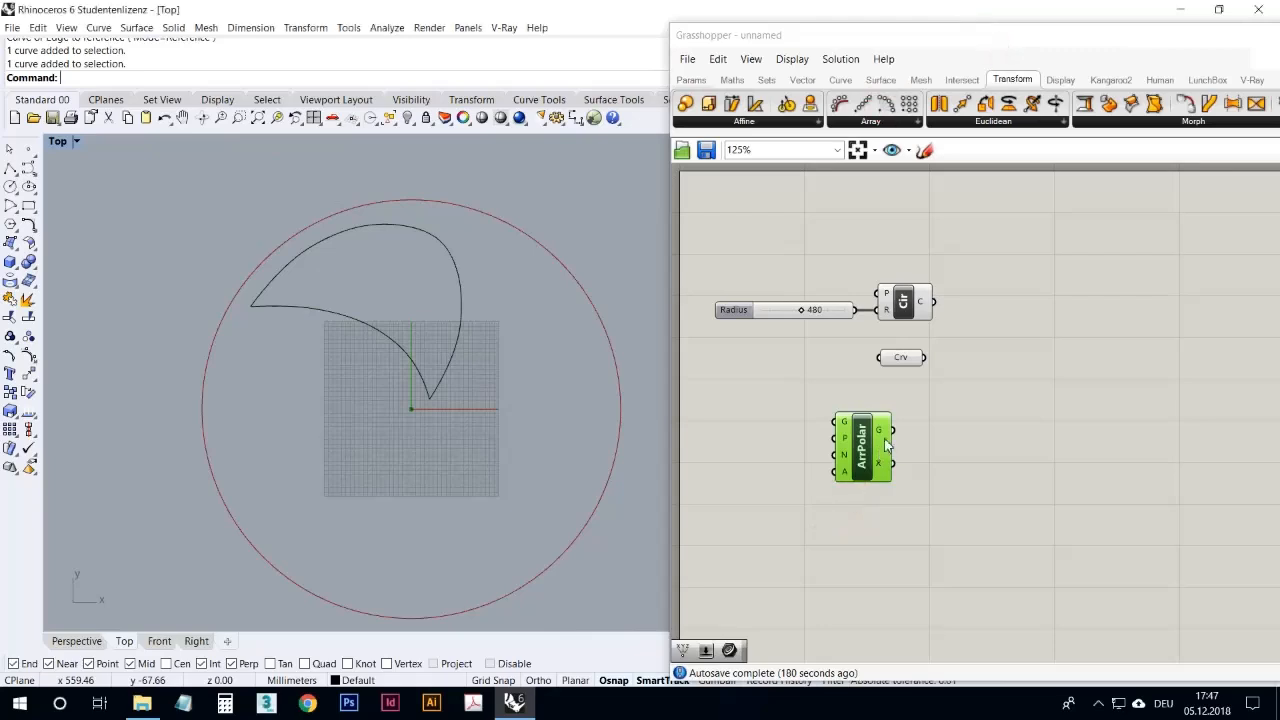
left_click_drag(870, 443, 928, 428)
left_click_drag(926, 357, 991, 421)
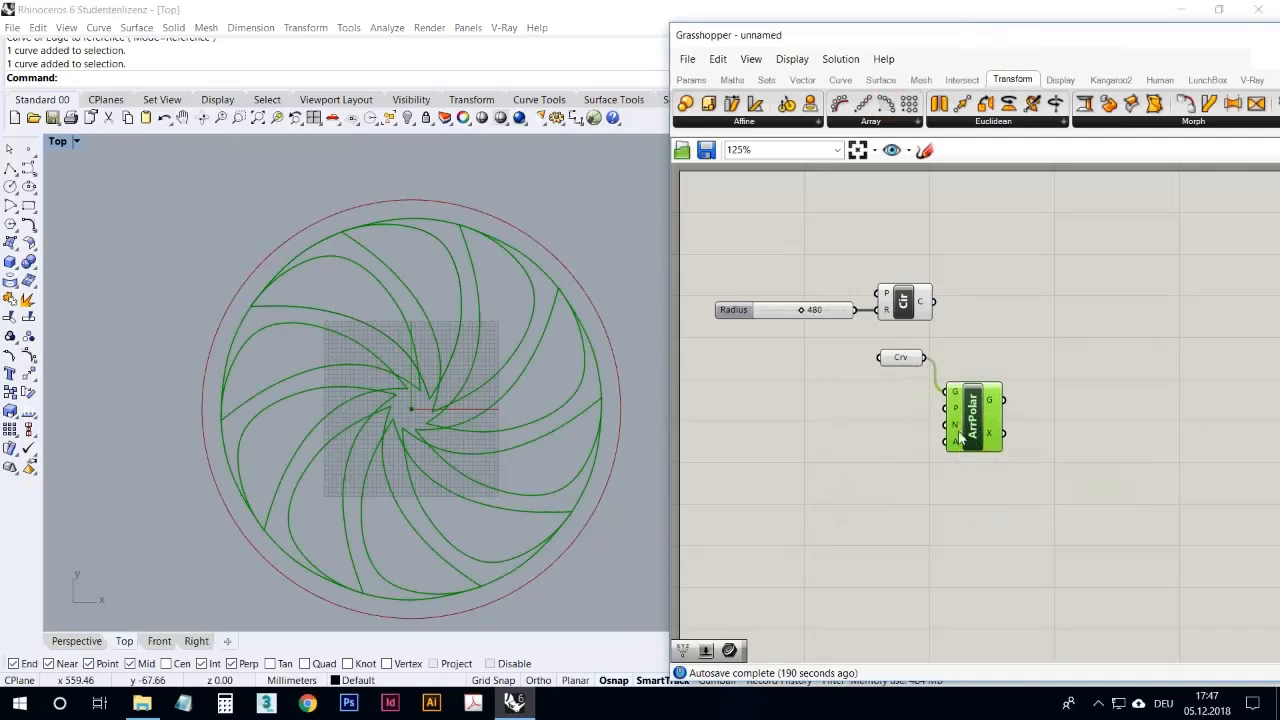
Step: Add a number slider beside the Polar Array component with integer (N) rounding and a maximum of 10
left_click(691, 79)
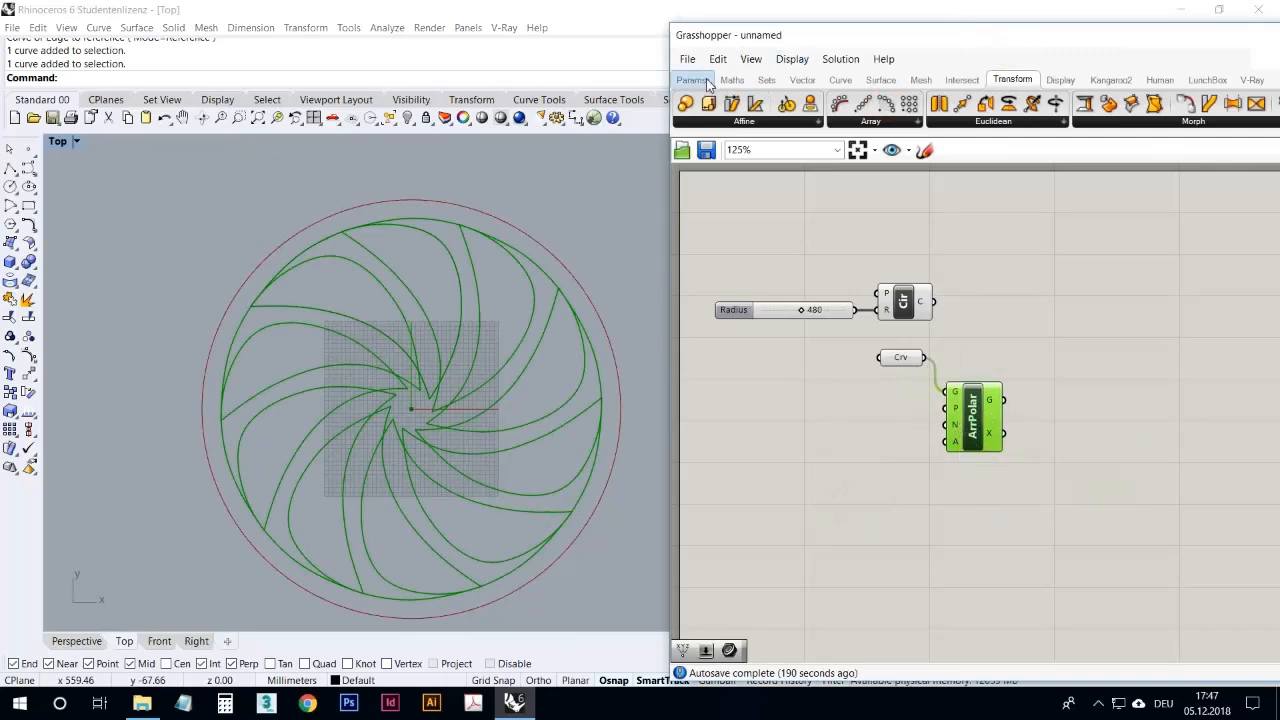
left_click_drag(1087, 104, 830, 429)
right_click(822, 426)
left_click(858, 485)
left_click(893, 443)
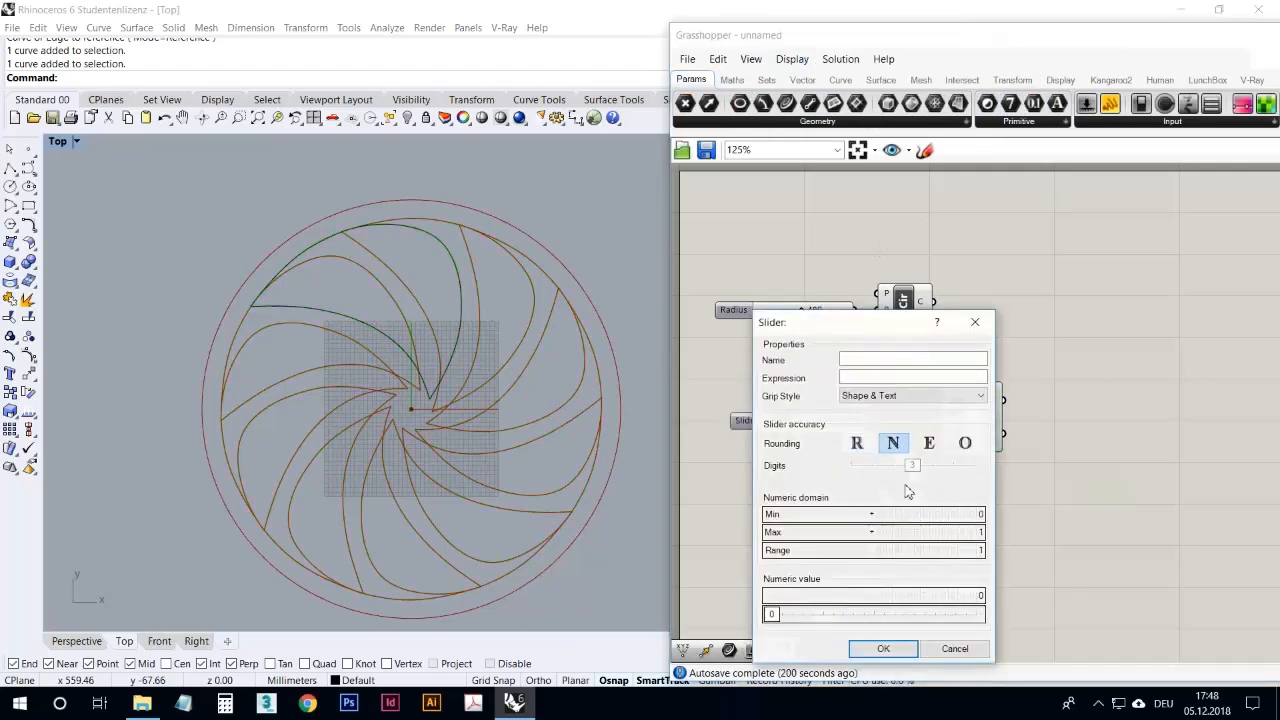
double_click(890, 538)
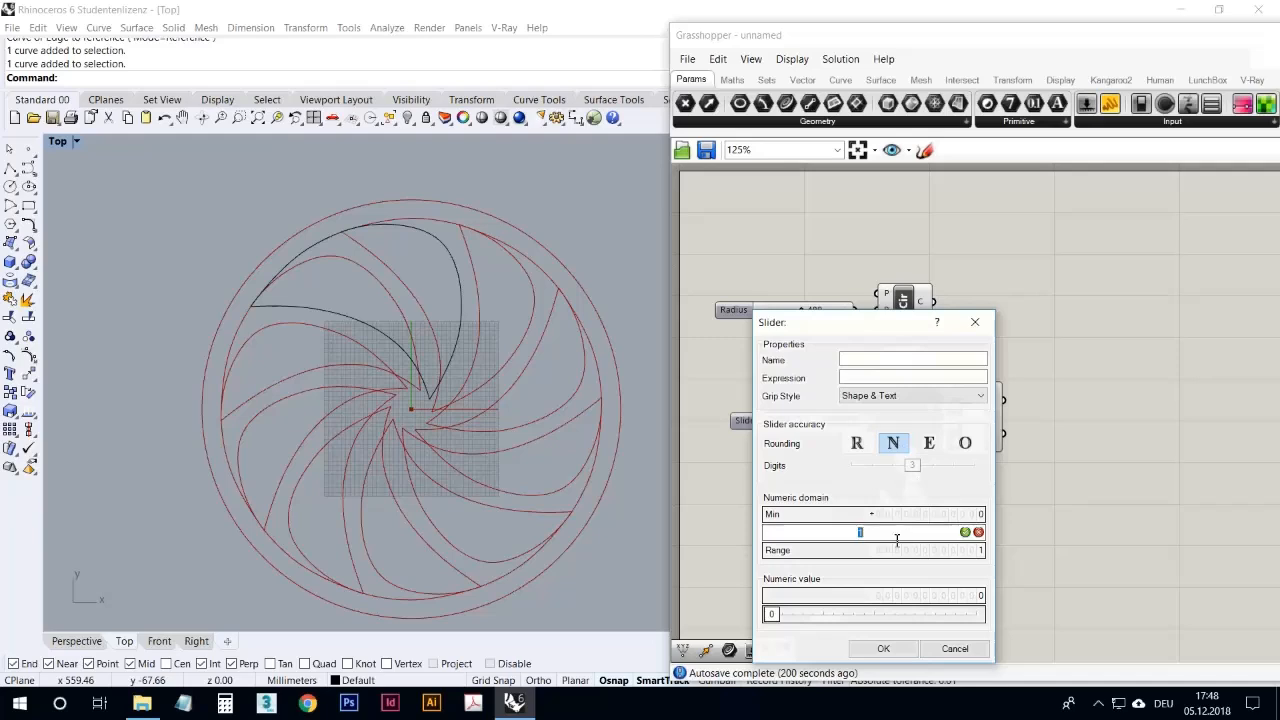
type("10")
left_click(965, 532)
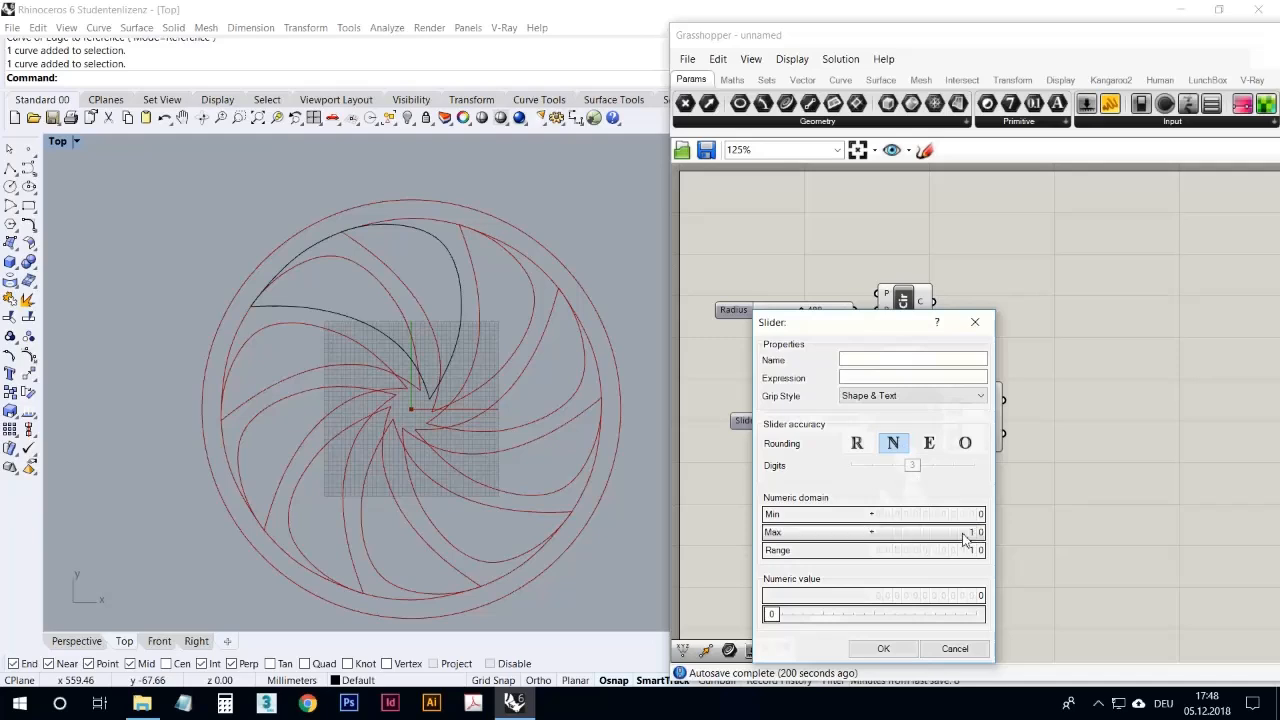
left_click(883, 648)
Step: Connect the slider to the Polar Array's N input and try counts of 5 and 8
left_click_drag(866, 421, 933, 428)
left_click_drag(784, 424, 831, 432)
right_click_drag(515, 394, 539, 385)
left_click(889, 473)
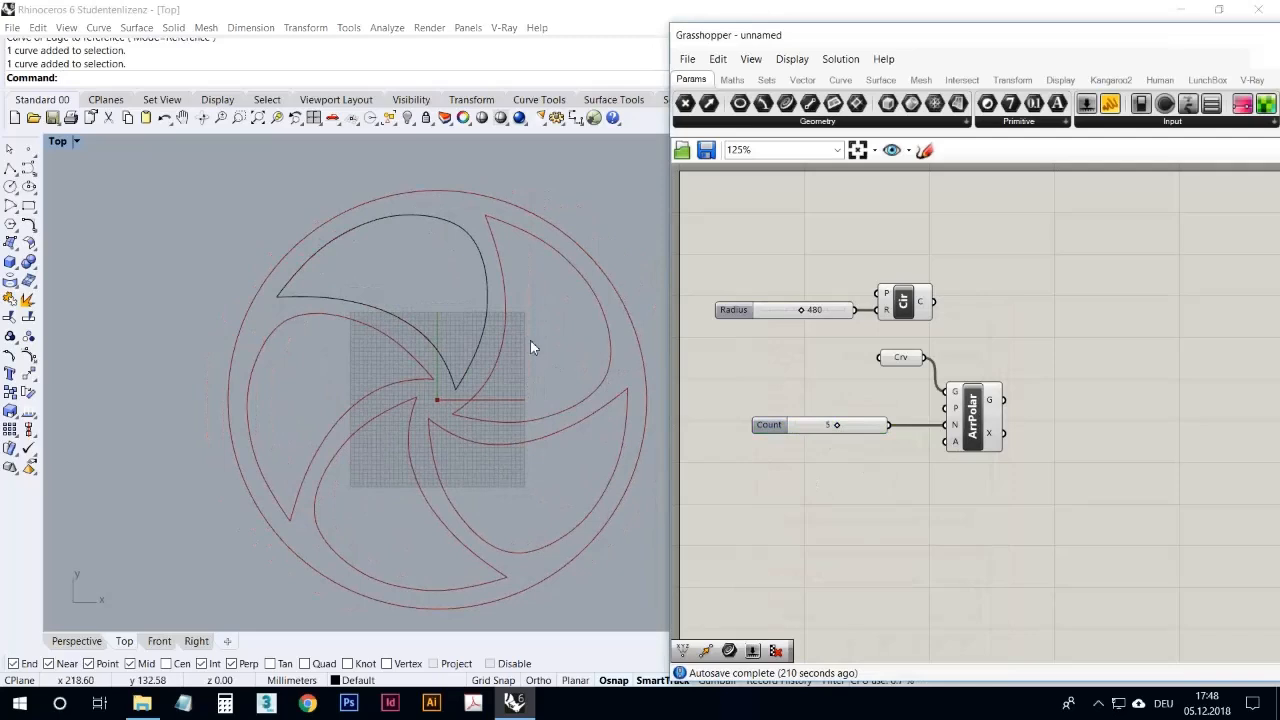
left_click_drag(842, 428, 862, 429)
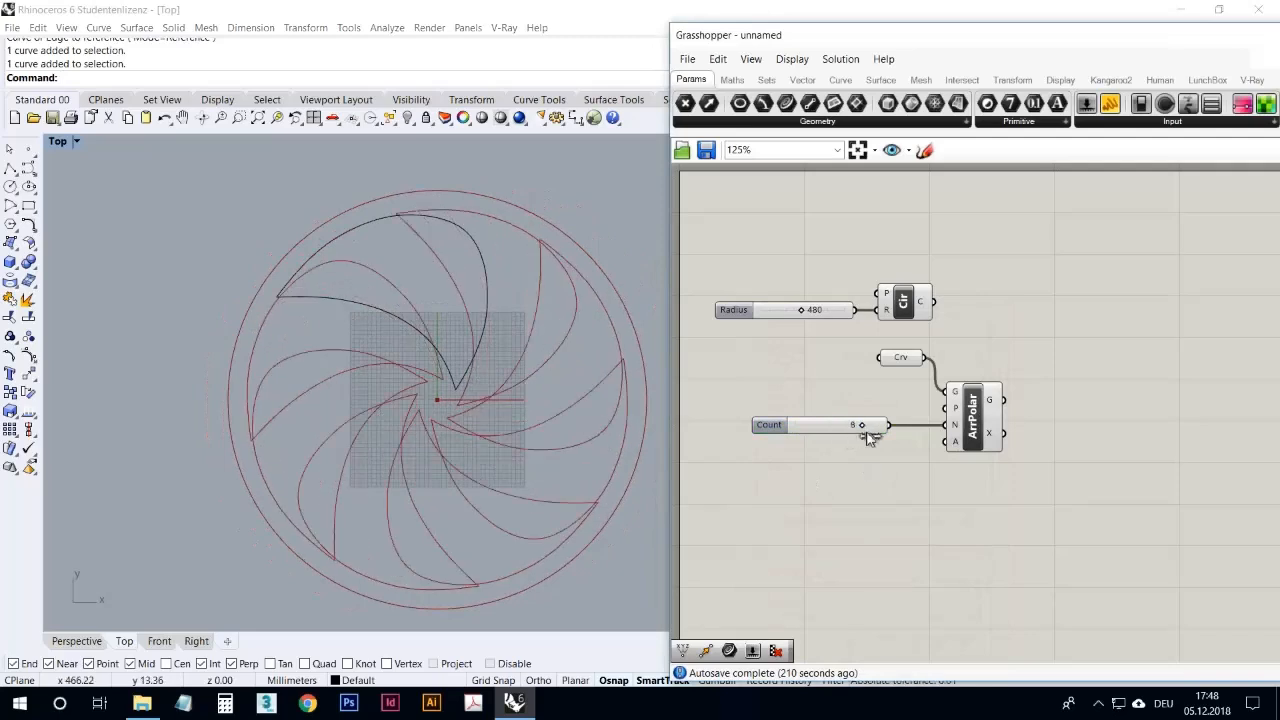
Step: Try a one-directional scale on the blade-shaped base curve in the Top view, and undo it
left_click(490, 300)
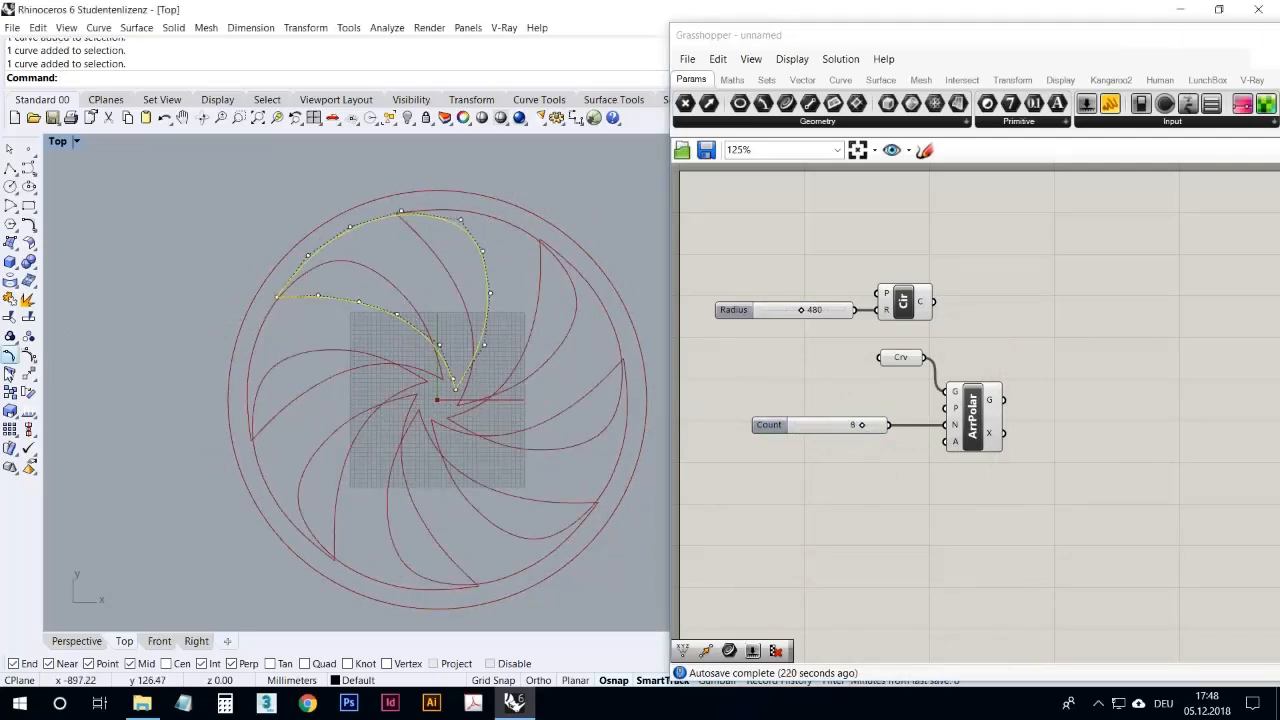
left_click(28, 392)
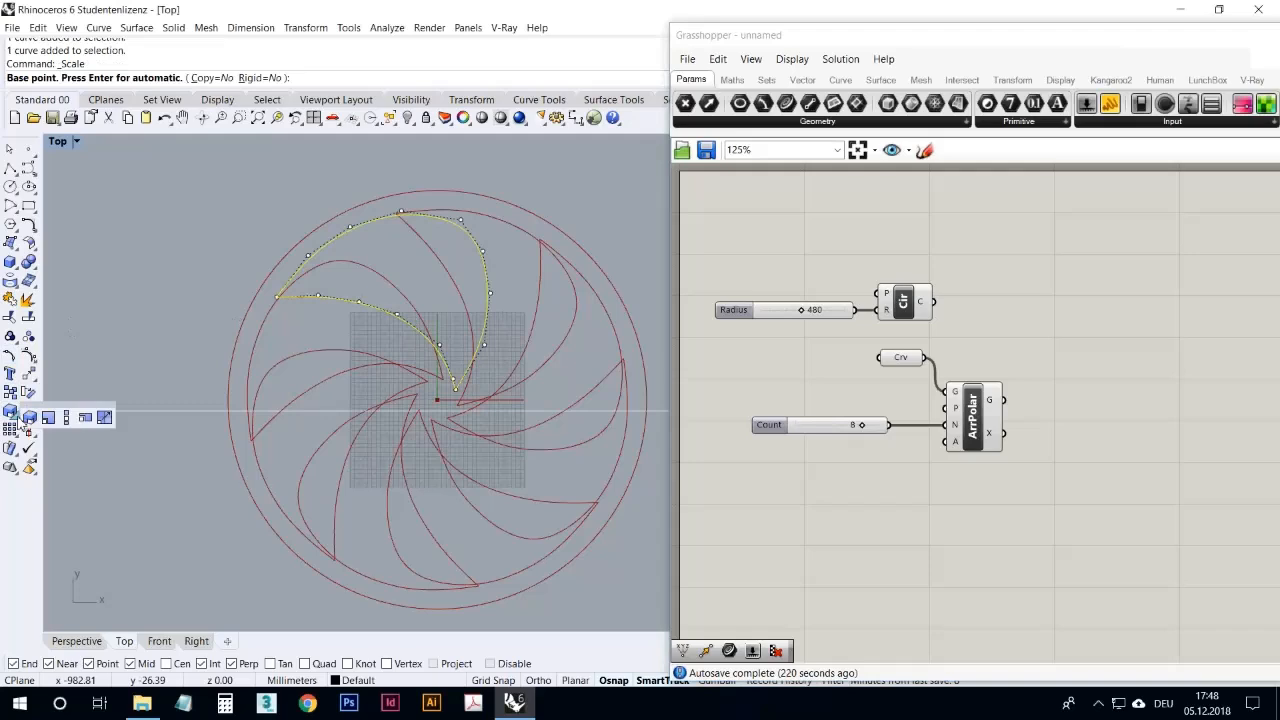
left_click(397, 314)
left_click(486, 274)
left_click(452, 292)
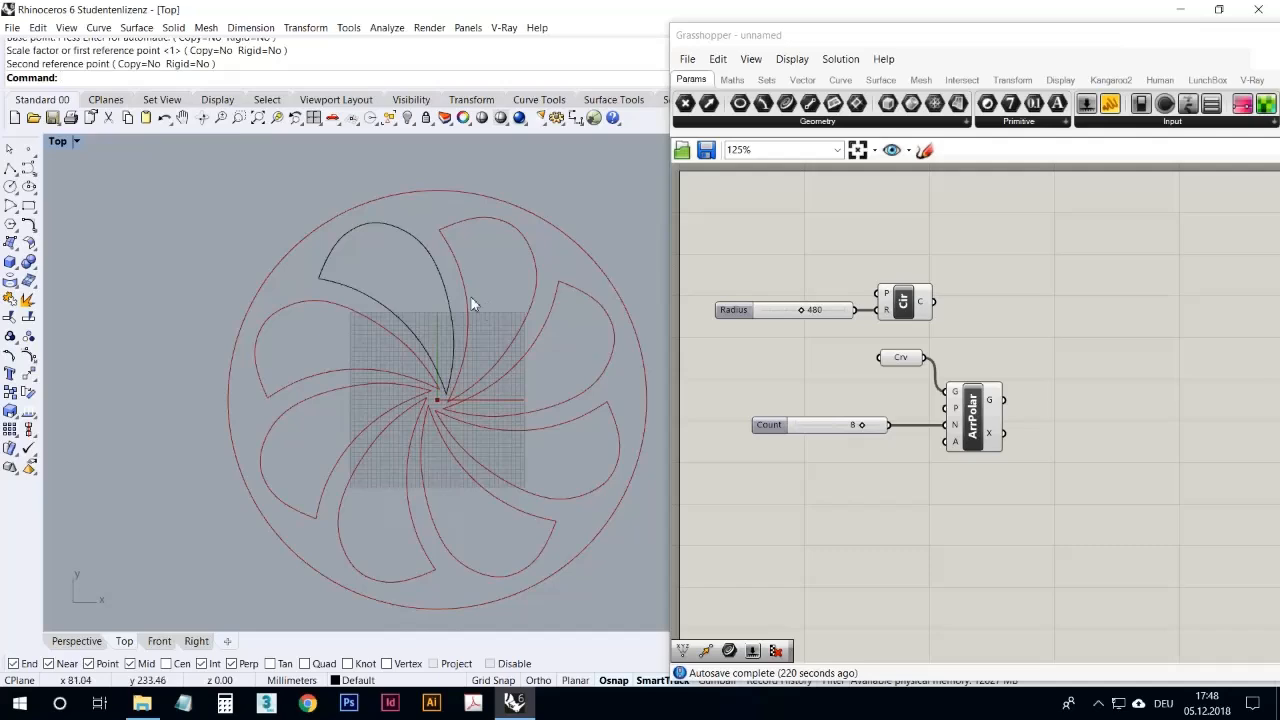
left_click(166, 118)
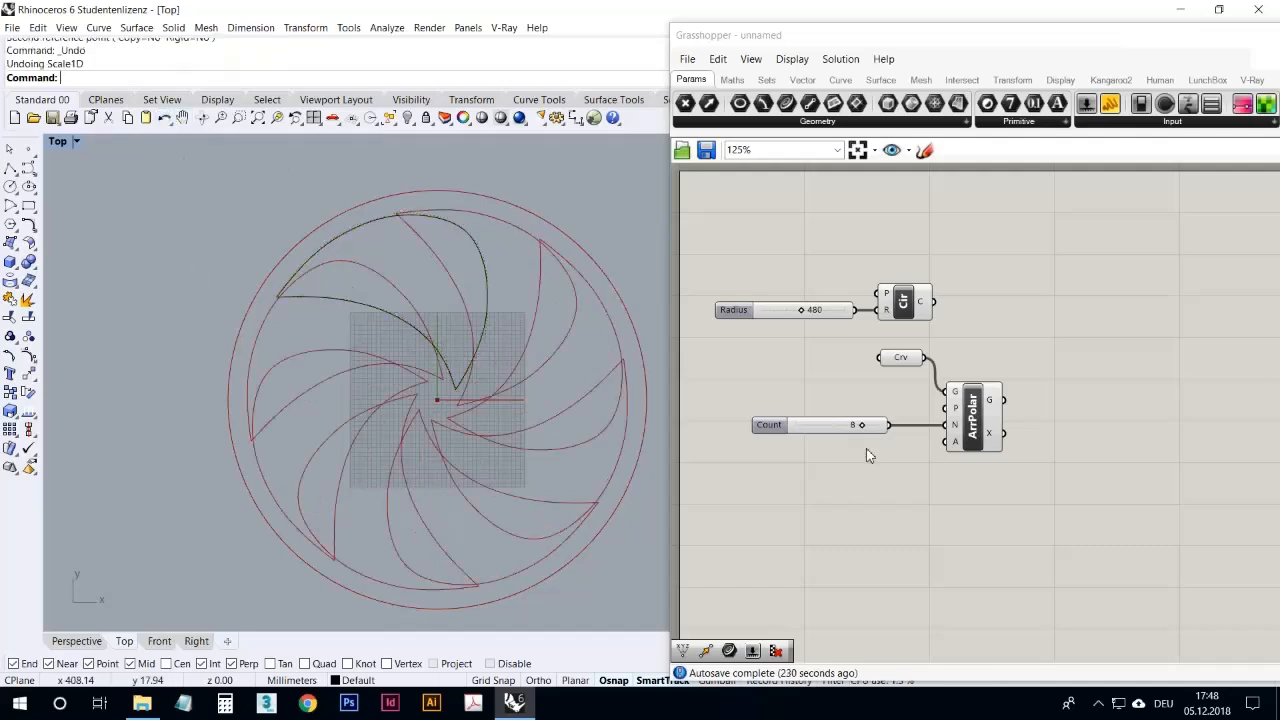
Step: Set the array count to 5 and shift the Curve parameter closer to the Count slider
left_click_drag(857, 428, 845, 441)
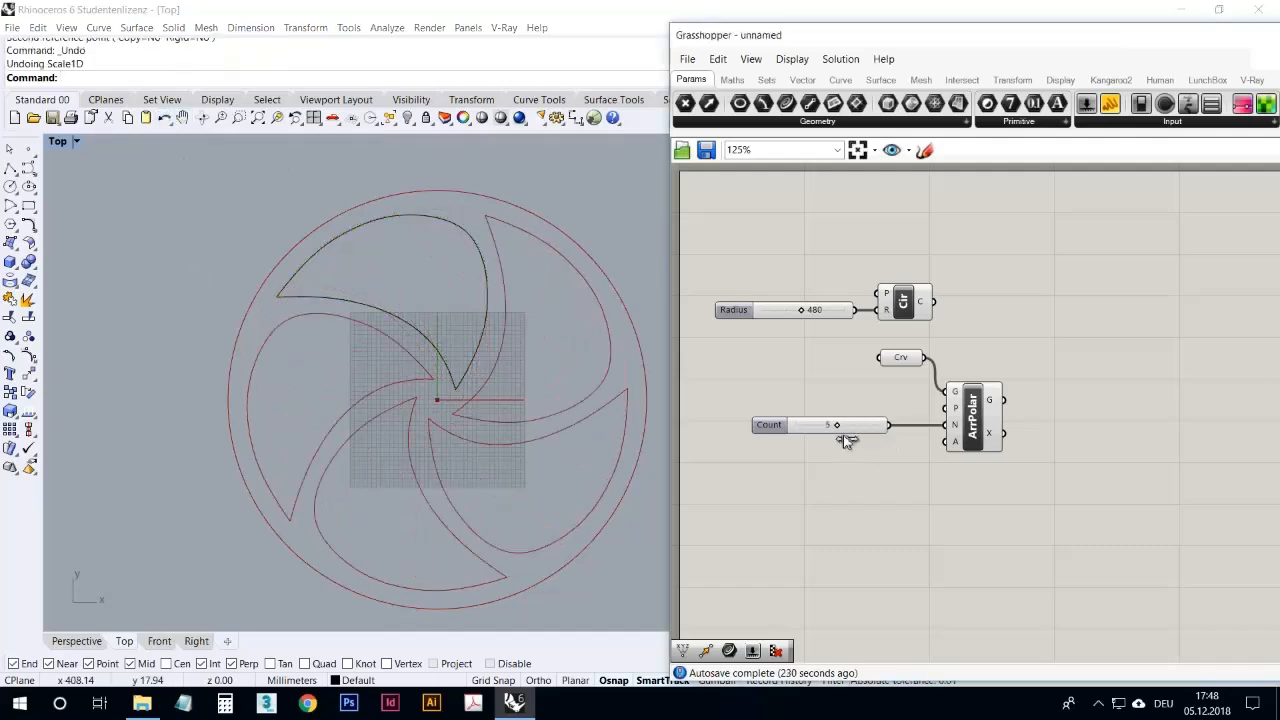
right_click_drag(846, 490, 824, 483)
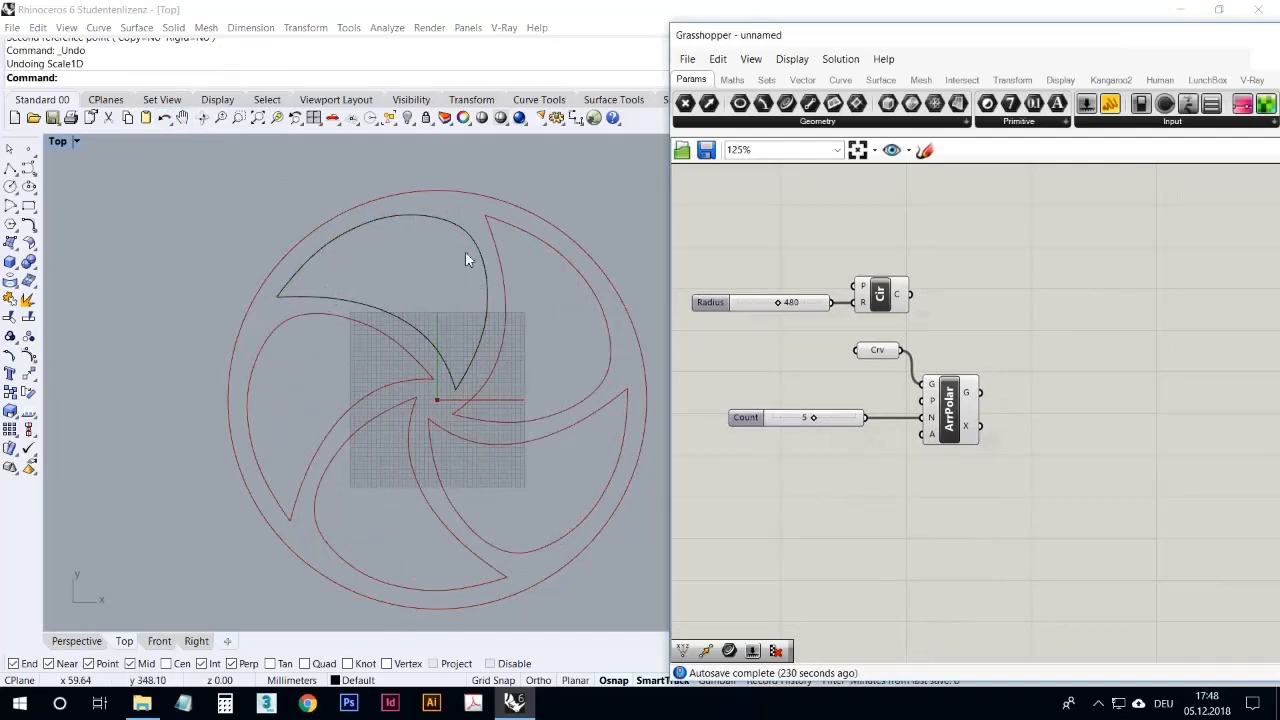
right_click_drag(500, 418, 481, 408)
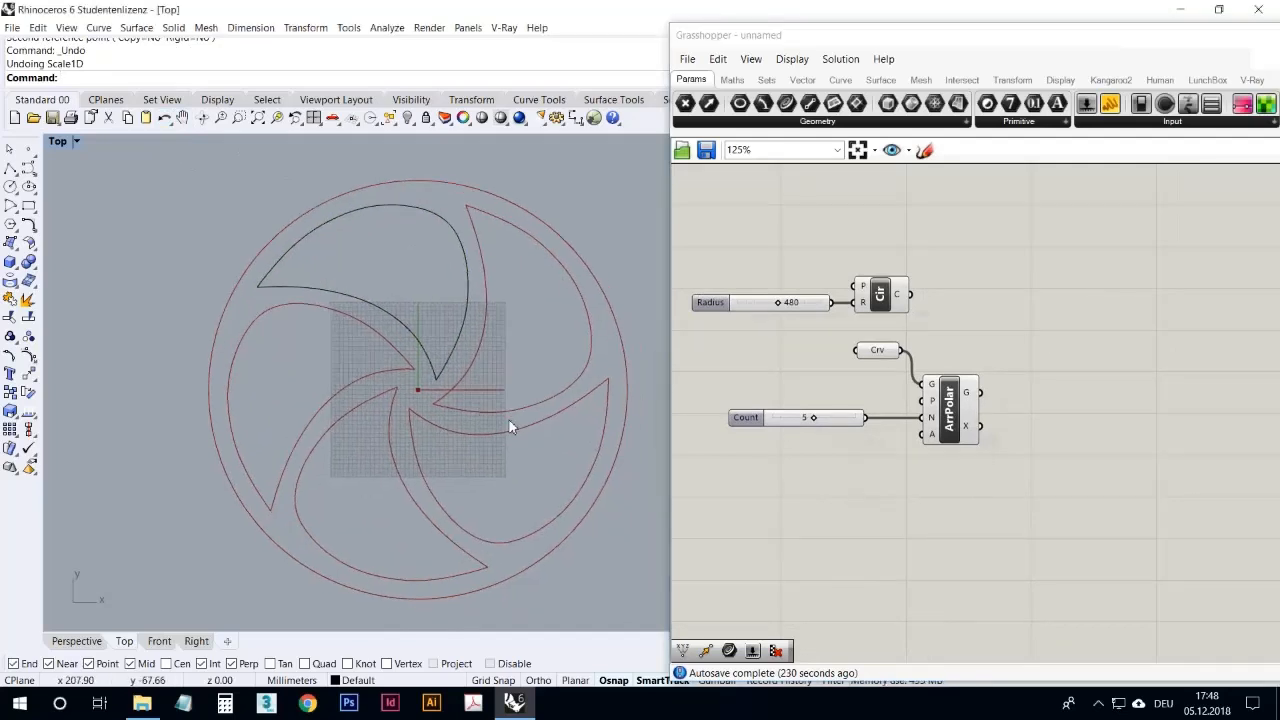
left_click(816, 490)
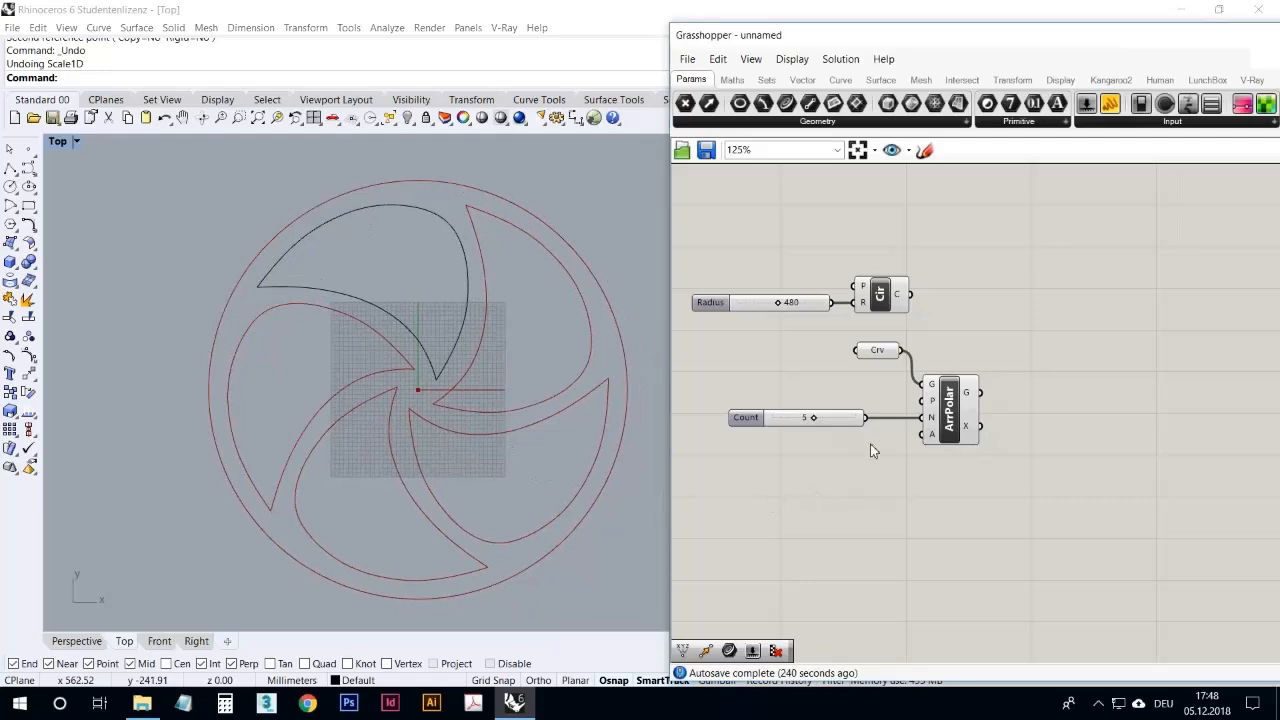
left_click_drag(876, 350, 860, 366)
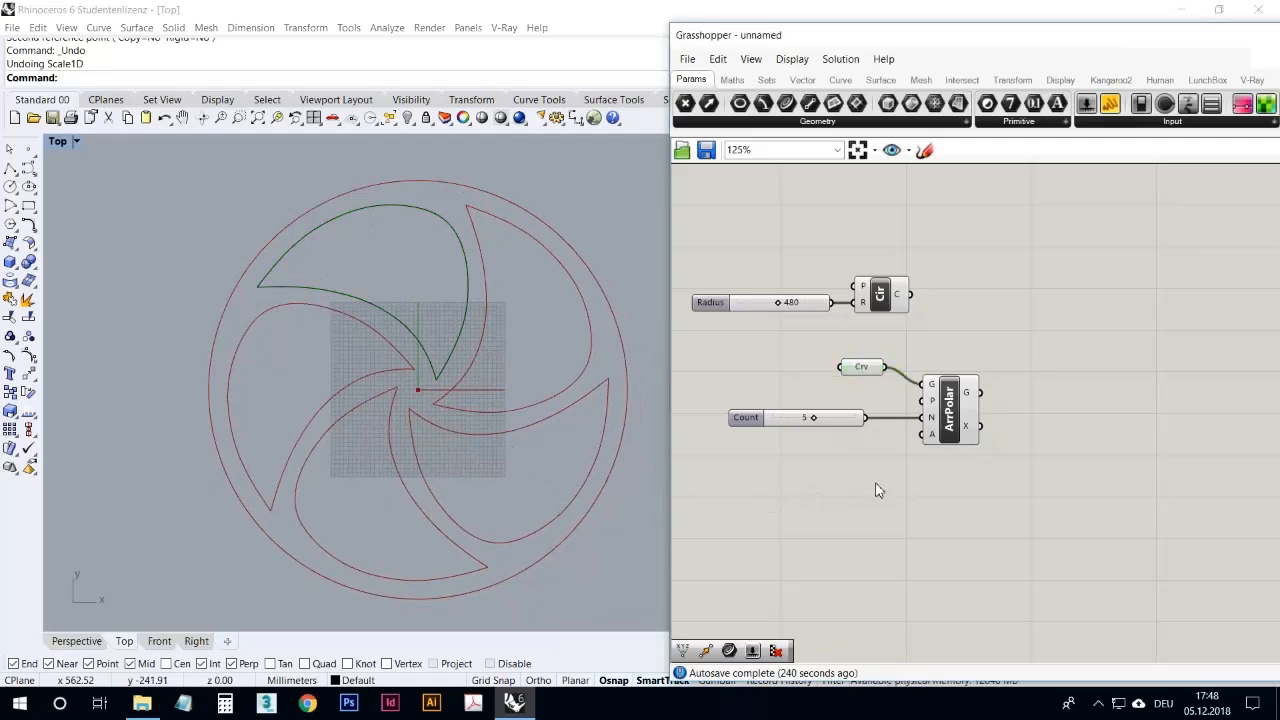
right_click_drag(876, 490, 840, 472)
left_click(920, 390)
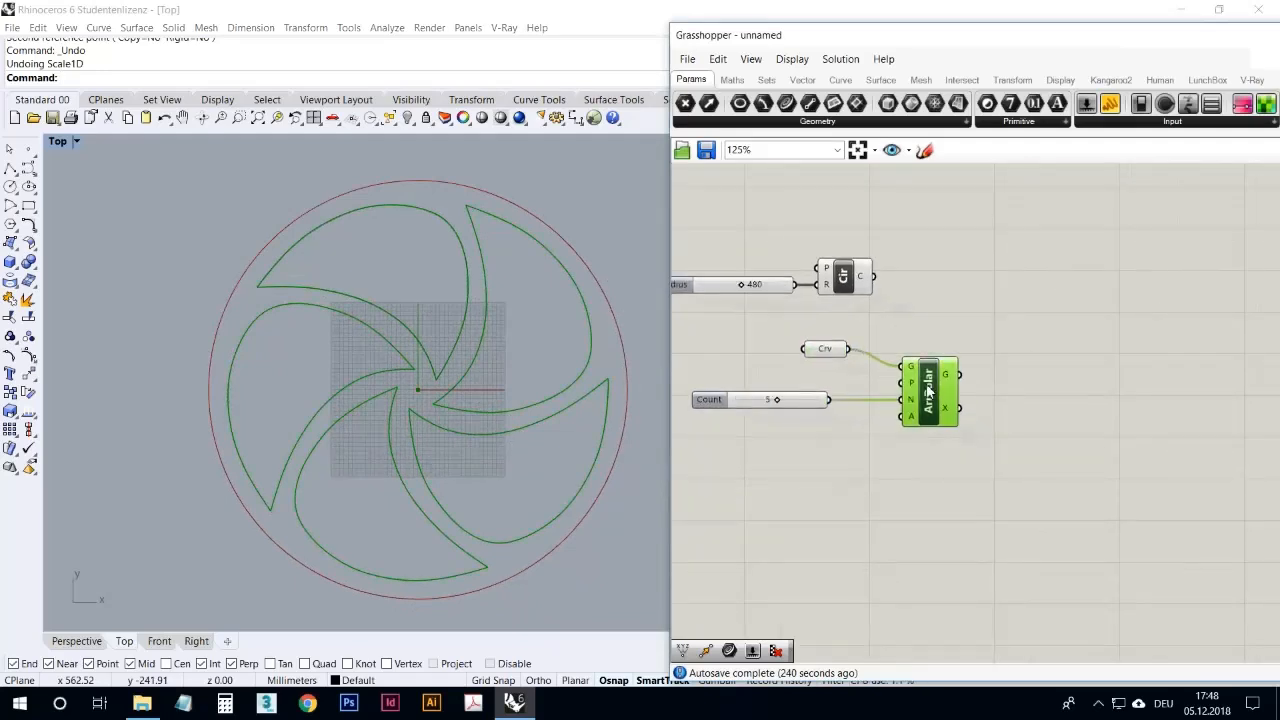
left_click(834, 352)
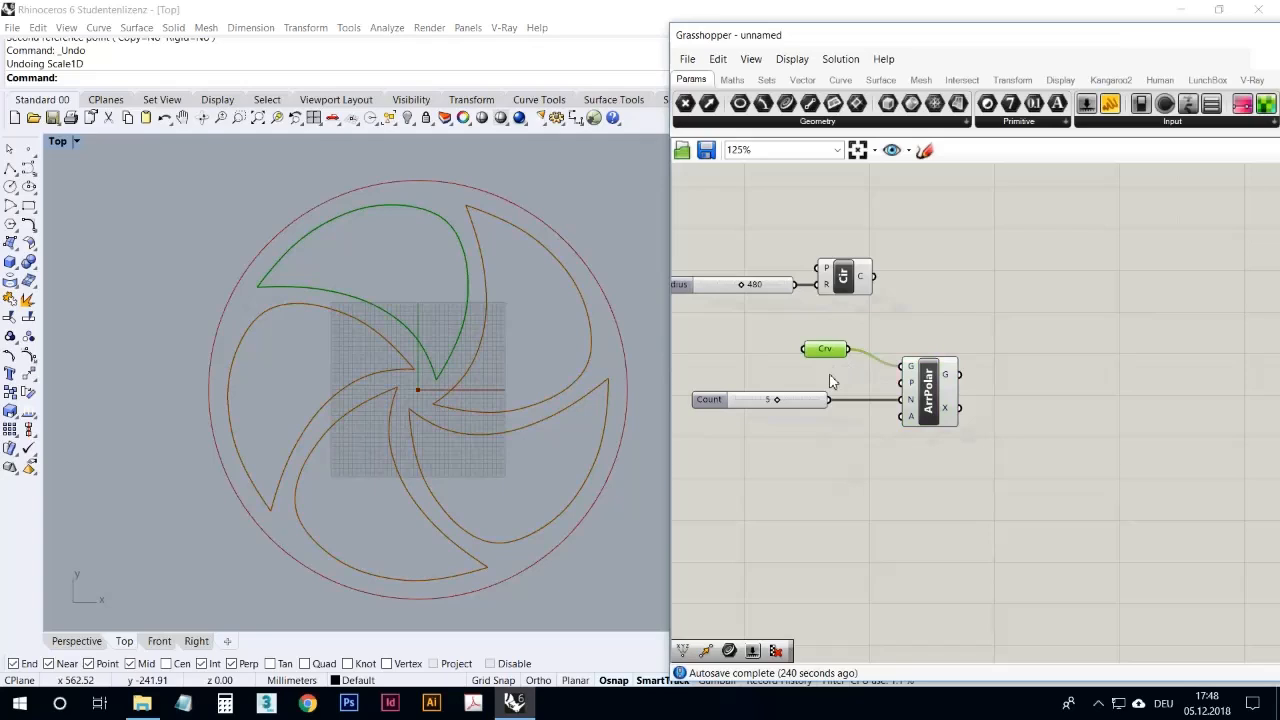
right_click(814, 357)
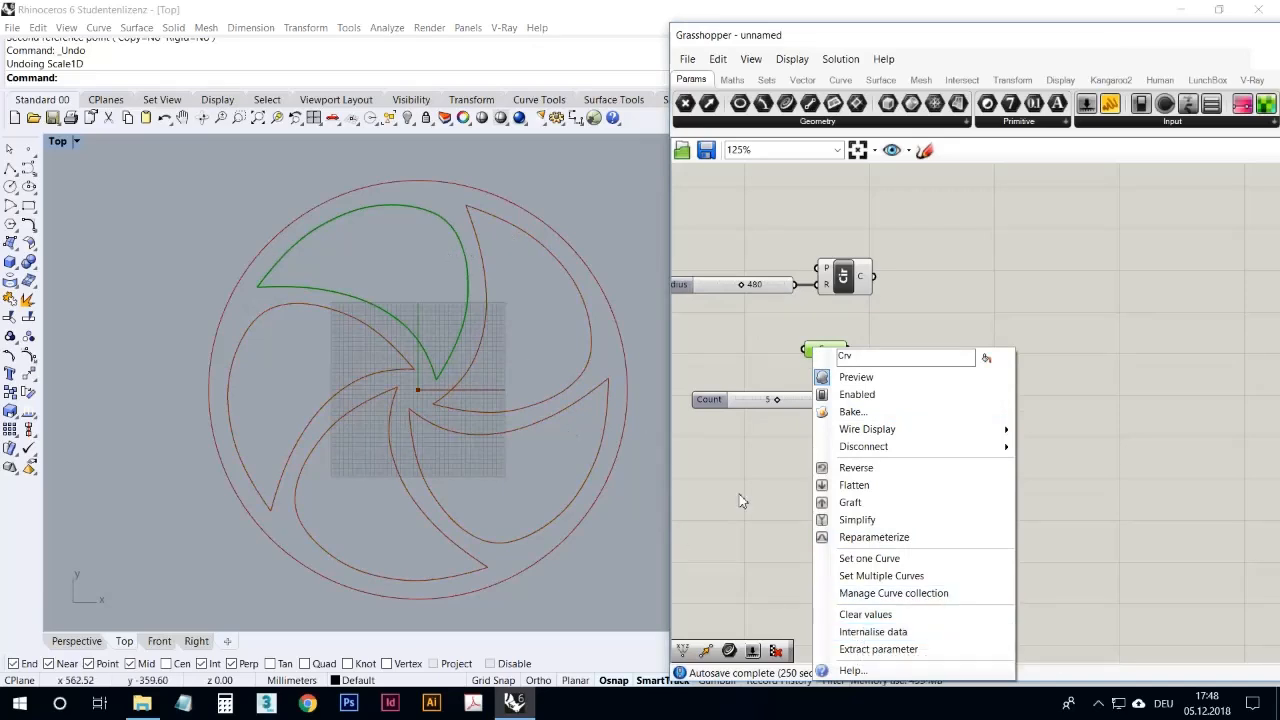
left_click(755, 496)
Step: Rearrange the Curve parameter, Count slider and Polar Array so that the array sits directly below the Circle component
left_click_drag(955, 443, 773, 336)
left_click_drag(914, 383, 855, 381)
left_click(950, 375)
left_click_drag(782, 355, 782, 368)
left_click_drag(882, 466, 734, 350)
left_click_drag(868, 384, 831, 379)
right_click_drag(825, 477, 929, 471)
left_click_drag(947, 388, 956, 388)
left_click(947, 455)
Step: Compare the previews of the Circle and Polar Array components in the Top view
left_click(958, 276)
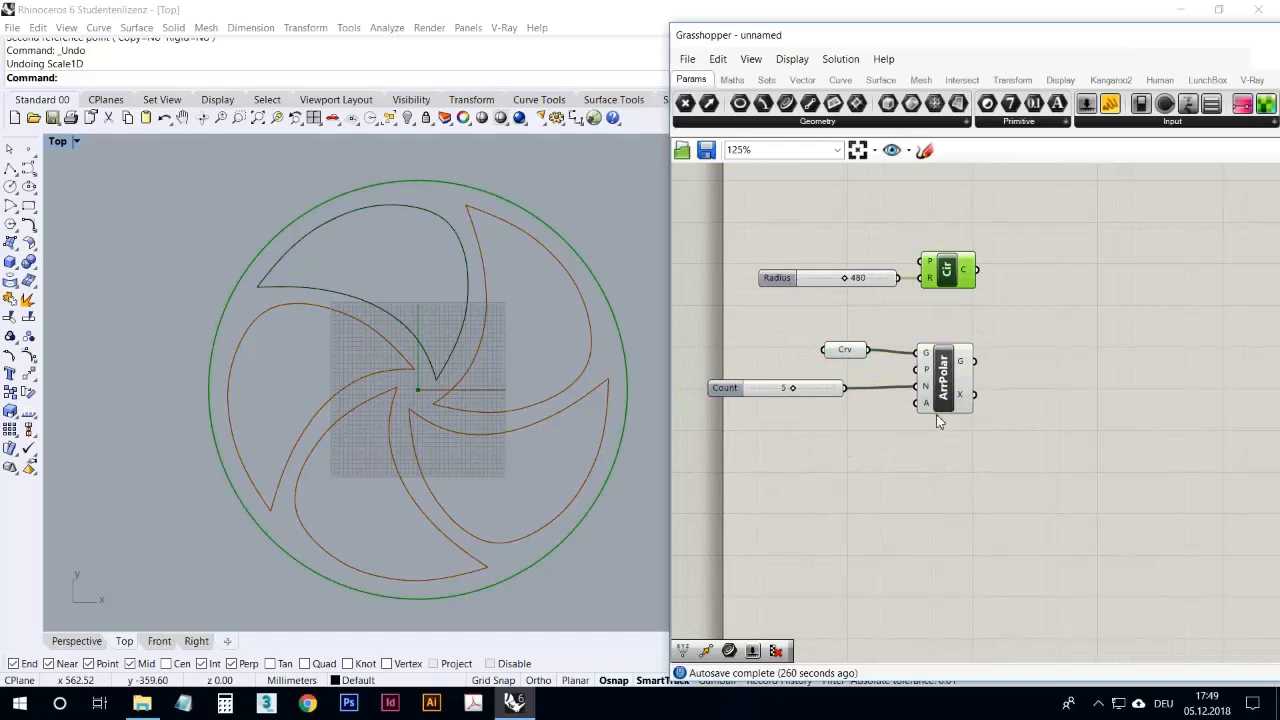
left_click(1052, 368)
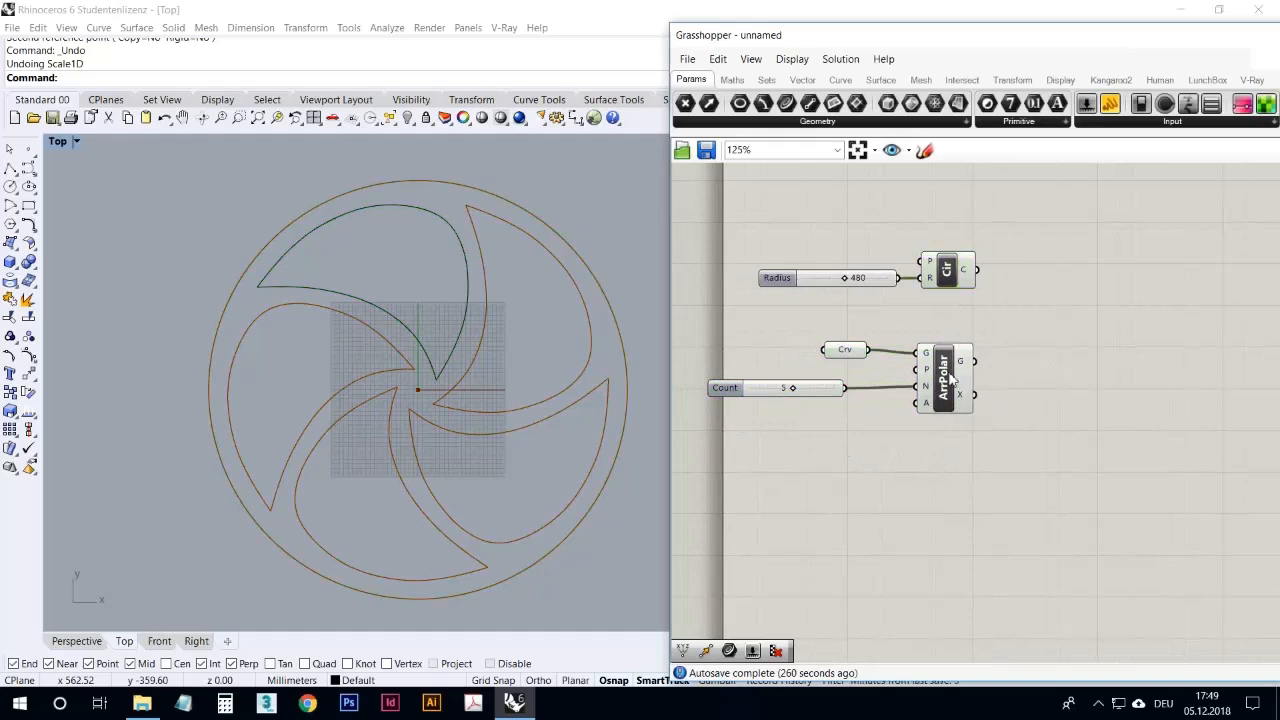
left_click(952, 380)
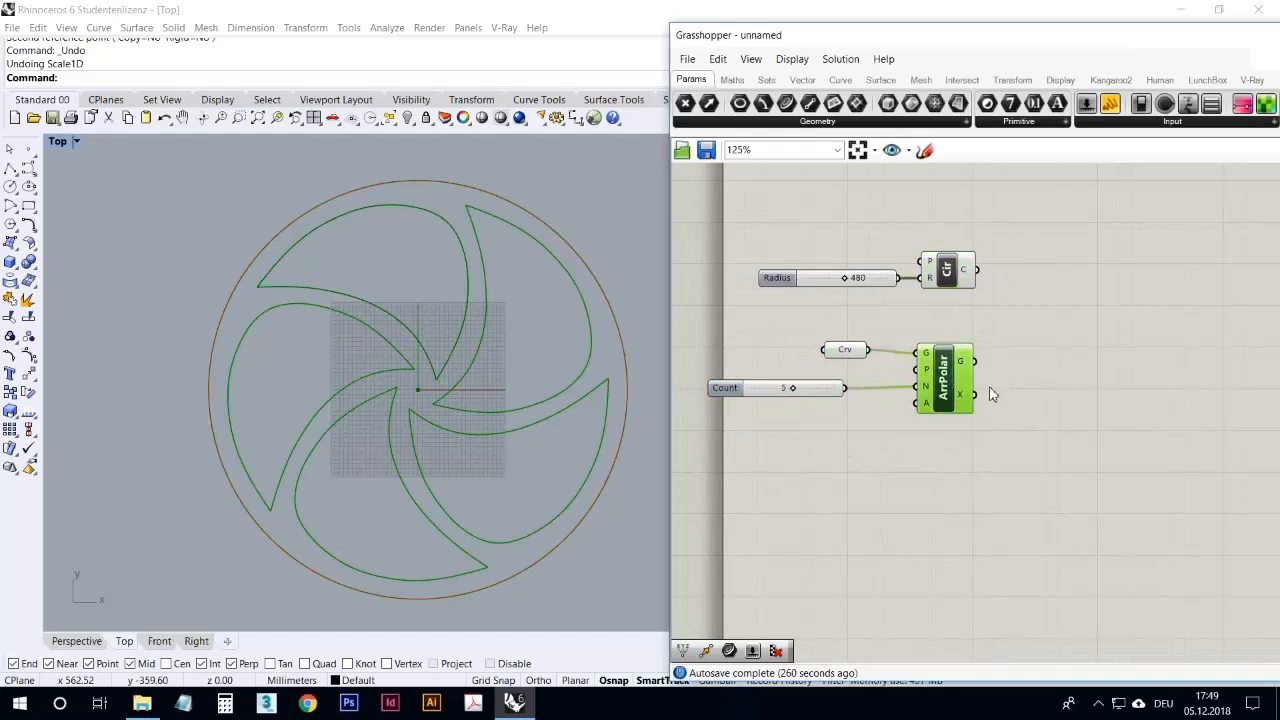
left_click(990, 427)
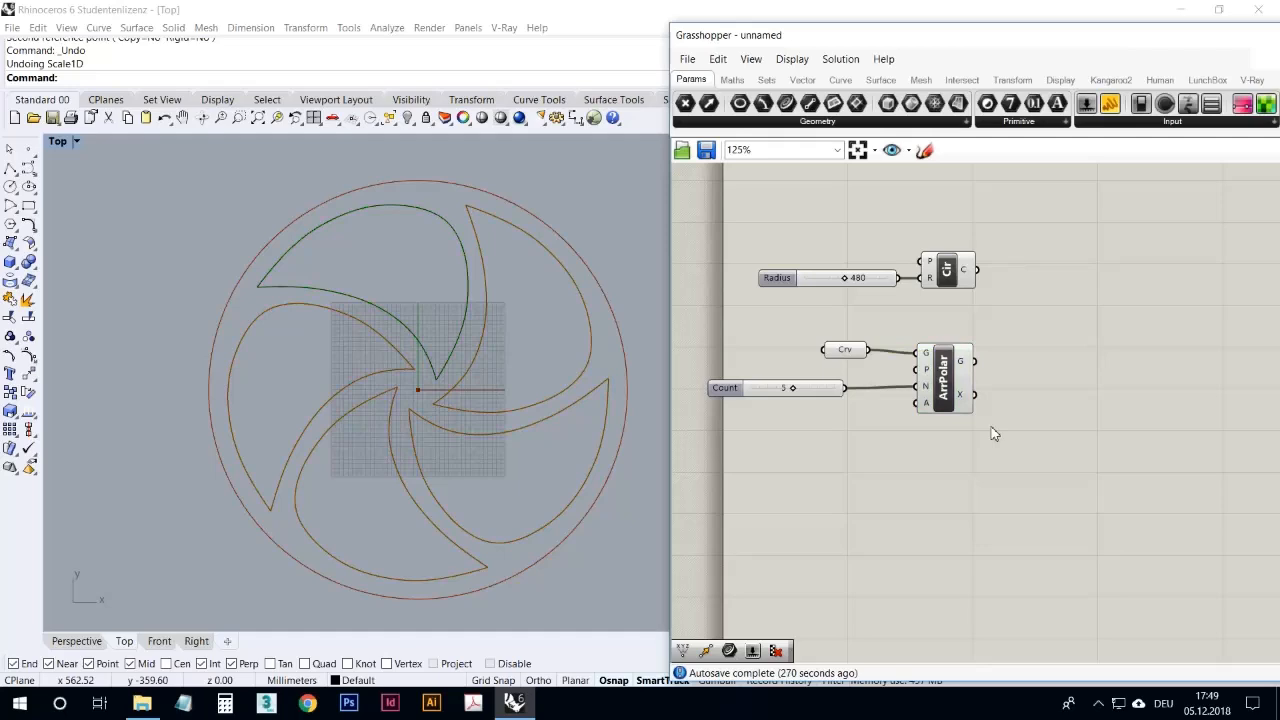
right_click_drag(990, 473, 975, 470)
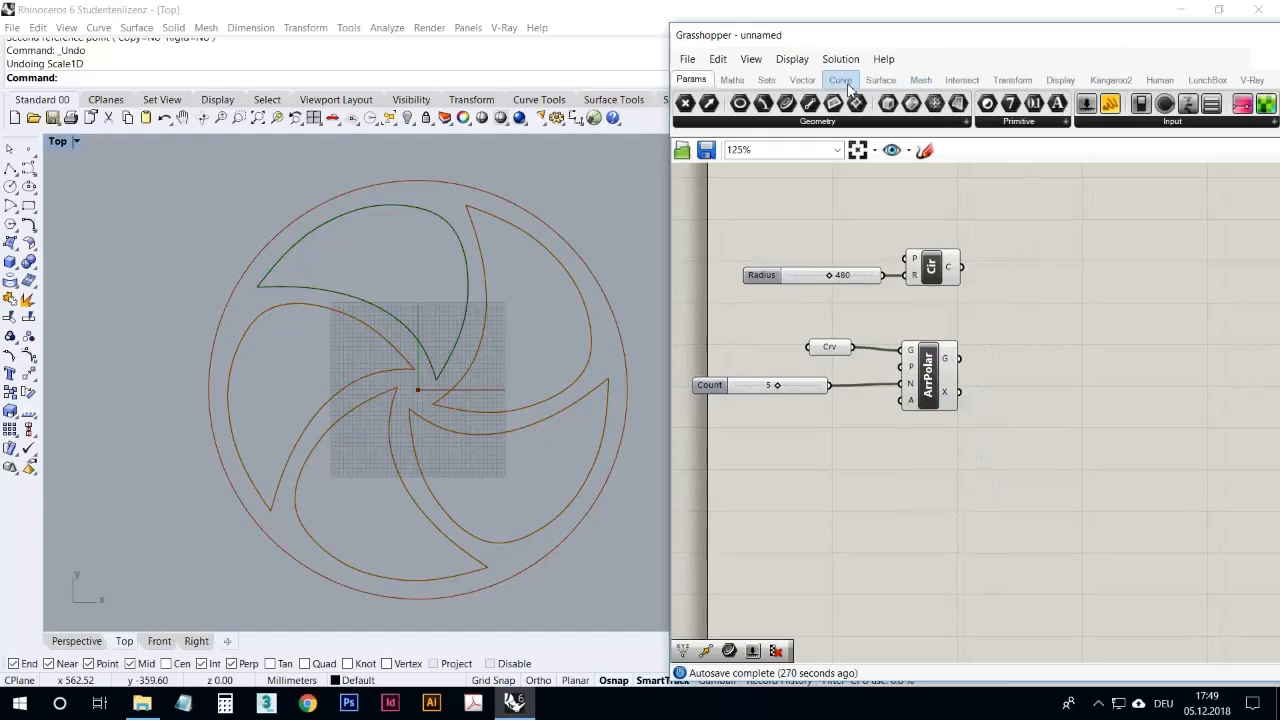
Step: Add a Boundary Surfaces component to the right of the Circle and Polar Array components
left_click(881, 80)
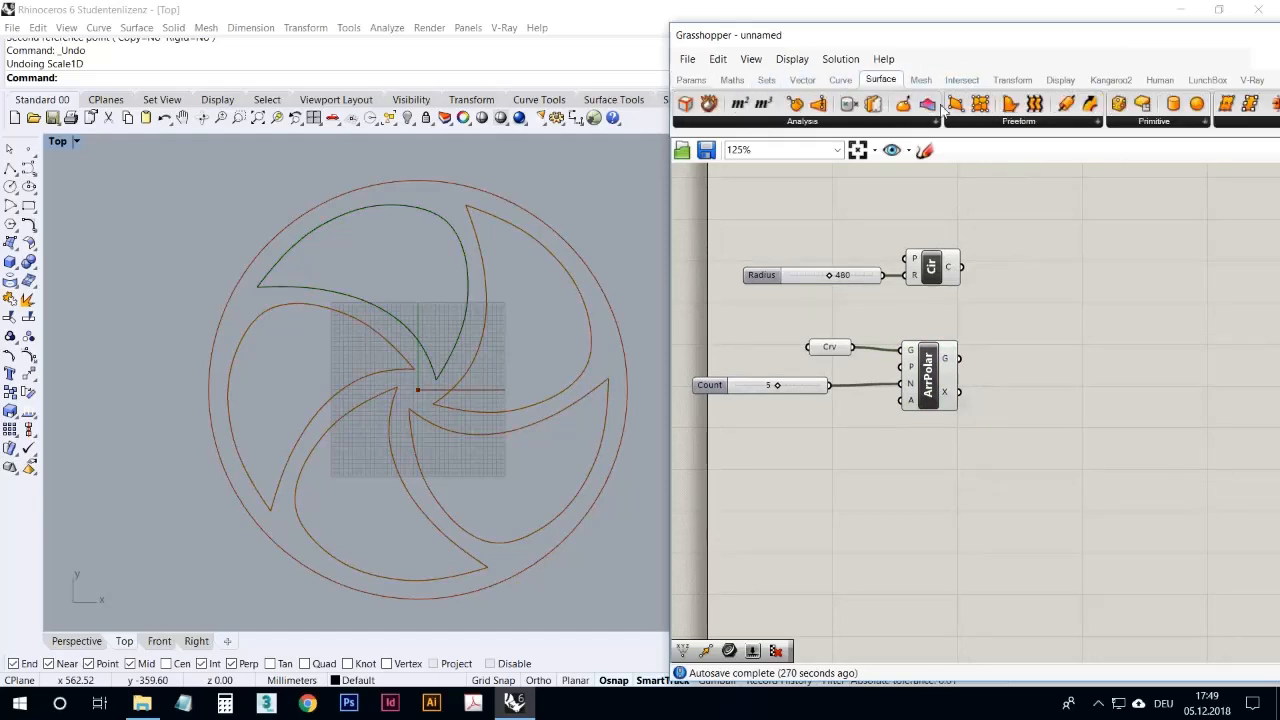
left_click(1018, 123)
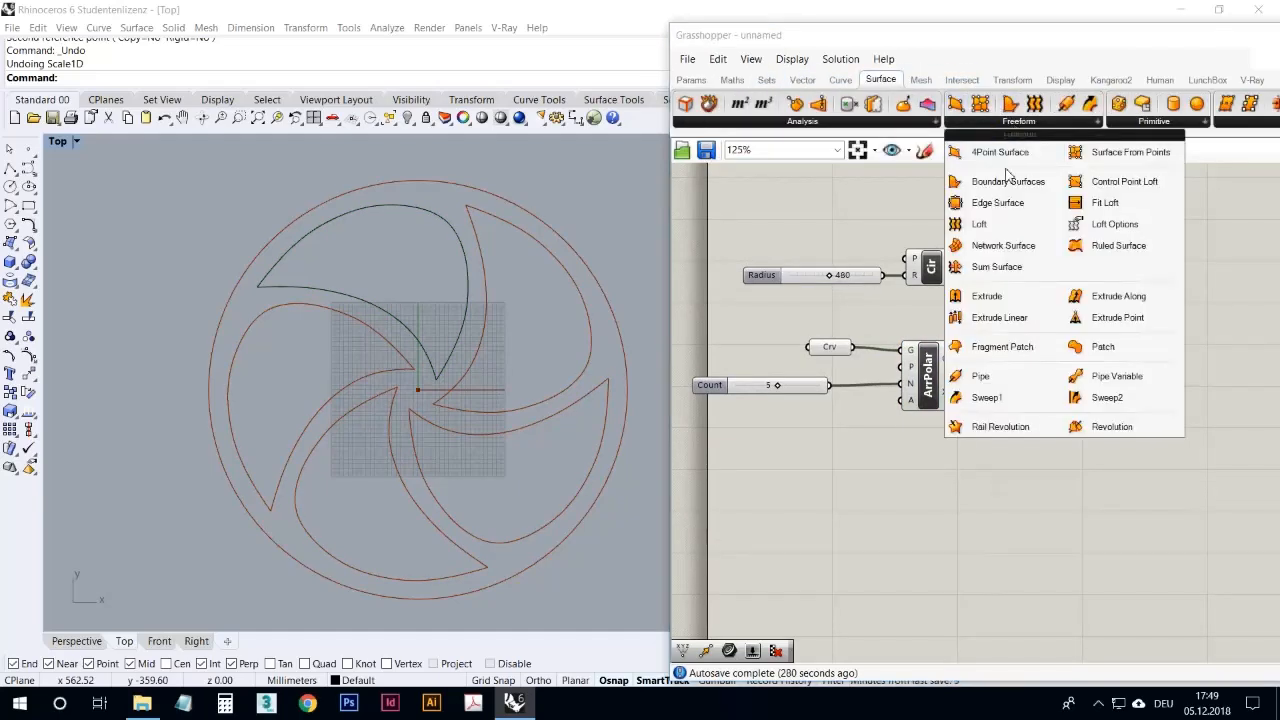
left_click(1010, 180)
left_click(1056, 308)
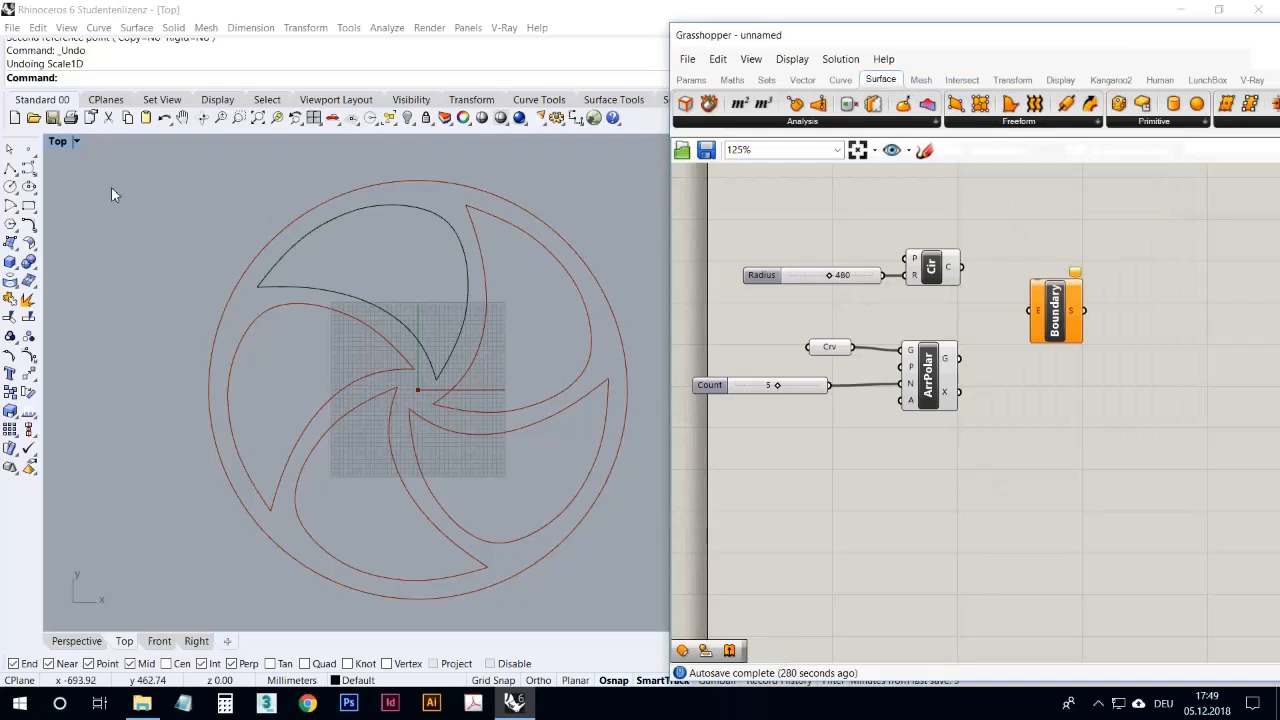
left_click(16, 248)
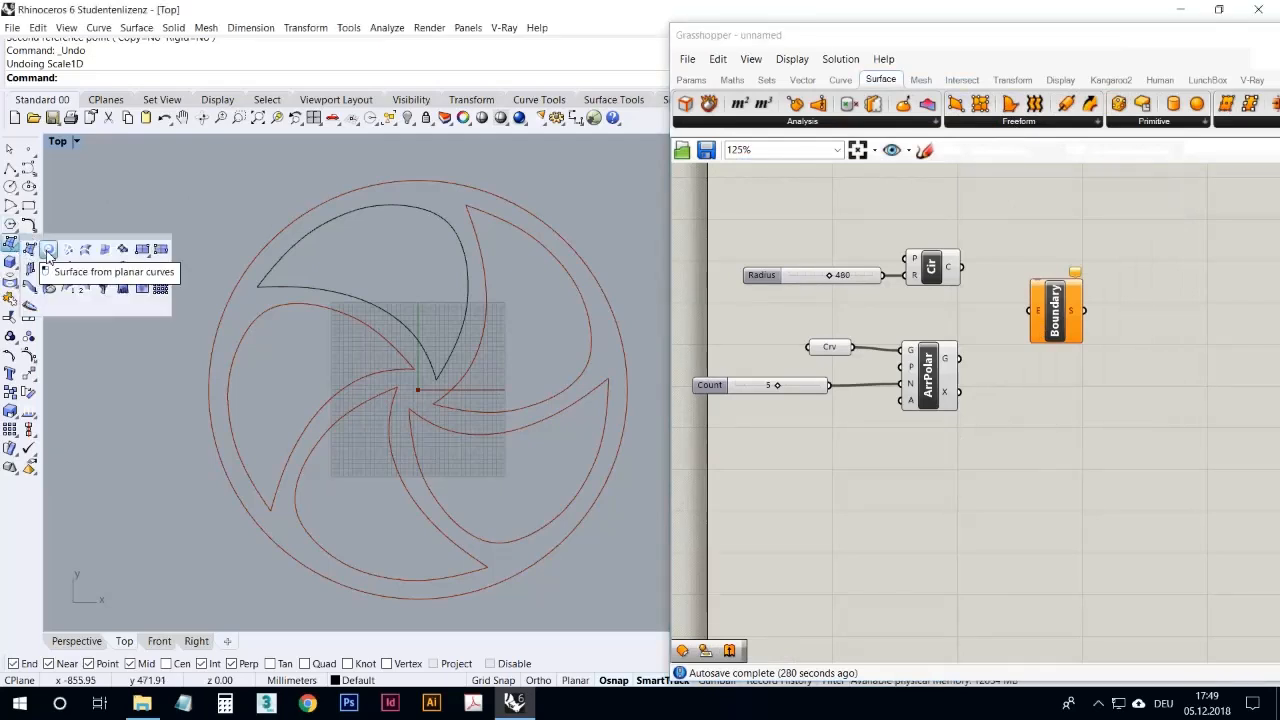
left_click(893, 508)
Step: Feed the circle and the arrayed curves into the Boundary Surfaces edges input and align the component with the Circle component
left_click_drag(962, 266, 1030, 310)
left_click_drag(960, 358, 1034, 318)
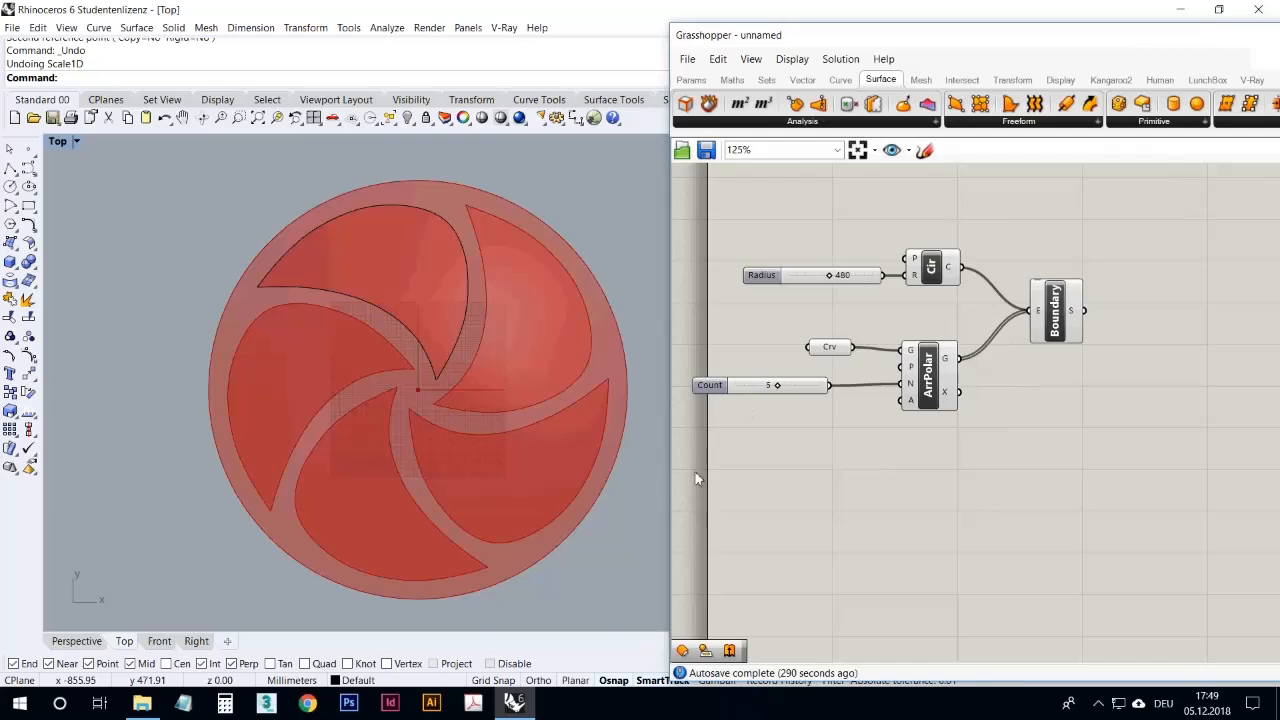
left_click(1062, 298)
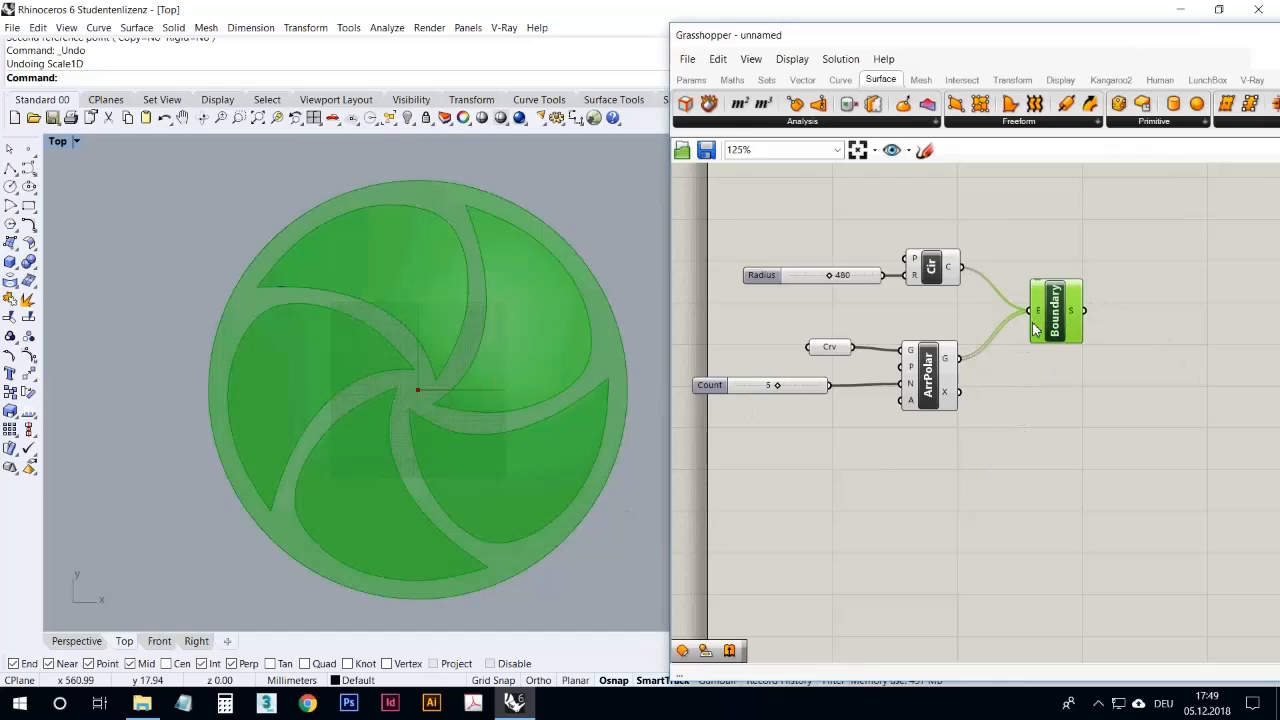
left_click_drag(1040, 328, 1068, 268)
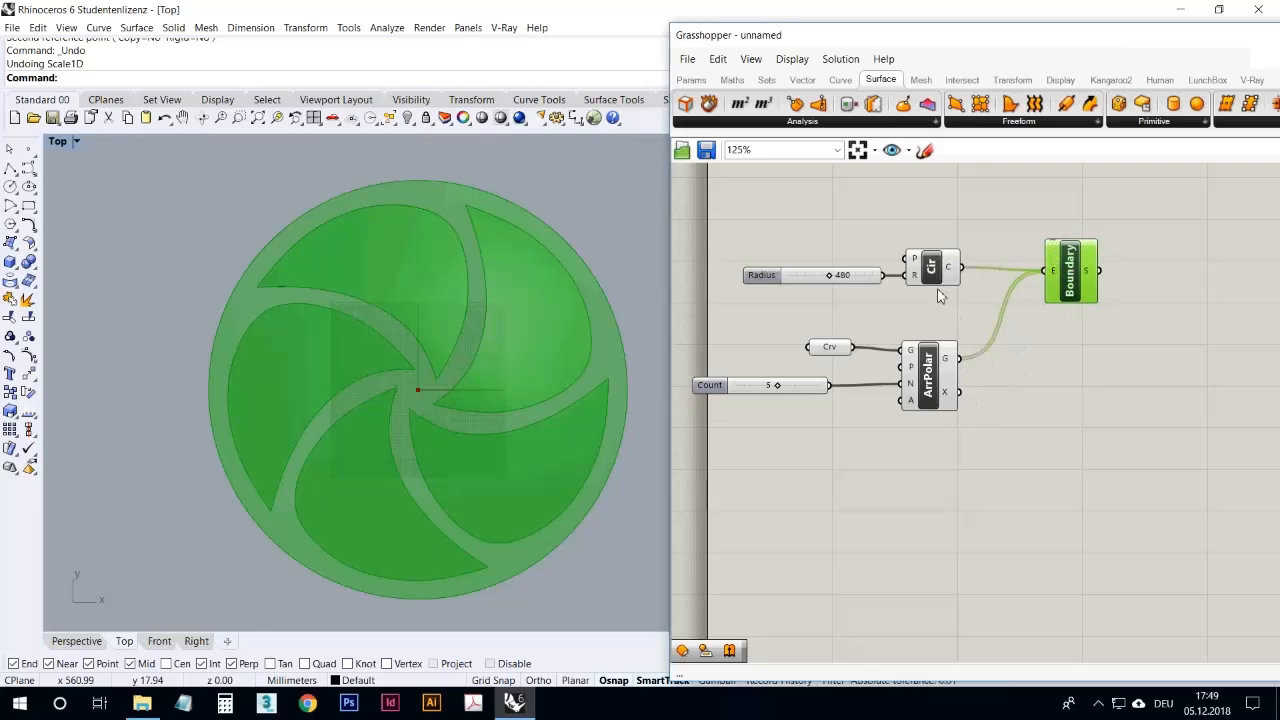
Step: Flatten the edges input of the Boundary Surfaces component
left_click_drag(976, 265, 989, 279)
right_click(1052, 277)
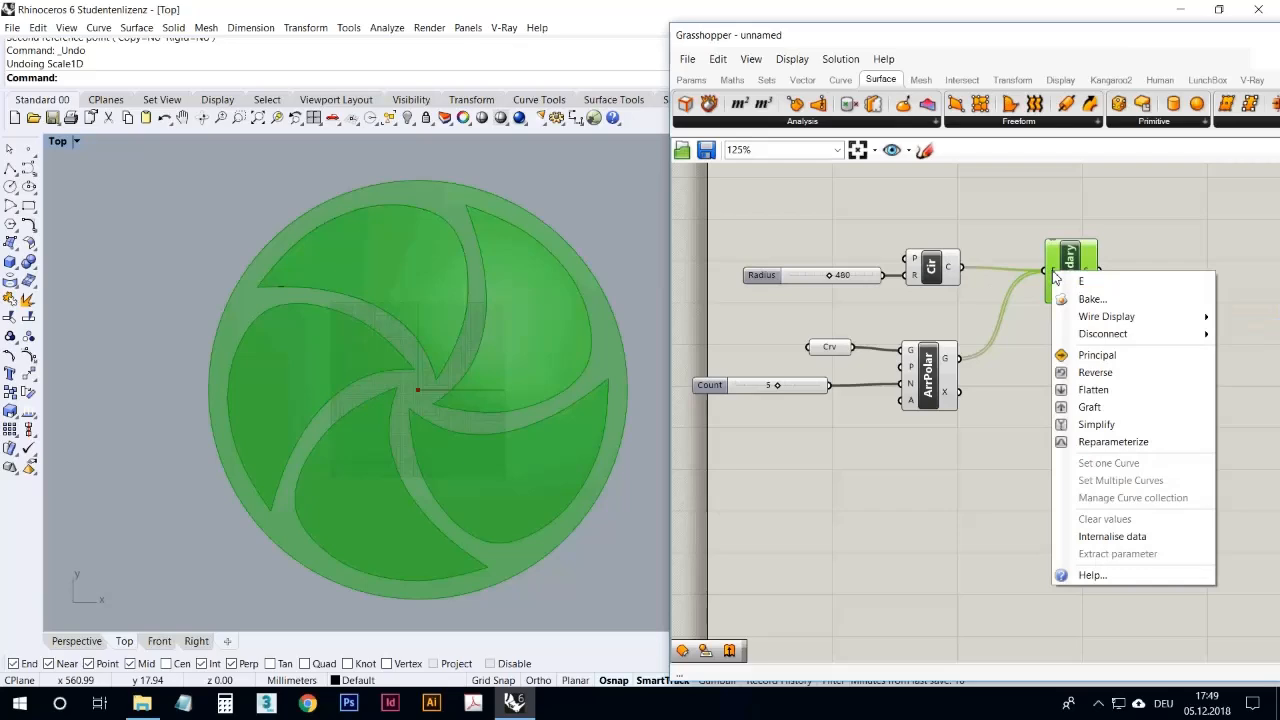
left_click(1084, 392)
left_click(1083, 397)
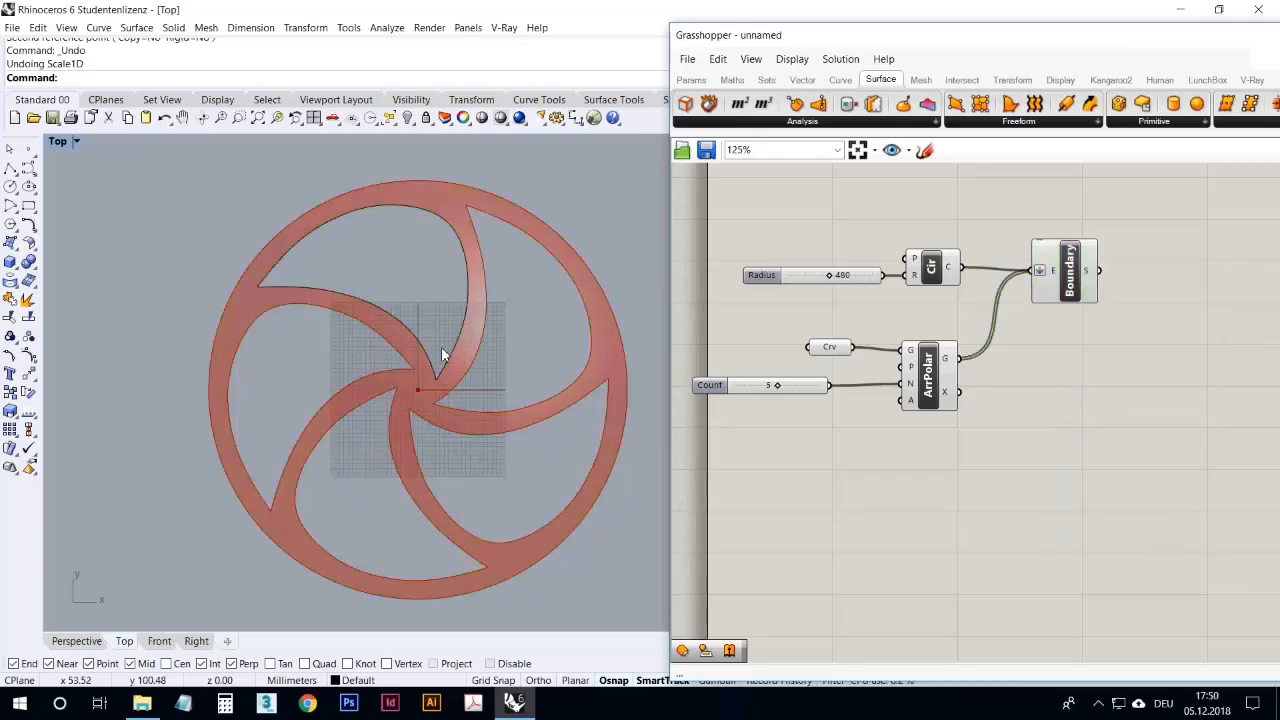
Step: Move the Boundary Surfaces component farther from the Circle component and restore the four-viewport layout in Rhino
right_click_drag(441, 346, 432, 379)
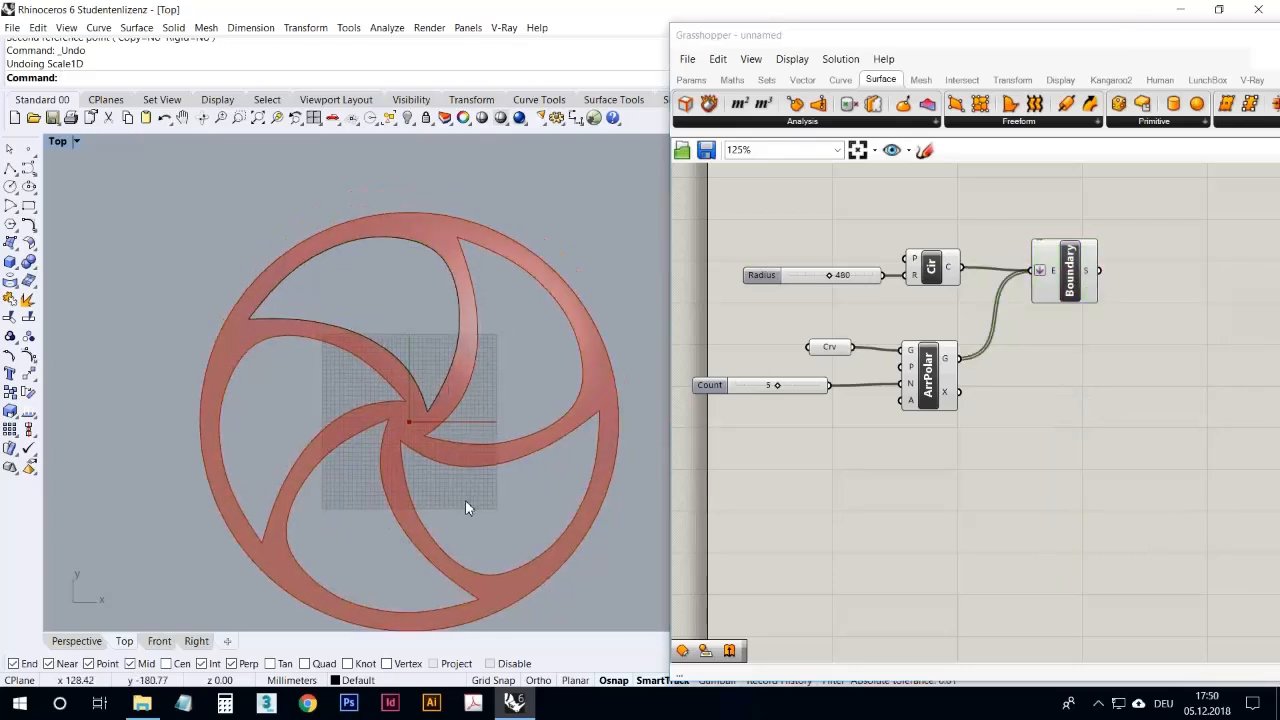
left_click(1056, 445)
left_click_drag(1080, 298, 1142, 286)
left_click(1098, 344)
right_click_drag(516, 361, 497, 306)
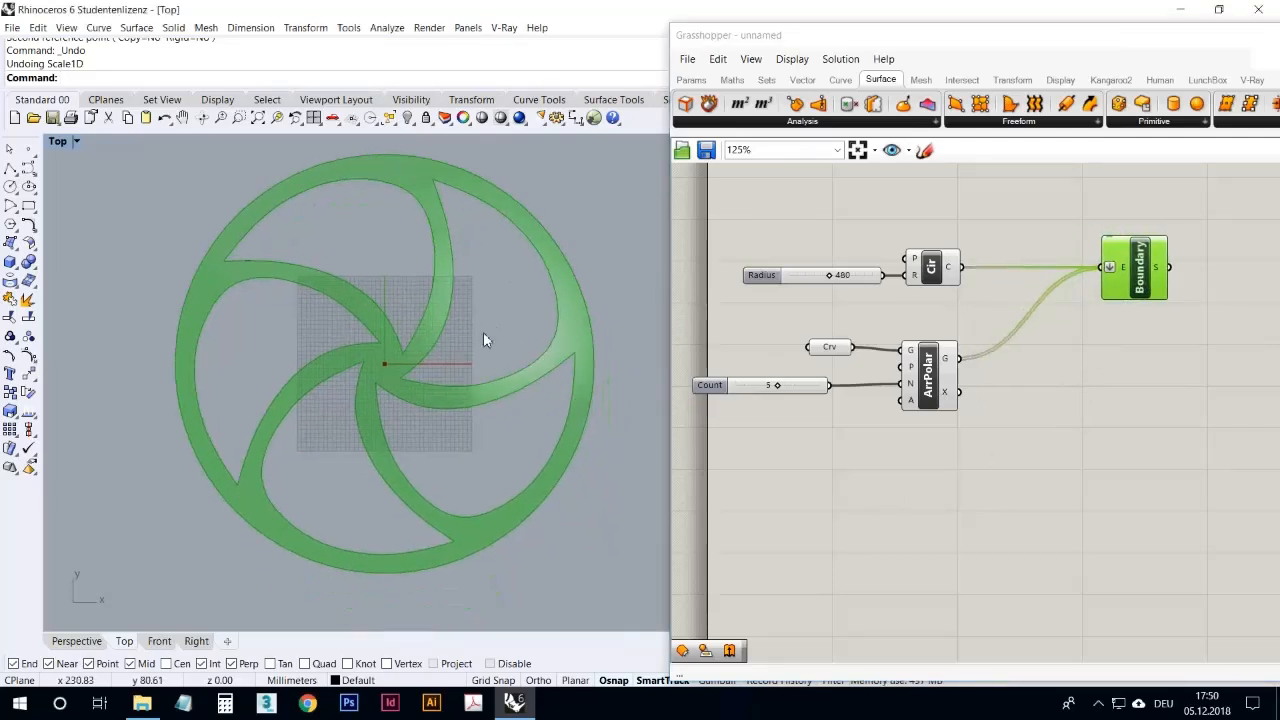
double_click(64, 141)
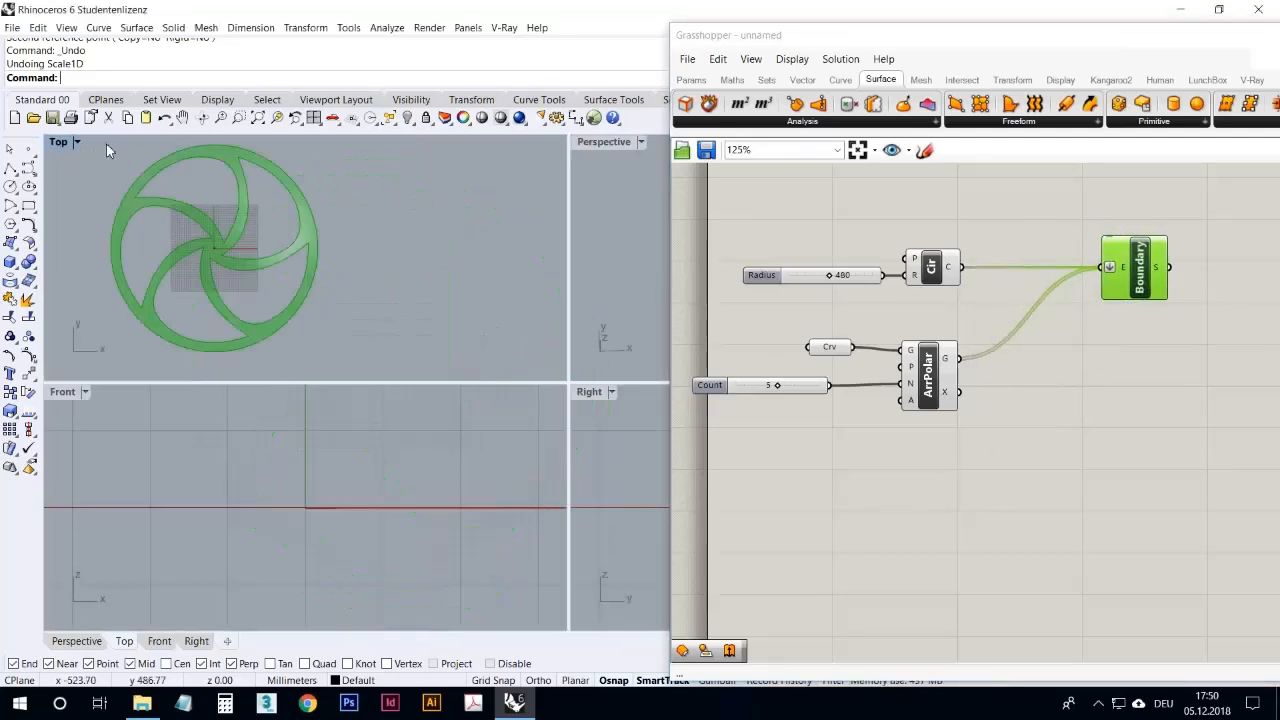
Step: Maximize the Perspective viewport in Rhino and examine the wheel's boundary surface from several distances
double_click(614, 143)
scroll(427, 331, "down", 8)
scroll(593, 368, "up", 8)
mouse_move(508, 318)
right_mouse_down()
mouse_move(508, 208)
mouse_move(507, 316)
right_mouse_up()
scroll(461, 352, "up", 6)
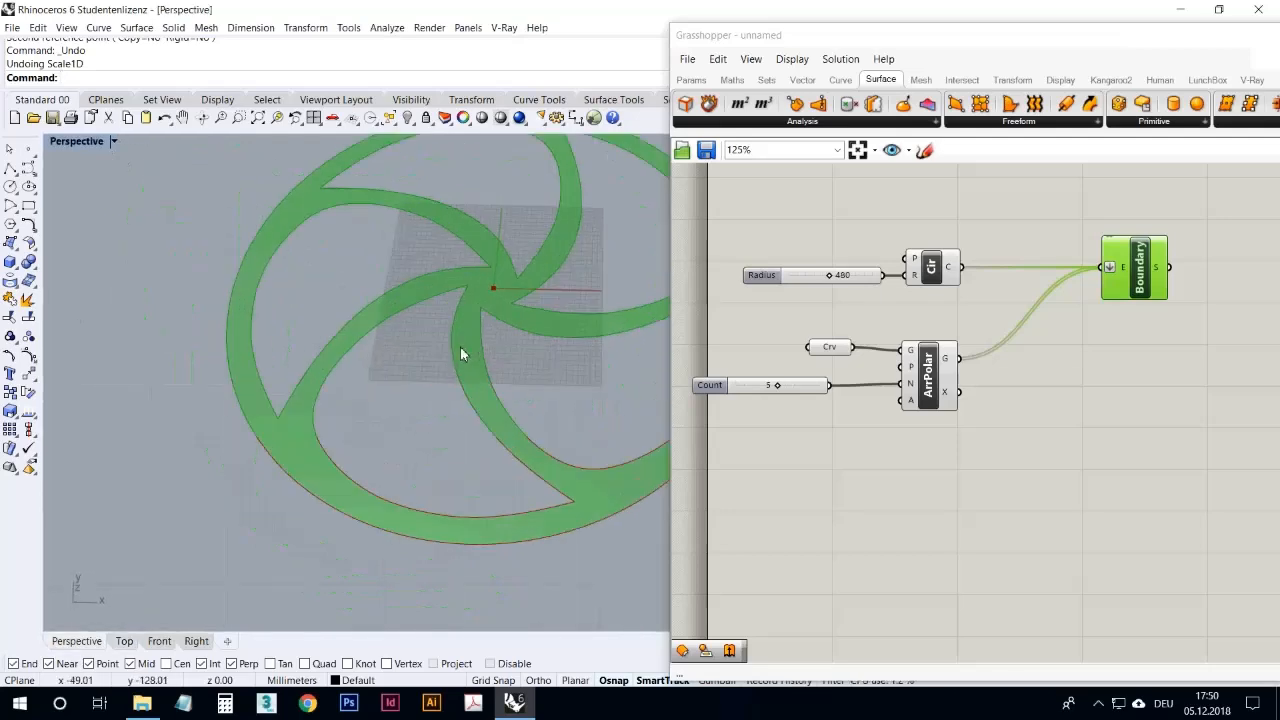
scroll(366, 449, "down", 3)
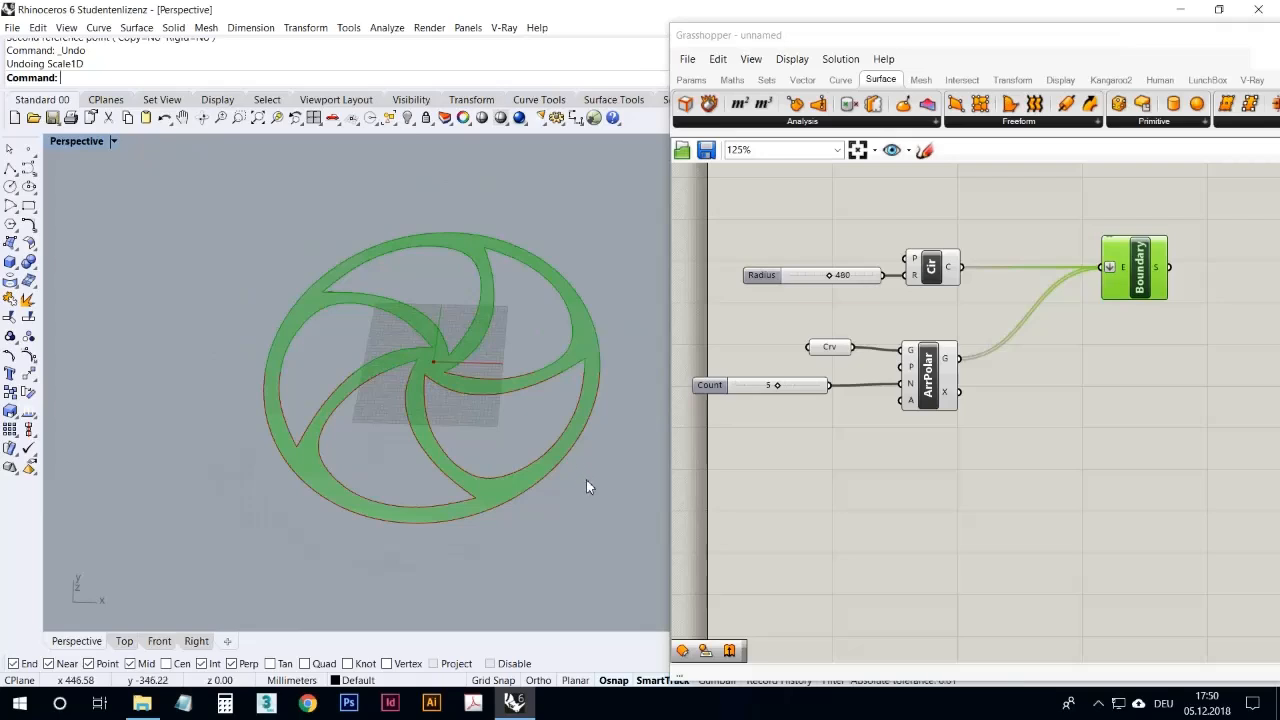
Step: Shift the Circle component and its Radius slider together slightly farther from the Boundary Surfaces component
left_click(900, 496)
left_click_drag(938, 311, 826, 261)
left_click_drag(926, 266, 905, 267)
left_click(936, 492)
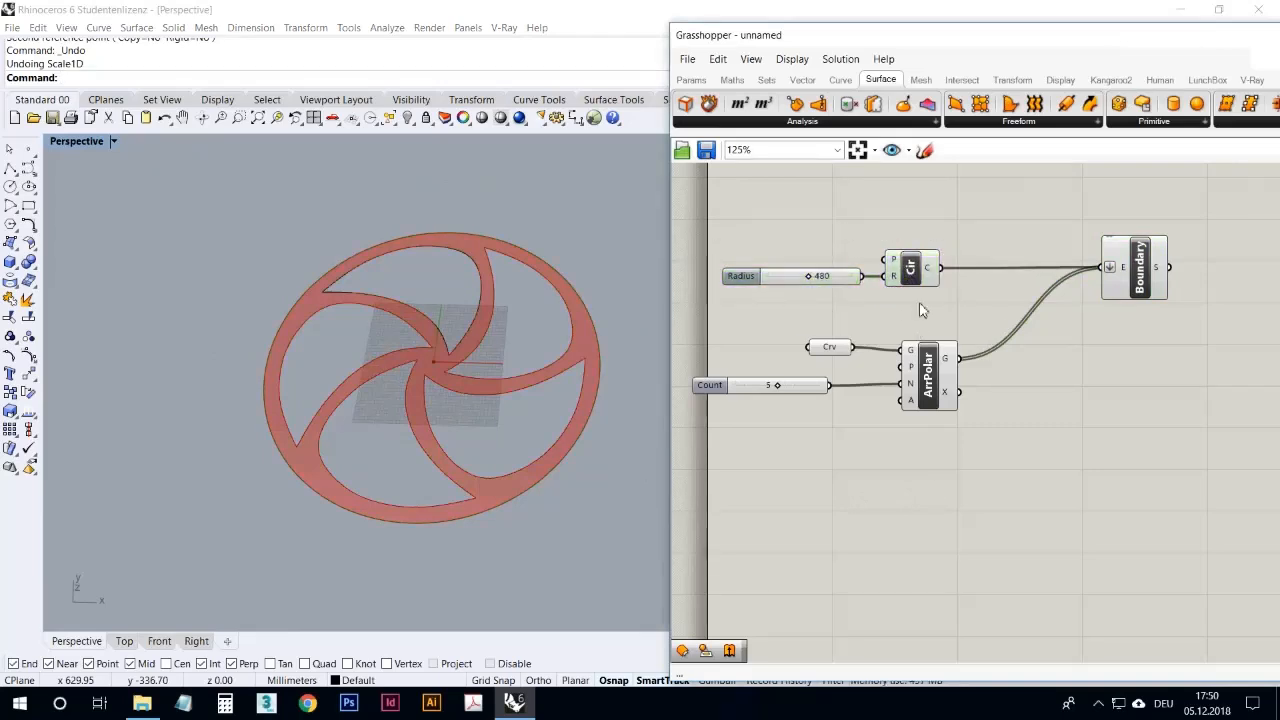
left_click(924, 280)
left_click(928, 385)
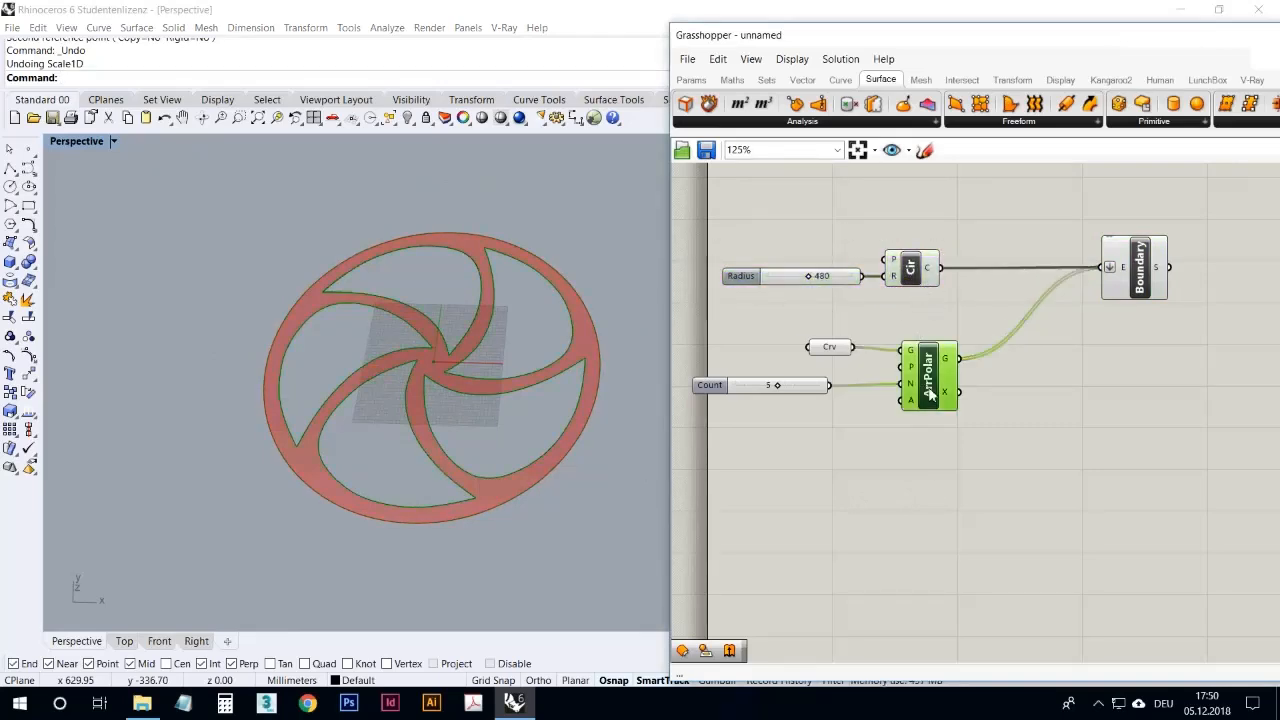
Step: Add a Move component below the Polar Array component and feed the circle into its geometry input
double_click(894, 489)
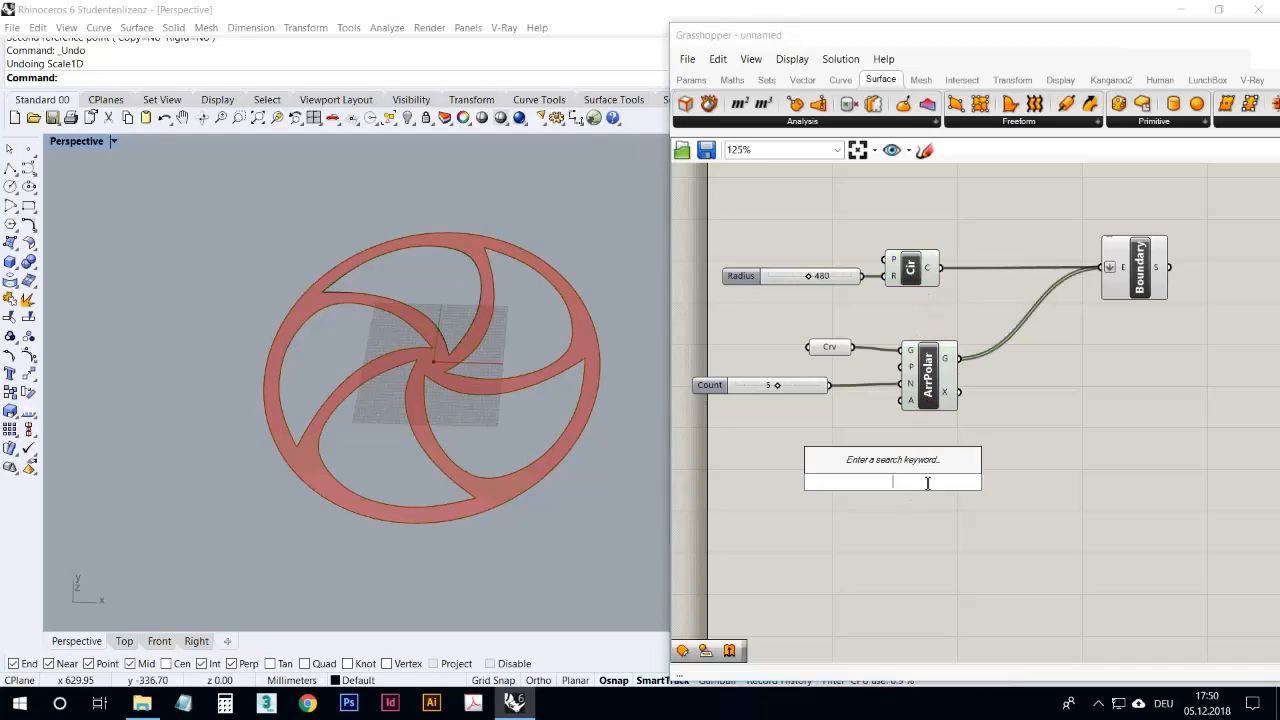
type("move")
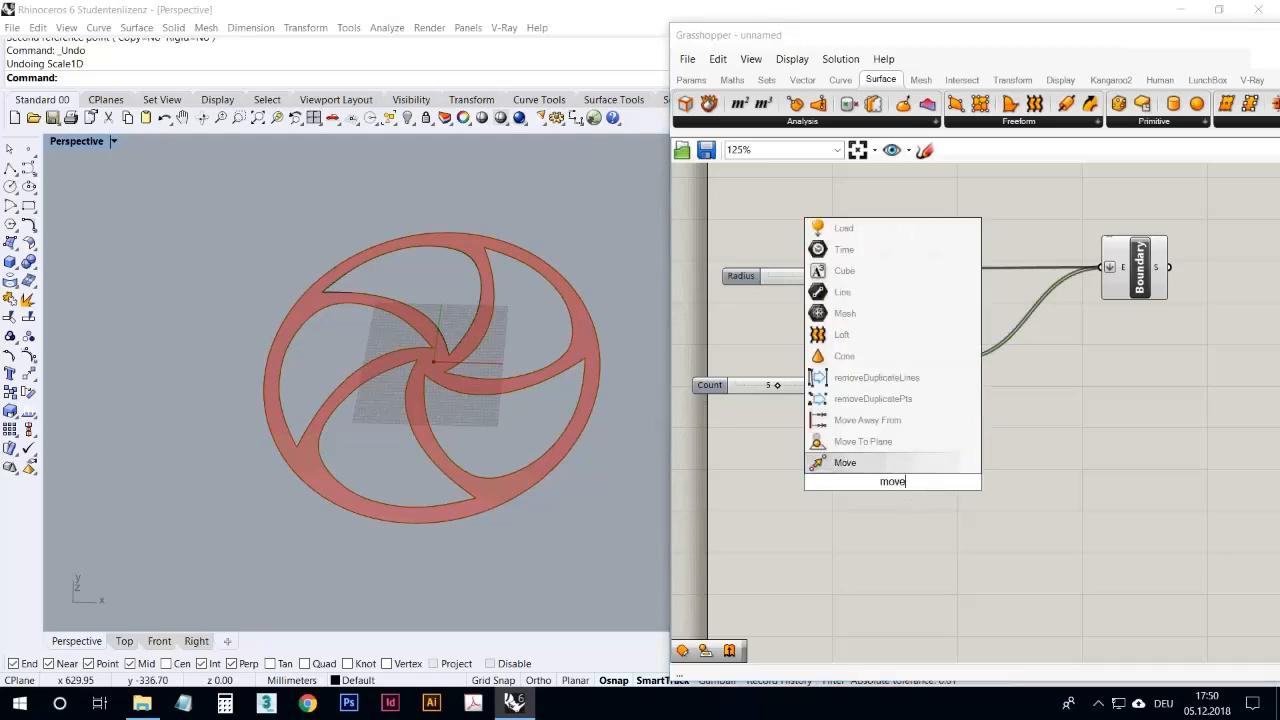
left_click(890, 463)
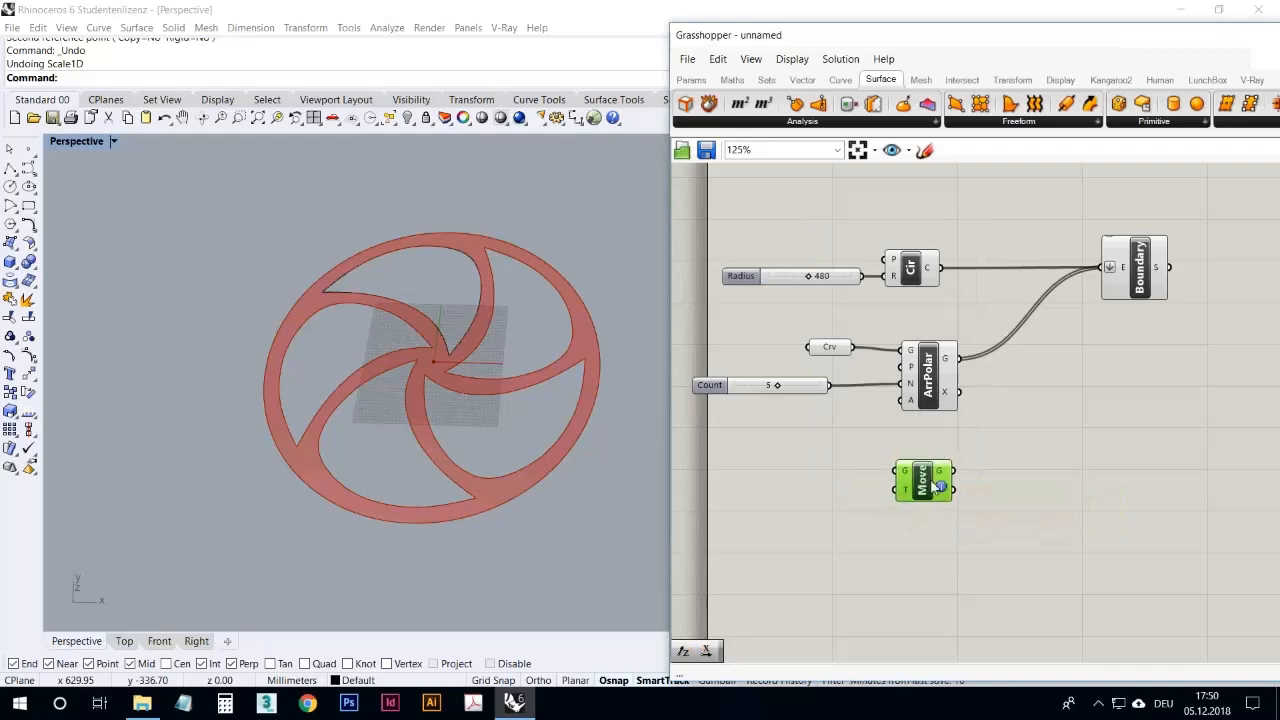
left_click(933, 487, "ctrl+alt")
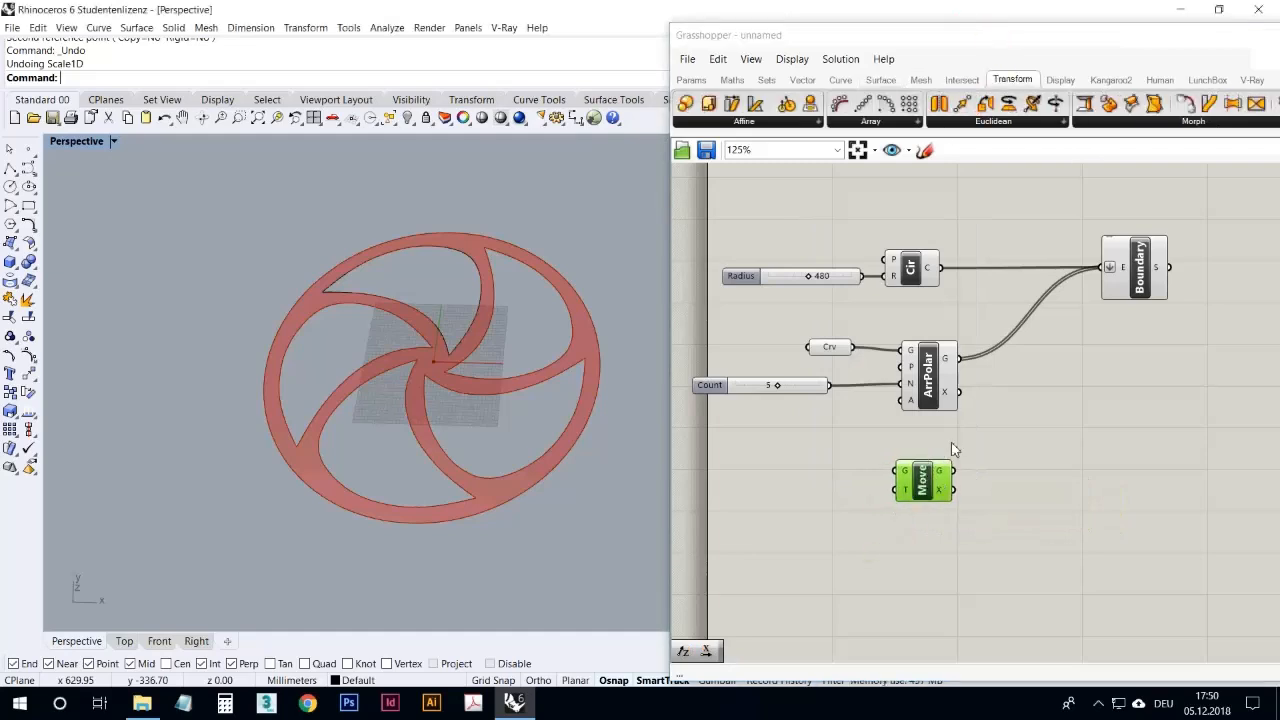
left_click(958, 405)
left_click_drag(941, 268, 906, 470)
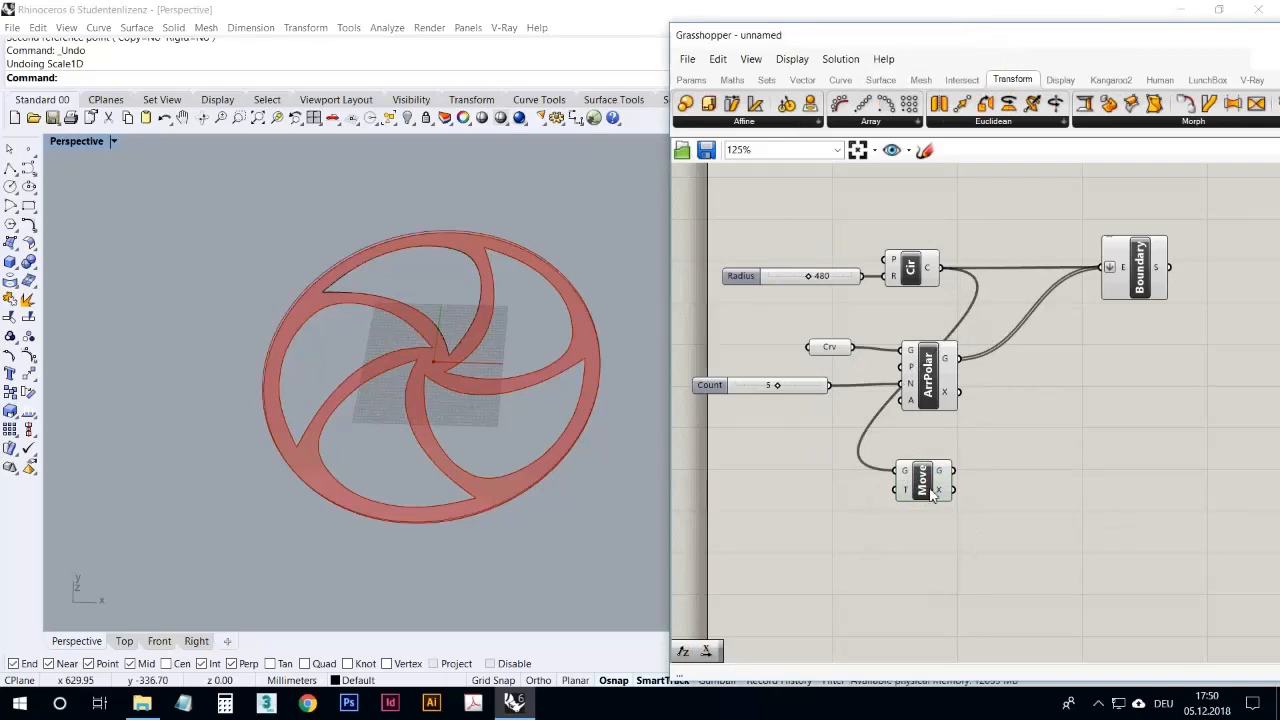
Step: Place the Move component farther below the Polar Array component and reposition the Grasshopper window to show more canvas
left_click_drag(962, 430, 757, 338)
left_click(997, 443)
left_click_drag(927, 488, 909, 535)
left_click(954, 474)
left_click(920, 543)
left_click_drag(914, 528, 925, 559)
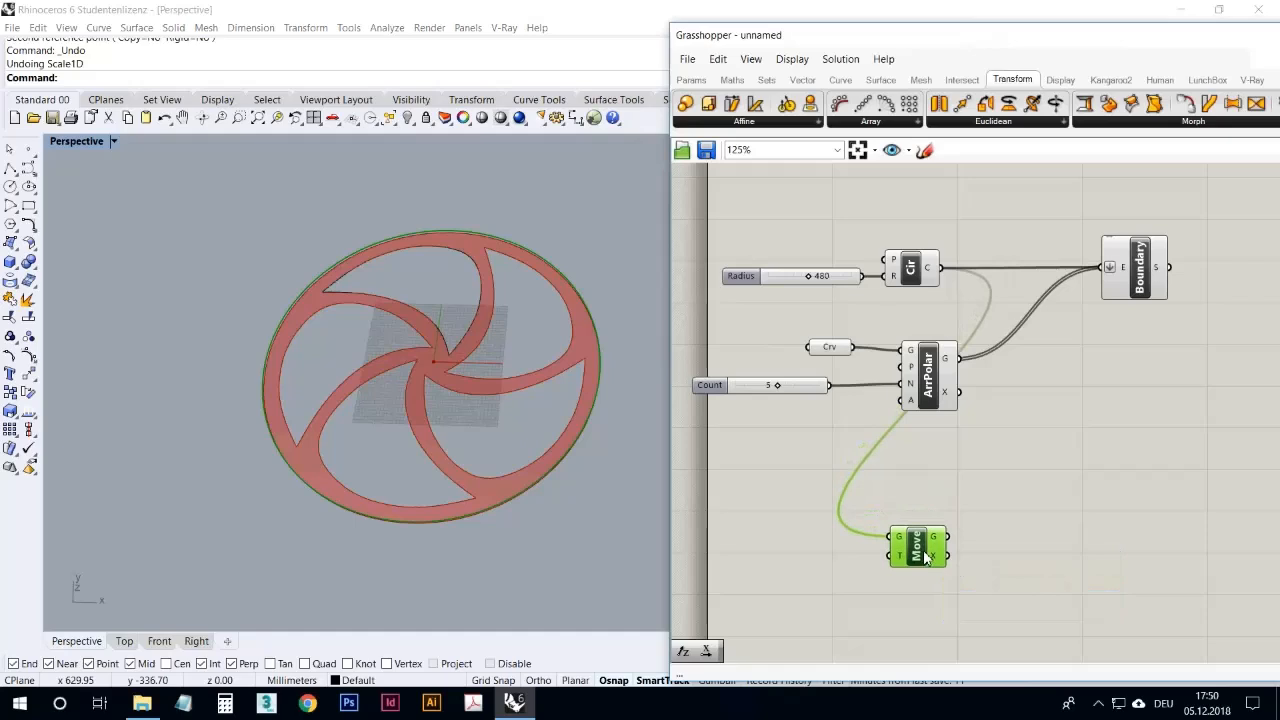
mouse_move(870, 545)
right_mouse_down()
mouse_move(909, 510)
mouse_move(875, 526)
right_mouse_up()
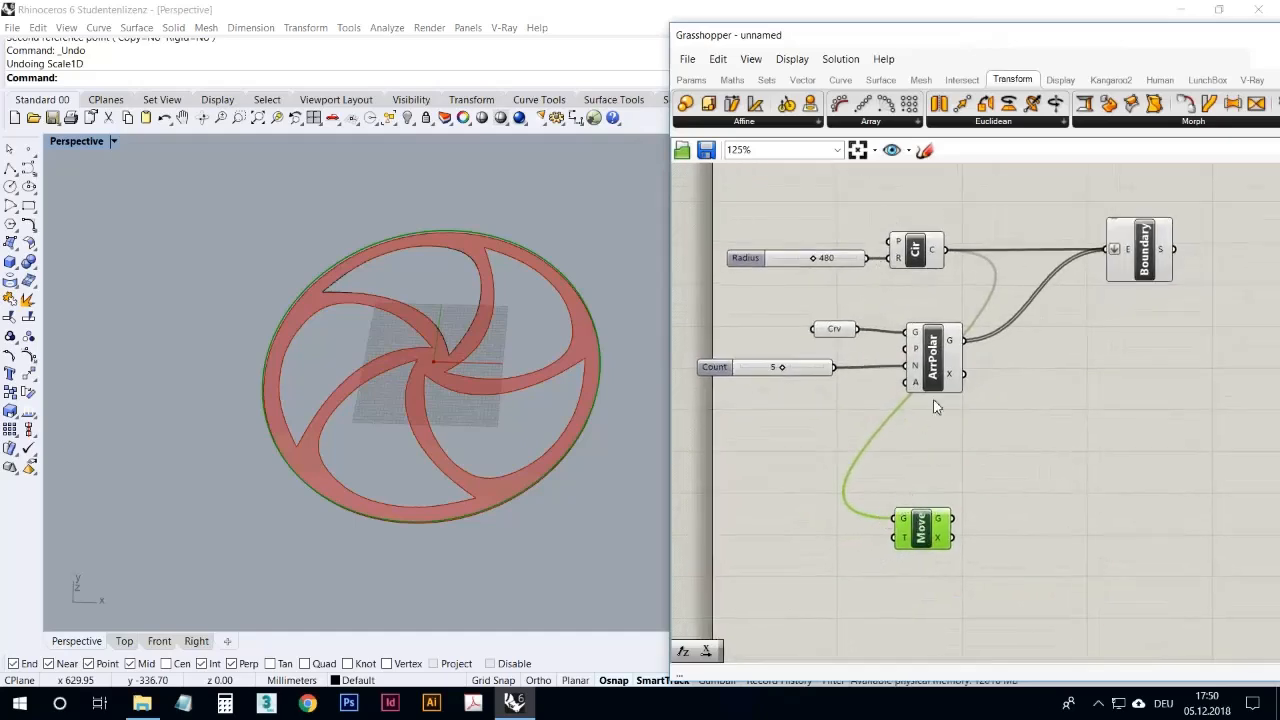
left_click_drag(885, 40, 834, 28)
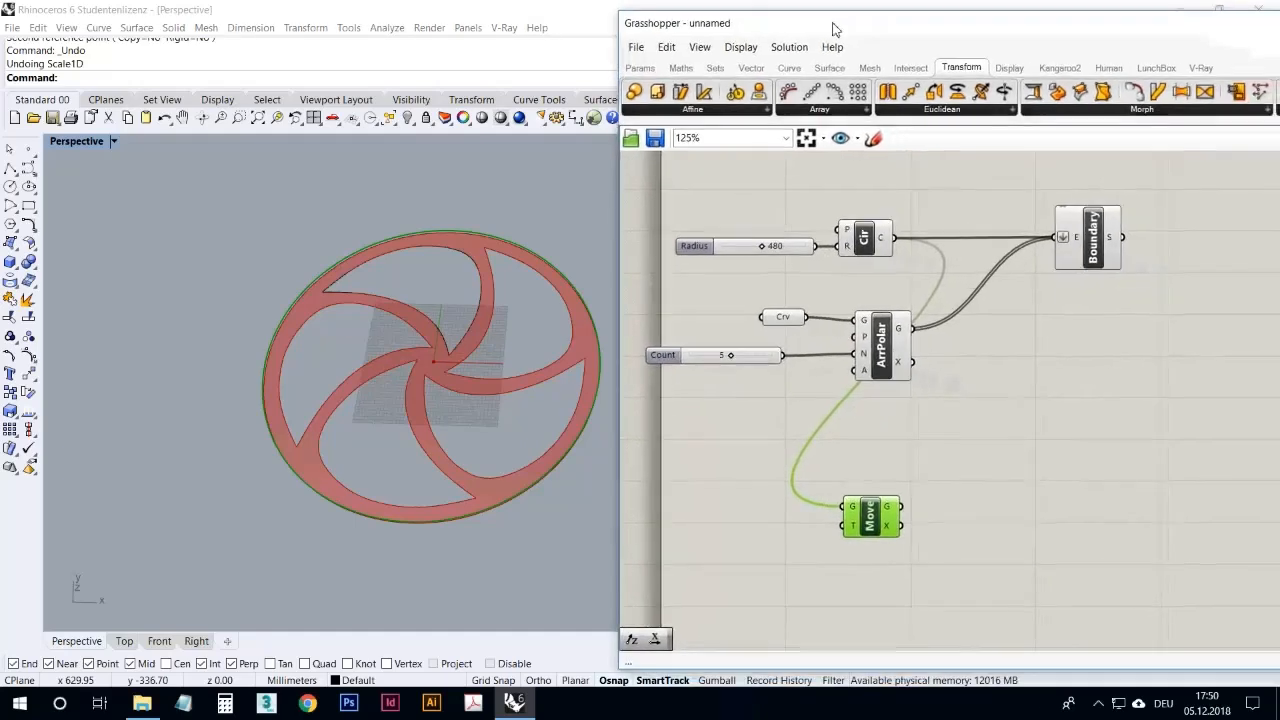
left_click(921, 458)
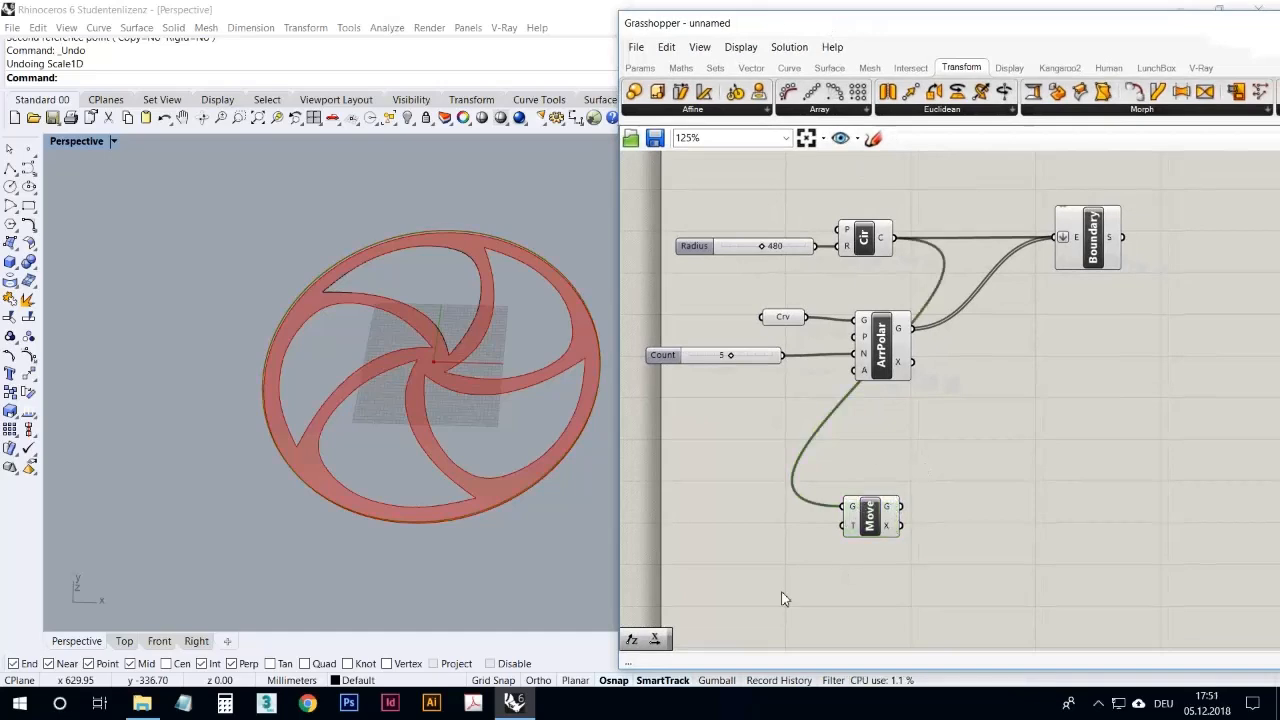
Step: Add a Unit Z vector component beside the Move component and tilt the Perspective view of the wheel
left_click_drag(631, 637, 772, 521)
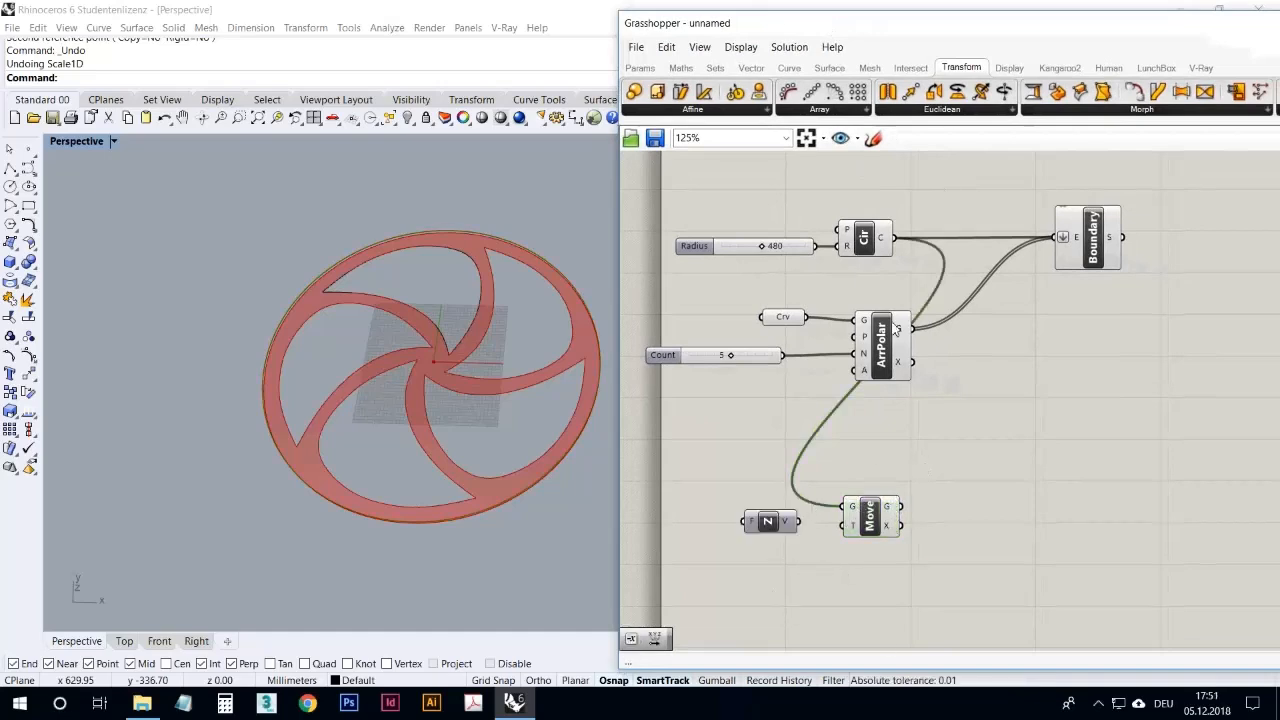
right_click_drag(386, 447, 409, 298)
right_click_drag(434, 392, 462, 378)
Step: Add a Negative component, feed it into the Unit Z factor, and supply the Unit Z vector to the Move component's motion input
left_click(794, 578)
left_click(628, 641)
left_click(692, 507)
left_click_drag(720, 507, 745, 521)
left_click_drag(768, 521, 682, 486)
left_click_drag(700, 506, 795, 529)
left_click(826, 580)
left_click(797, 544)
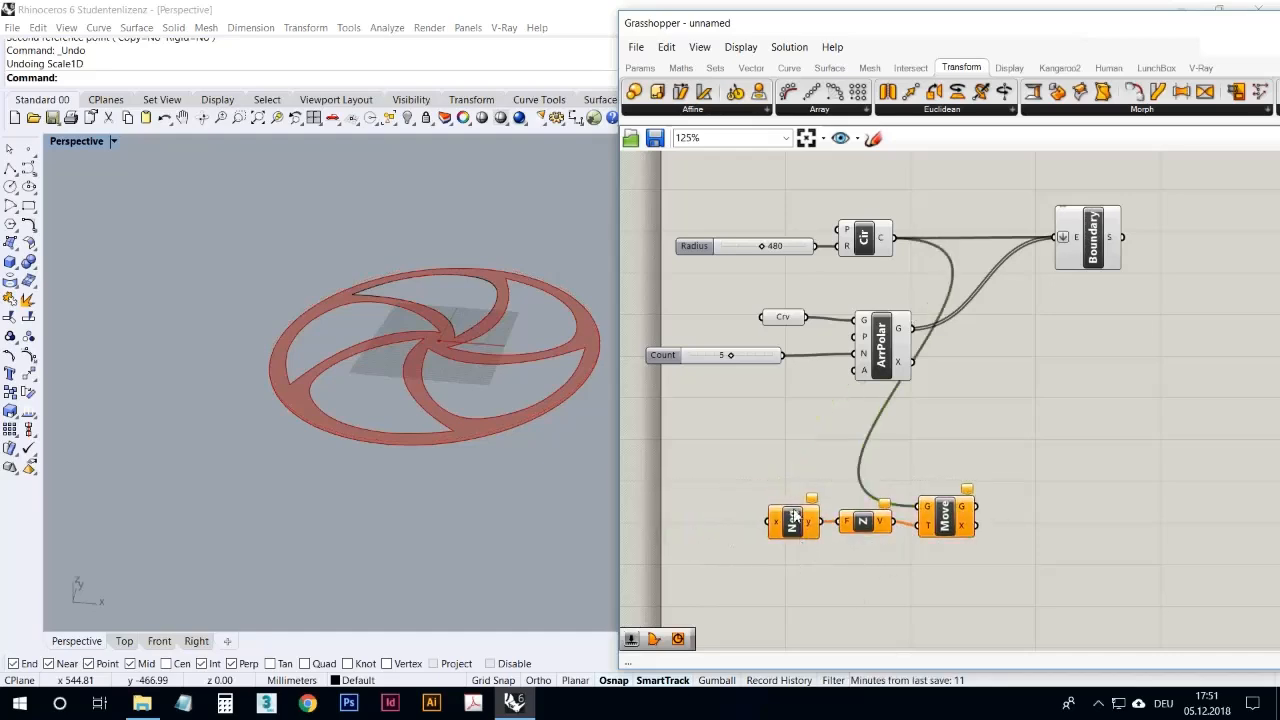
Step: Duplicate the Radius slider, set the copy to 240, and connect it to the Negative component's input
left_click(742, 249)
key("ctrl+c")
key("ctrl+v")
left_click_drag(756, 260, 718, 481)
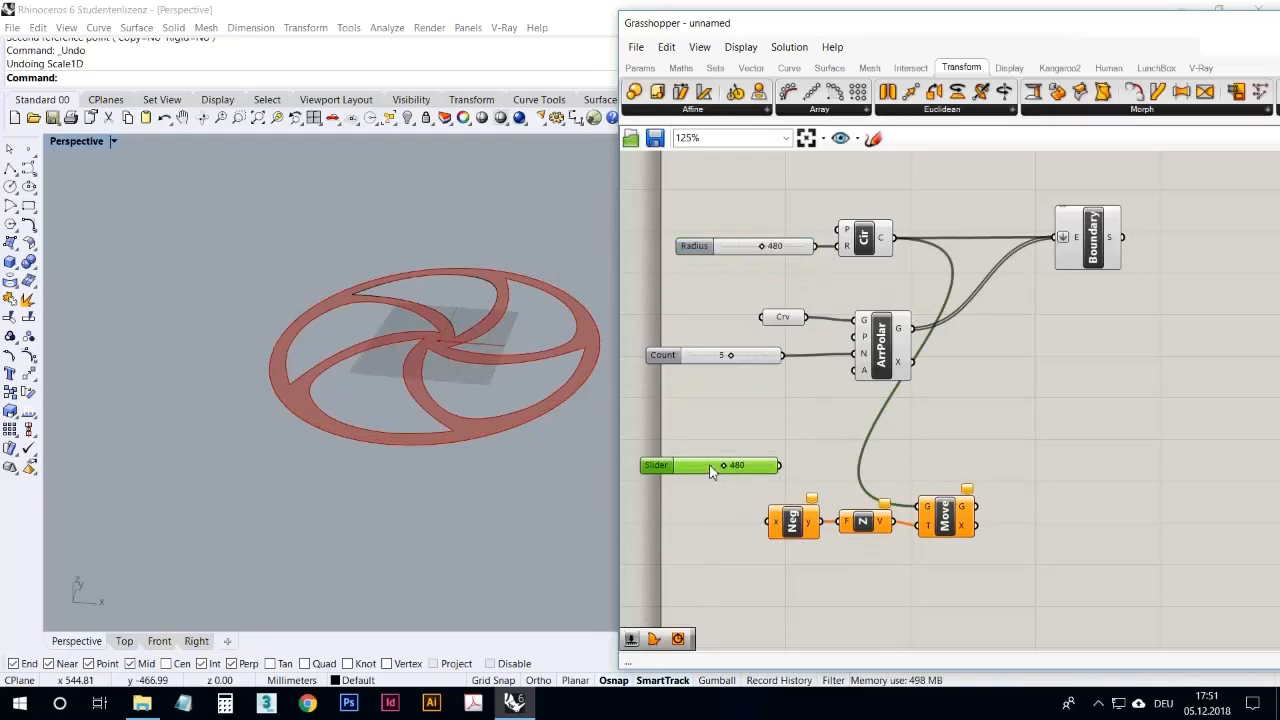
double_click(708, 467)
type("240")
left_click(751, 465)
left_click_drag(770, 466, 771, 522)
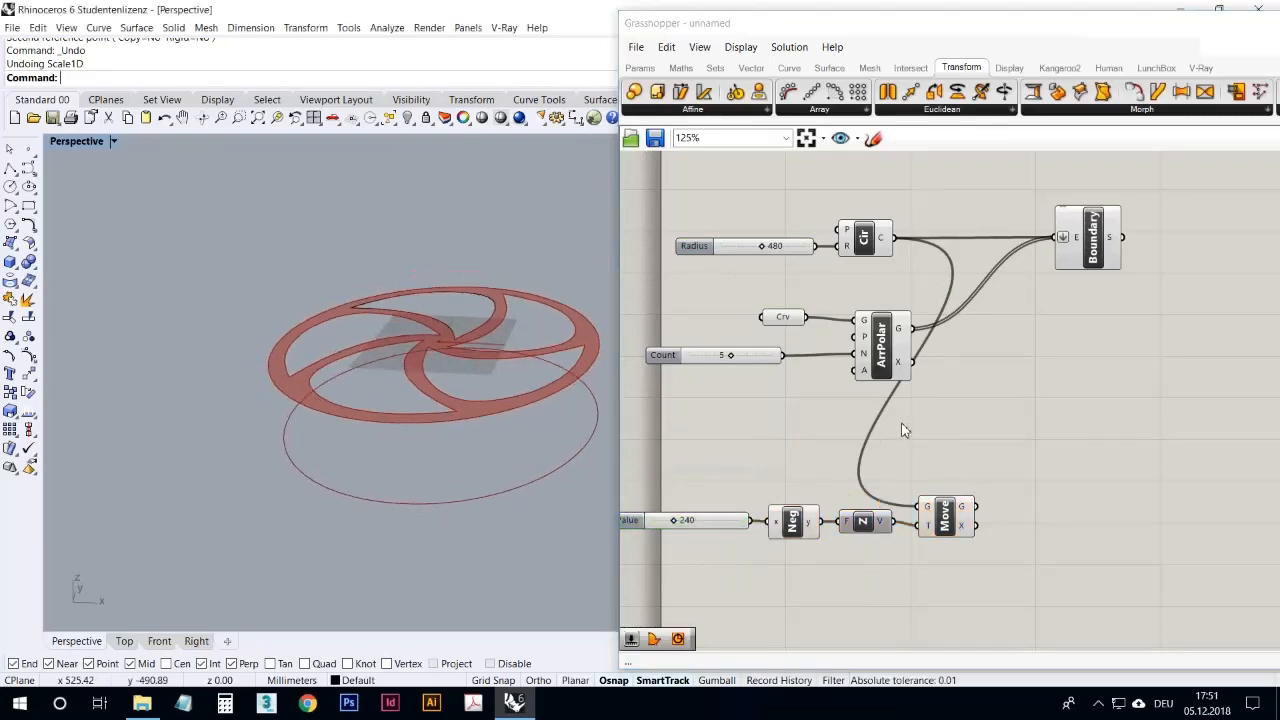
Step: Shift the 240 slider, Negative, Unit Z and Move components together farther into the canvas
left_click_drag(962, 553, 724, 485)
left_click_drag(947, 517, 1001, 502)
left_click(993, 488)
left_click(1088, 386)
Step: Add a second Move component above the first, with the polar-arrayed curves as geometry and the same Unit Z motion
left_click(1100, 248)
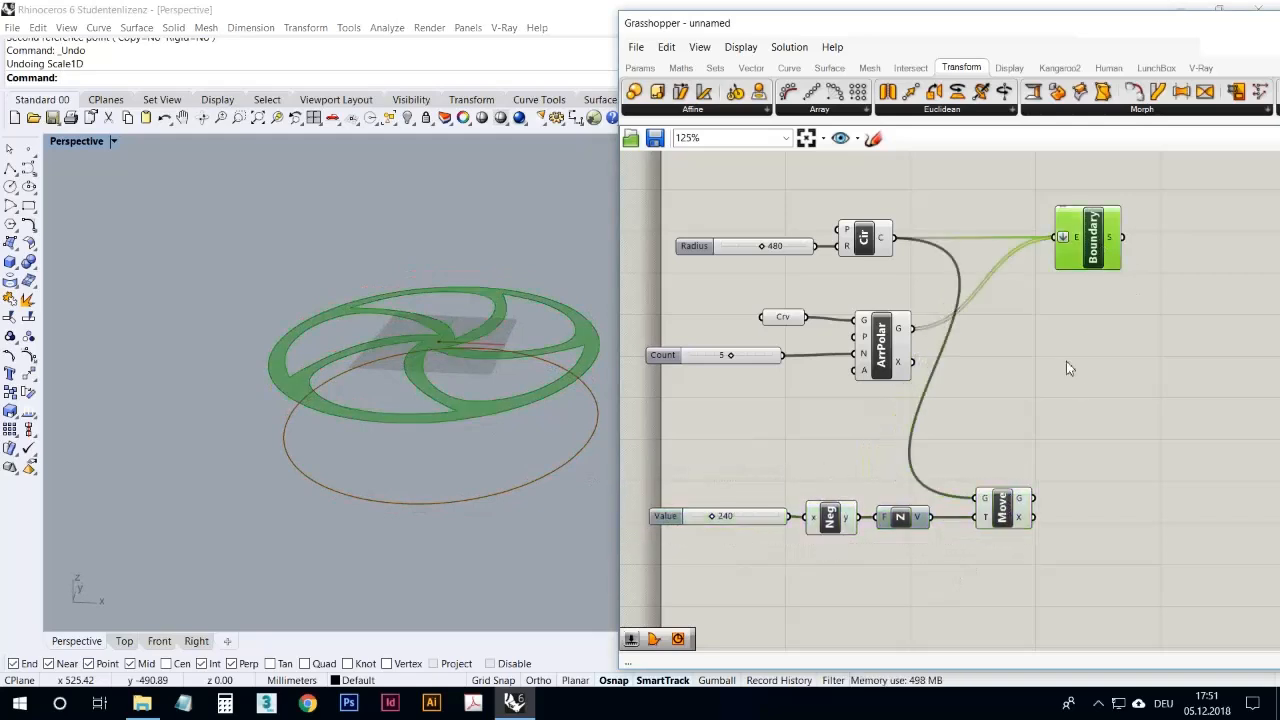
left_click(1066, 366)
right_click_drag(556, 470, 513, 429)
right_click_drag(390, 402, 420, 405)
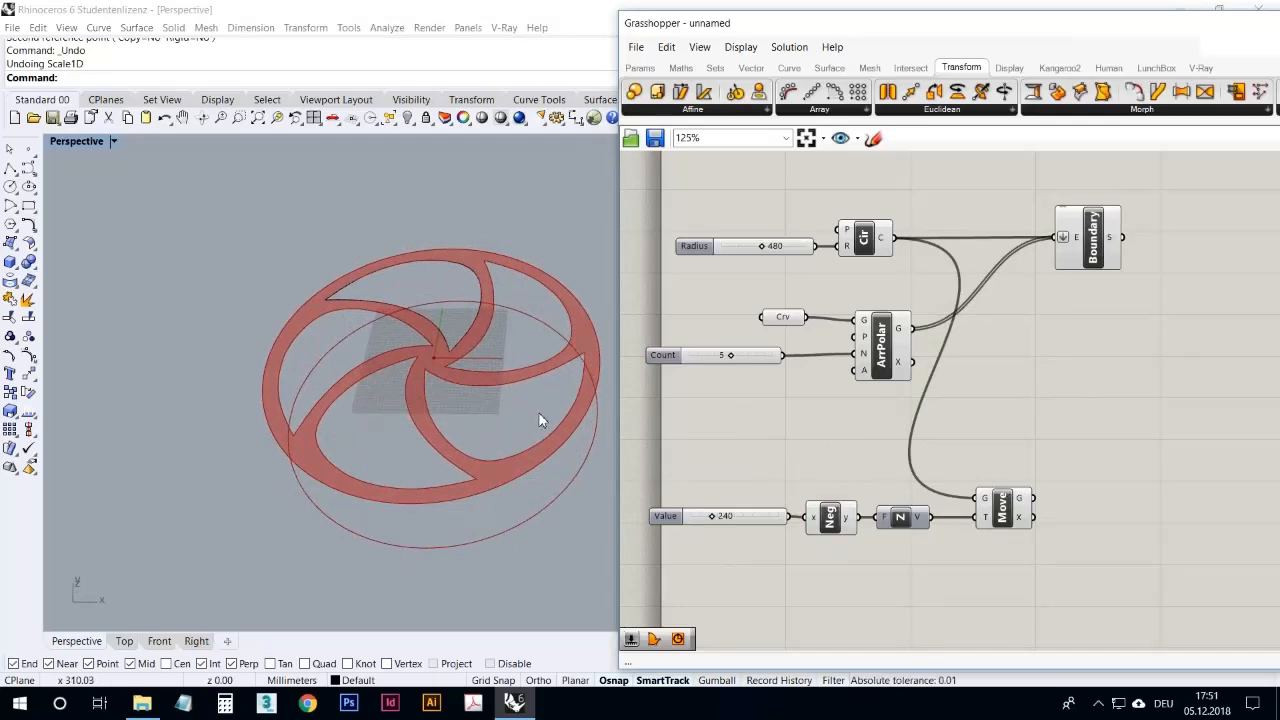
right_click_drag(540, 505, 563, 491)
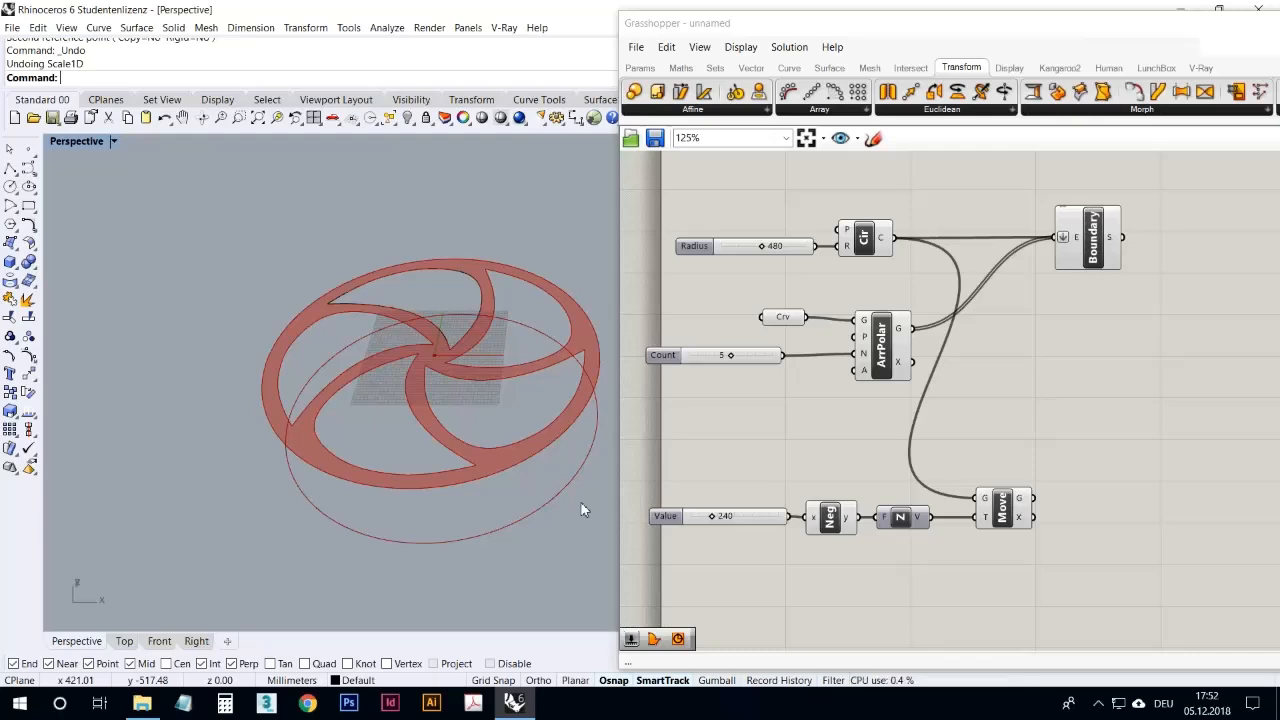
left_click(895, 362)
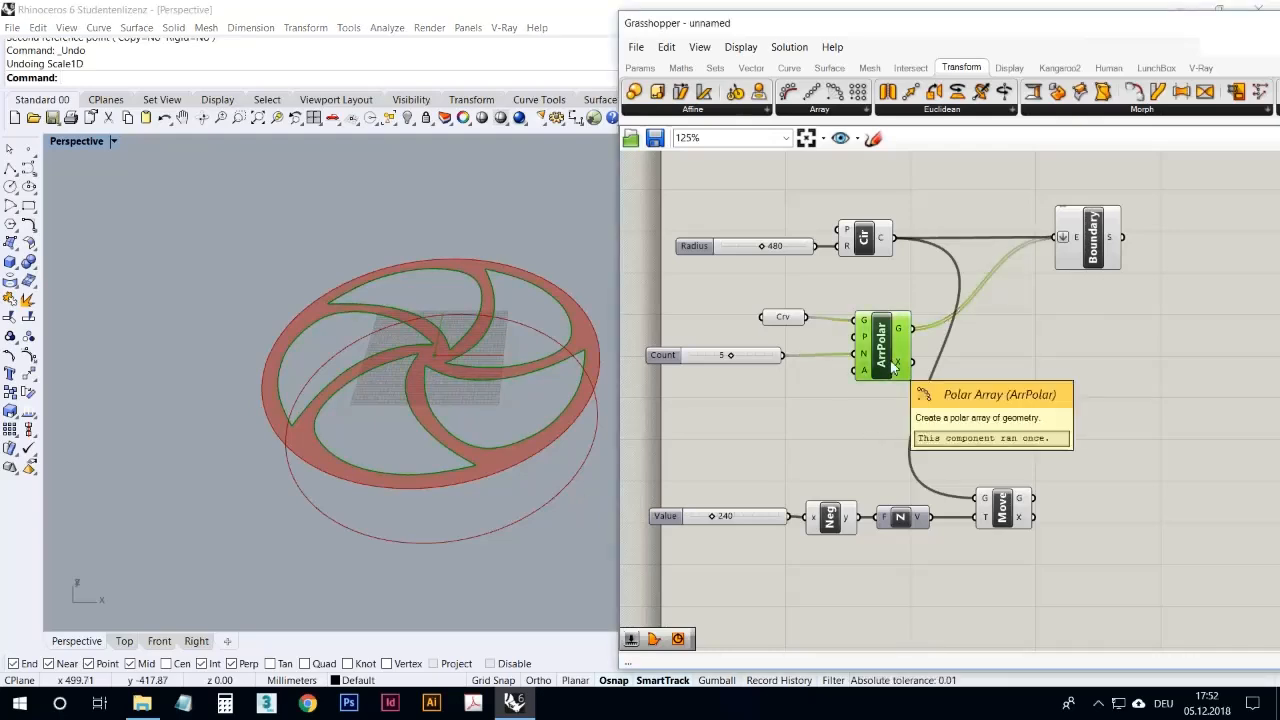
left_click(1003, 512)
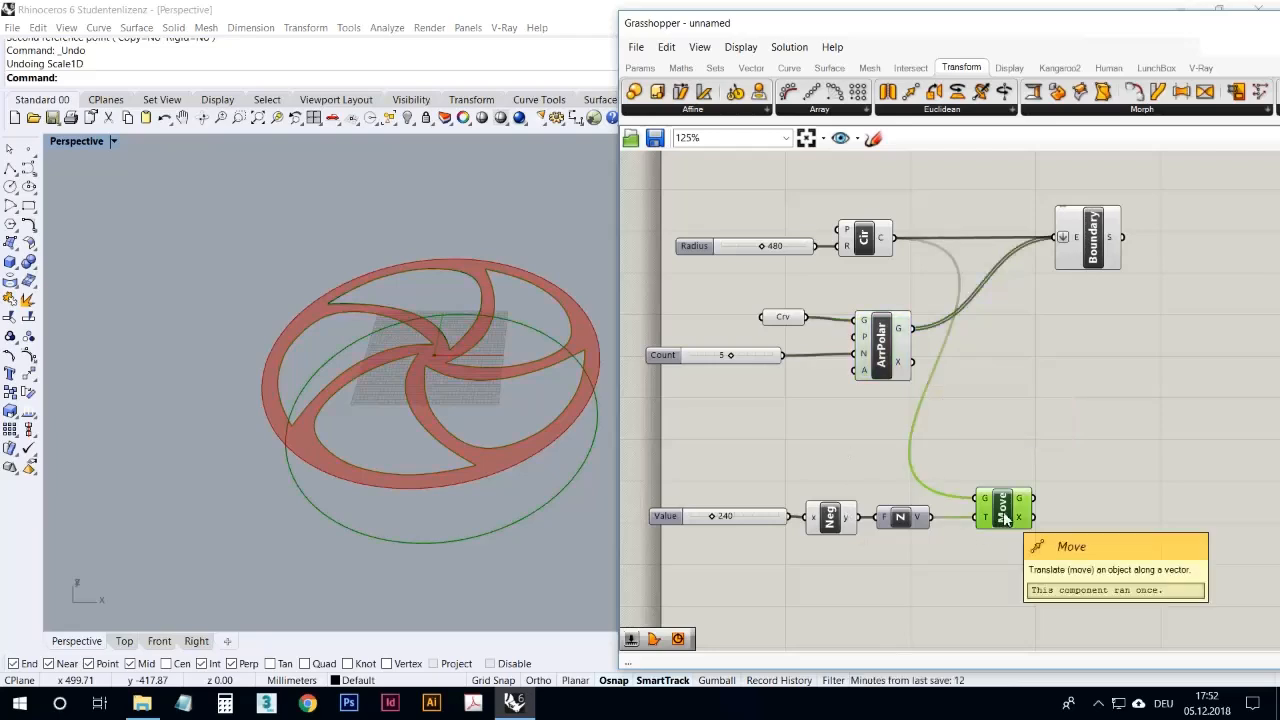
left_click_drag(1003, 512, 935, 437, "alt")
left_click_drag(902, 328, 1002, 449)
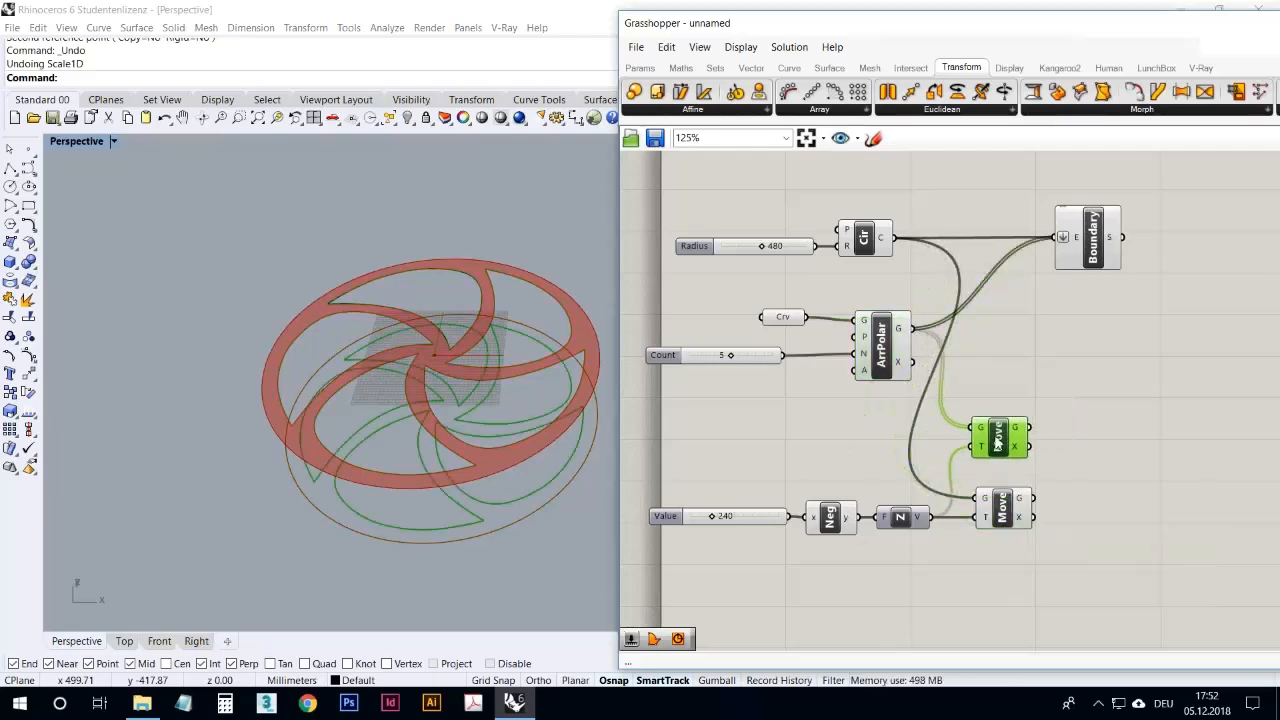
Step: Shift both Move components with their slider, Negative and Unit Z components back beneath the Polar Array component
left_click_drag(1052, 548, 645, 408)
left_click(1014, 372)
left_click_drag(1008, 559, 755, 425)
left_click_drag(1003, 453, 954, 453)
left_click(1013, 383)
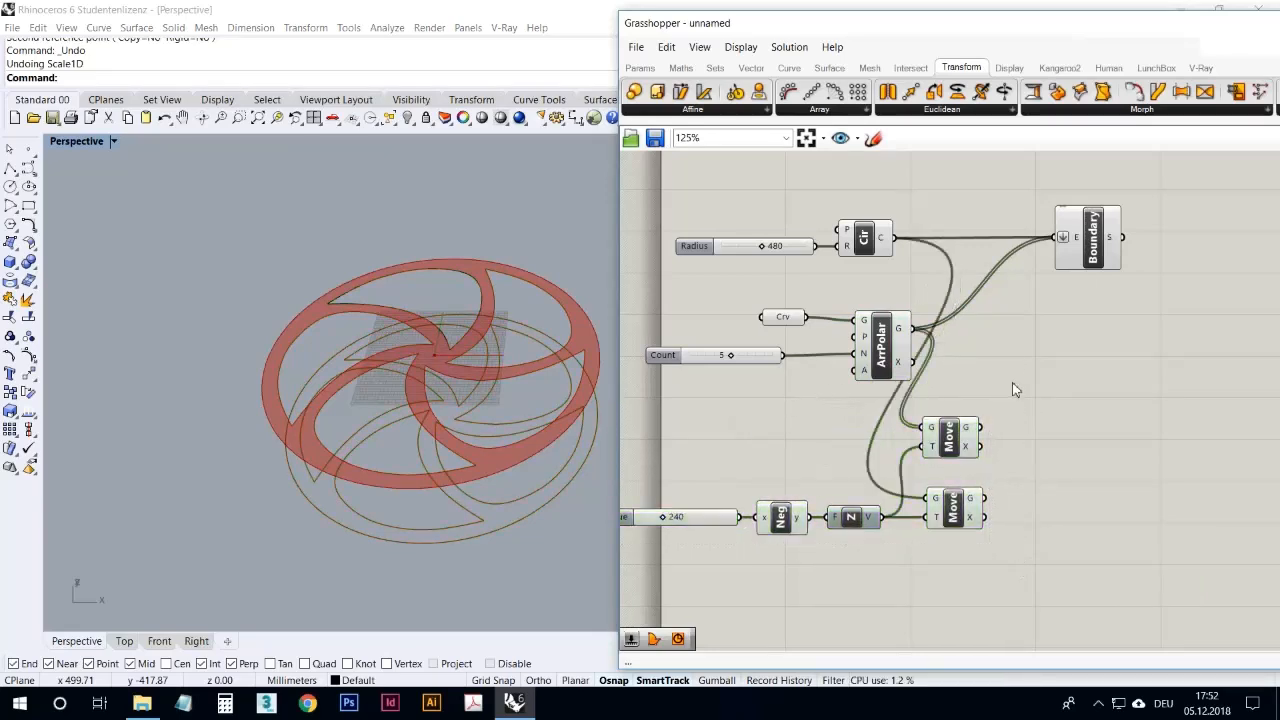
Step: Add a Scale component and place it to the right of the upper Move component
left_click(950, 437)
right_click_drag(480, 440, 544, 510)
left_click(1085, 438)
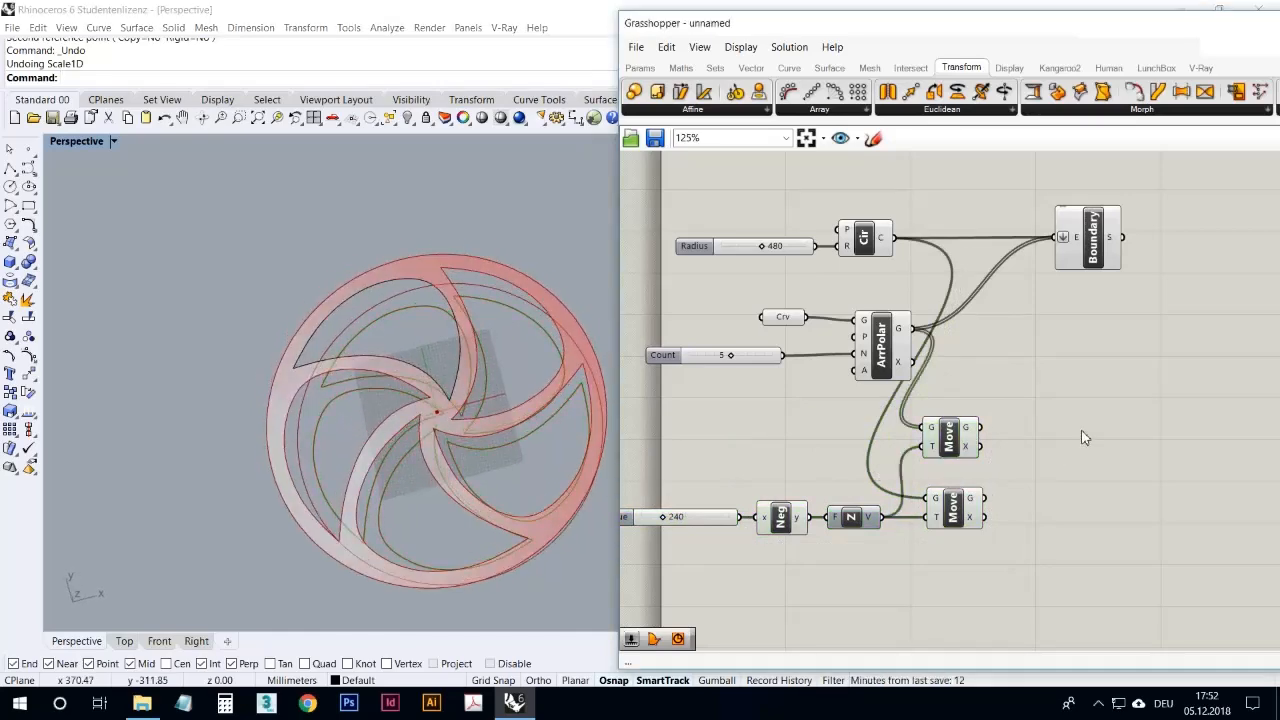
double_click(1085, 438)
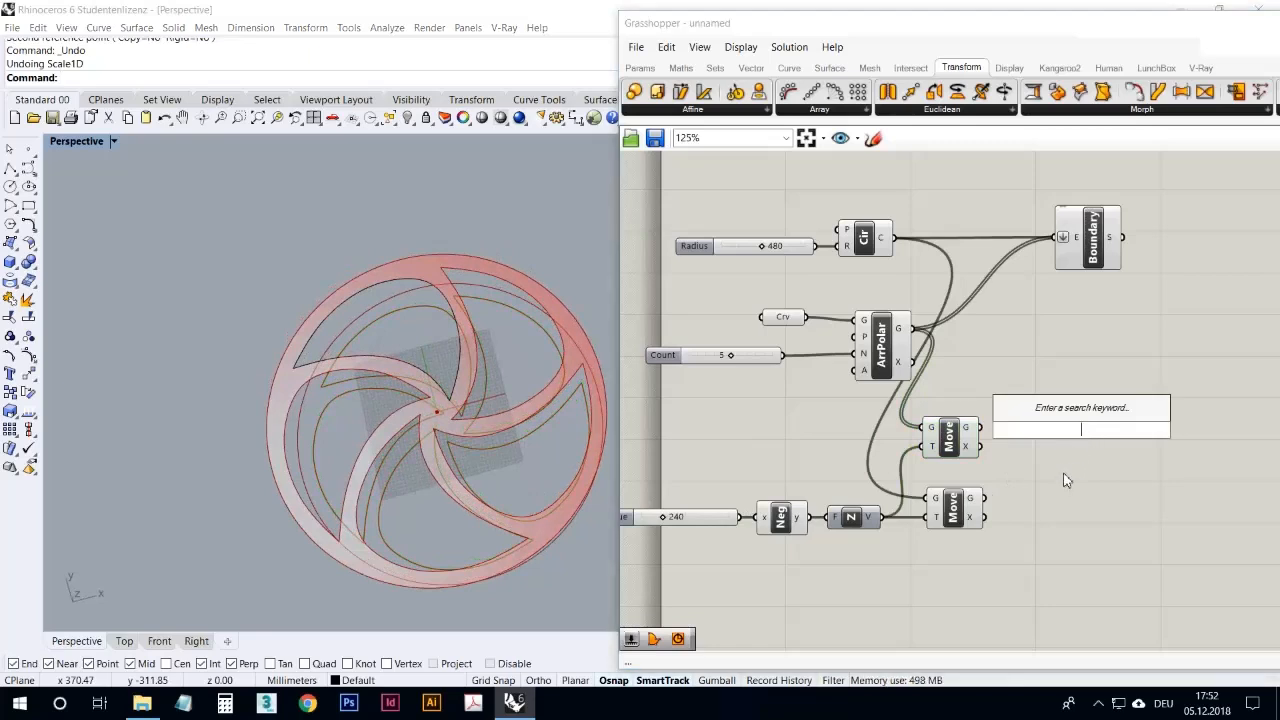
type("sca")
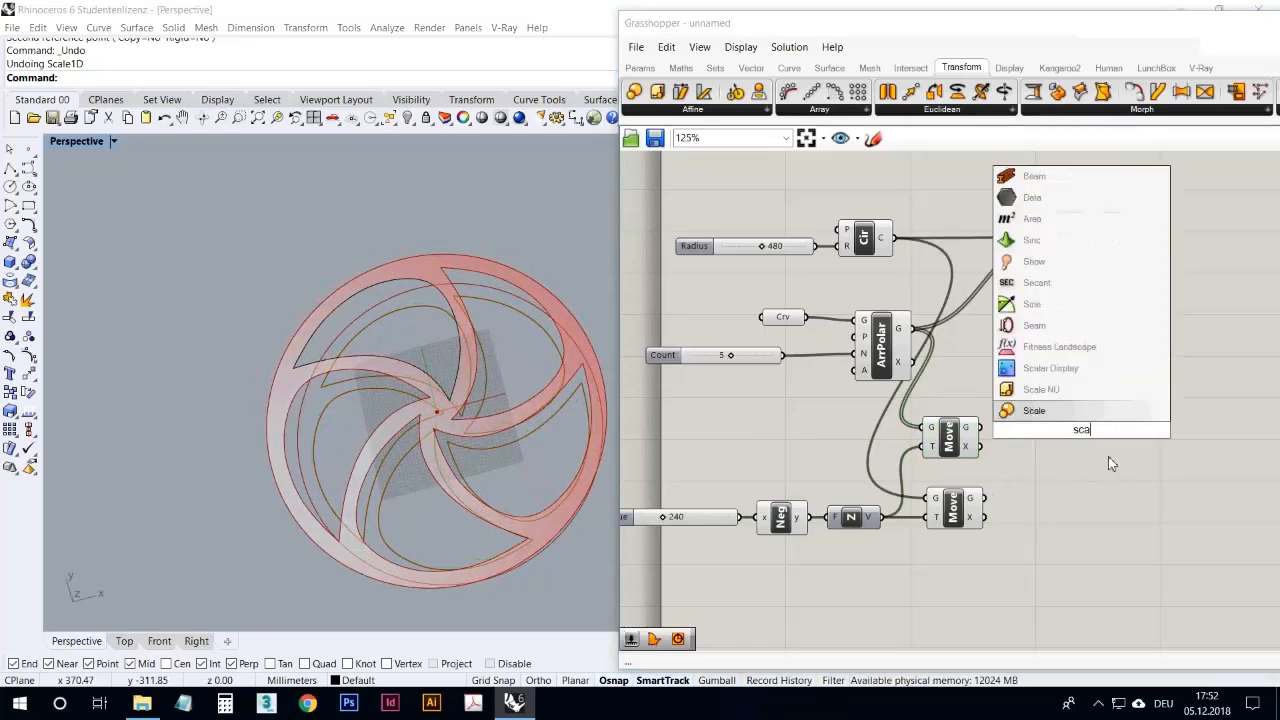
left_click(1060, 411)
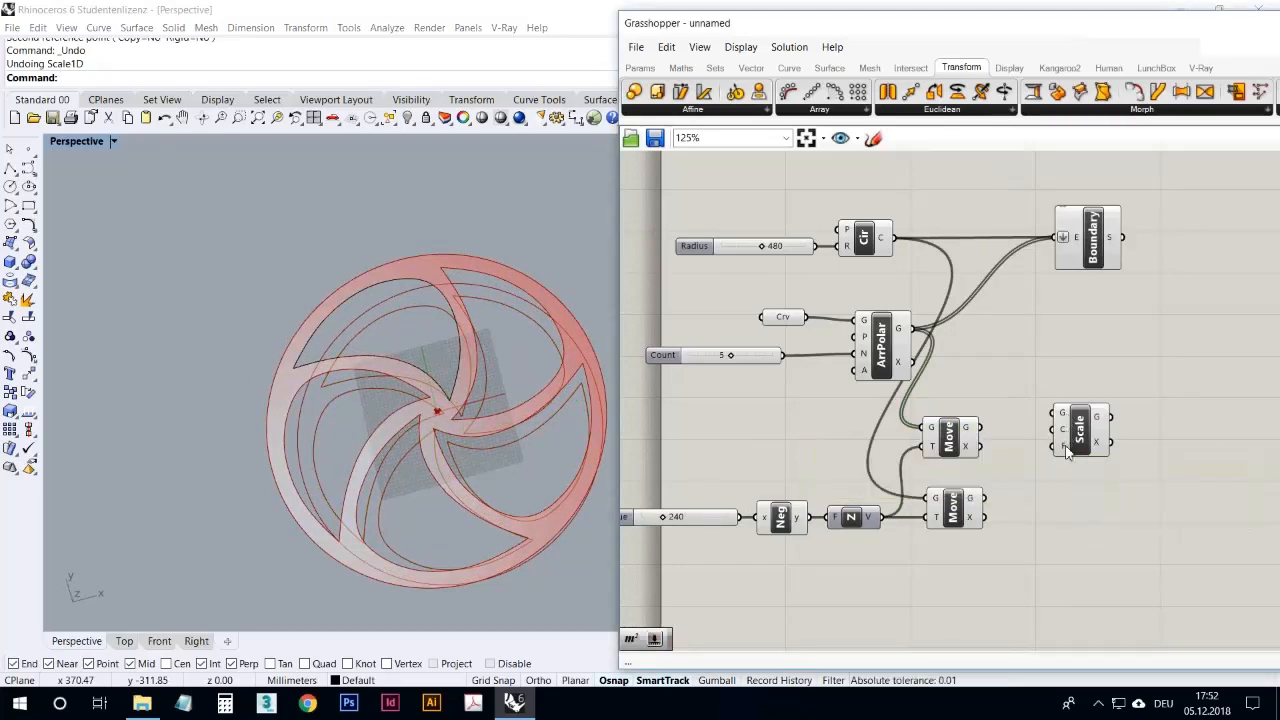
left_click_drag(1078, 440, 1088, 452)
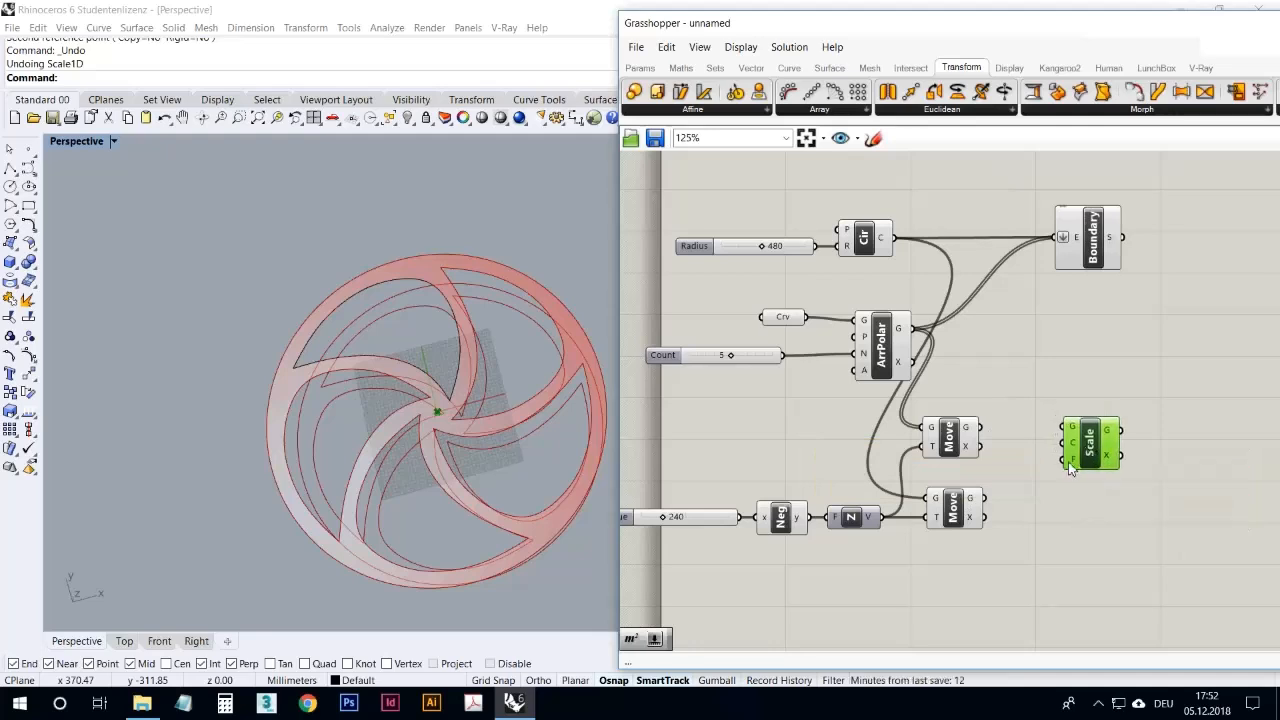
Step: Feed the moved blade curves into the Scale component's geometry input and move the component slightly away
left_click_drag(981, 427, 1118, 454)
left_click(1032, 468)
right_click_drag(433, 421, 415, 445)
left_click(1022, 492)
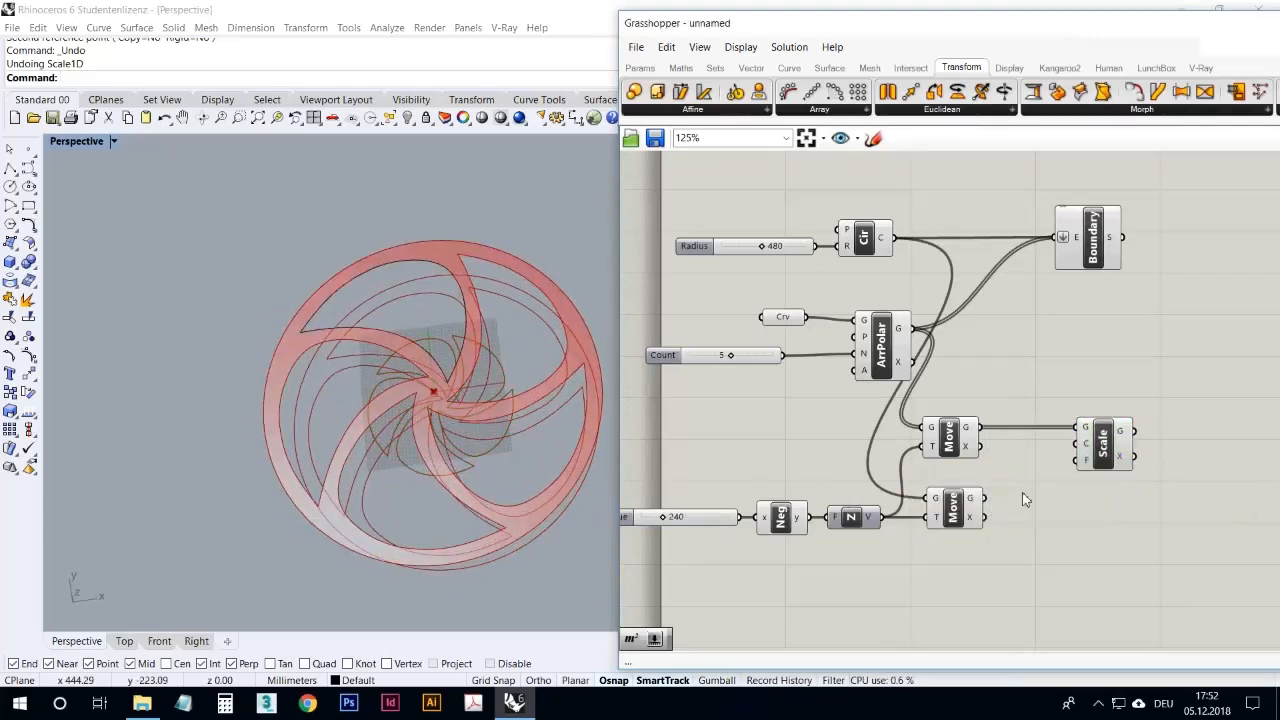
Step: Add an Area component between Move and Scale, measuring the moved curves and supplying their centroids as the scaling centers
mouse_move(967, 430)
double_click(758, 603)
type("are")
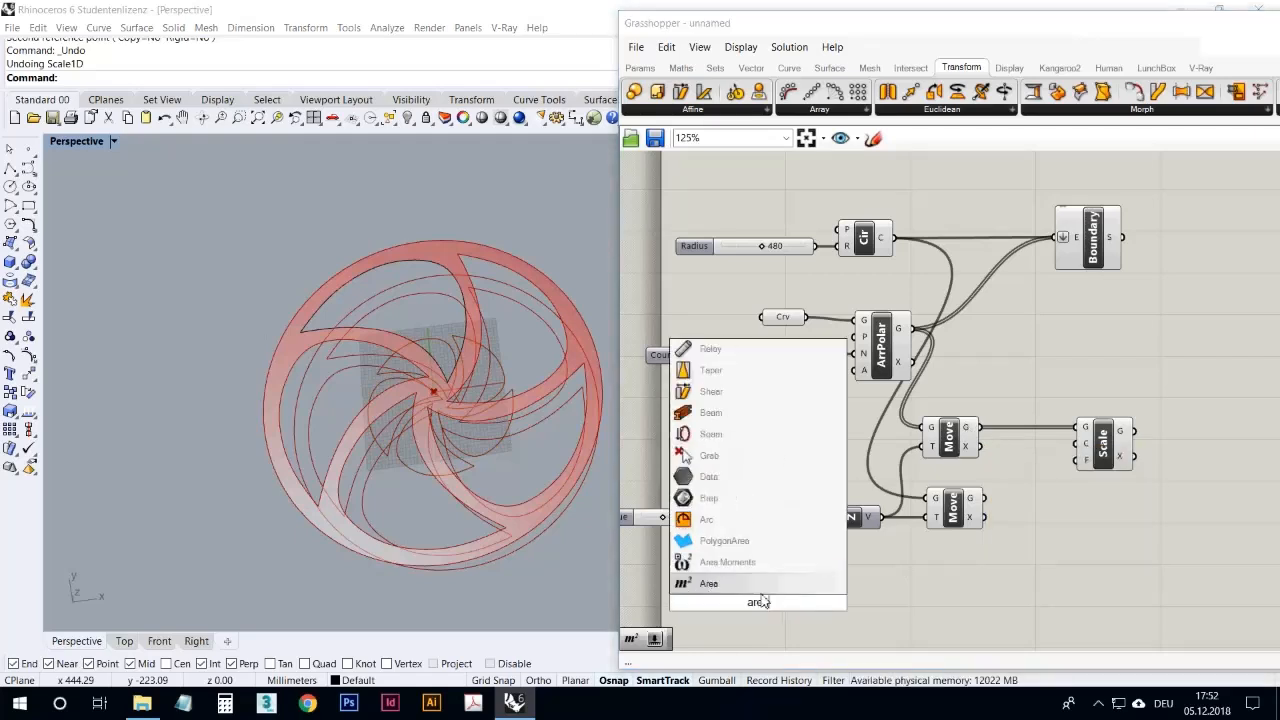
key("Return")
left_click_drag(760, 601, 995, 510)
left_click_drag(981, 428, 1107, 452)
mouse_move(1034, 464)
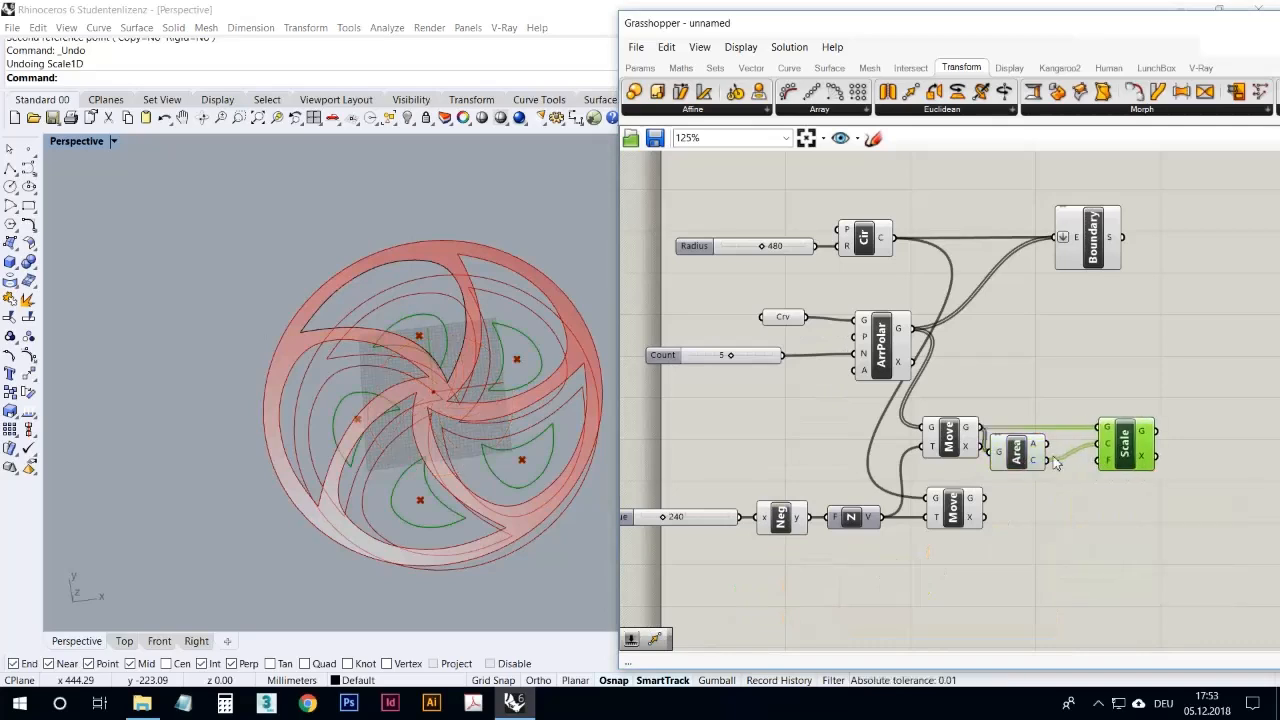
Step: Maximize the Top viewport in Rhino and inspect the scaled blade curves near the wheel's center
double_click(72, 142)
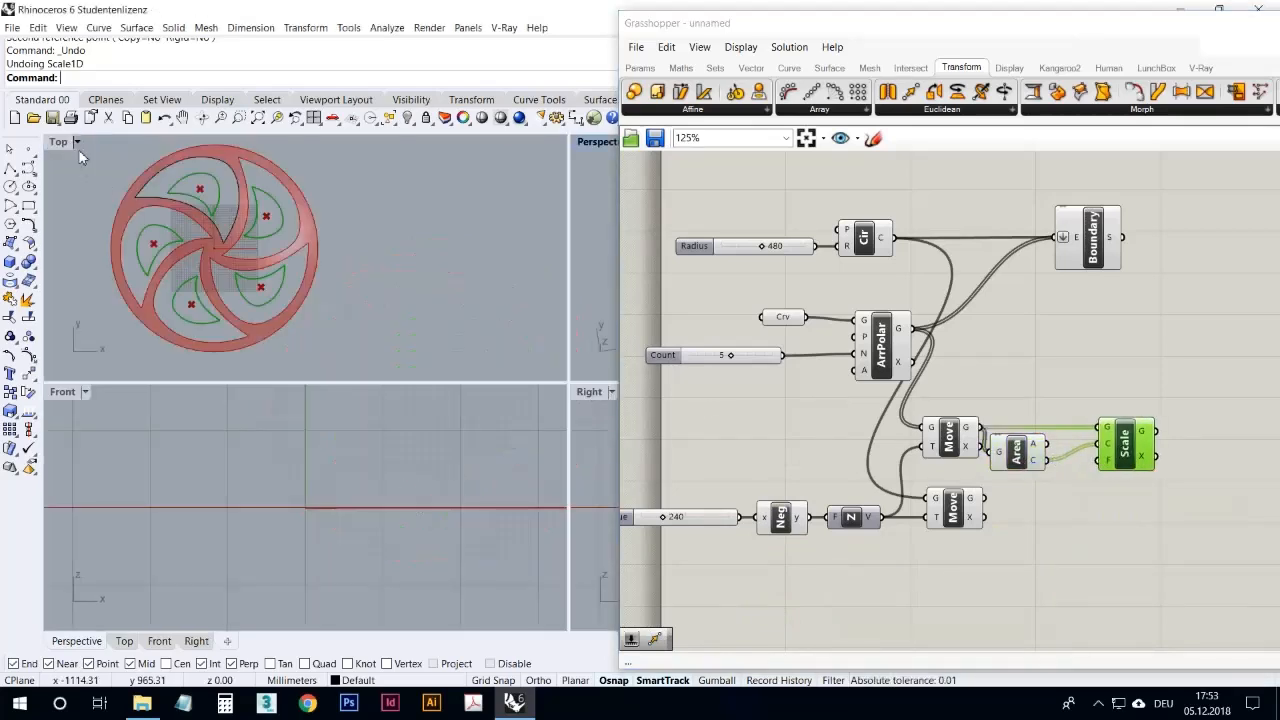
double_click(58, 143)
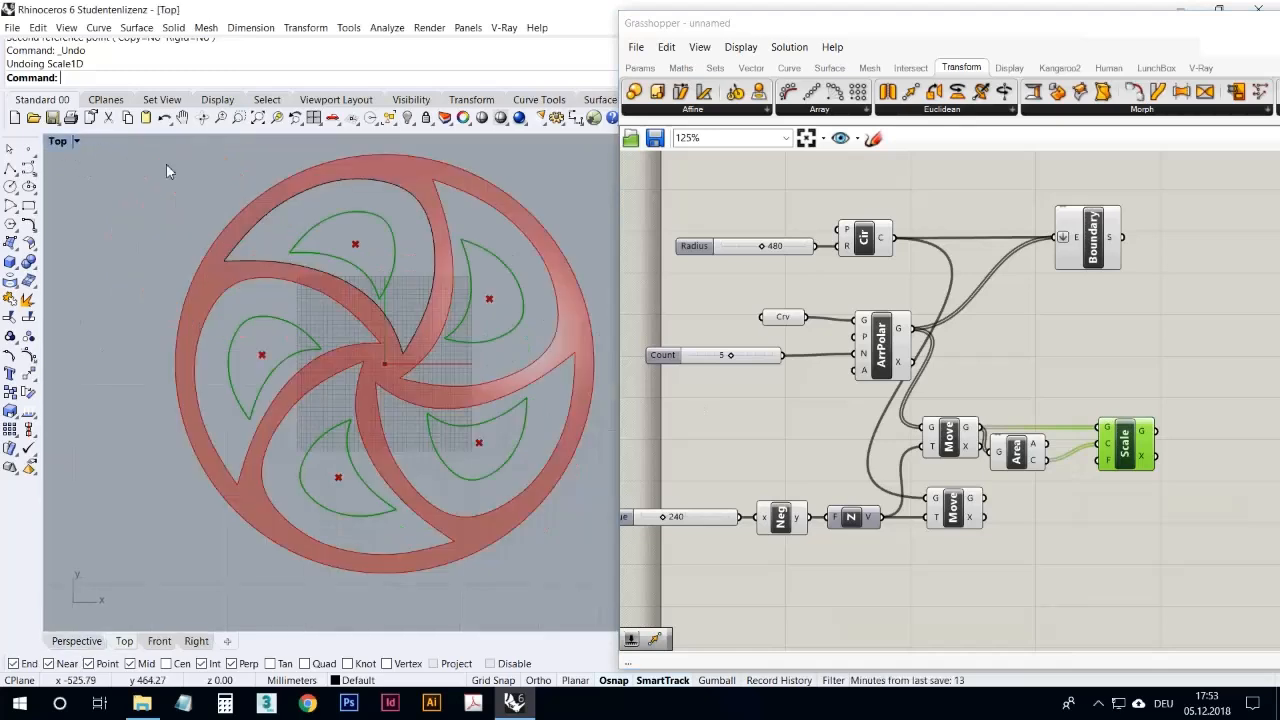
scroll(294, 262, "up", 3)
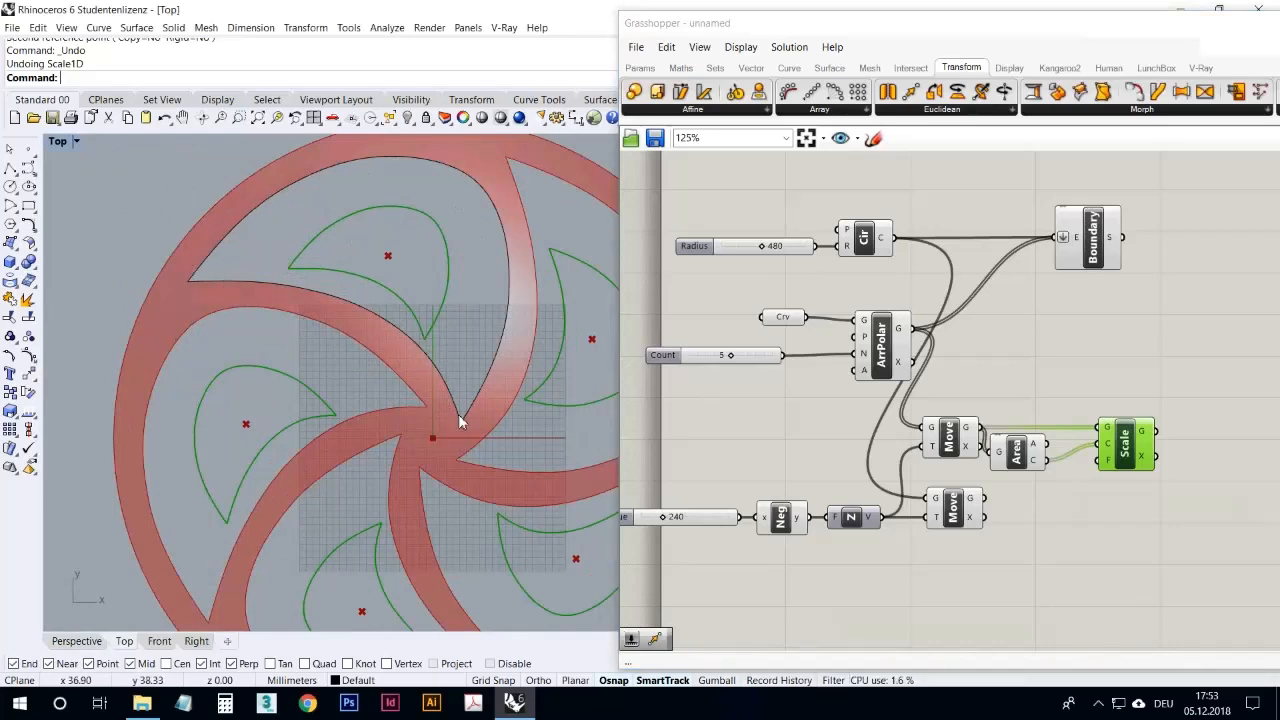
Step: Examine the scaled blade curves against the wheel's openings in the Top and Perspective viewports
mouse_move(428, 344)
right_mouse_down()
mouse_move(400, 364)
mouse_move(334, 366)
right_mouse_up()
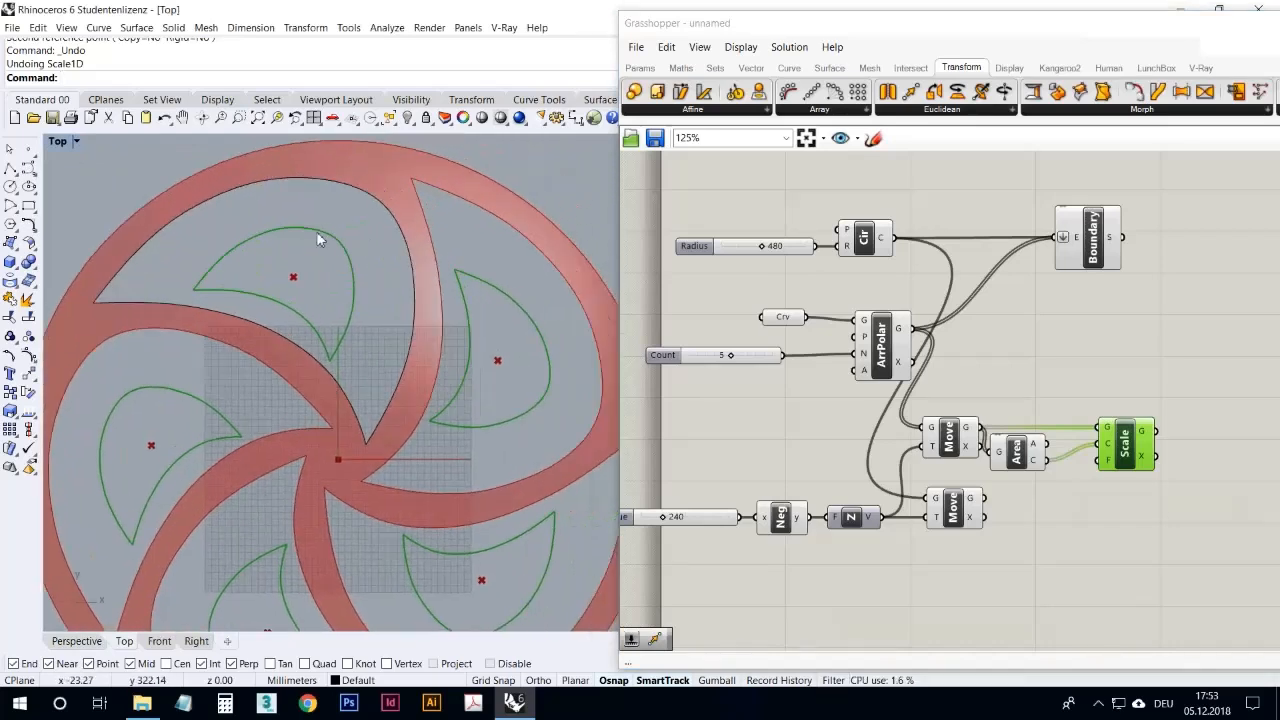
double_click(70, 140)
left_click(586, 144)
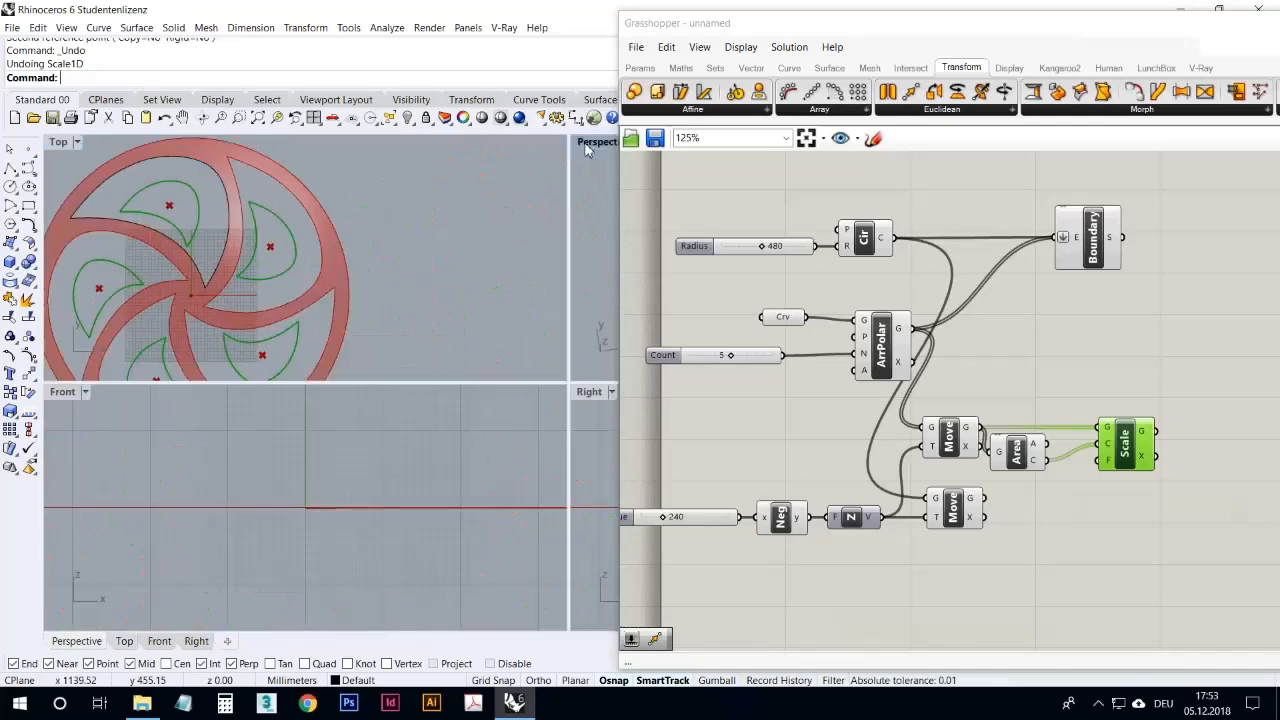
double_click(586, 148)
scroll(534, 306, "up", 6)
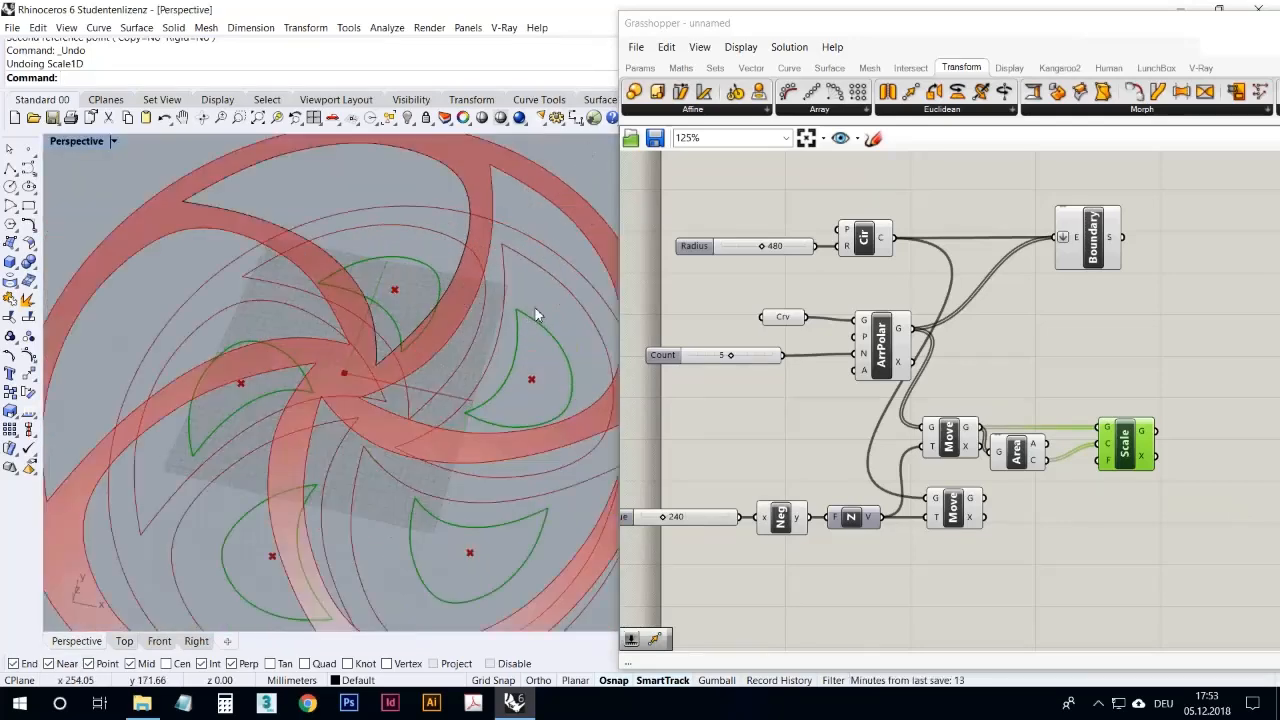
right_click_drag(390, 415, 322, 210)
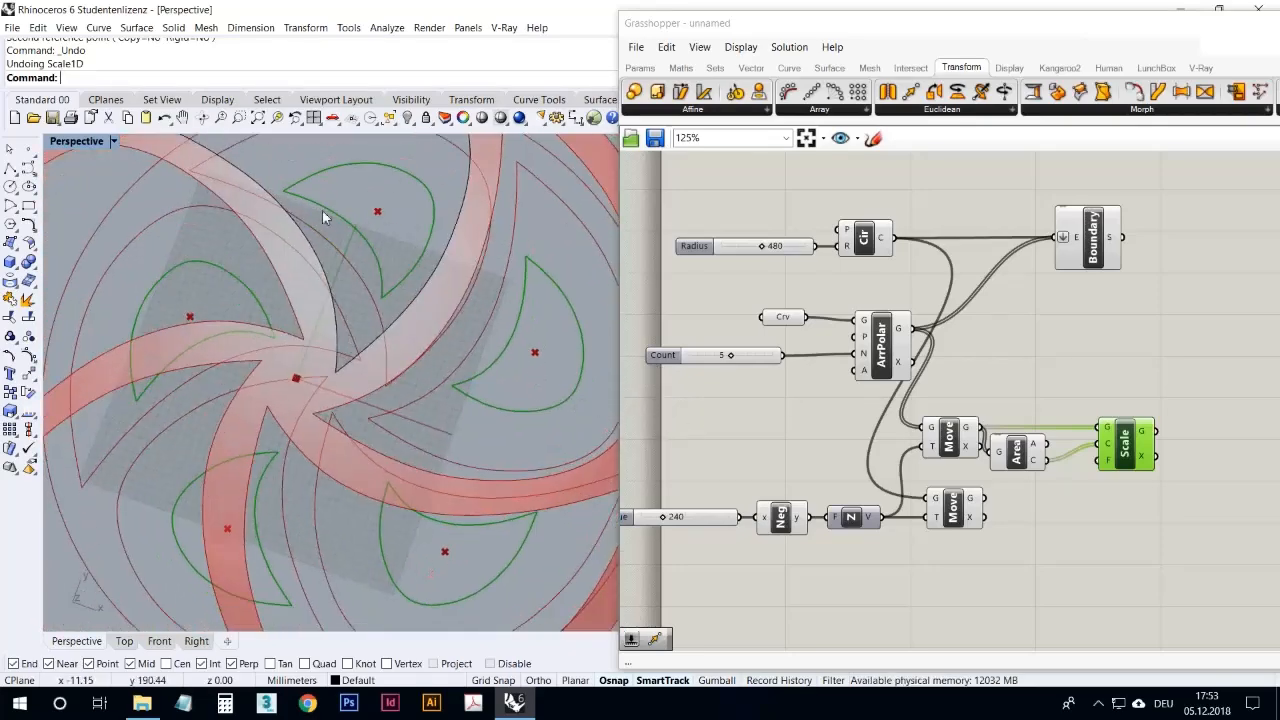
double_click(83, 141)
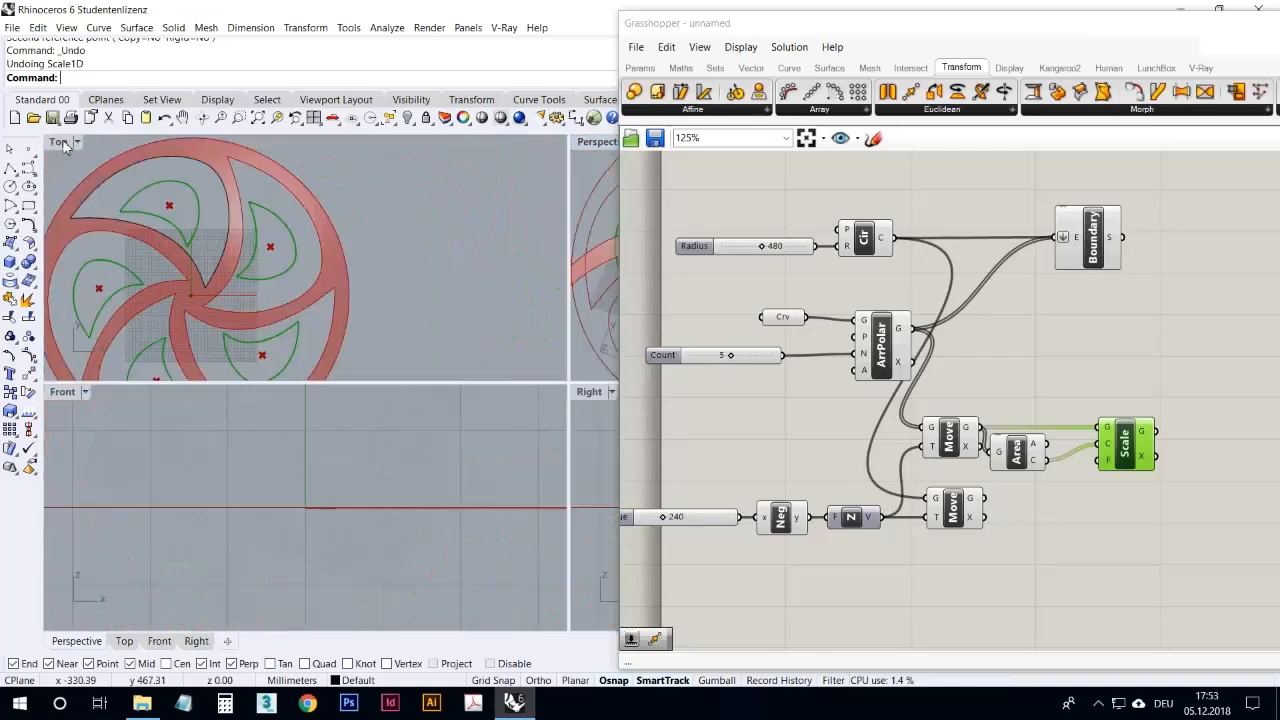
double_click(63, 141)
scroll(470, 340, "down", 6)
scroll(423, 333, "up", 4)
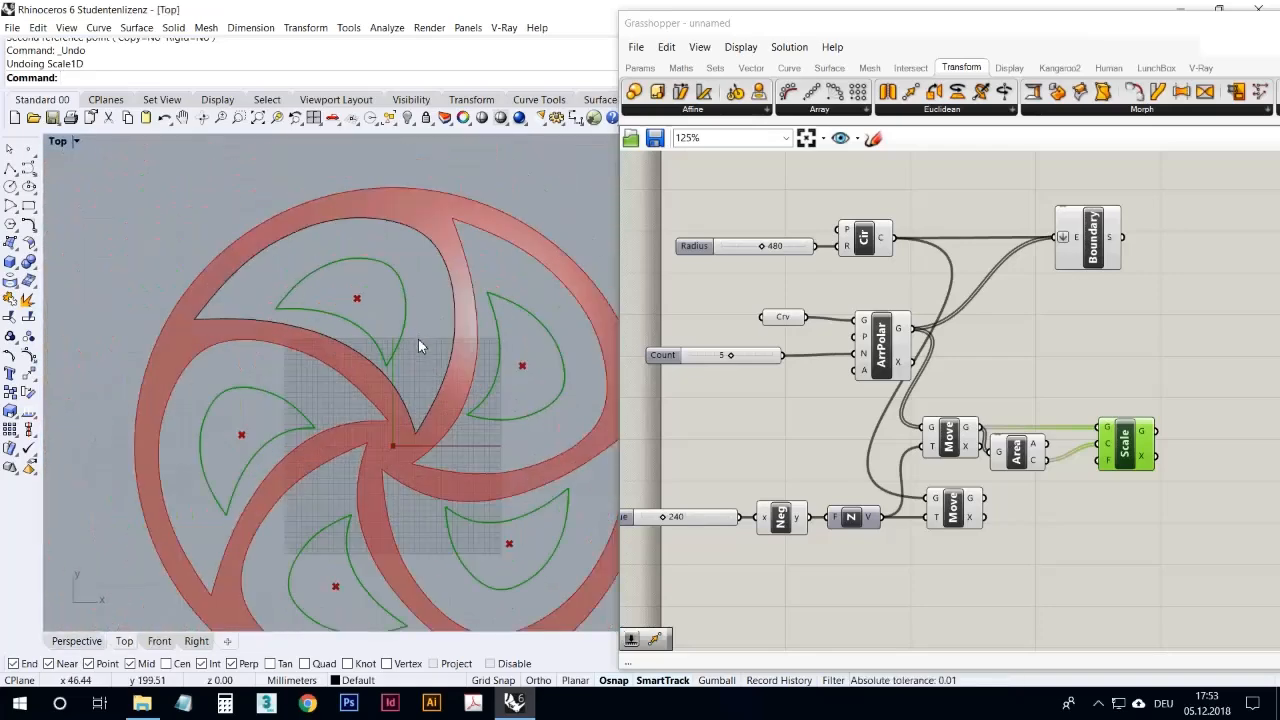
Step: Delete the Scale and Area components from the Grasshopper definition
left_click(852, 600)
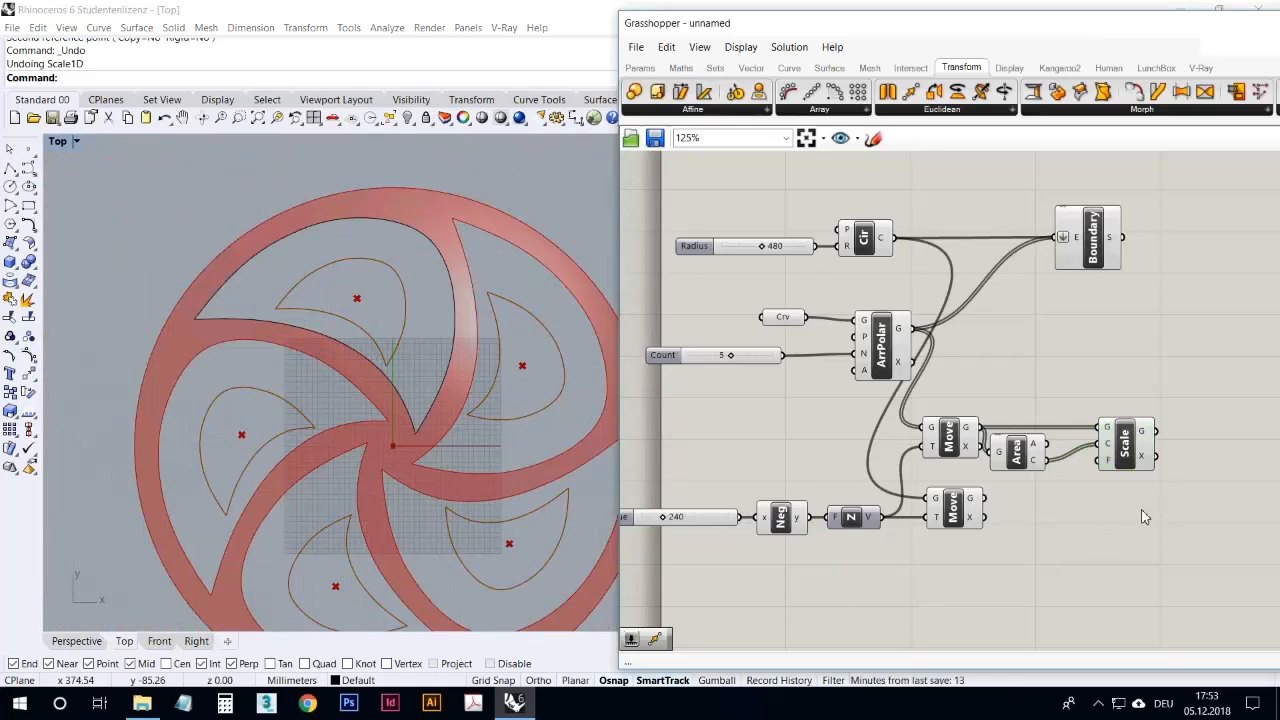
left_click_drag(1139, 506, 990, 403)
scroll(1015, 403, "up", 1)
key("Delete")
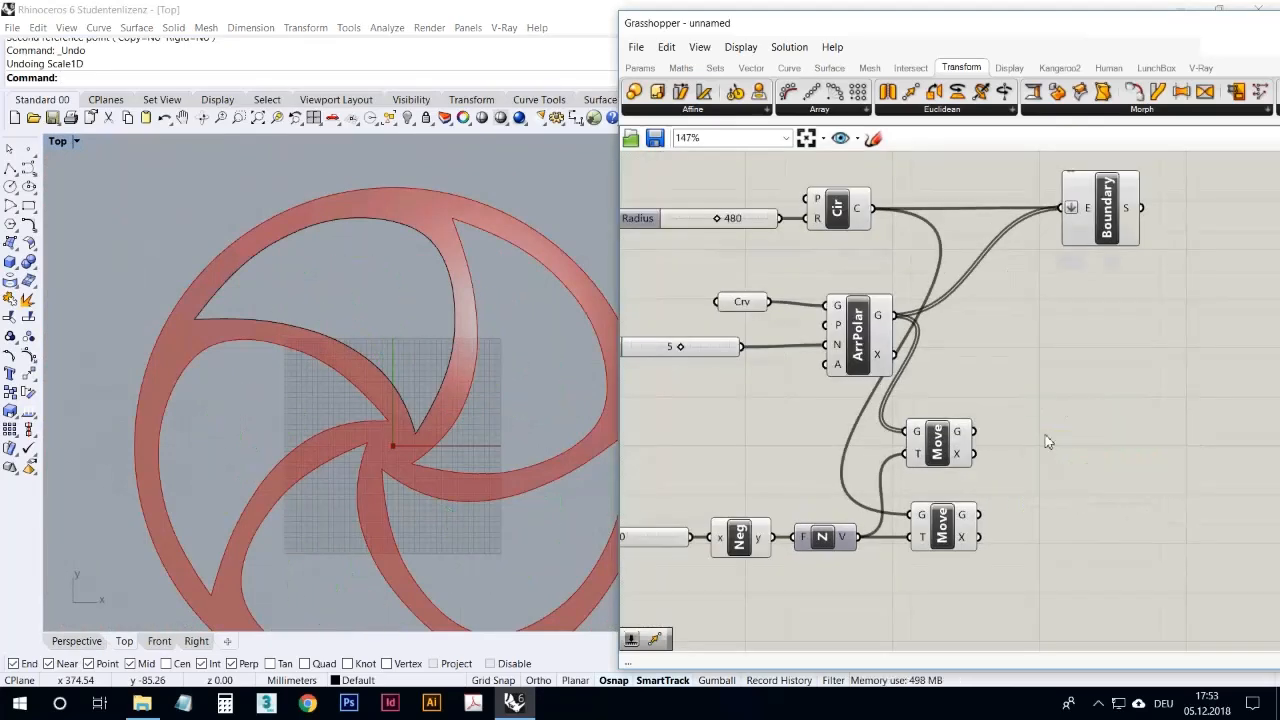
Step: Add an Offset Curve component and place it beside the upper Move component, leaving space for a slider
double_click(1050, 435)
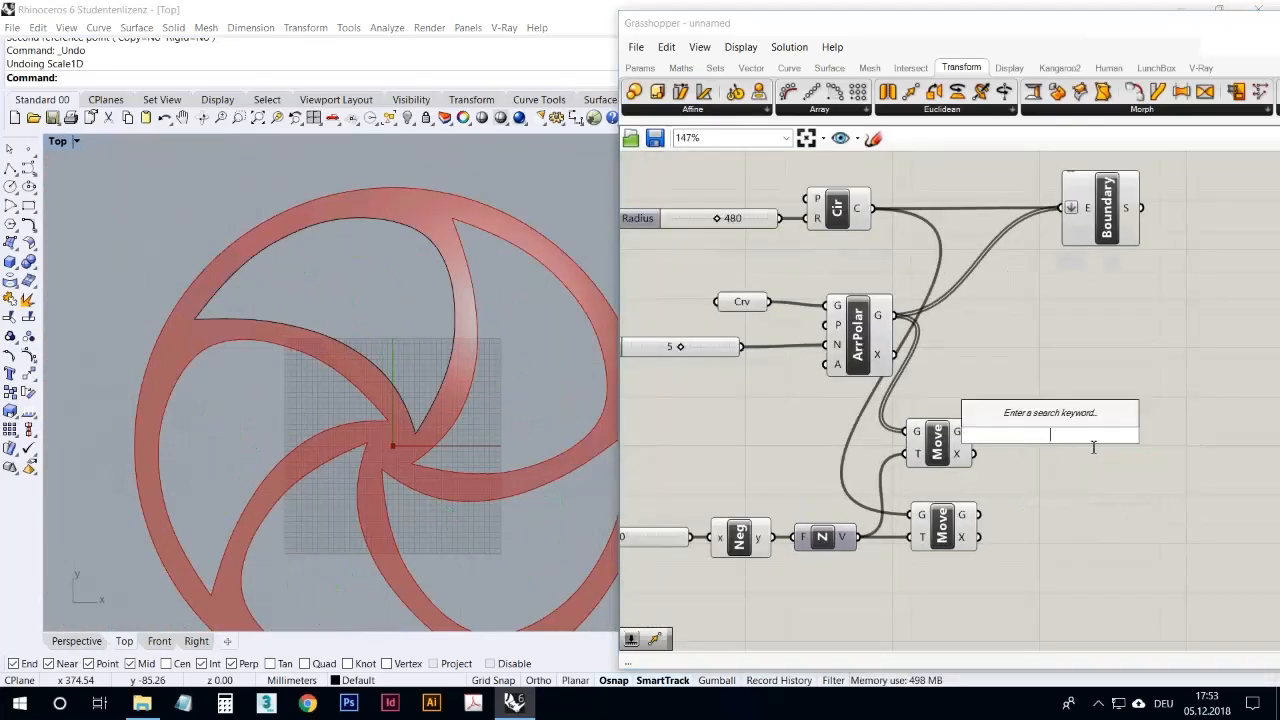
type("off")
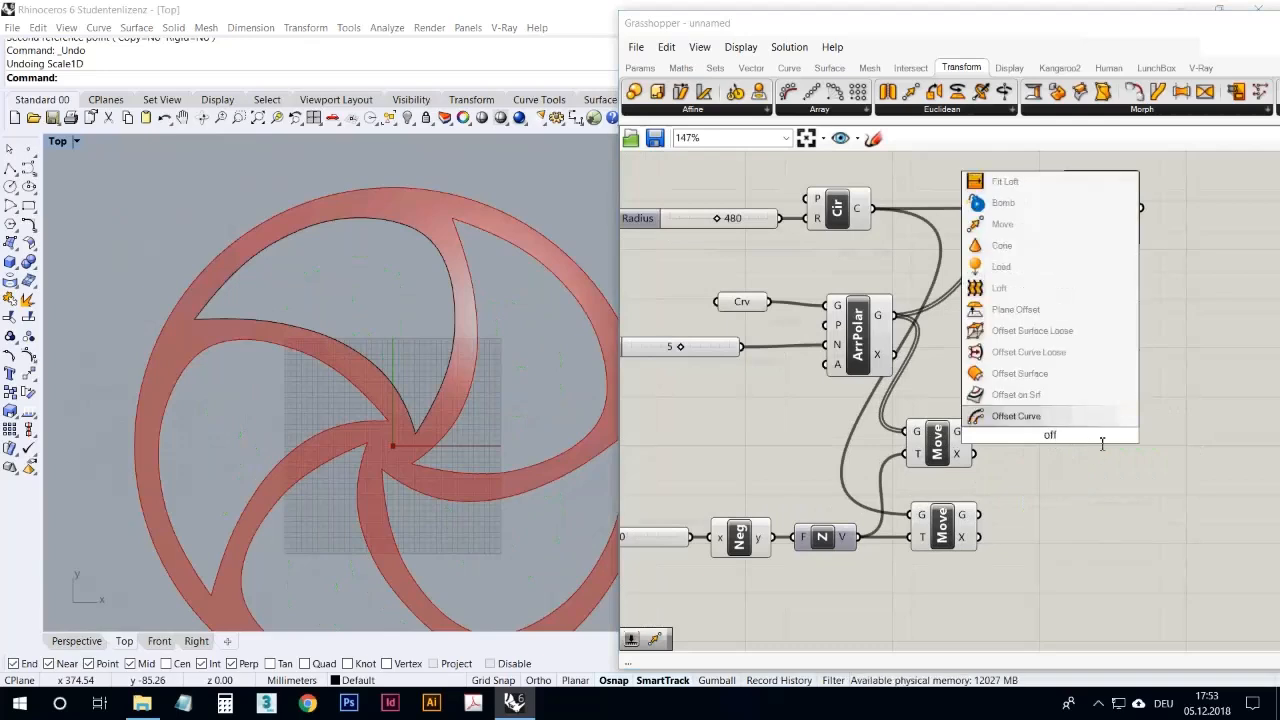
left_click(1049, 418)
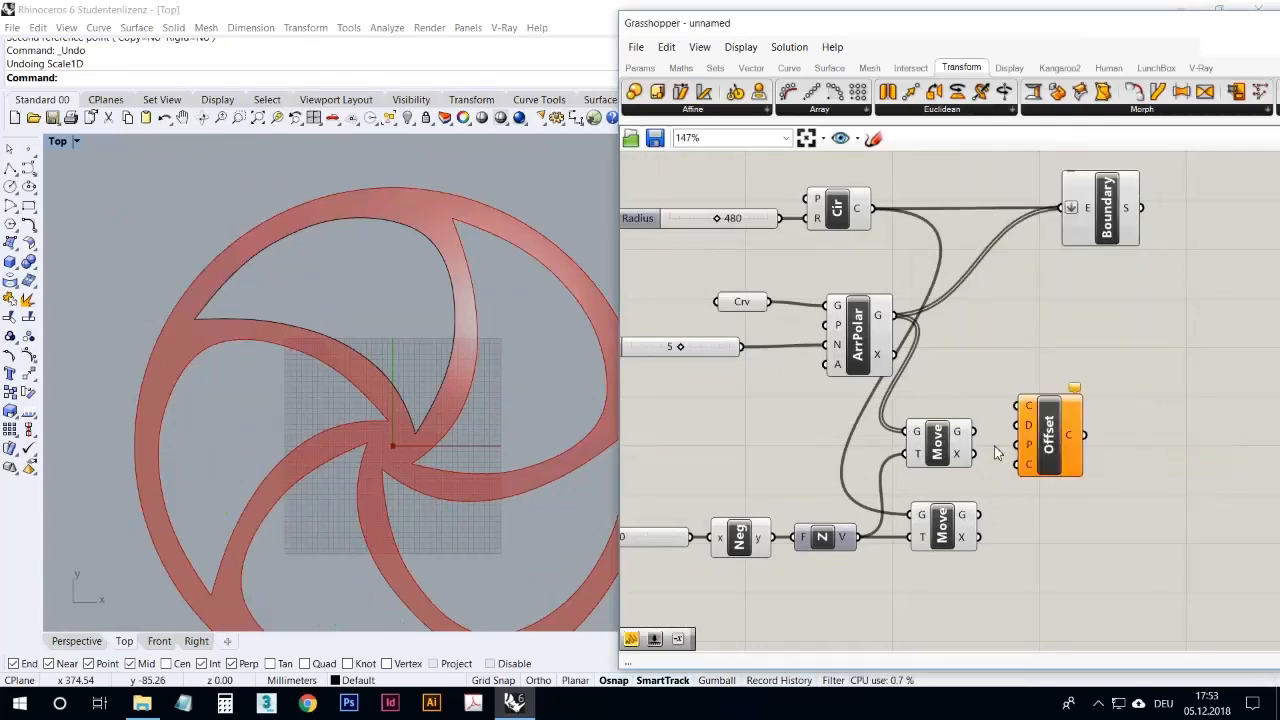
left_click_drag(1032, 414, 1064, 426)
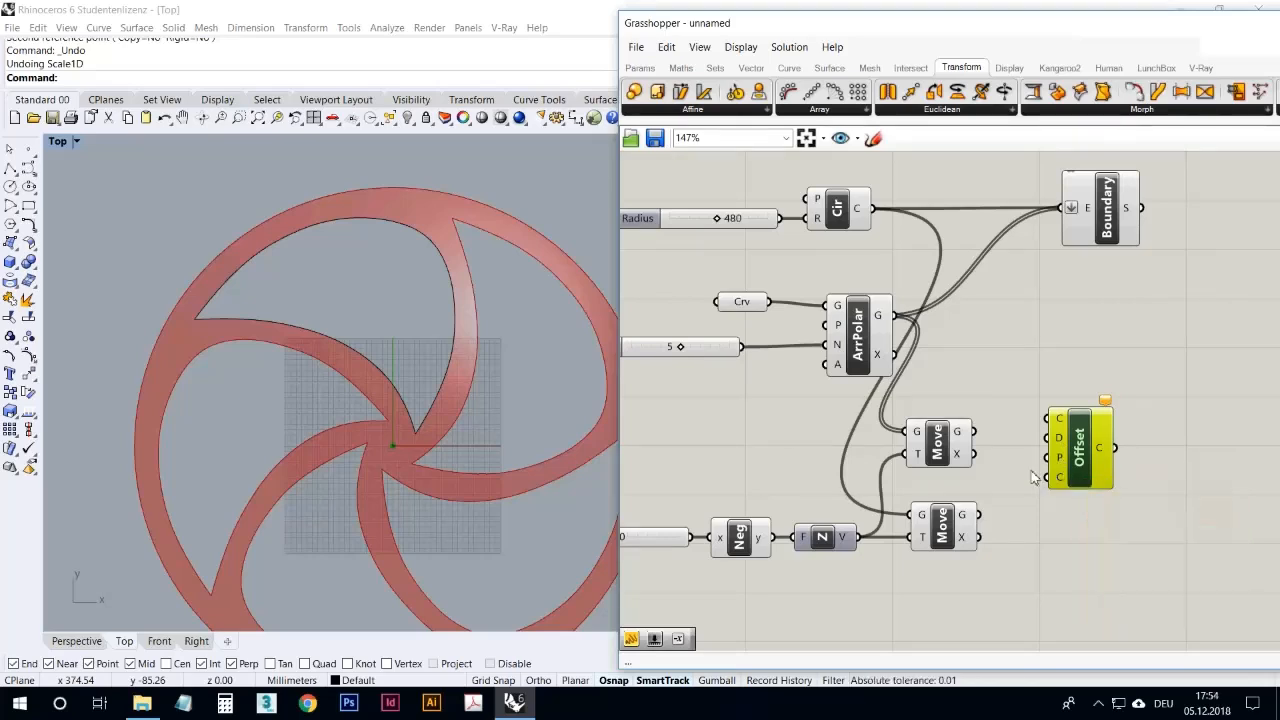
left_click(1028, 471)
left_click_drag(1085, 456, 1090, 472)
left_click(1013, 456)
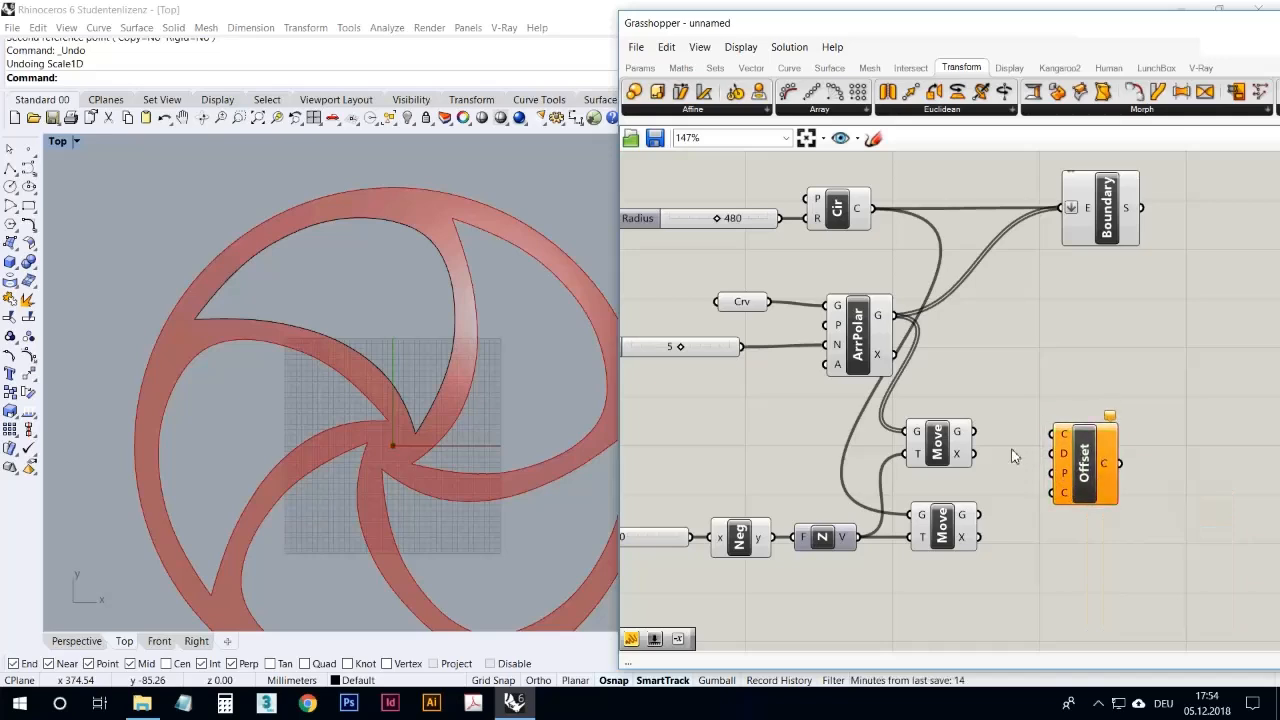
Step: Feed the moved blade curves into Offset Curve, shift the component slightly away, and show the result in a maximized Perspective viewport
left_click_drag(972, 431, 1056, 434)
left_click(958, 447)
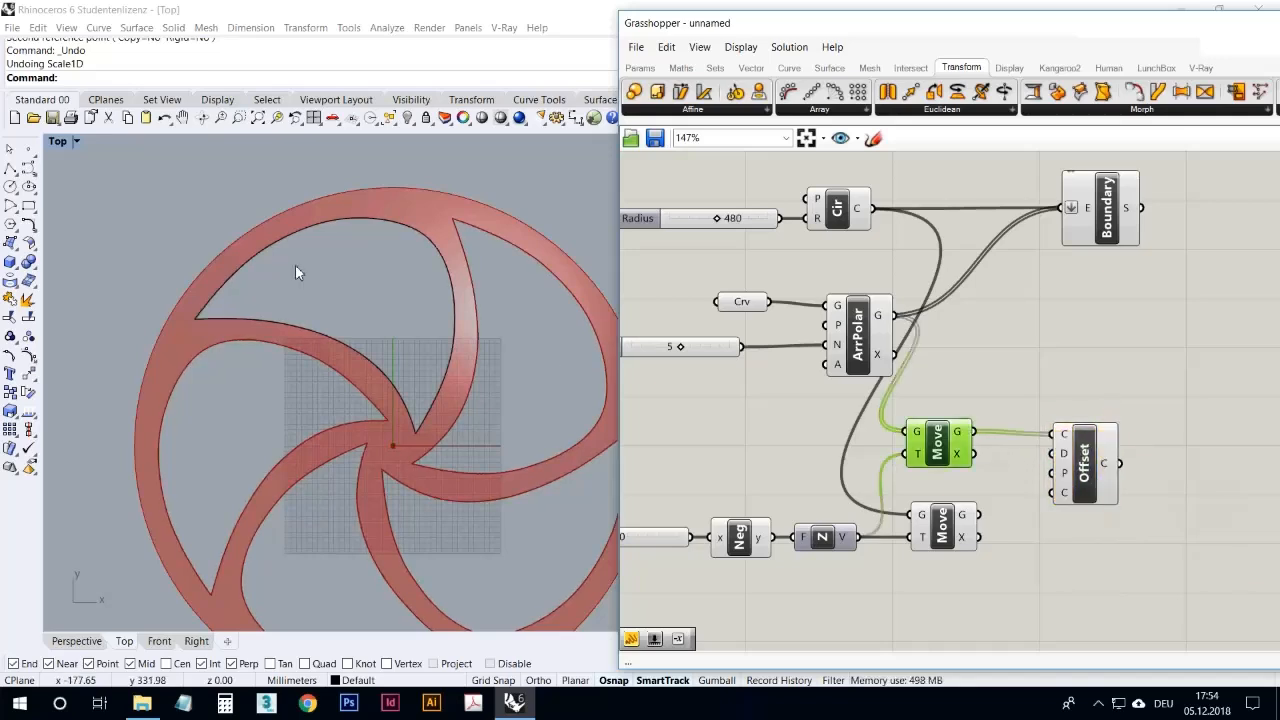
double_click(62, 141)
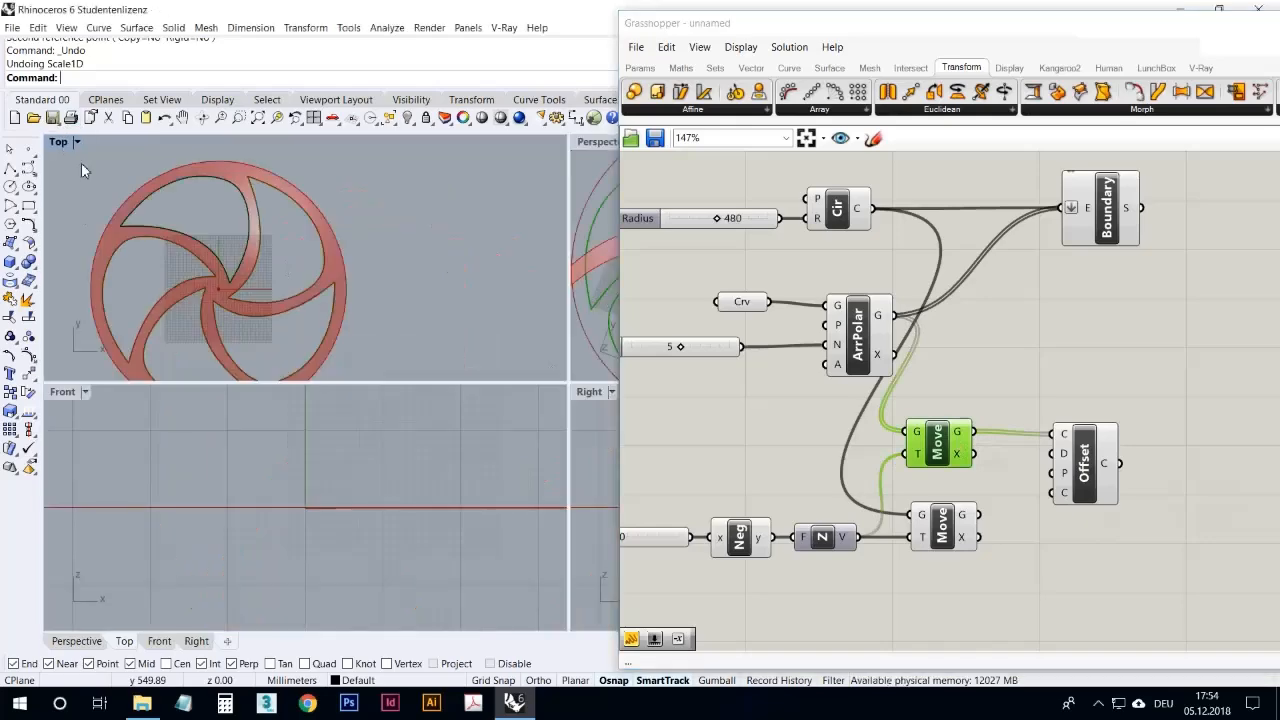
double_click(596, 141)
mouse_move(456, 316)
right_mouse_down()
mouse_move(459, 279)
mouse_move(451, 304)
right_mouse_up()
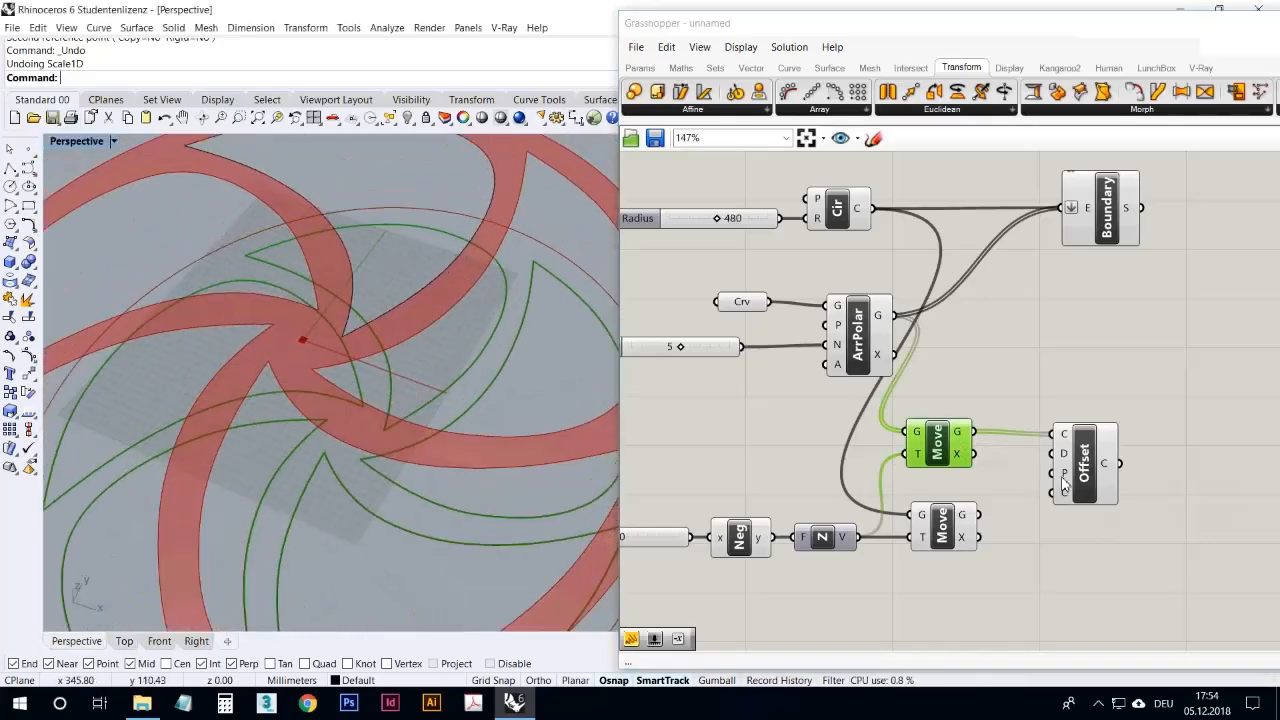
left_click_drag(1085, 455, 1109, 452)
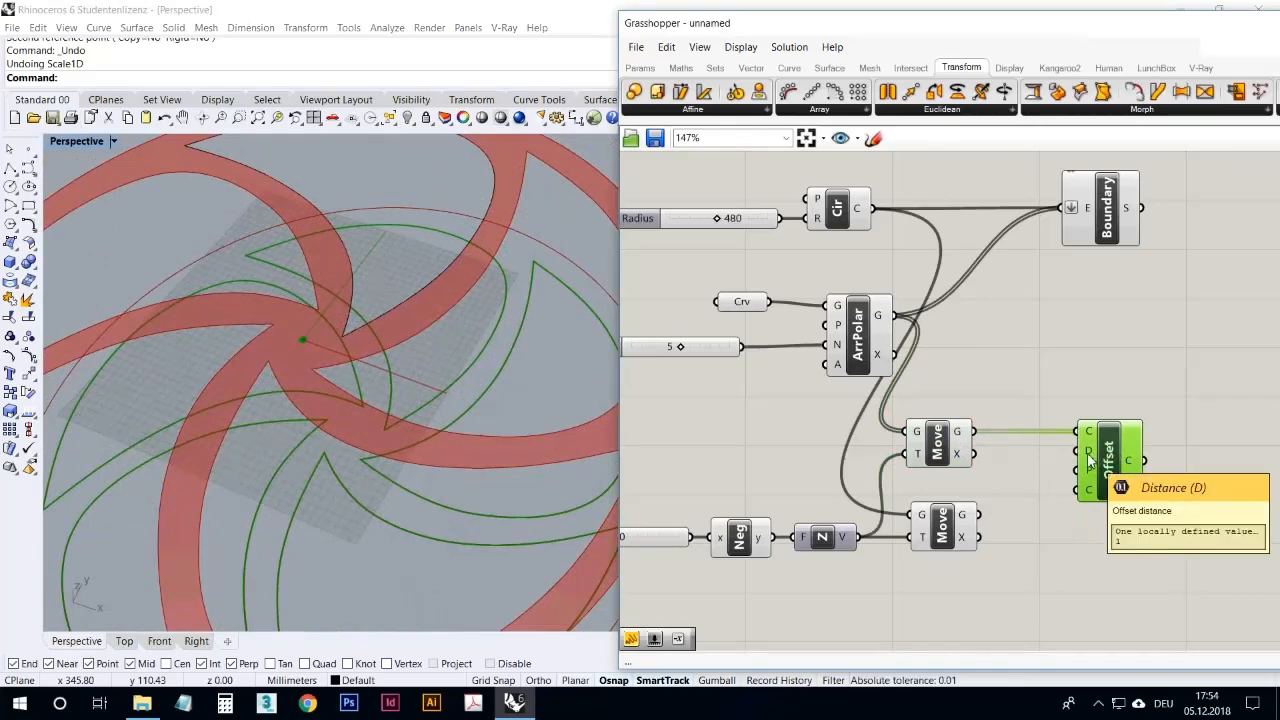
Step: Examine the gap between the moved and offset blade curves close up at the blade tips
scroll(510, 326, "up", 6)
scroll(485, 268, "up", 2)
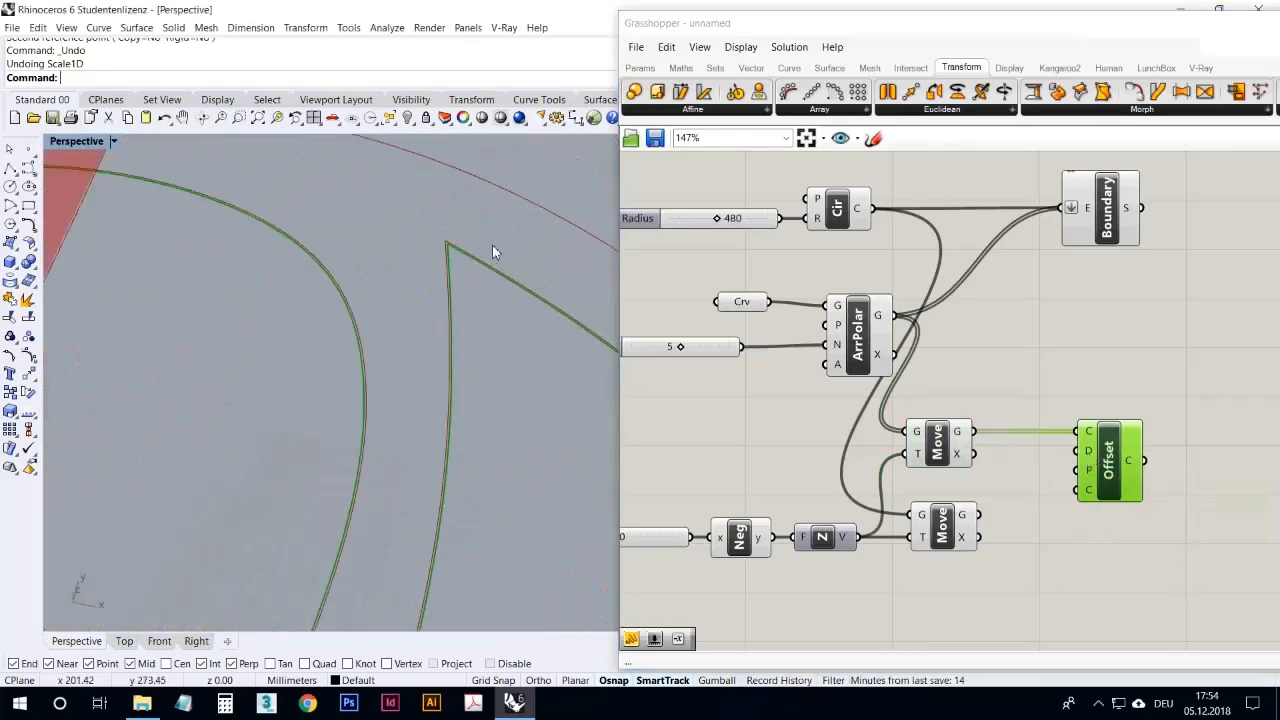
scroll(466, 270, "down", 6)
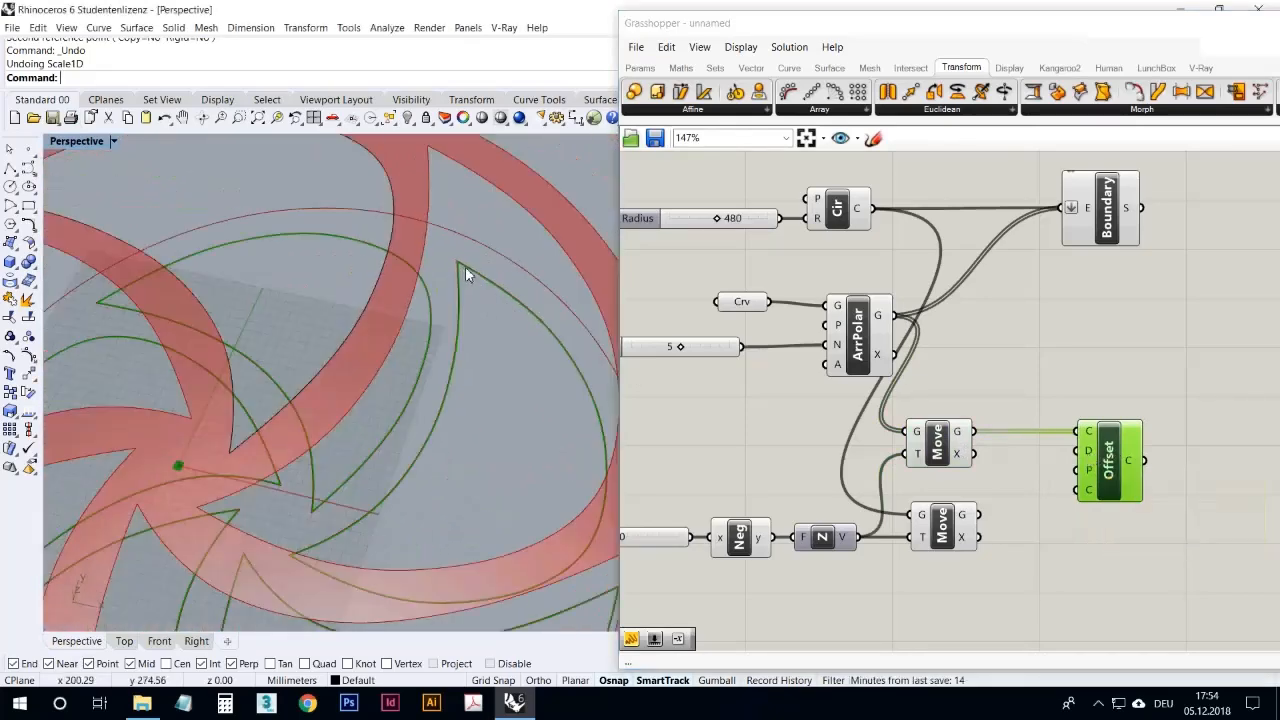
scroll(307, 411, "up", 4)
scroll(416, 398, "up", 4)
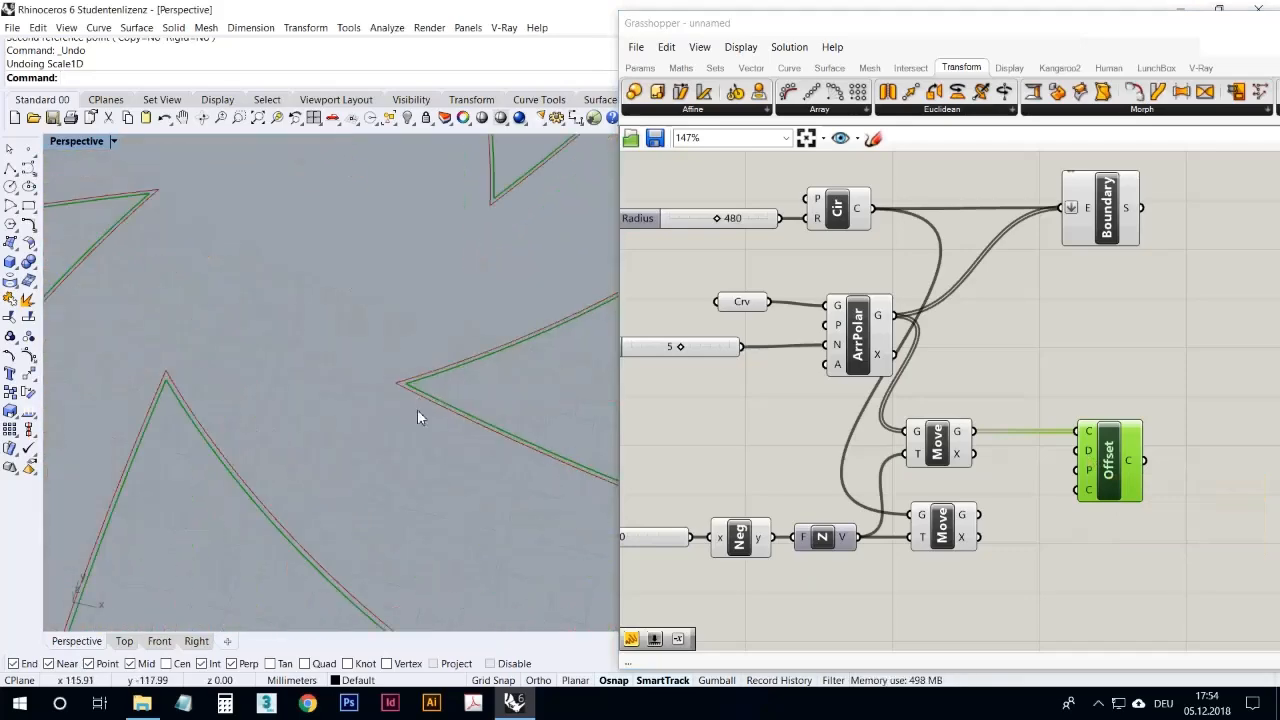
mouse_move(1091, 455)
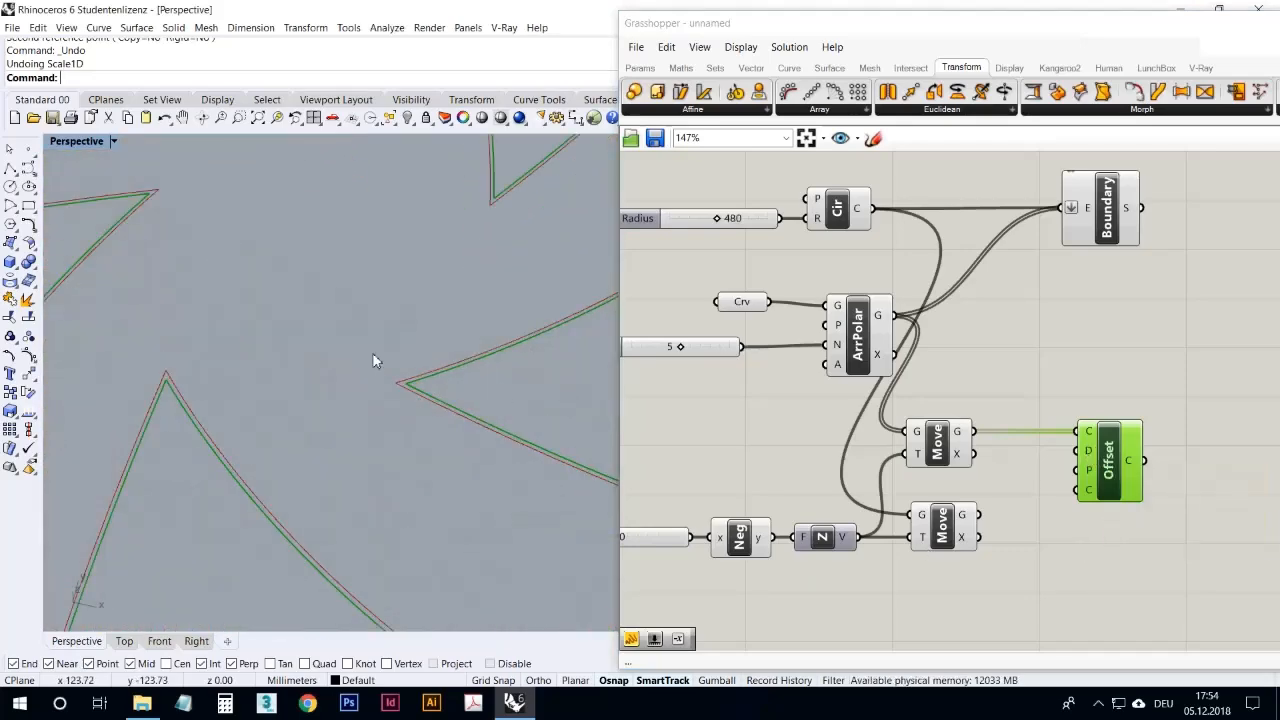
scroll(372, 356, "down", 3)
scroll(388, 403, "down", 4)
scroll(386, 424, "up", 3)
right_click_drag(387, 430, 352, 454)
scroll(255, 448, "up", 3)
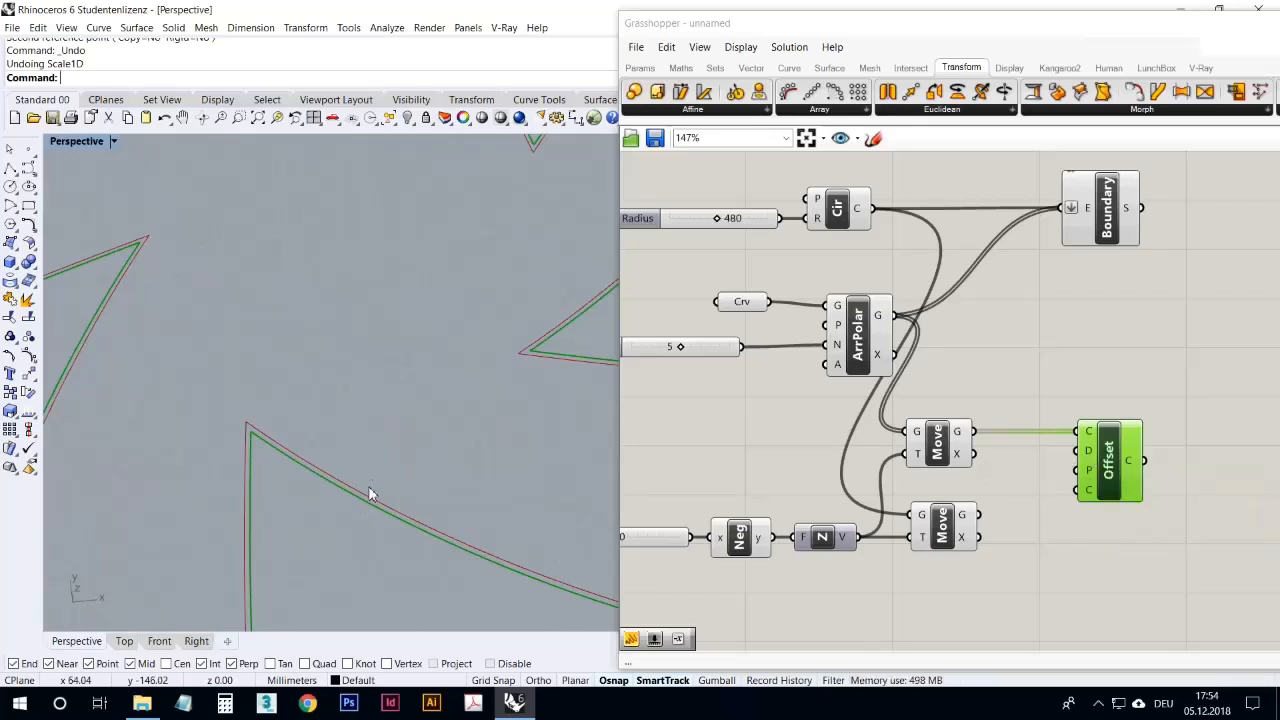
Step: Move Offset Curve farther away and connect a copy of the 240 slider, placed between the two Move components, to its Distance input
right_click_drag(1016, 494, 927, 472)
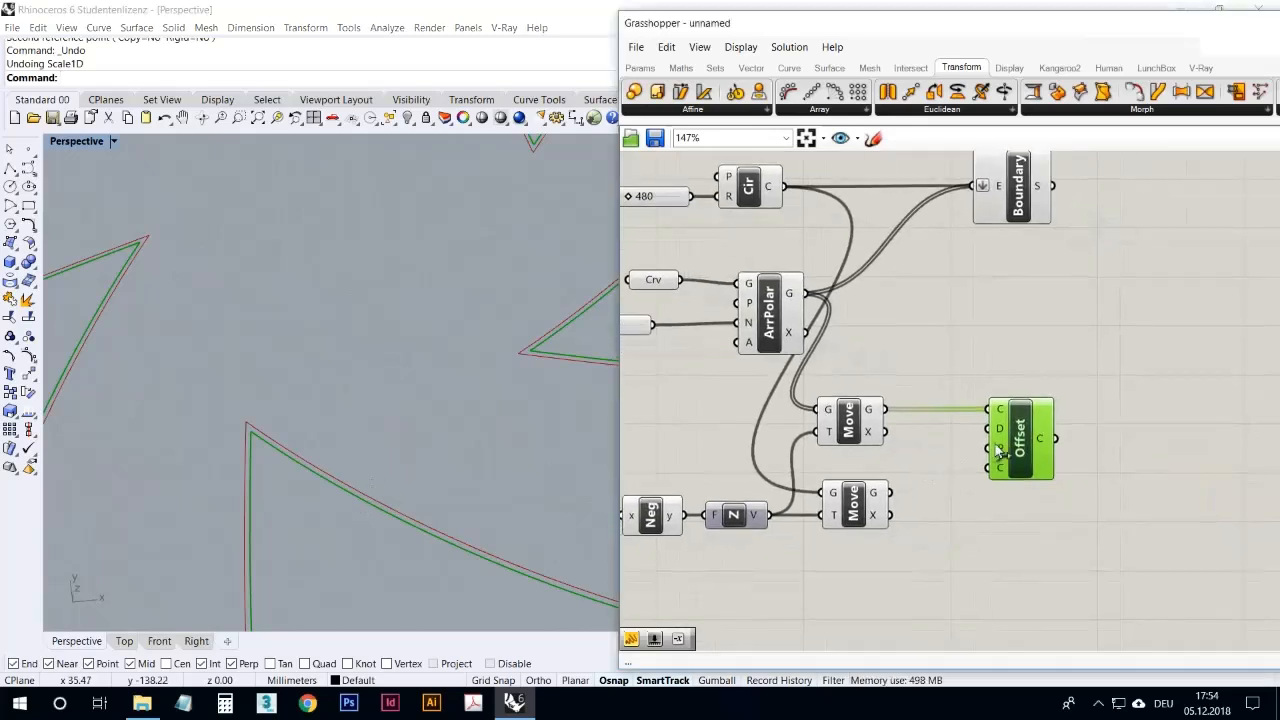
left_click_drag(1021, 433, 1056, 433)
right_click_drag(950, 479, 1060, 458)
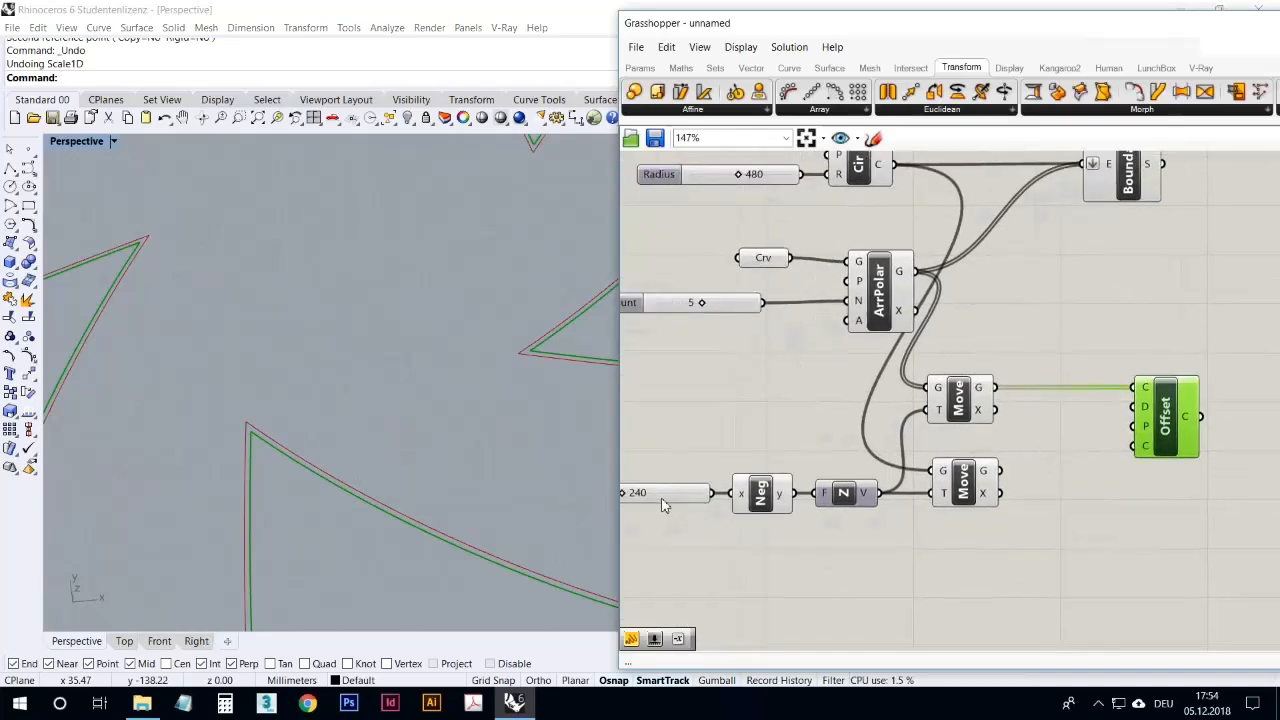
left_click(664, 497)
mouse_move(664, 497)
left_mouse_down()
mouse_move(1016, 456)
mouse_move(980, 449)
left_mouse_up()
left_click_drag(1088, 448, 1140, 407)
Step: Set the Distance slider to 43 and limit its maximum to 50
left_click_drag(1031, 456, 1006, 458)
right_click(1015, 457)
left_click(1054, 520)
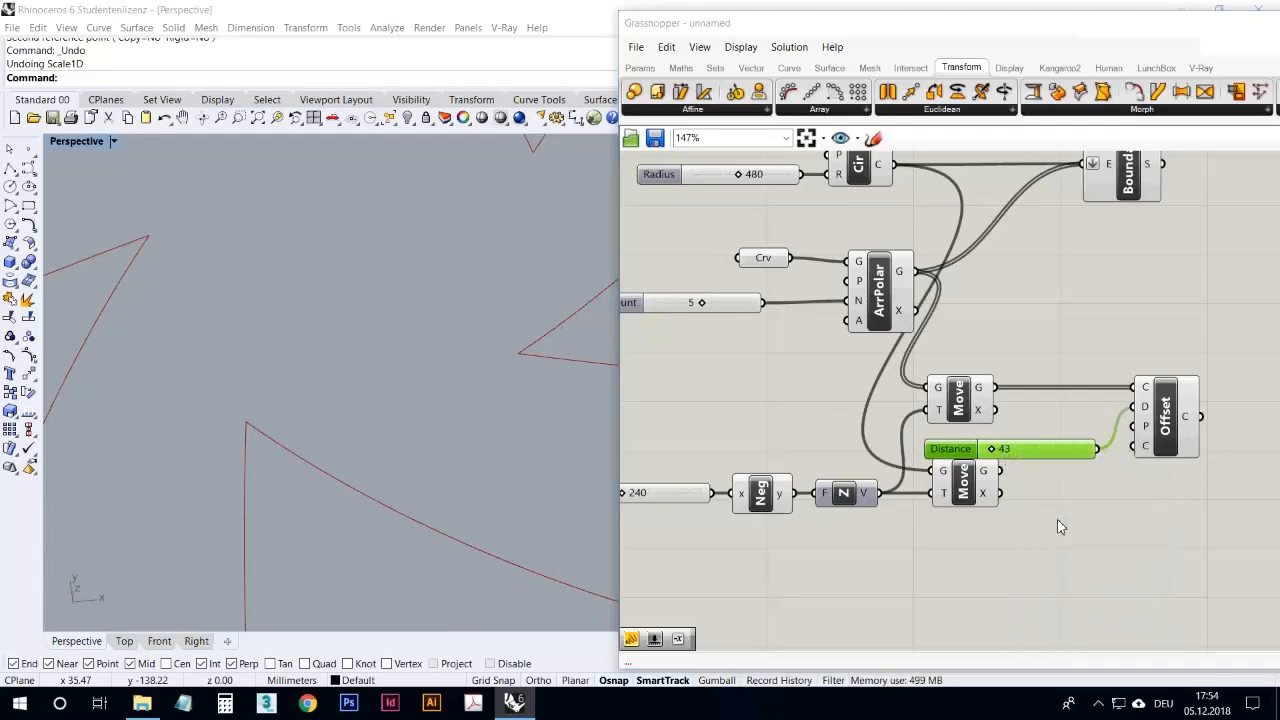
double_click(1085, 550)
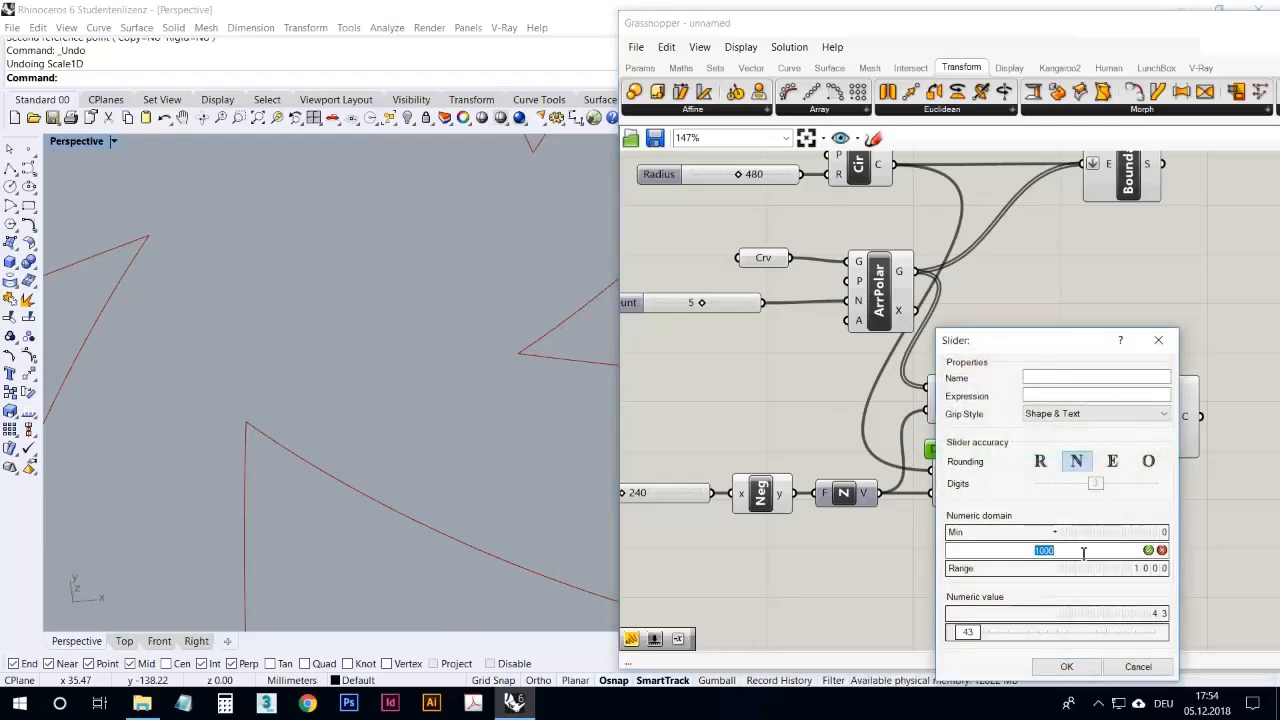
left_click(1148, 550)
left_click(1066, 666)
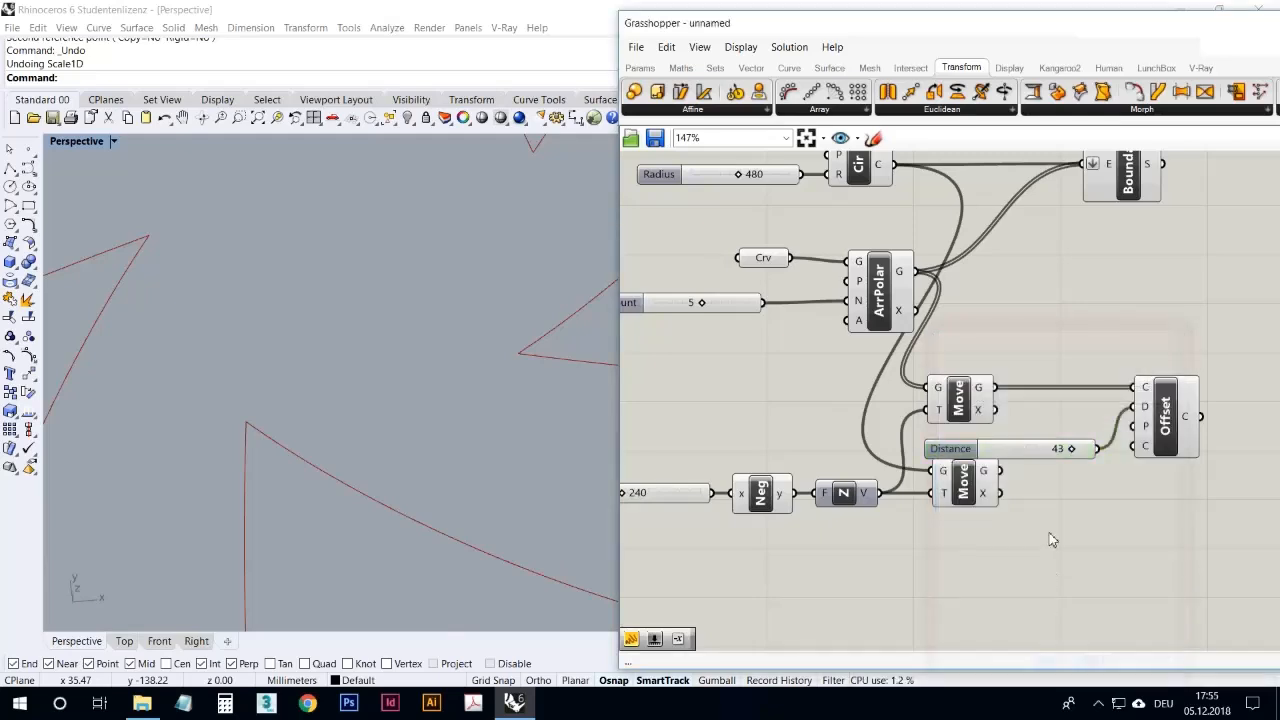
Step: Increase the blade curves' offset distance to 50 with the whole wheel in view
right_click_drag(518, 437, 463, 400)
scroll(450, 408, "down", 11)
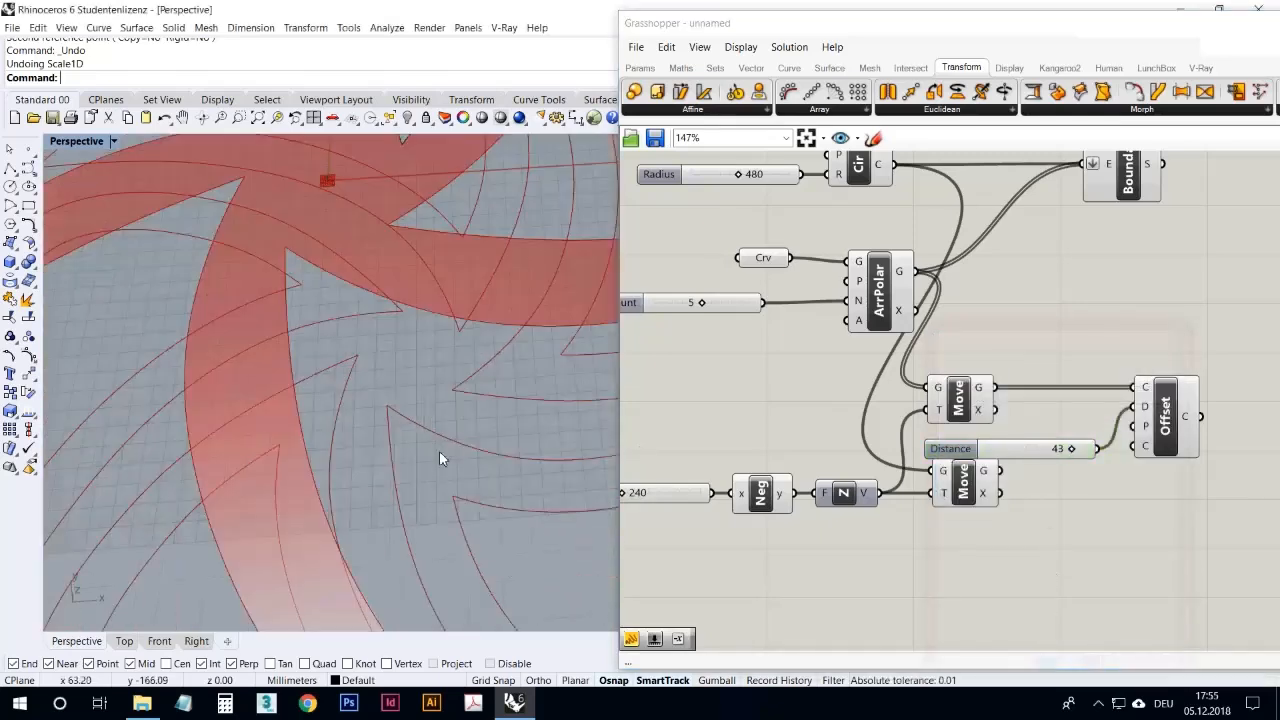
scroll(425, 438, "down", 5)
left_click_drag(1083, 458, 1113, 467)
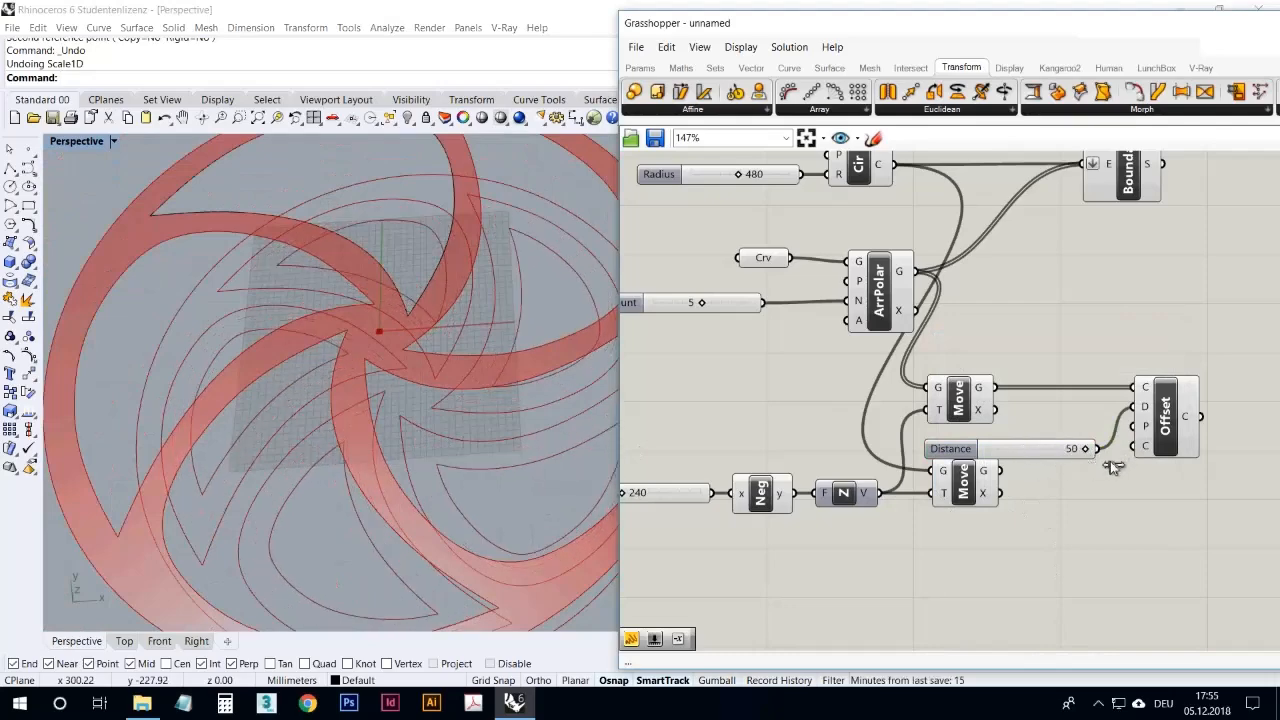
Step: Raise the Distance slider's maximum to 100
right_click(1061, 459)
left_click(1093, 519)
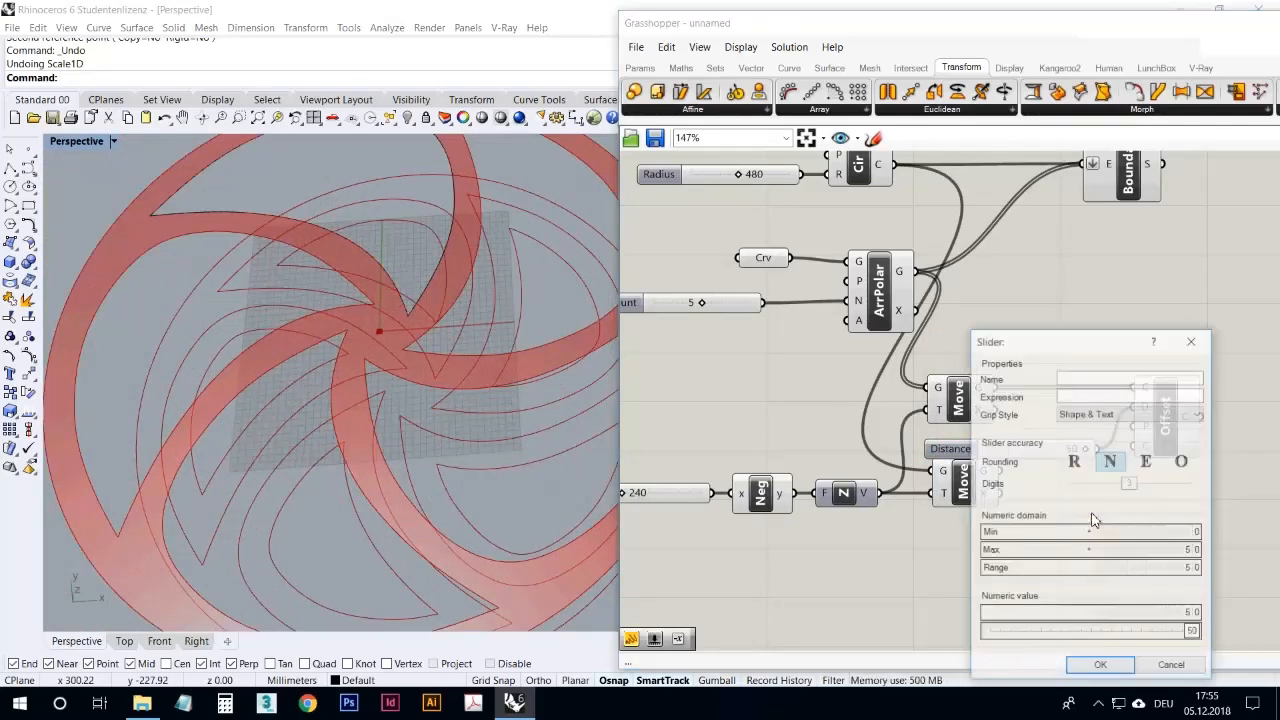
double_click(1112, 550)
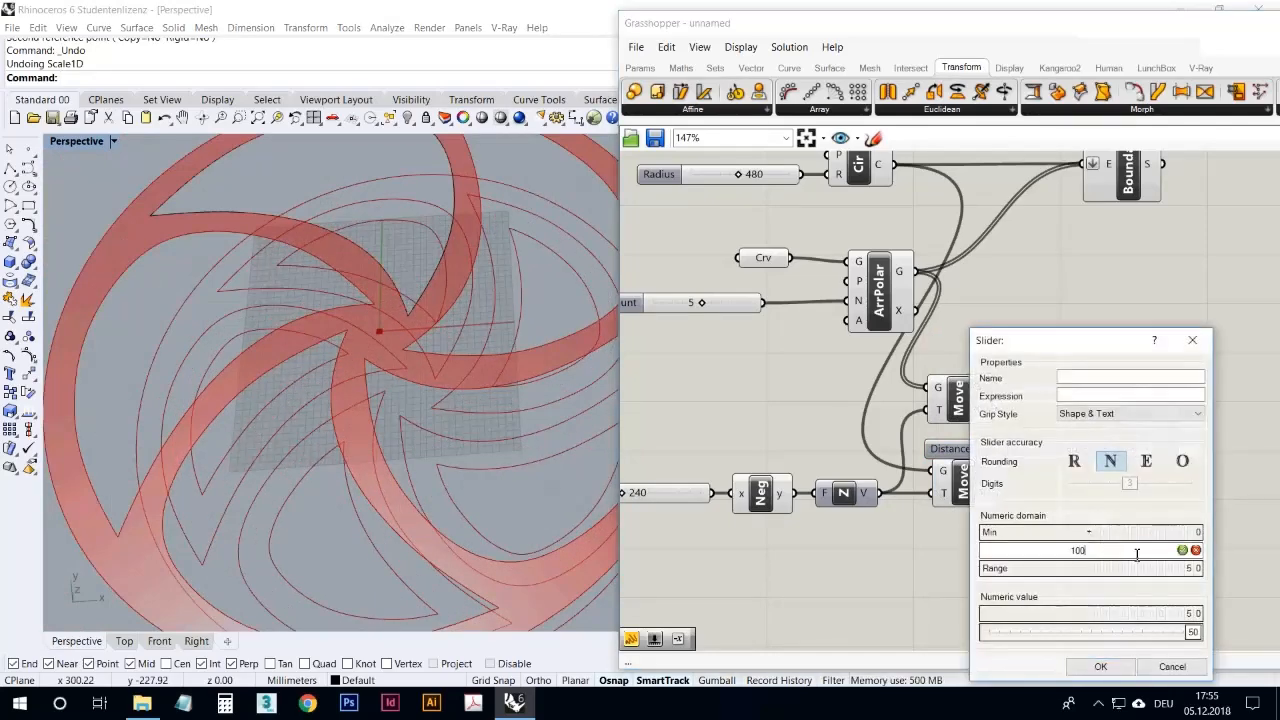
left_click(1182, 550)
left_click(1100, 666)
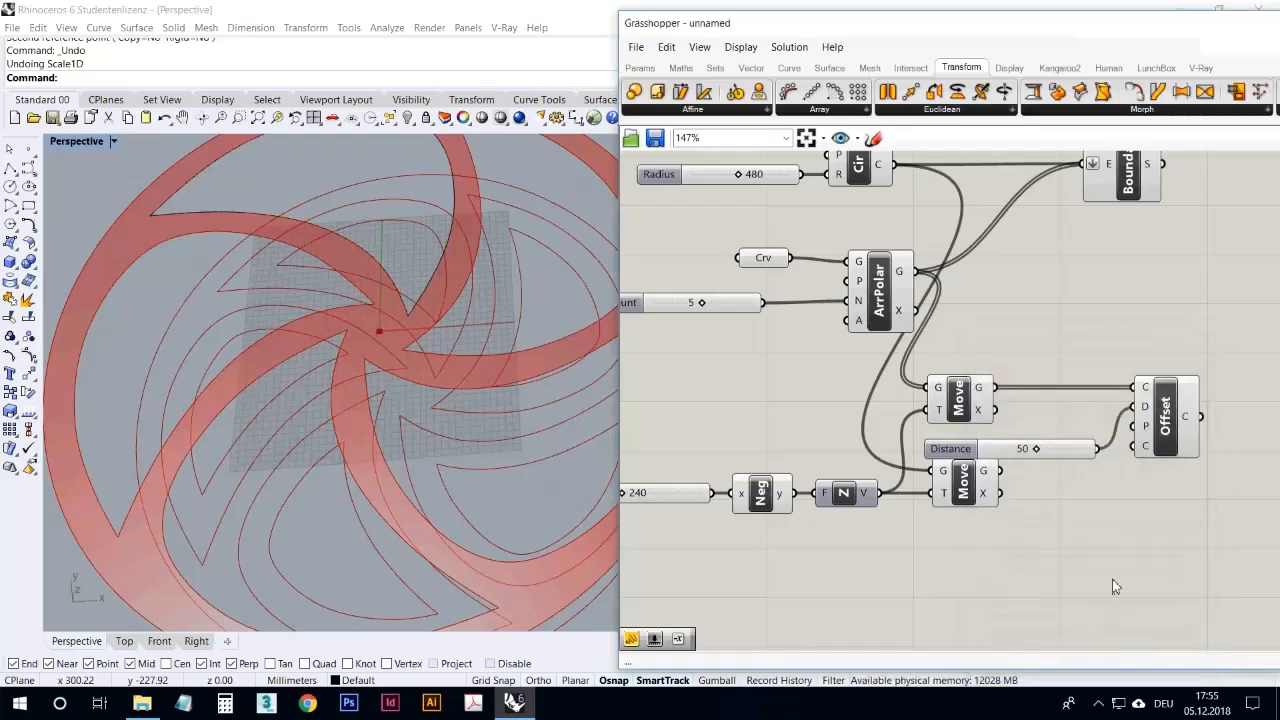
Step: Set the blade curves' offset distance to 65 and check the resulting shapes in the Top viewport
scroll(1040, 447, "up", 3)
mouse_move(1036, 490)
left_mouse_down()
mouse_move(1076, 490)
mouse_move(1060, 490)
left_mouse_up()
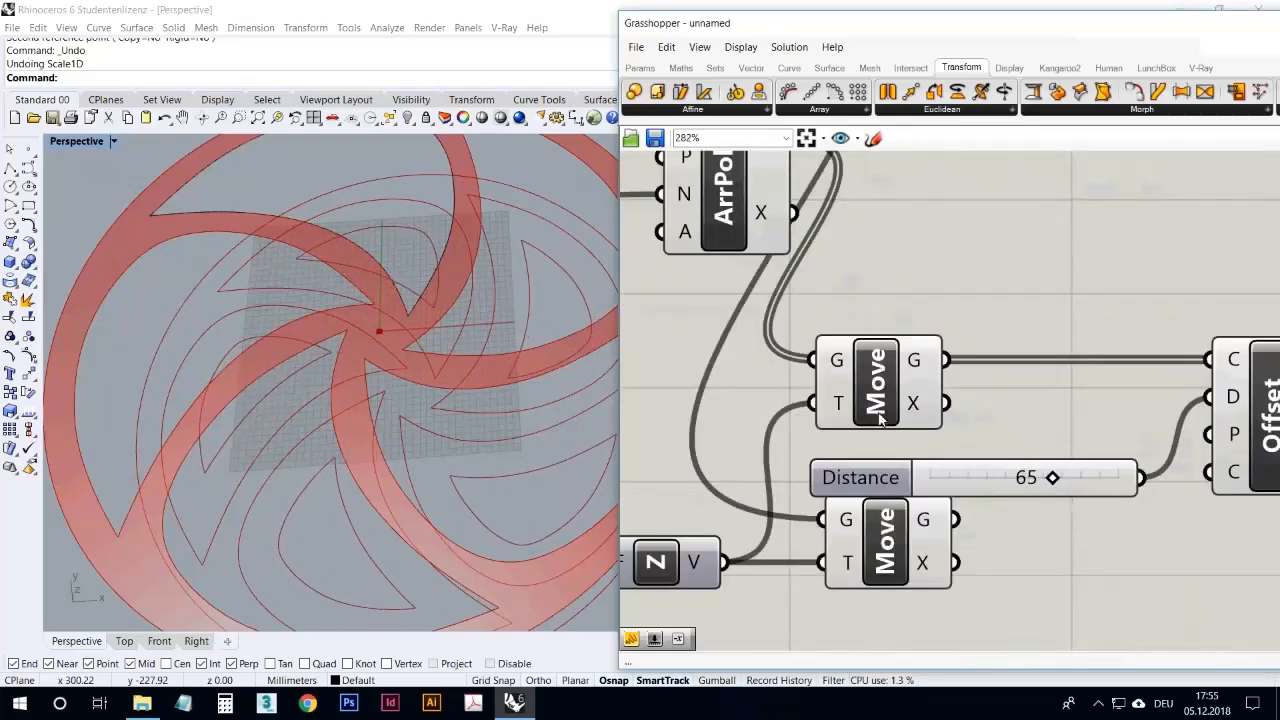
double_click(72, 143)
scroll(215, 210, "down", 3)
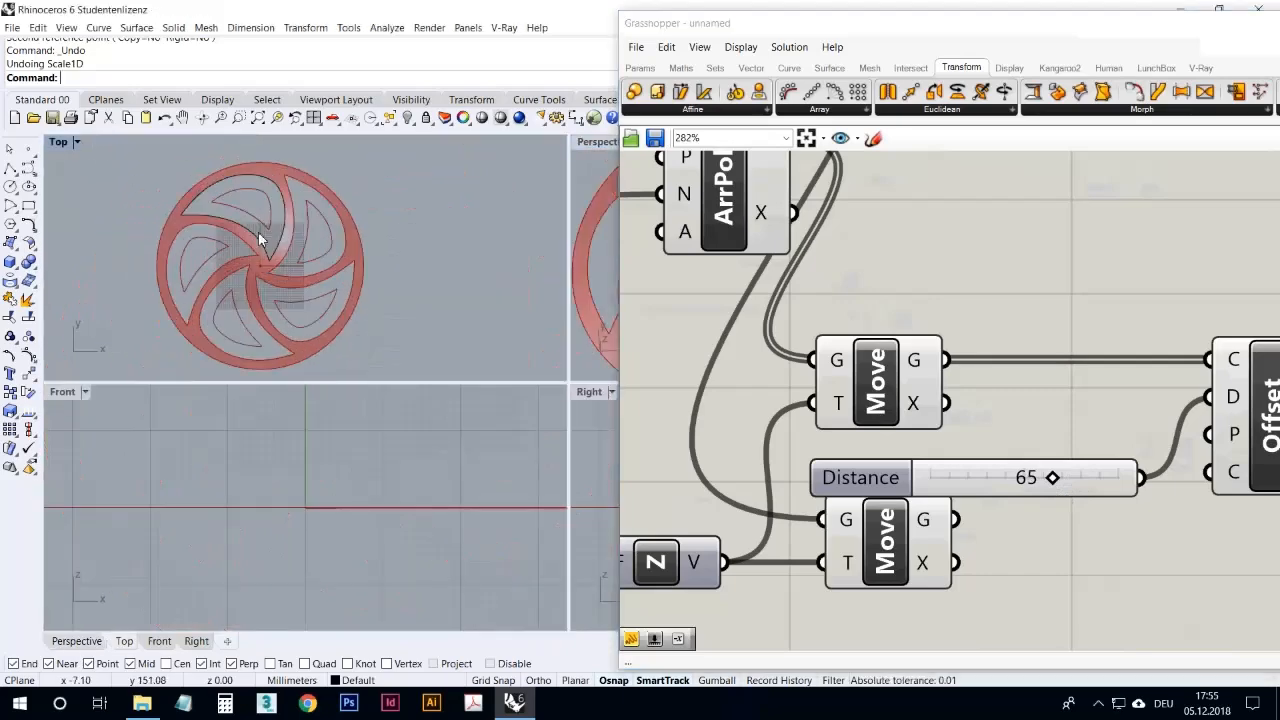
scroll(269, 214, "up", 3)
scroll(259, 215, "up", 5)
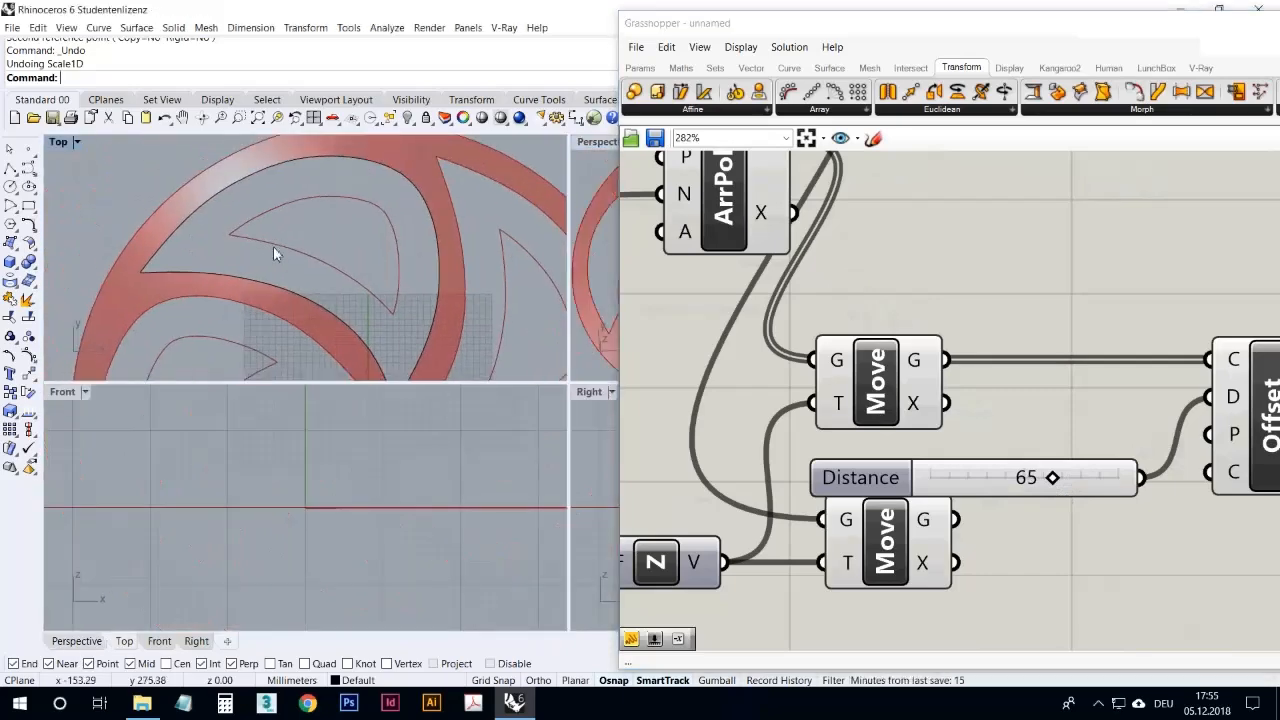
Step: Rearrange the definition by lowering the circle's Move component with its Value, Negative and Z inputs, and spacing the Boundary Surfaces component farther out
scroll(356, 271, "down", 5)
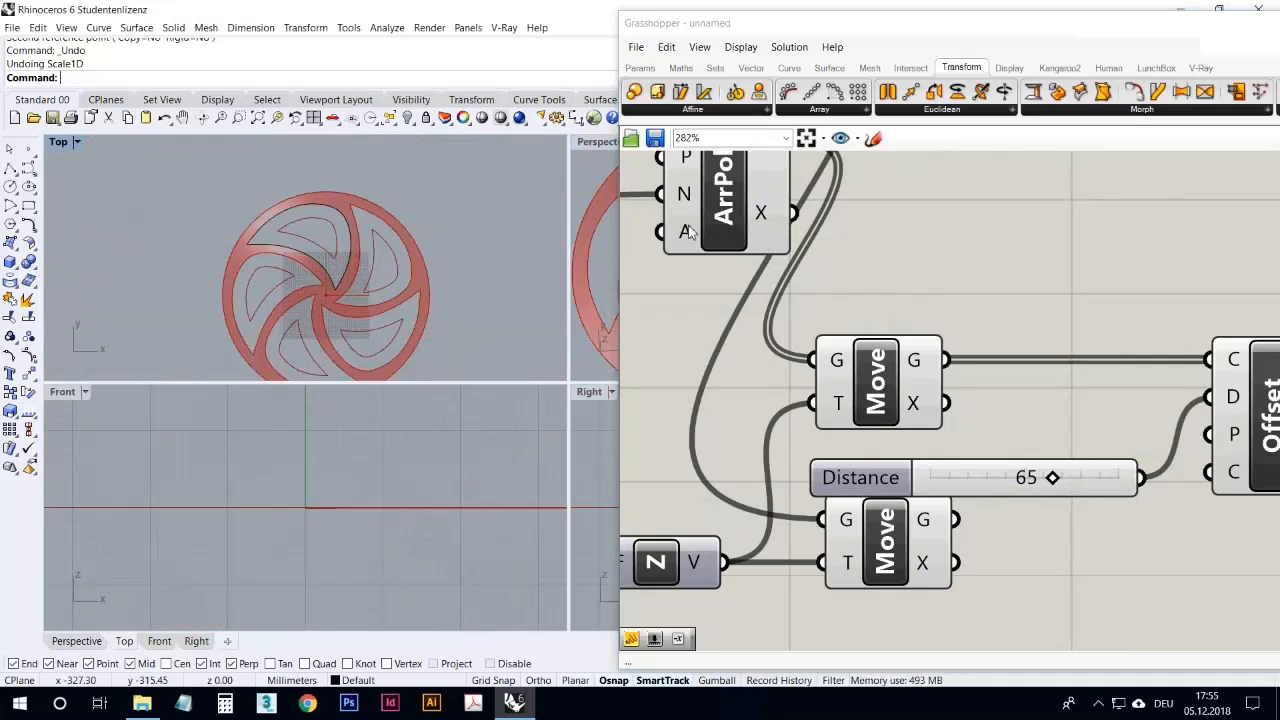
scroll(951, 402, "down", 3)
left_click_drag(1039, 412, 917, 419)
scroll(880, 370, "down", 3)
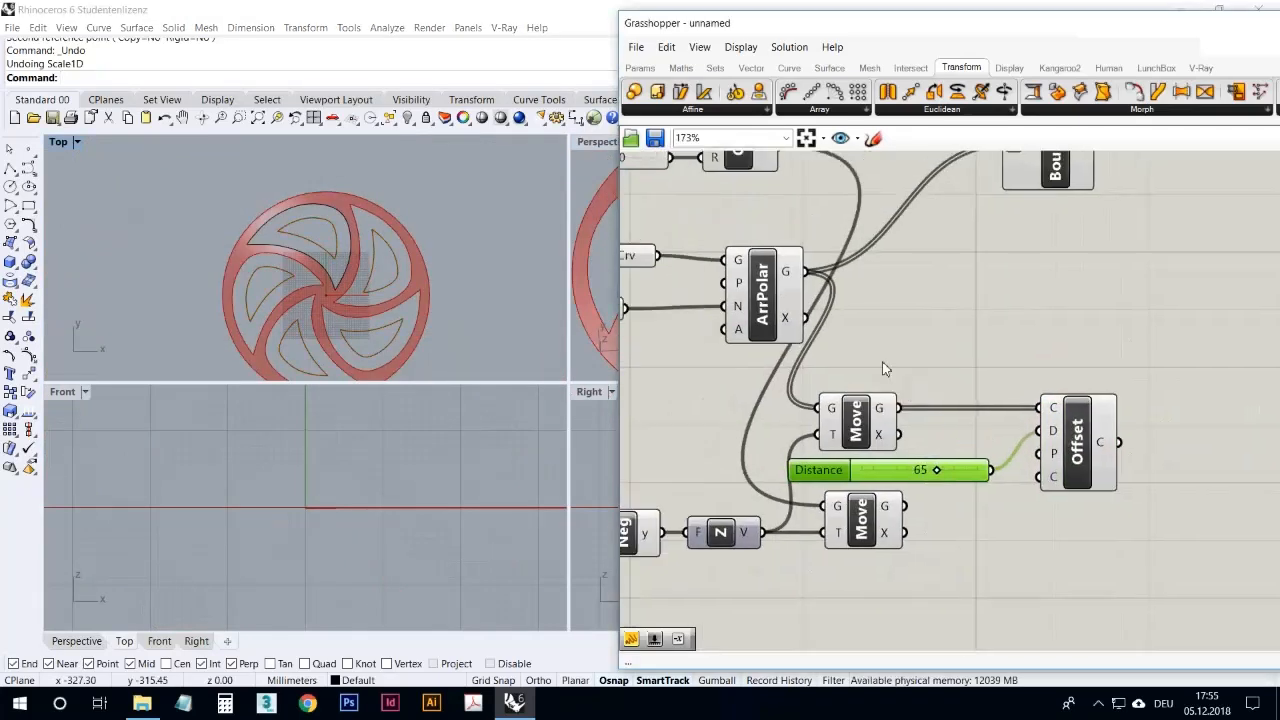
right_click_drag(886, 522, 941, 521)
left_click_drag(934, 500, 729, 441)
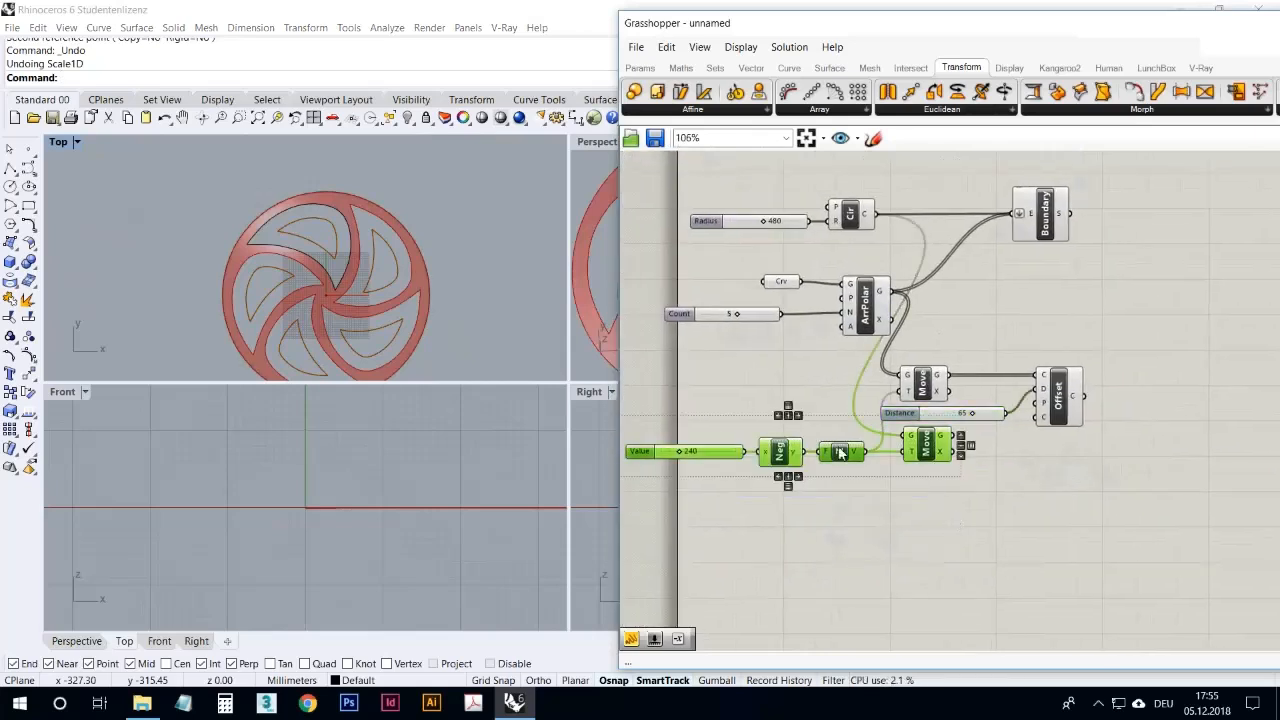
left_click_drag(940, 453, 934, 499)
left_click(1045, 220)
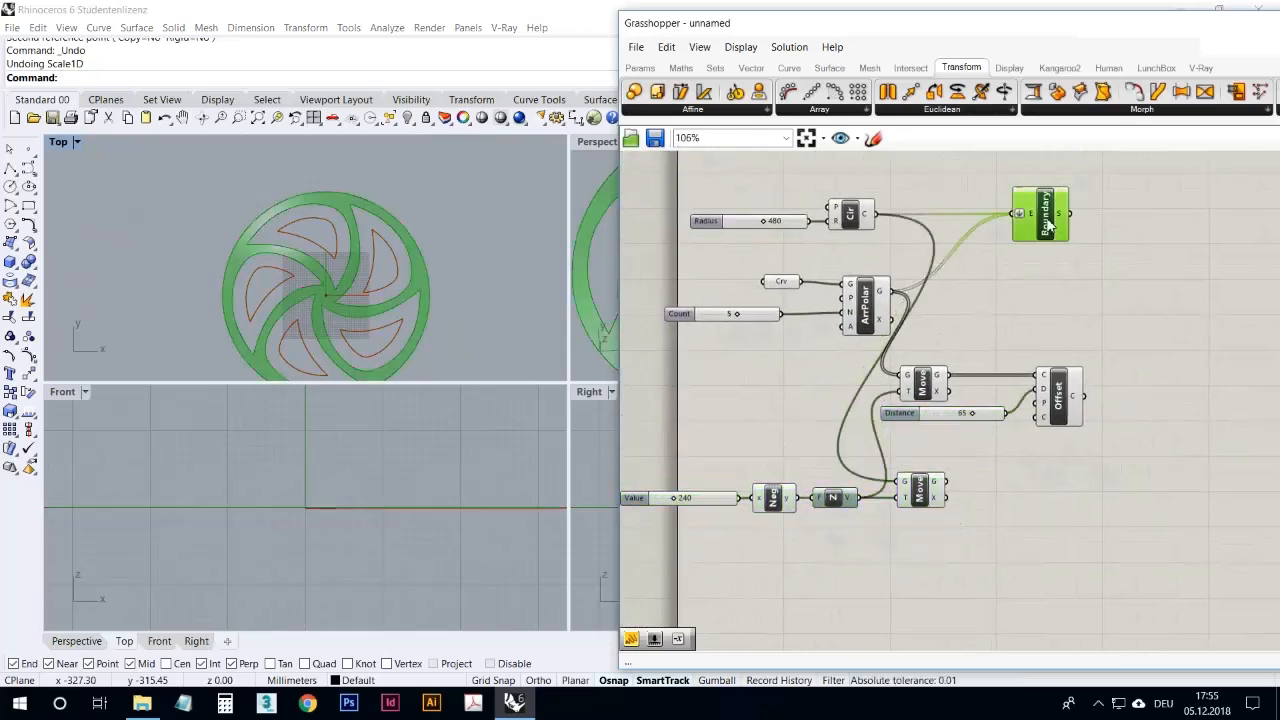
left_click_drag(1048, 226, 1112, 226)
Step: Identify the arrayed, offset and lowered blade curves, and turn off the preview of the Move component feeding Offset
left_click(946, 304)
left_click(884, 312)
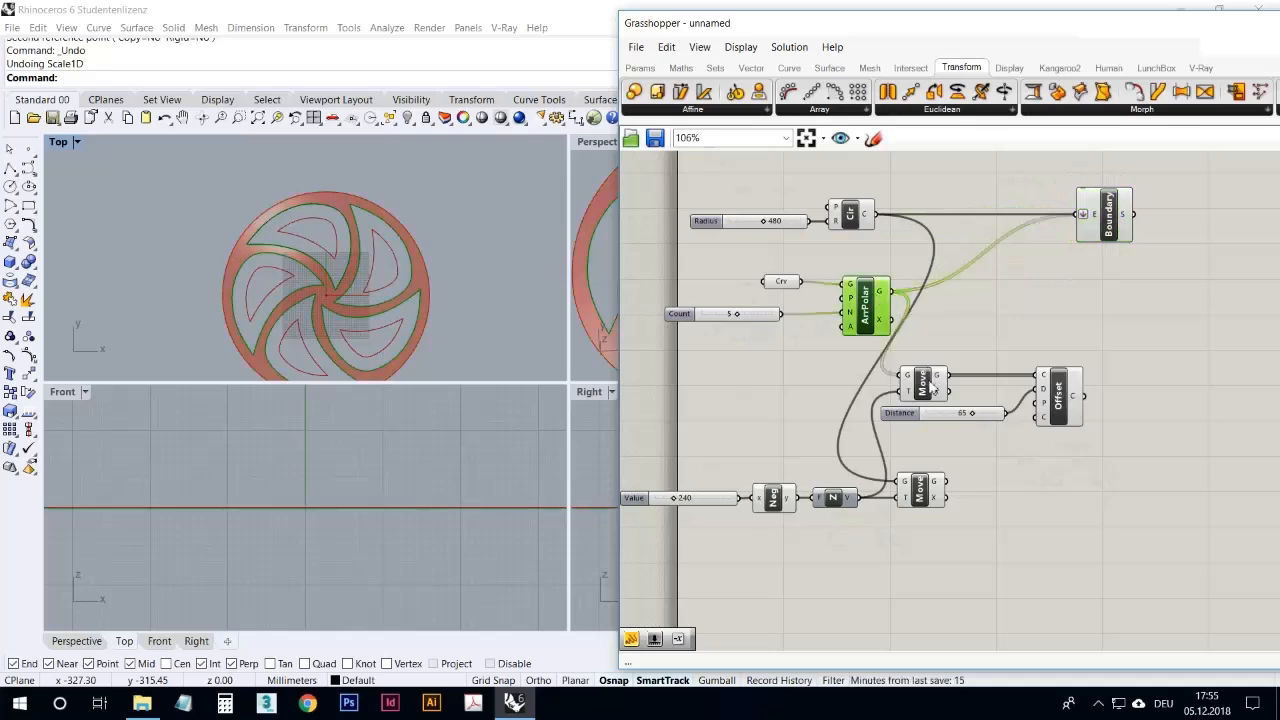
left_click(1050, 424)
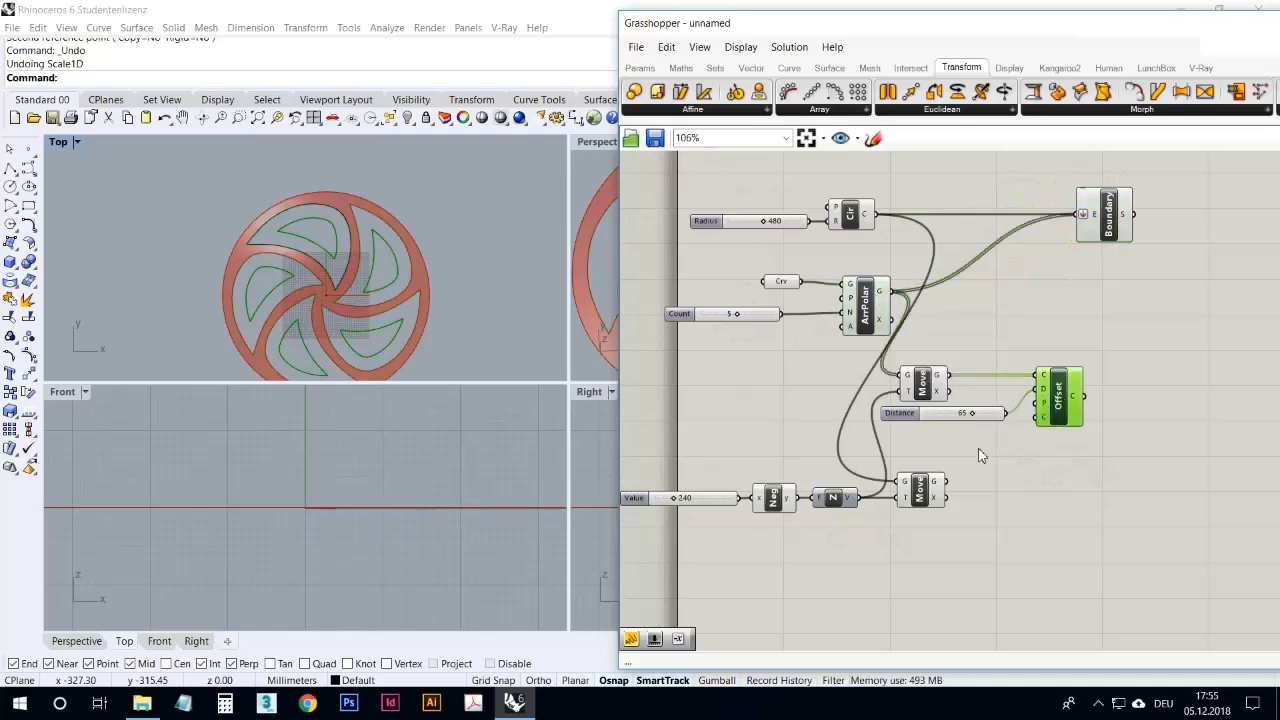
left_click(922, 385)
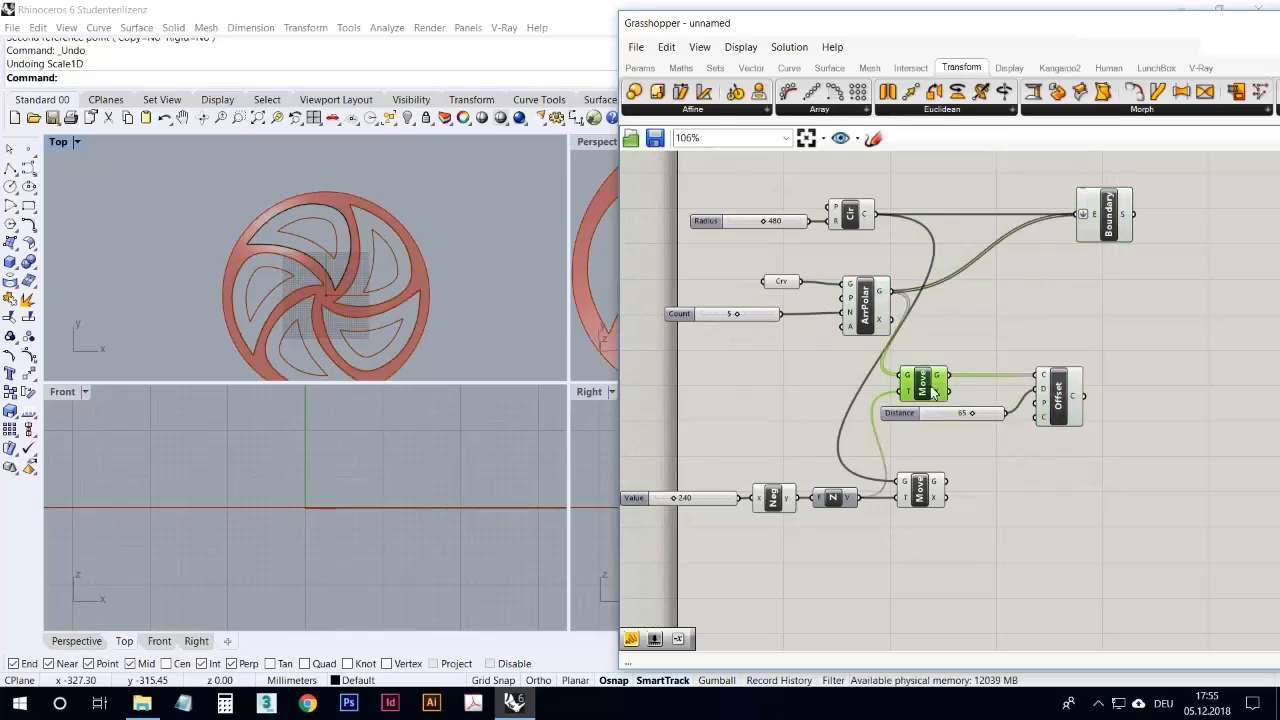
double_click(586, 144)
right_click_drag(541, 237, 505, 208)
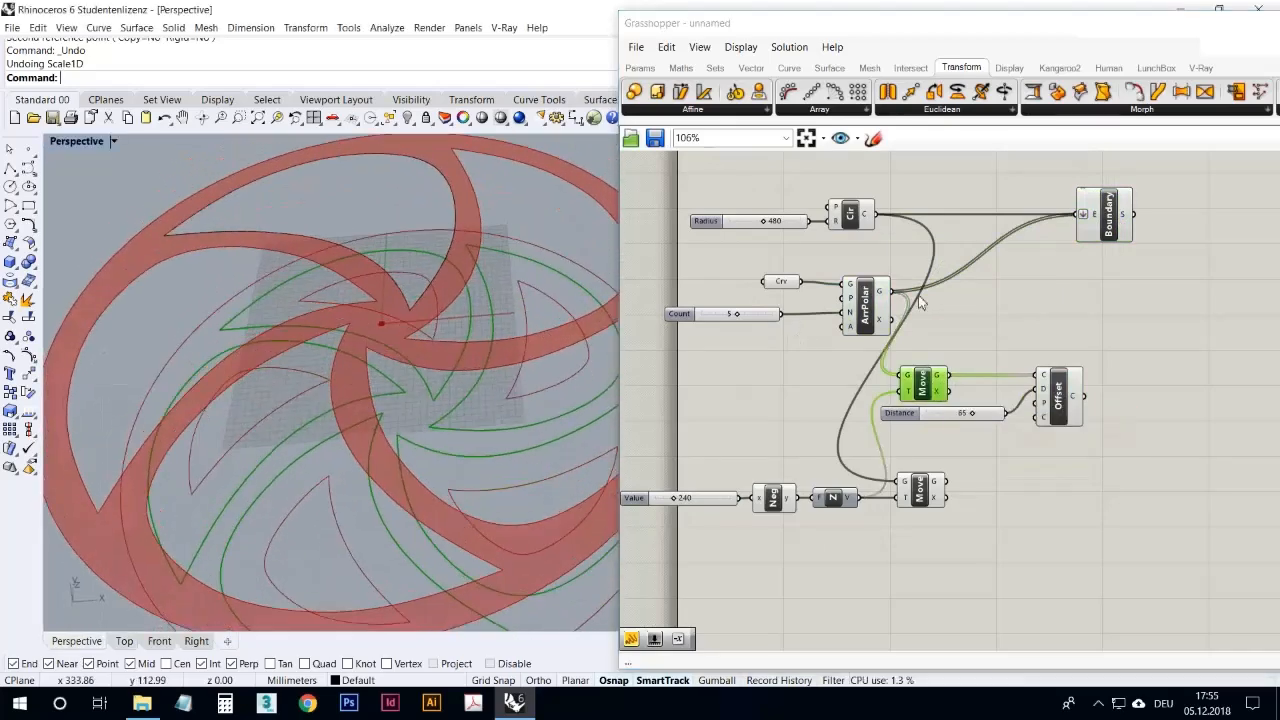
right_click(981, 313)
left_click(1002, 341)
left_click(958, 358)
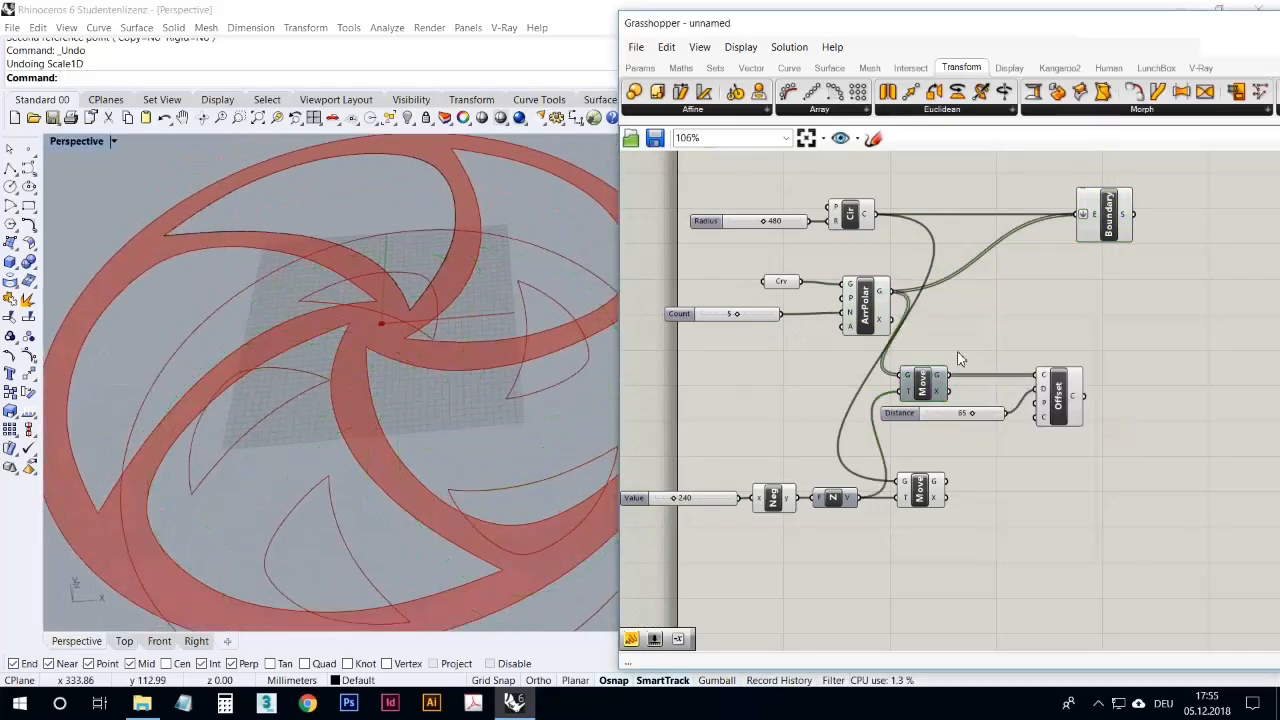
Step: Highlight the lowered circle and examine its position relative to the wheel in the Perspective view
right_click_drag(560, 365, 464, 345)
left_click(936, 497)
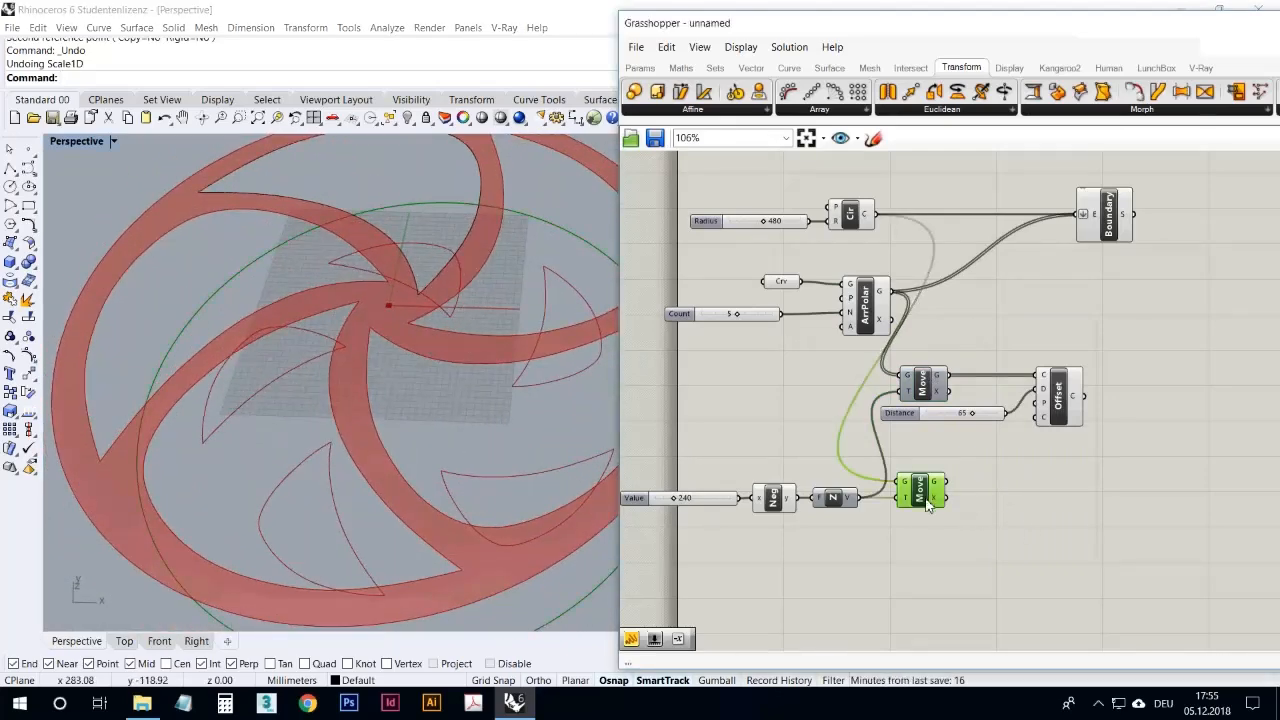
mouse_move(514, 471)
right_mouse_down()
mouse_move(466, 531)
mouse_move(457, 360)
mouse_move(491, 460)
mouse_move(449, 466)
mouse_move(474, 478)
mouse_move(491, 543)
mouse_move(509, 466)
mouse_move(490, 465)
mouse_move(505, 470)
right_mouse_up()
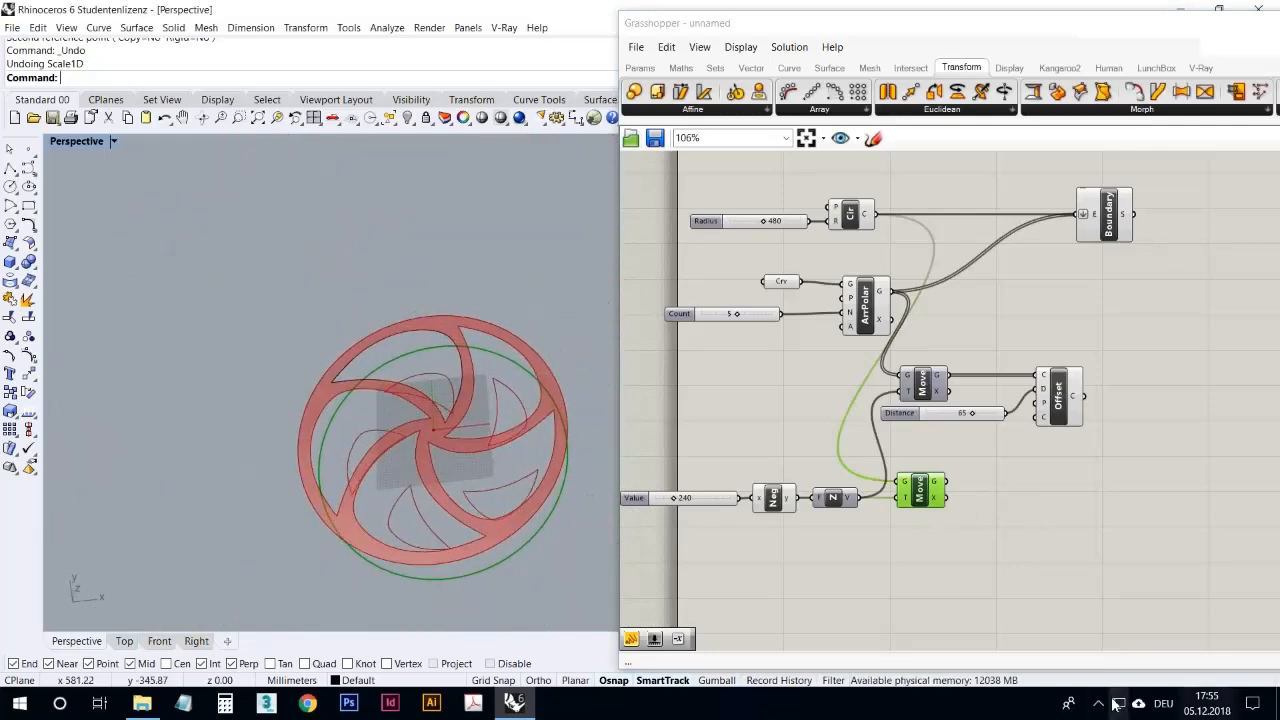
left_click(1098, 703)
left_click_drag(1101, 682, 1098, 703)
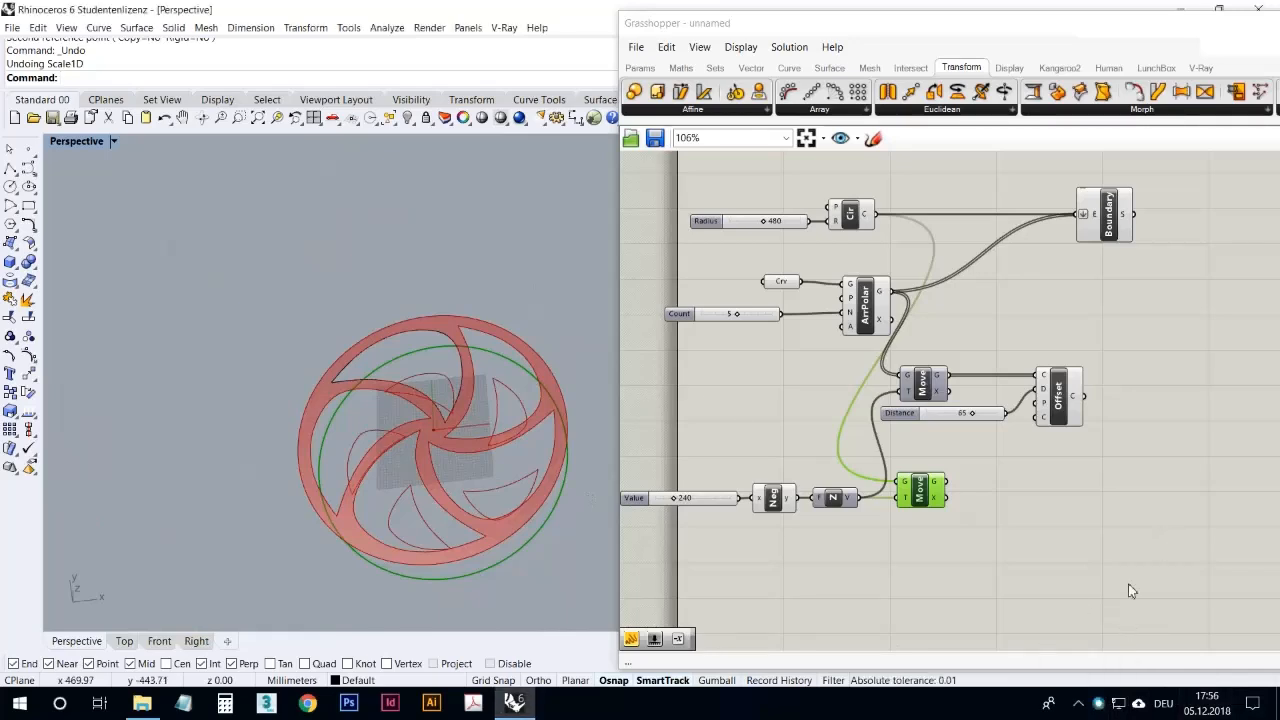
left_click(1091, 559)
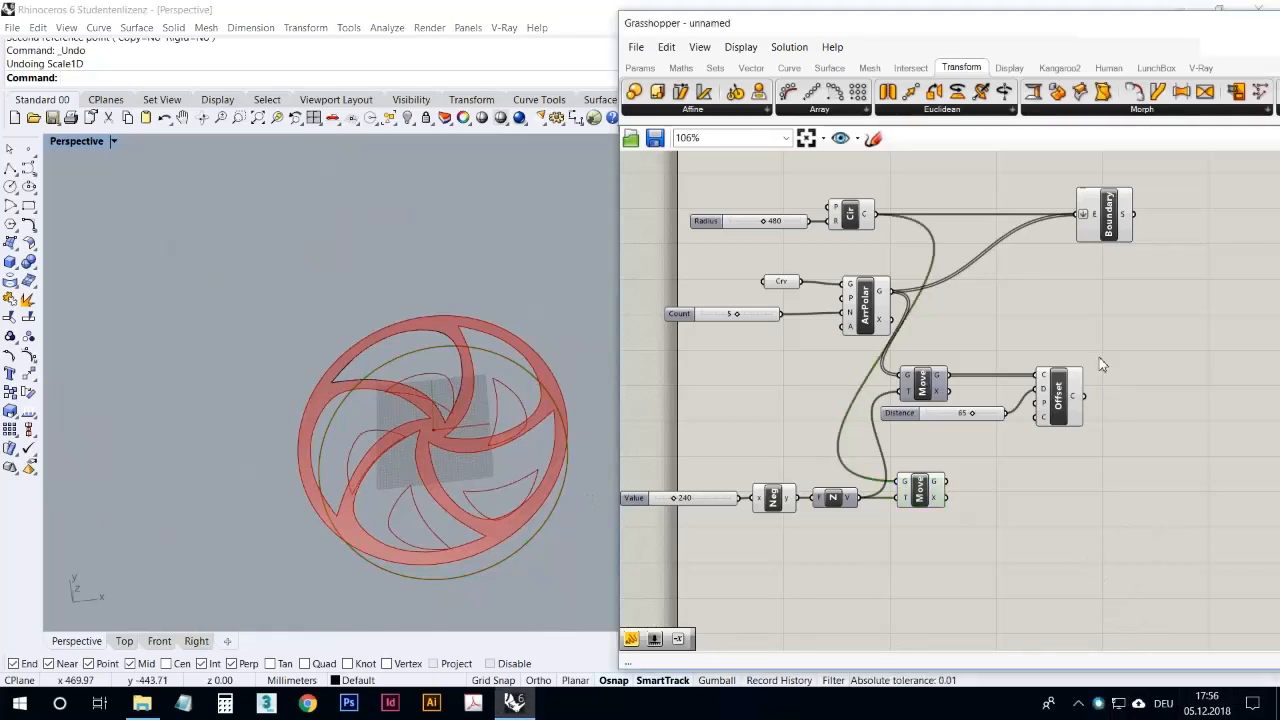
Step: Duplicate the Boundary Surfaces component and feed the copy with the offset blade curves and the lowered circle
left_click_drag(932, 487, 990, 491)
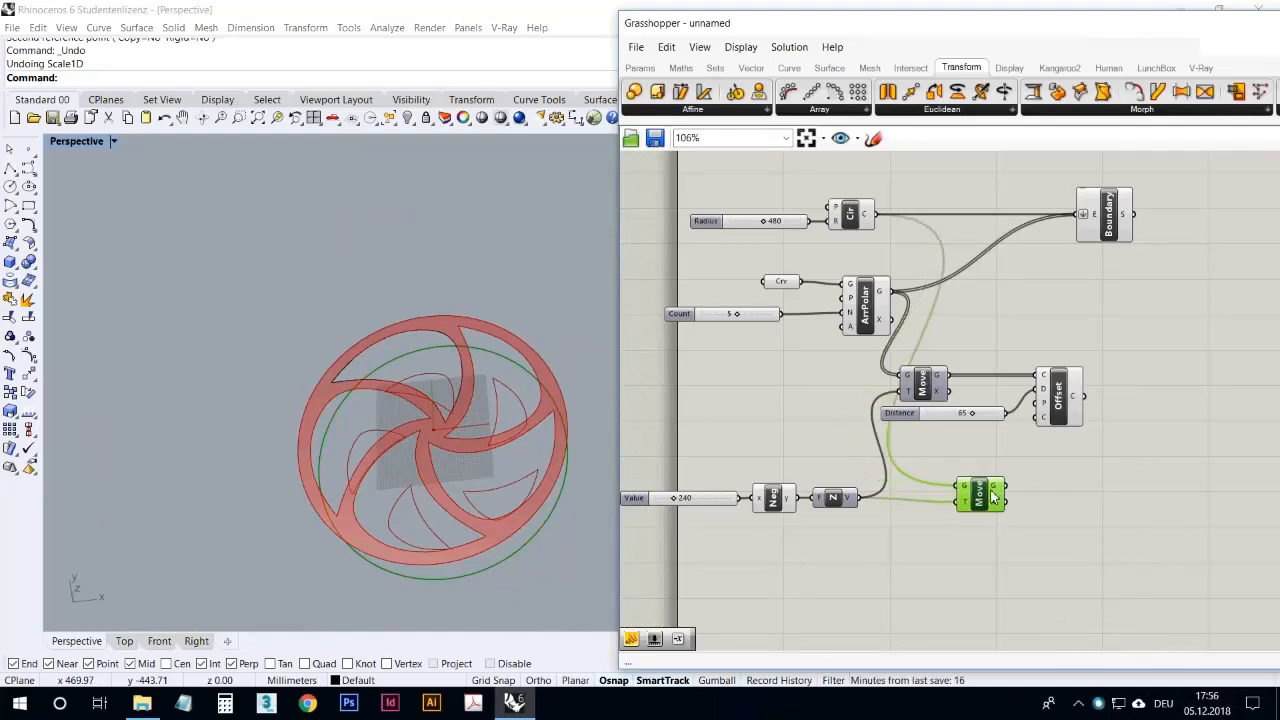
left_click(1074, 506)
left_click(1113, 236)
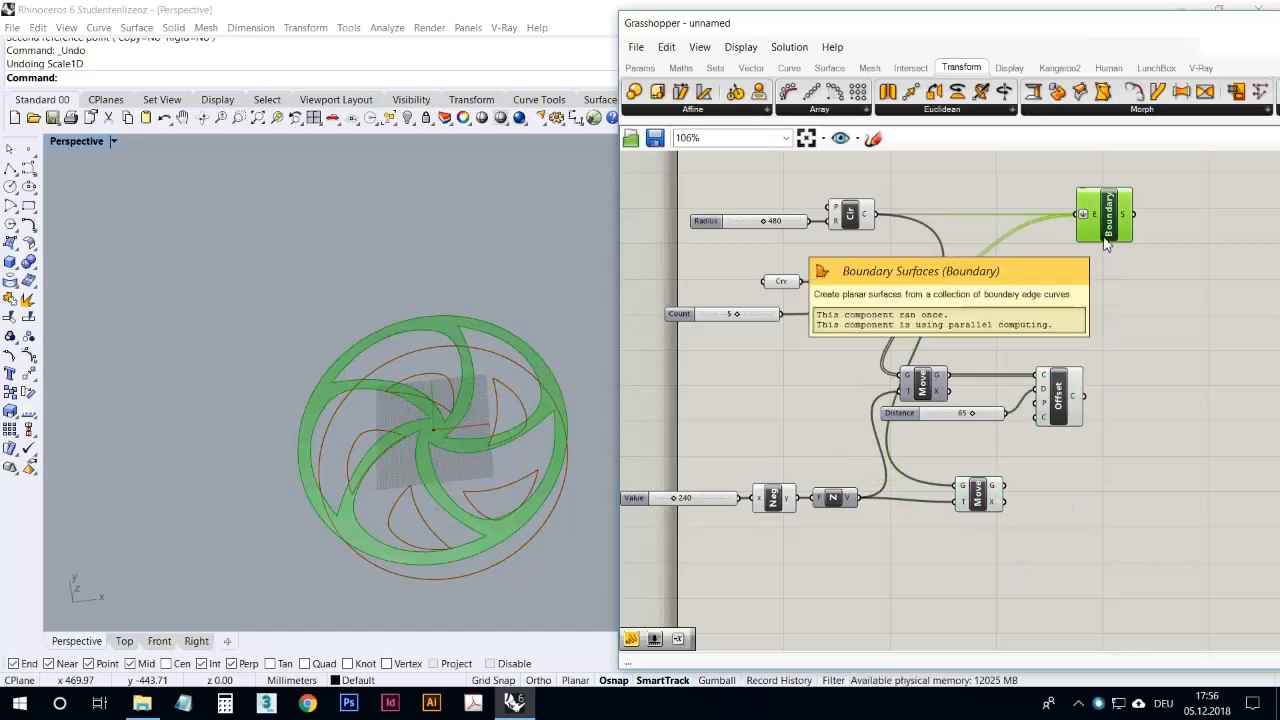
key("ctrl+c")
key("ctrl+v")
left_click_drag(1109, 241, 1165, 475)
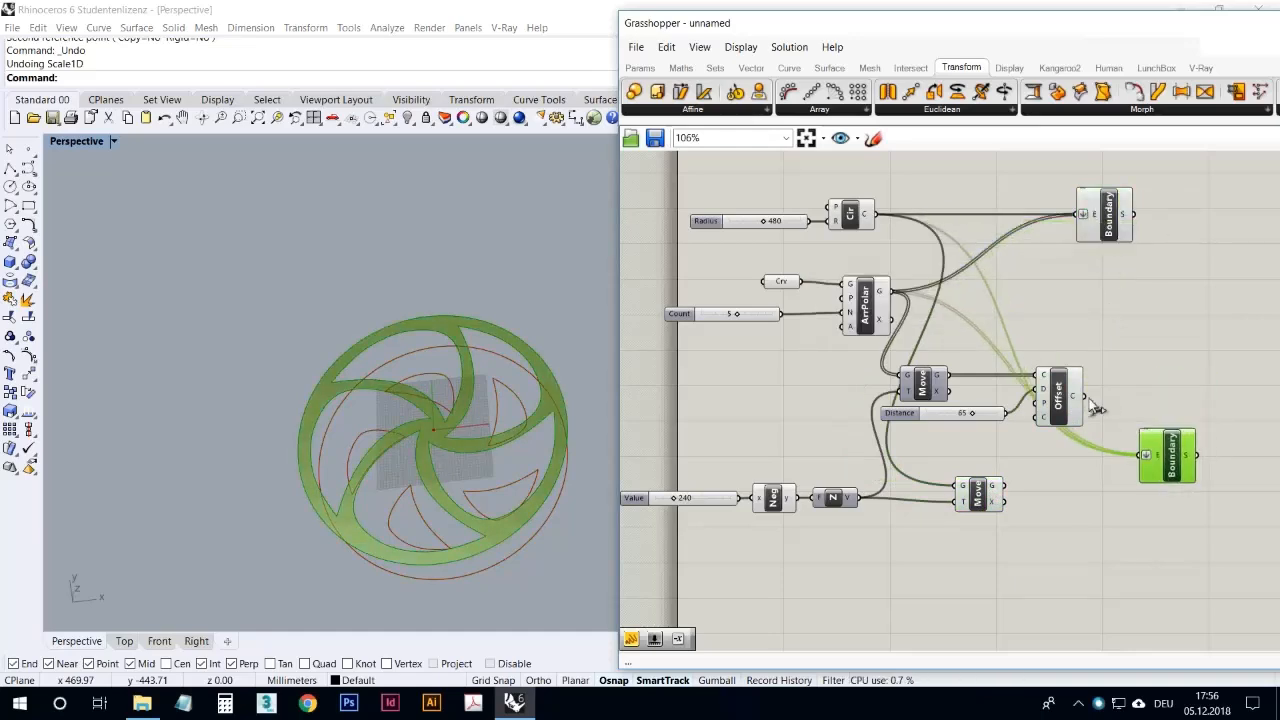
left_click_drag(1004, 486, 1147, 462)
left_click(1170, 466)
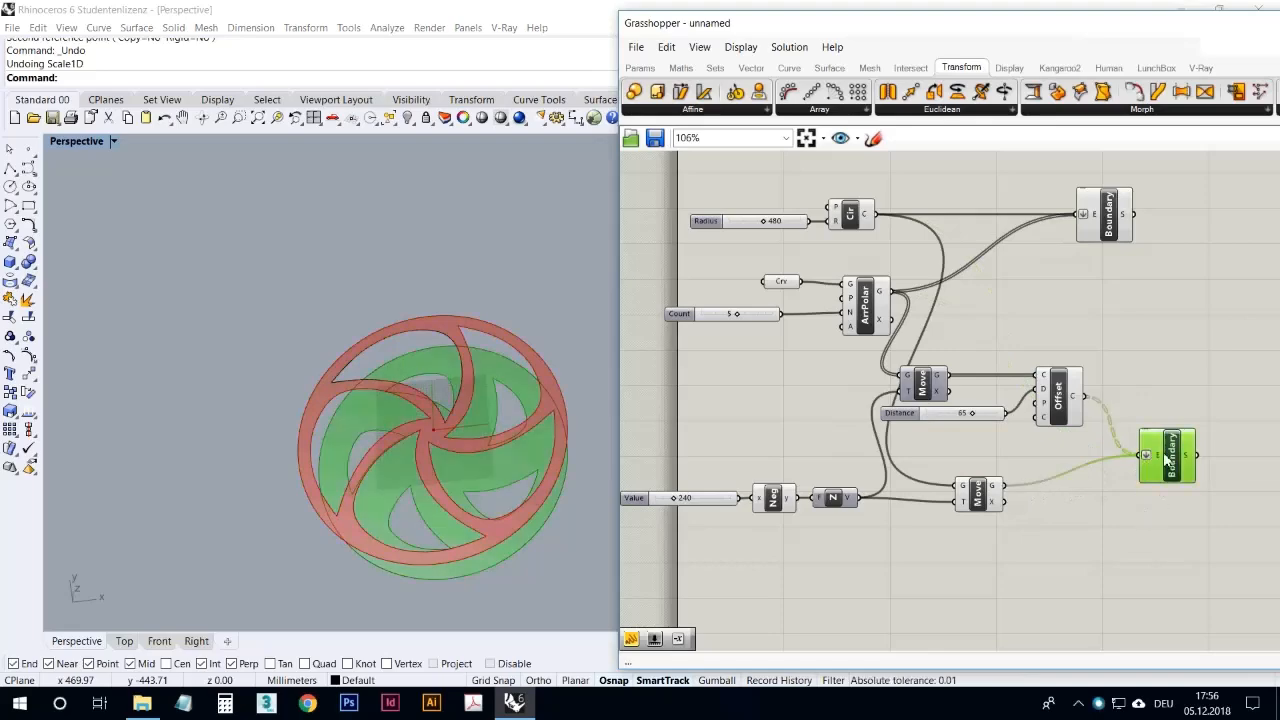
Step: Reposition the original Boundary Surfaces component so it lines up roughly with its copy
right_click_drag(423, 366, 533, 351)
left_click_drag(1105, 220, 1177, 217)
left_click(1146, 307)
right_click_drag(1147, 313, 1047, 305)
Step: Compare the original arrayed blade curves with the lowered offset curves by highlighting the ArrPolar and Offset components
left_click(773, 285)
left_click(970, 402)
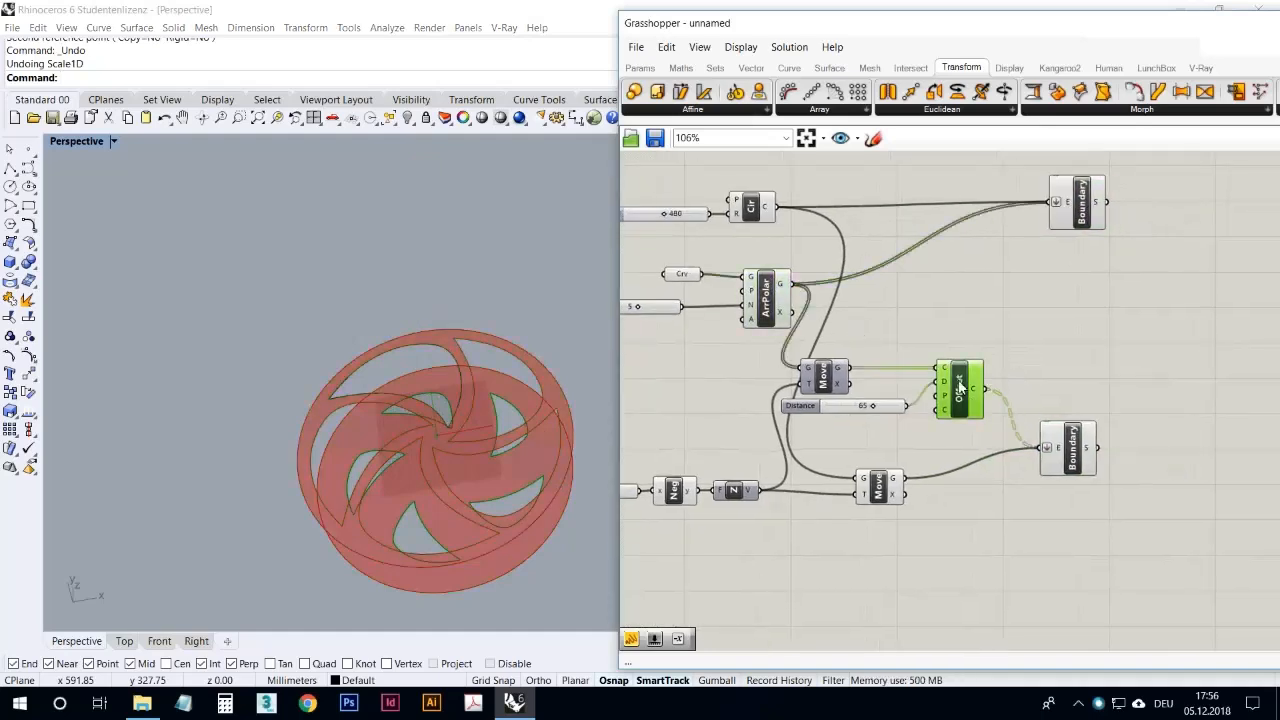
left_click(783, 301)
mouse_move(783, 300)
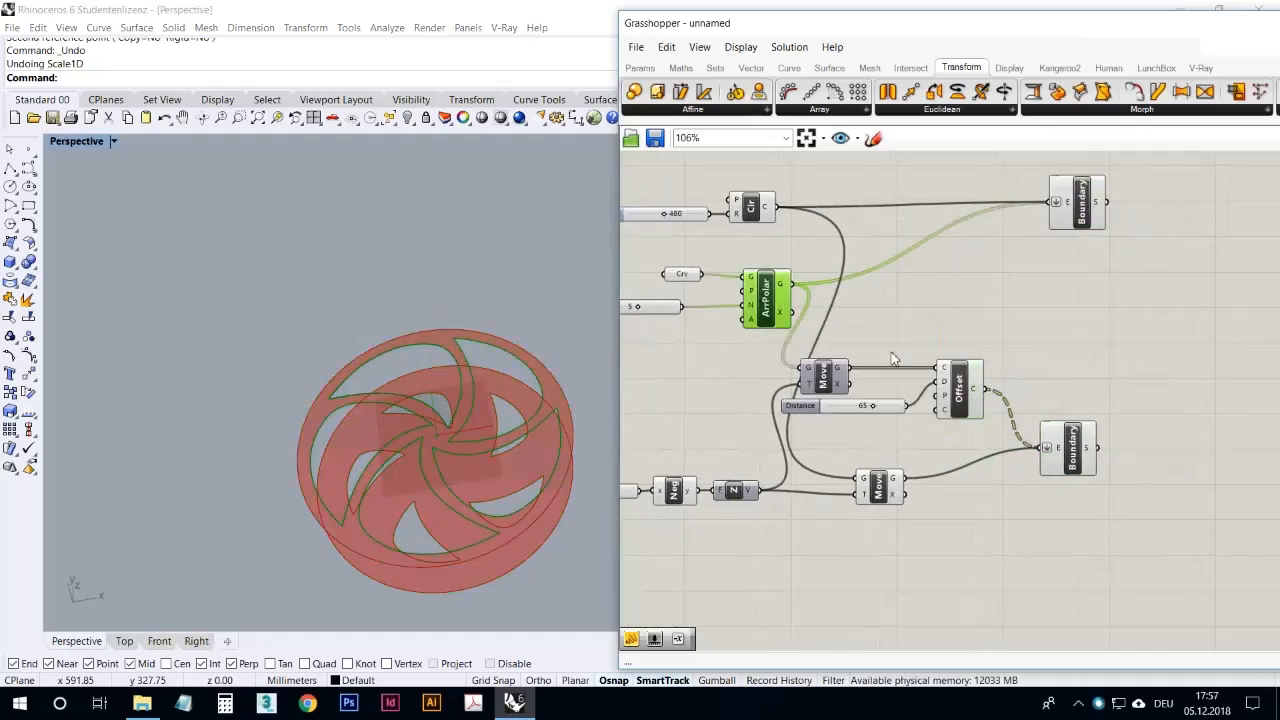
left_click(962, 392)
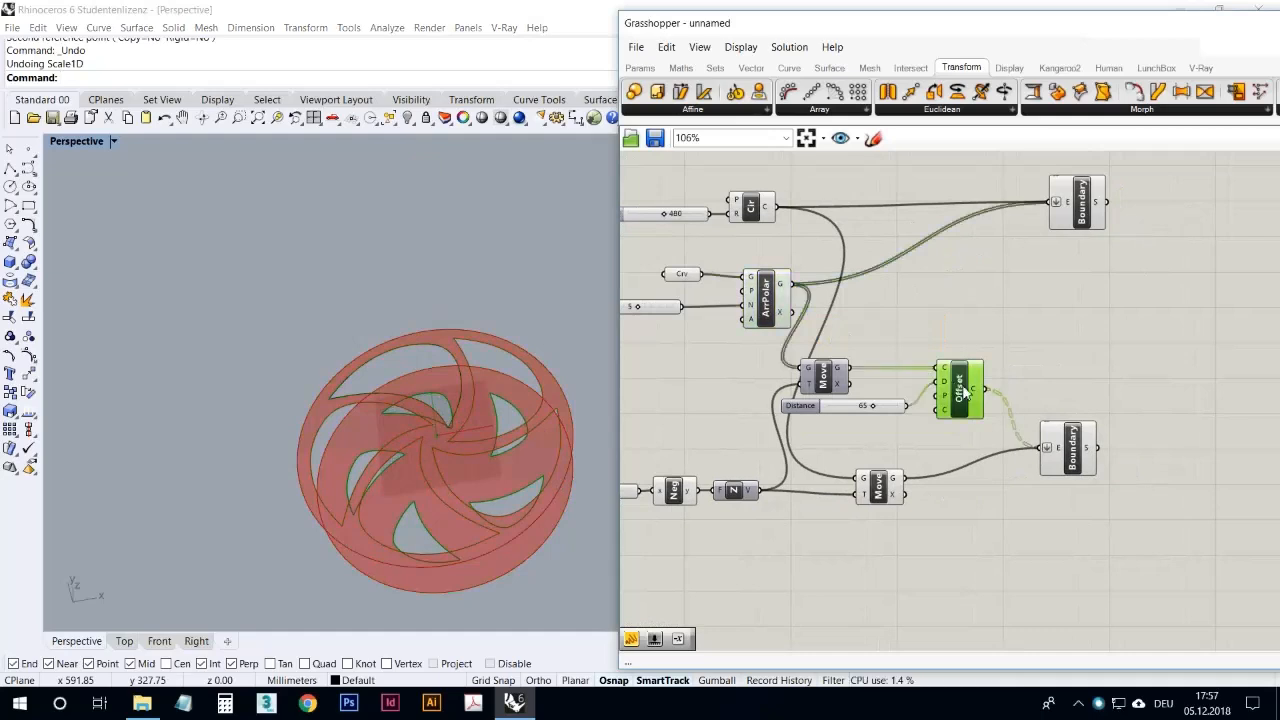
Step: Add a Ruled Surface component between the two Boundary Surfaces components
double_click(1050, 345)
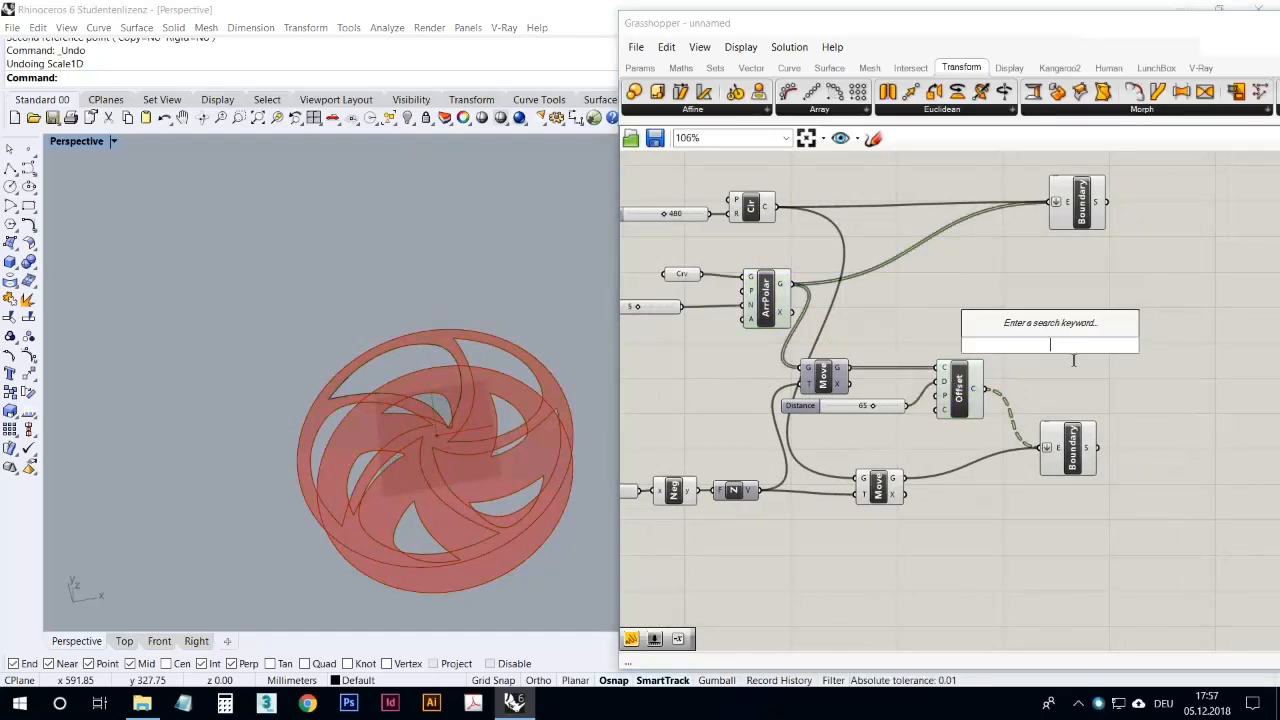
type("ruled")
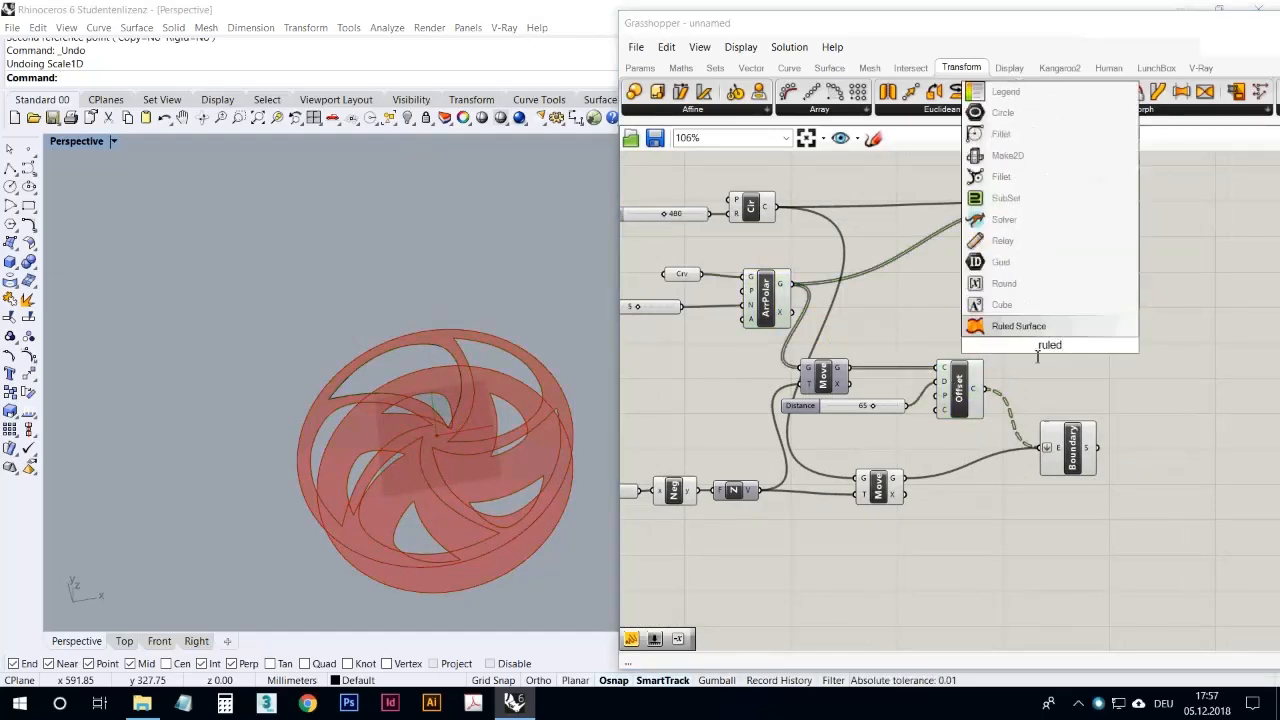
left_click(1028, 327)
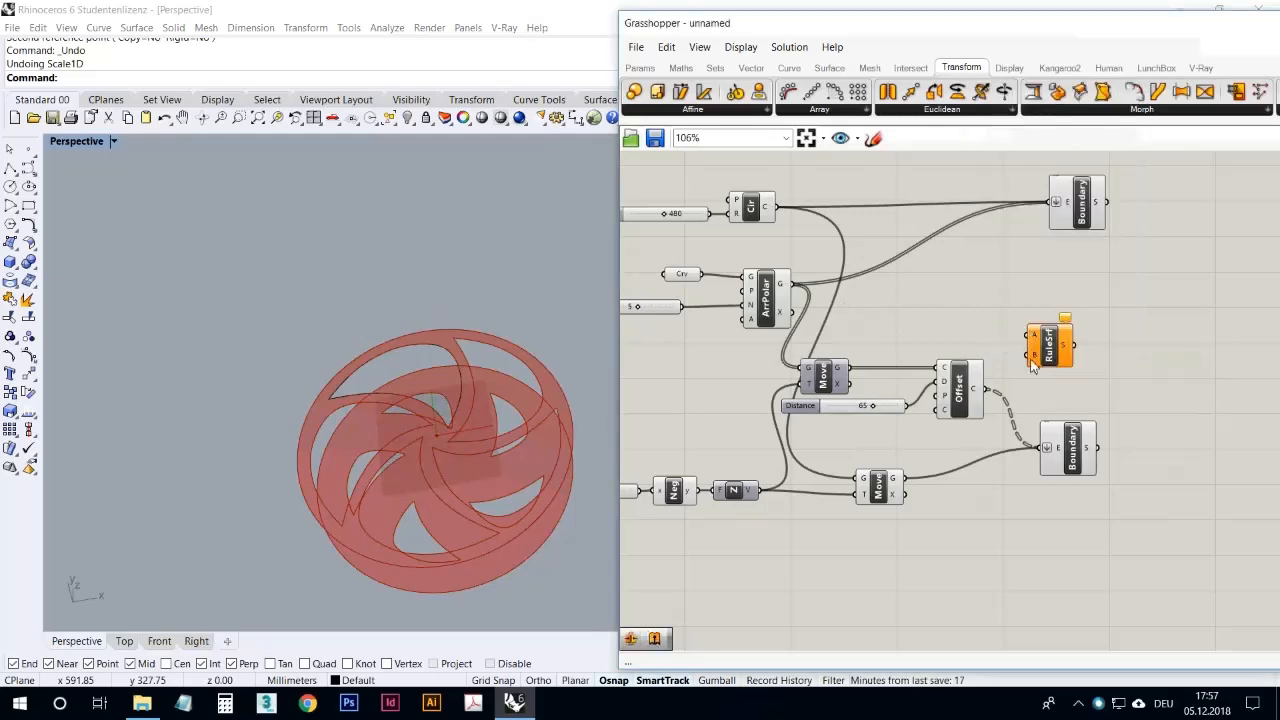
double_click(1020, 296)
type("loft")
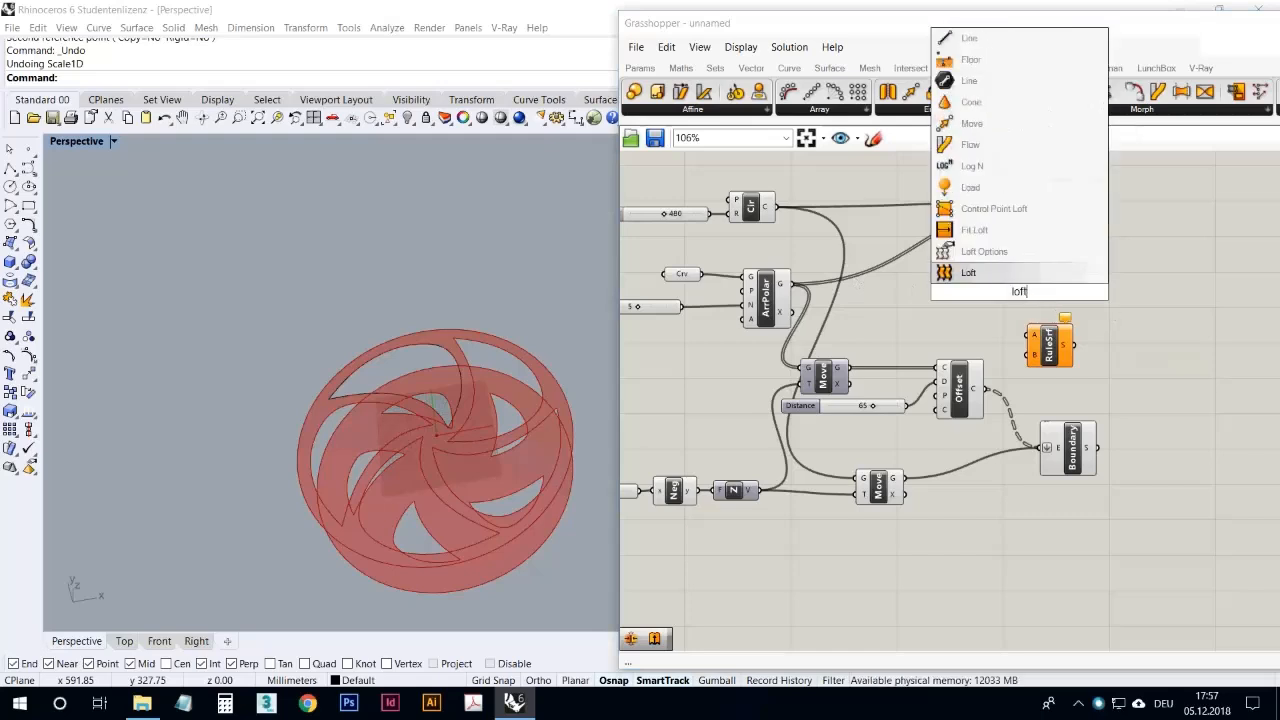
left_click(1046, 272)
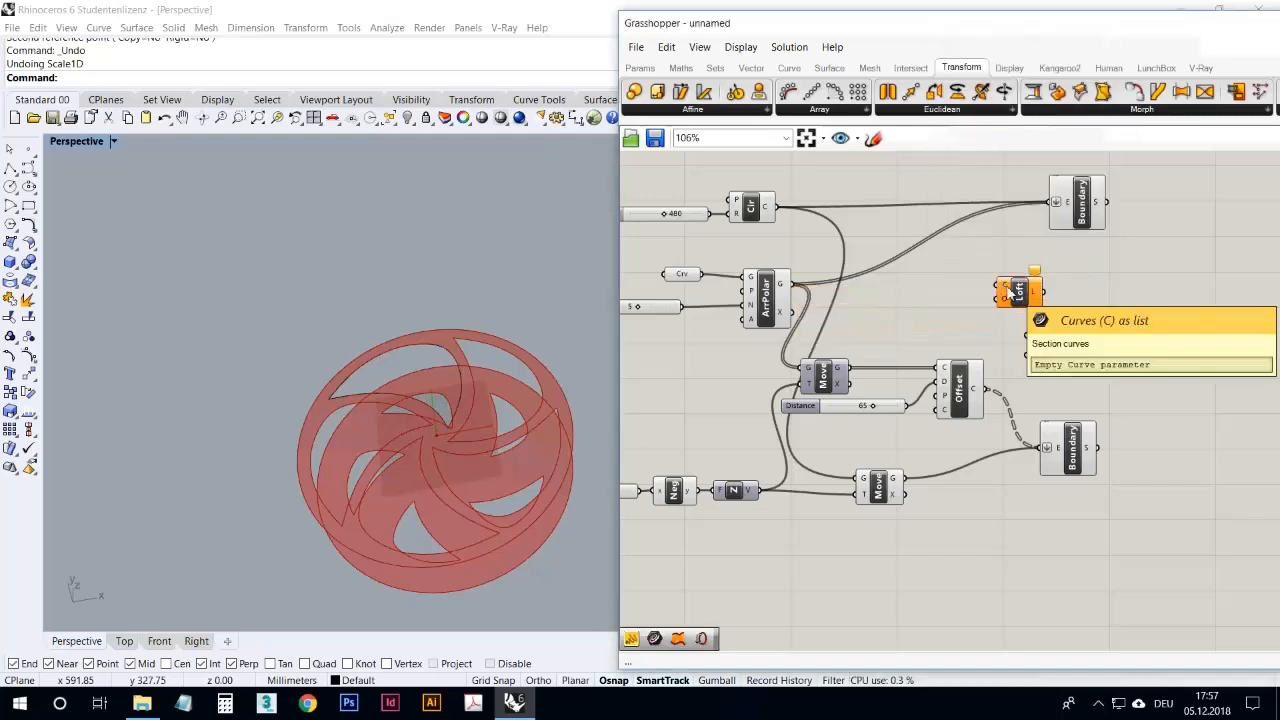
left_click(1048, 343)
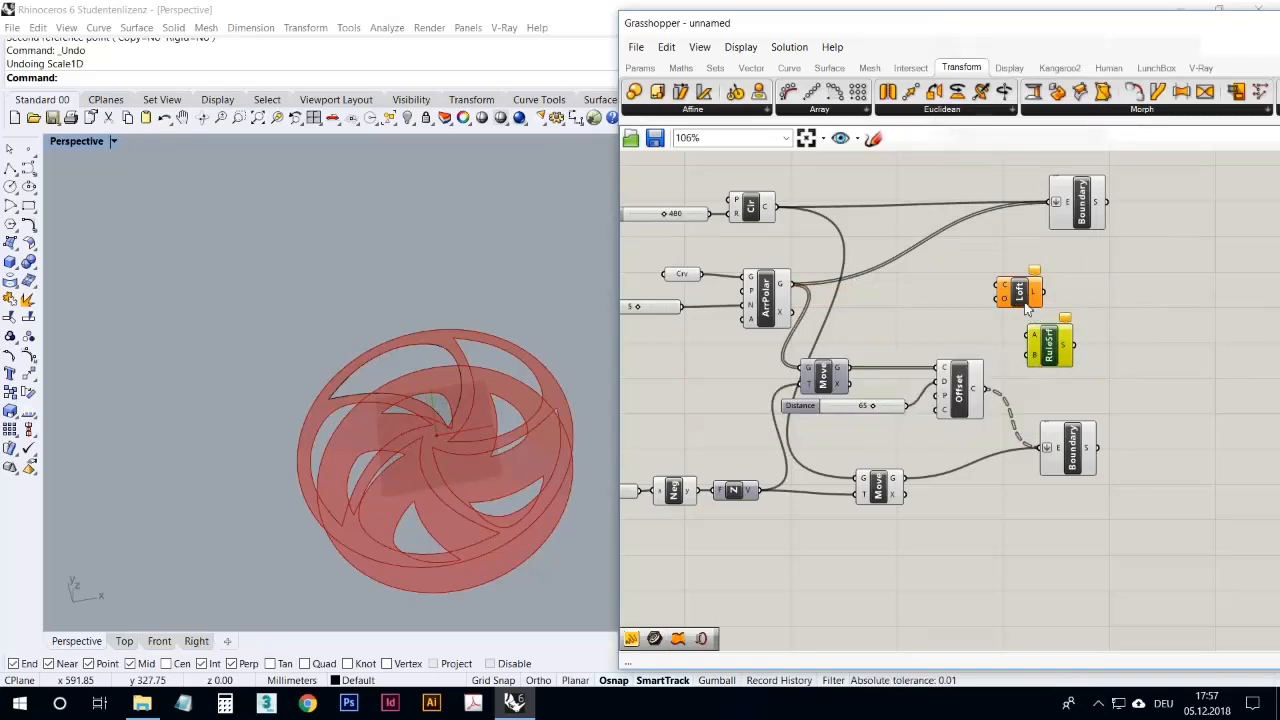
left_click(1020, 294)
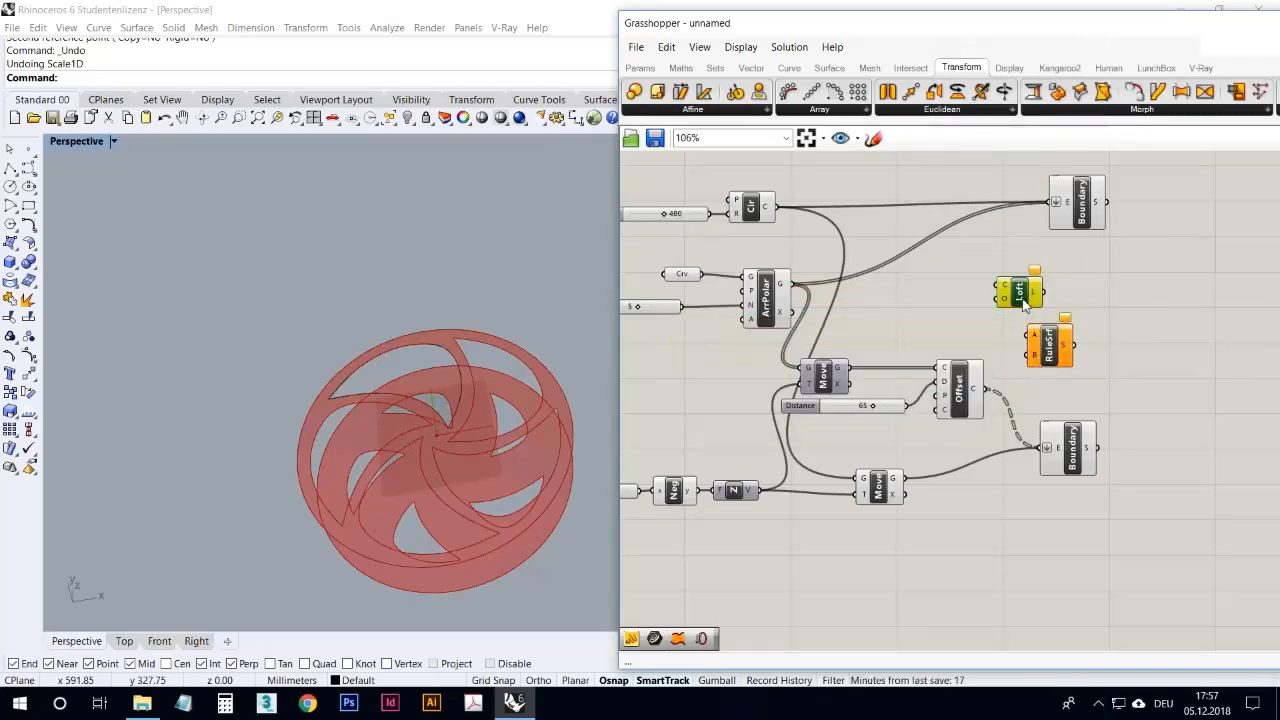
key("Delete")
Step: Build ruled surfaces from the arrayed blade curves as A and the offset curves as B, and place the component between the Boundary components
left_click(1036, 350)
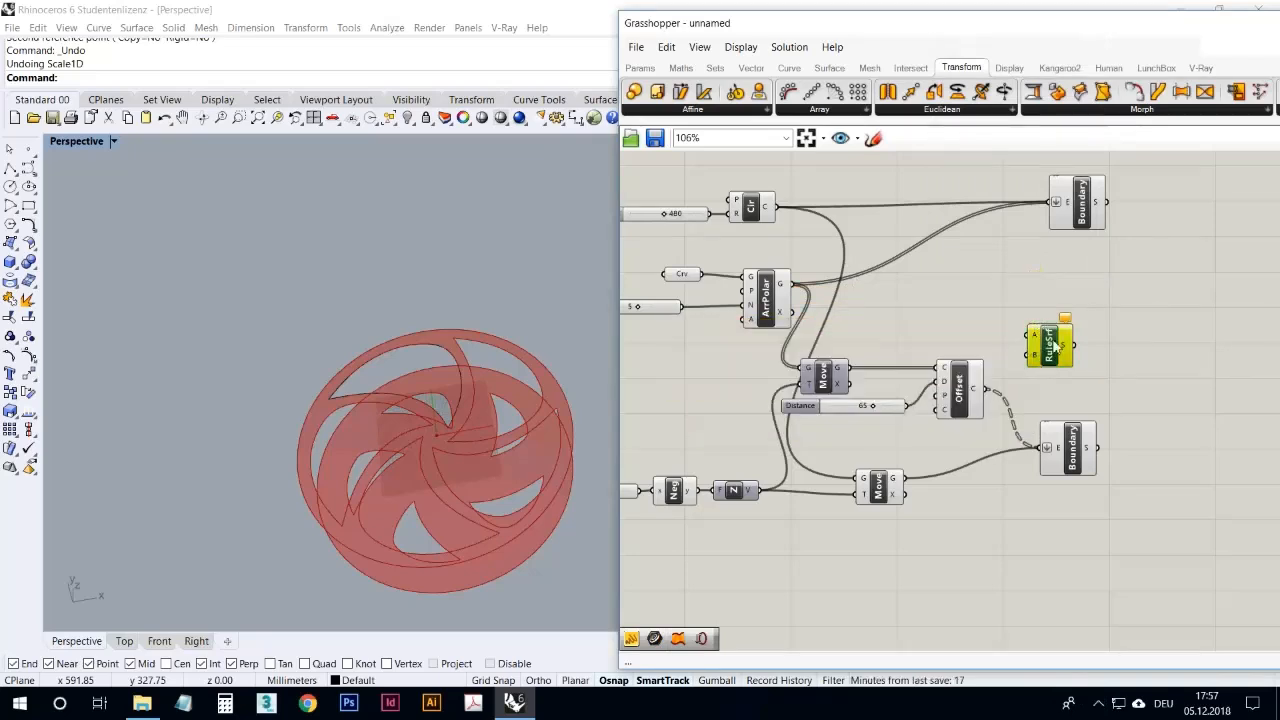
left_click(778, 298)
left_click(845, 306)
left_click_drag(793, 285, 1036, 336)
left_click_drag(988, 389, 1071, 330)
right_click_drag(539, 359, 574, 340)
left_click_drag(1080, 340, 1071, 309)
left_click(1071, 356)
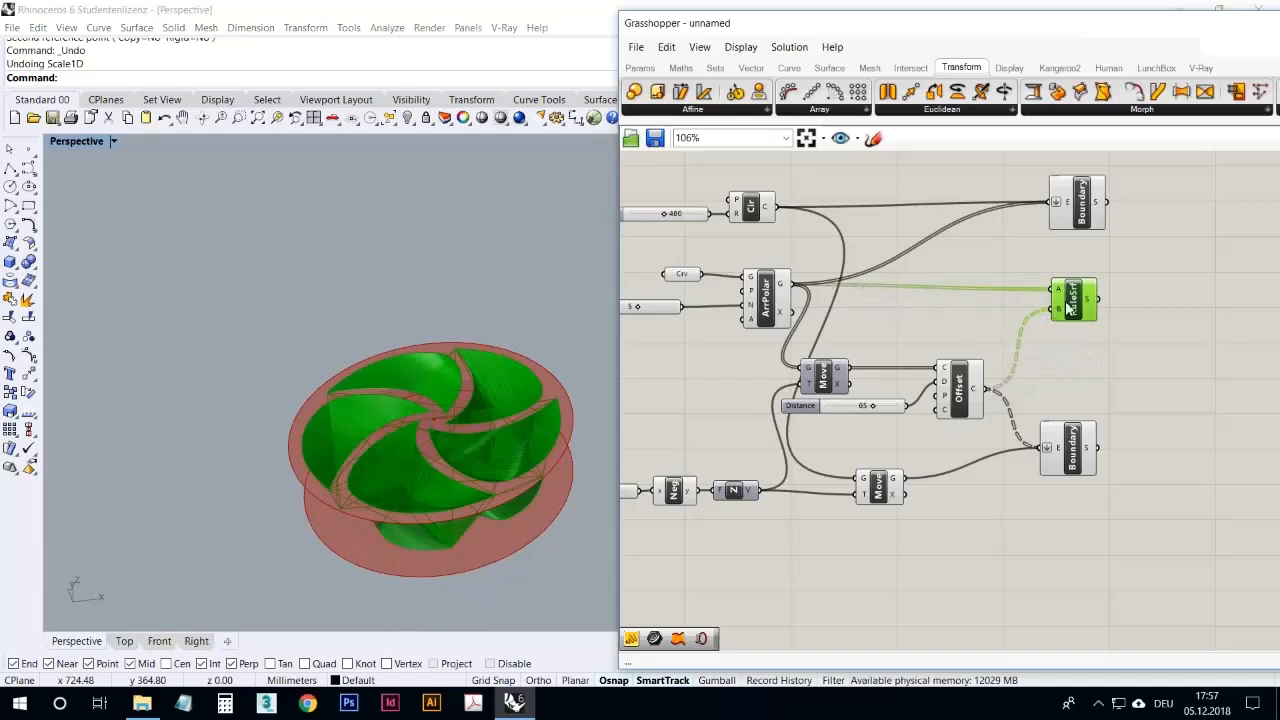
left_click(1049, 366)
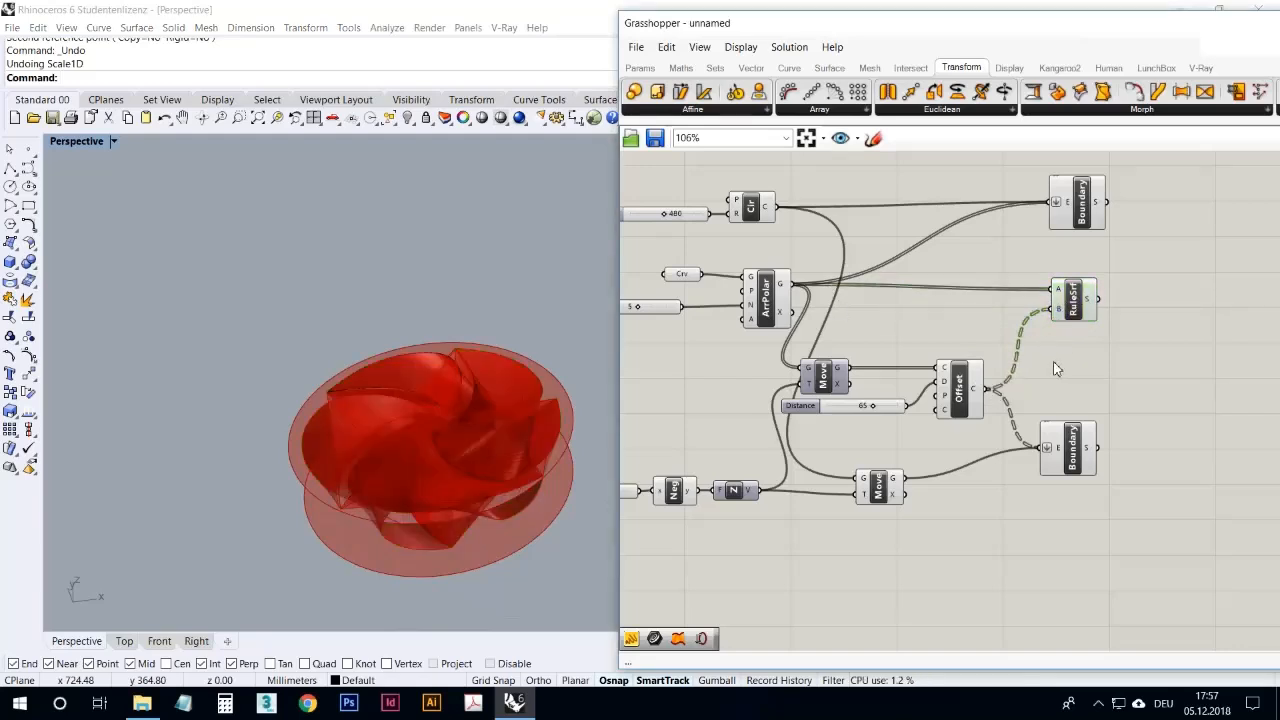
Step: Place a Panel on the canvas and connect it to the geometry output of the polar array
left_click(640, 68)
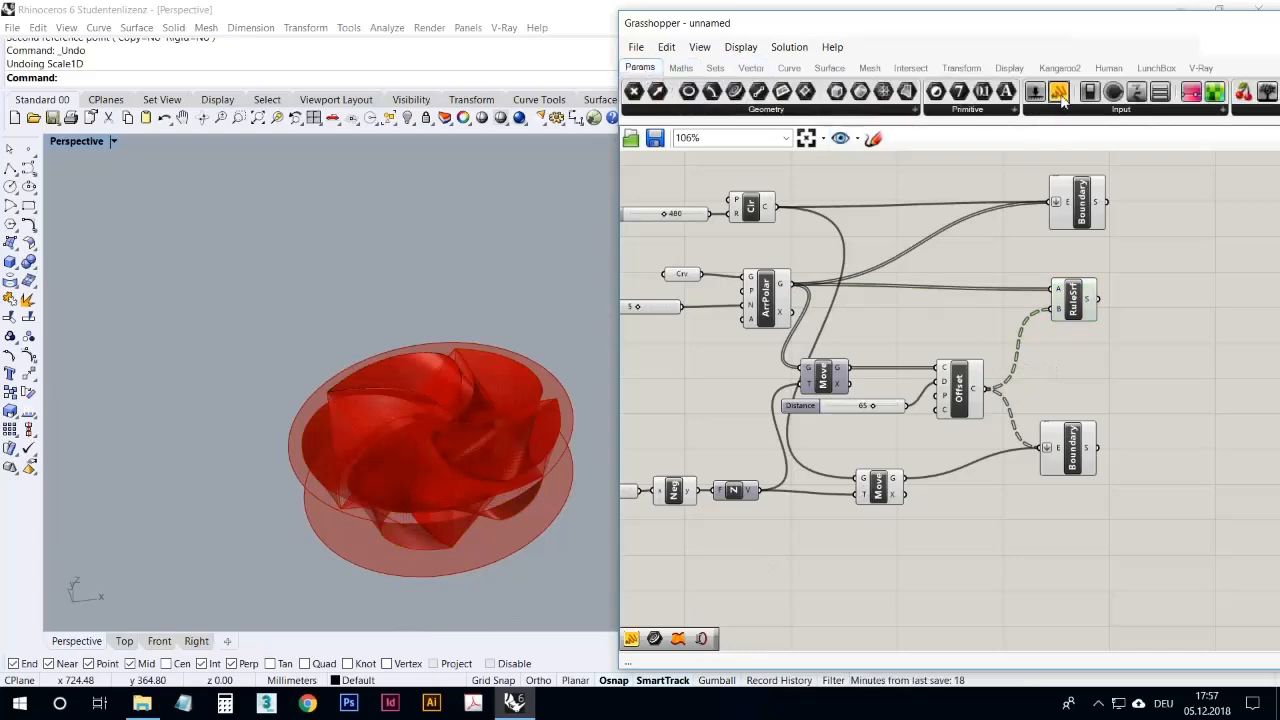
left_click_drag(1060, 95, 938, 252)
left_click_drag(792, 284, 882, 252)
left_click_drag(917, 293, 916, 218)
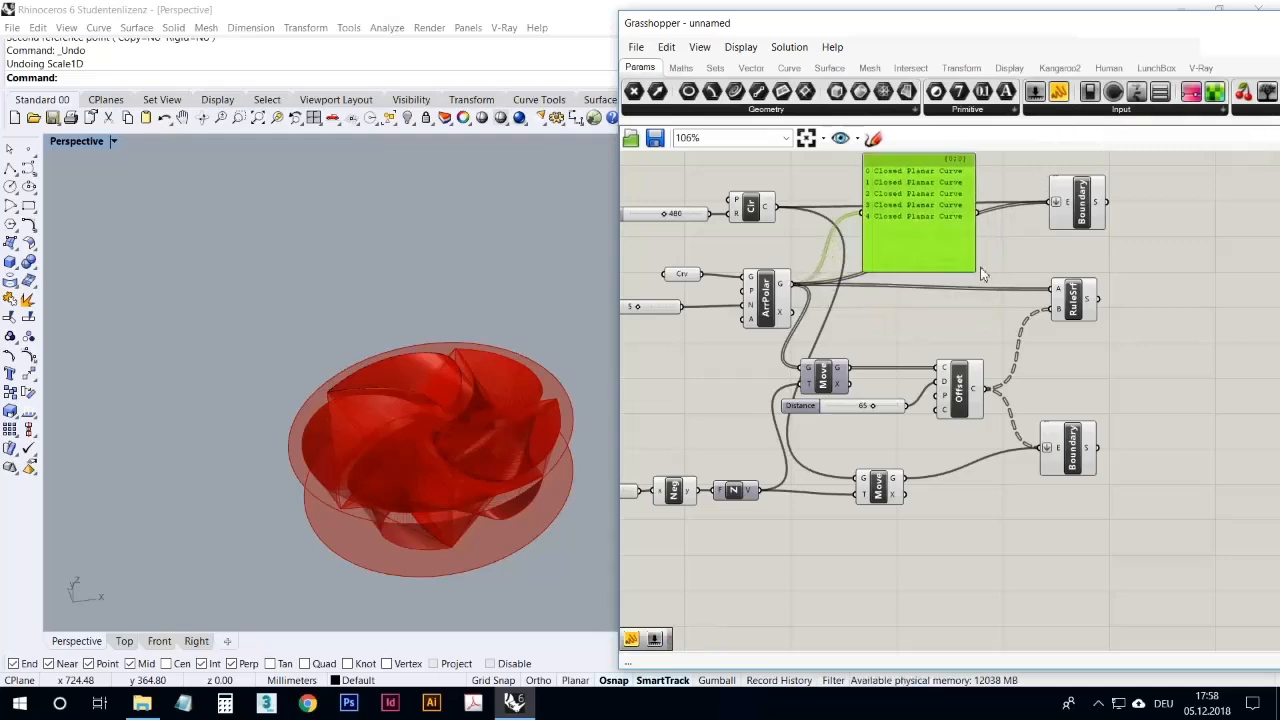
Step: Shift the Ruled Surface component farther out and reposition the panel beside the ArrPolar component
left_click_drag(1084, 298, 1126, 307)
left_click(771, 296)
left_click(1116, 308)
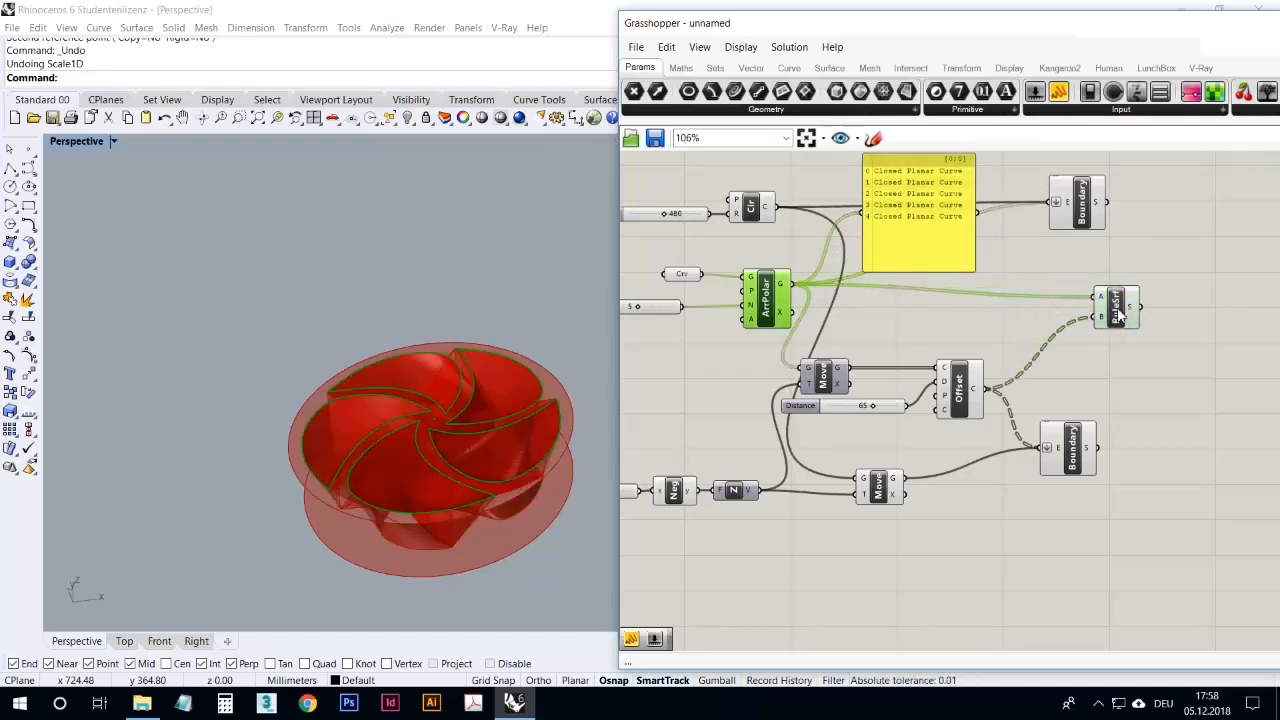
left_click_drag(922, 232, 917, 305)
Step: Duplicate the panel, connect the copy to the Offset output, and enlarge and place it beside the lower Boundary component
left_click(941, 377)
left_click(942, 323)
left_click_drag(940, 318, 1156, 410, "alt")
left_click_drag(987, 388, 1070, 378)
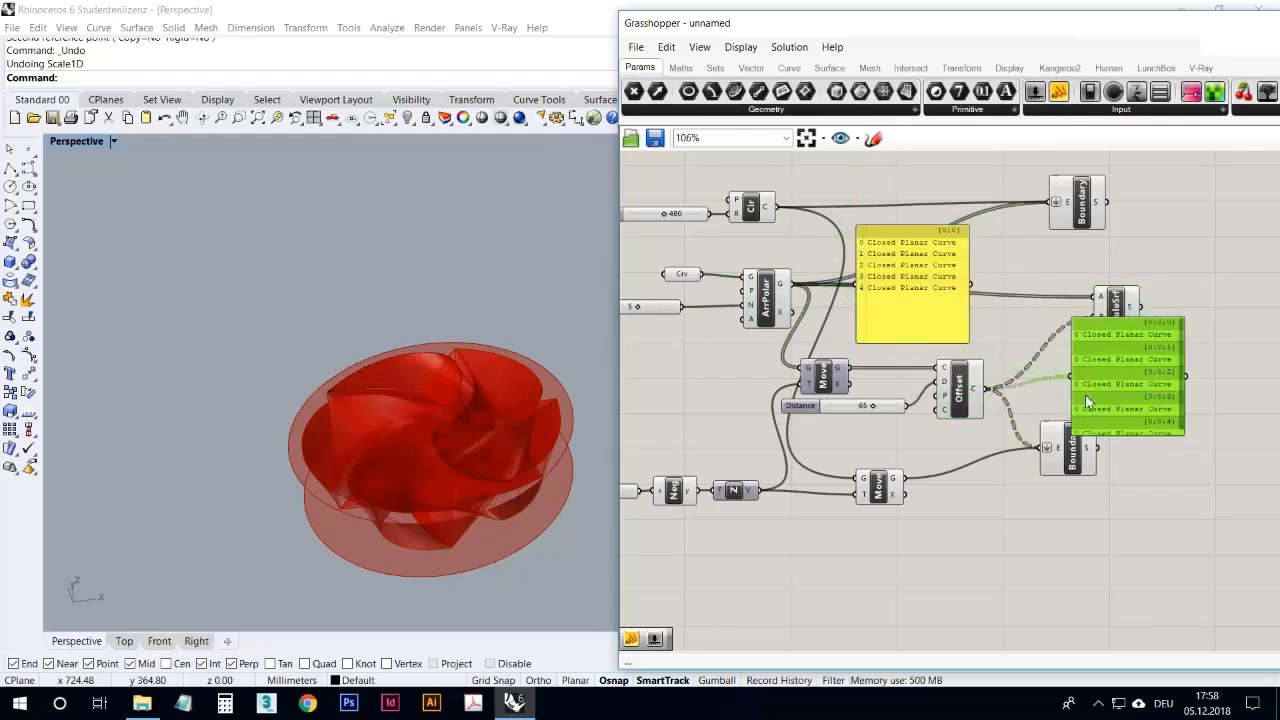
left_click_drag(1125, 447, 1123, 485)
left_click_drag(1120, 428, 1157, 446)
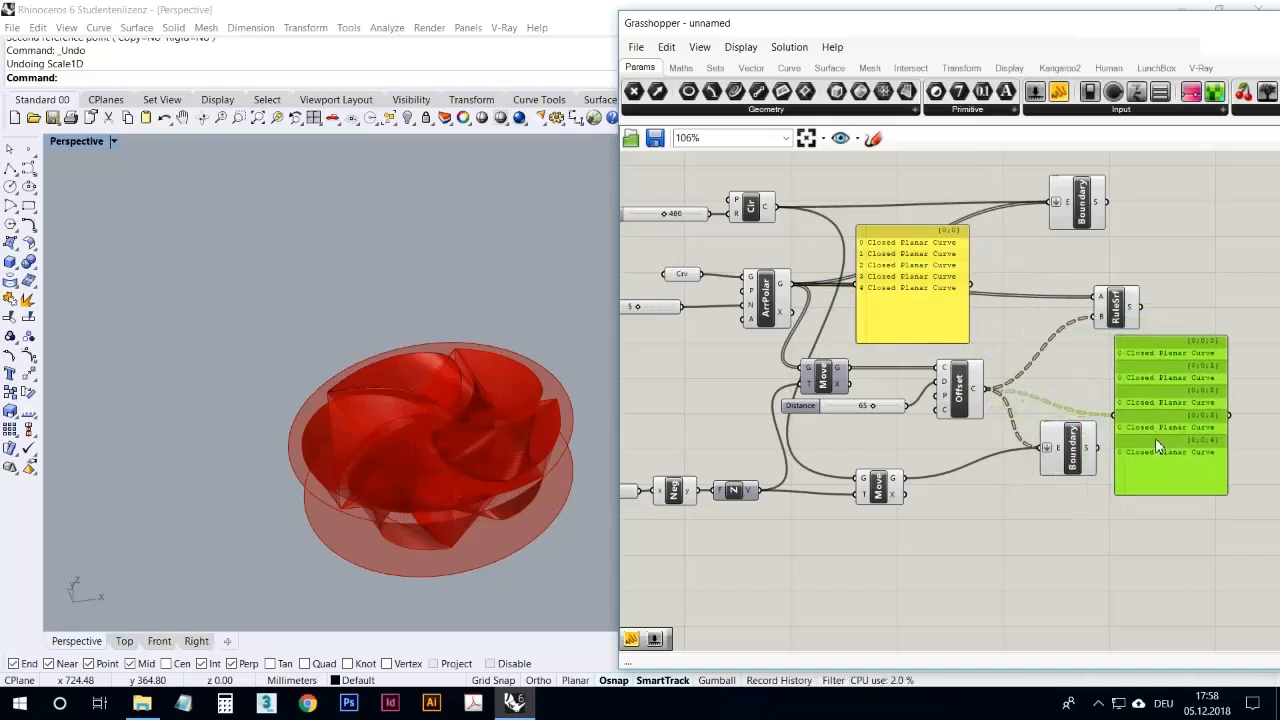
Step: Compare the data tree structures of the arrayed blade curves and the offset curves in their two panels
left_click(1010, 325)
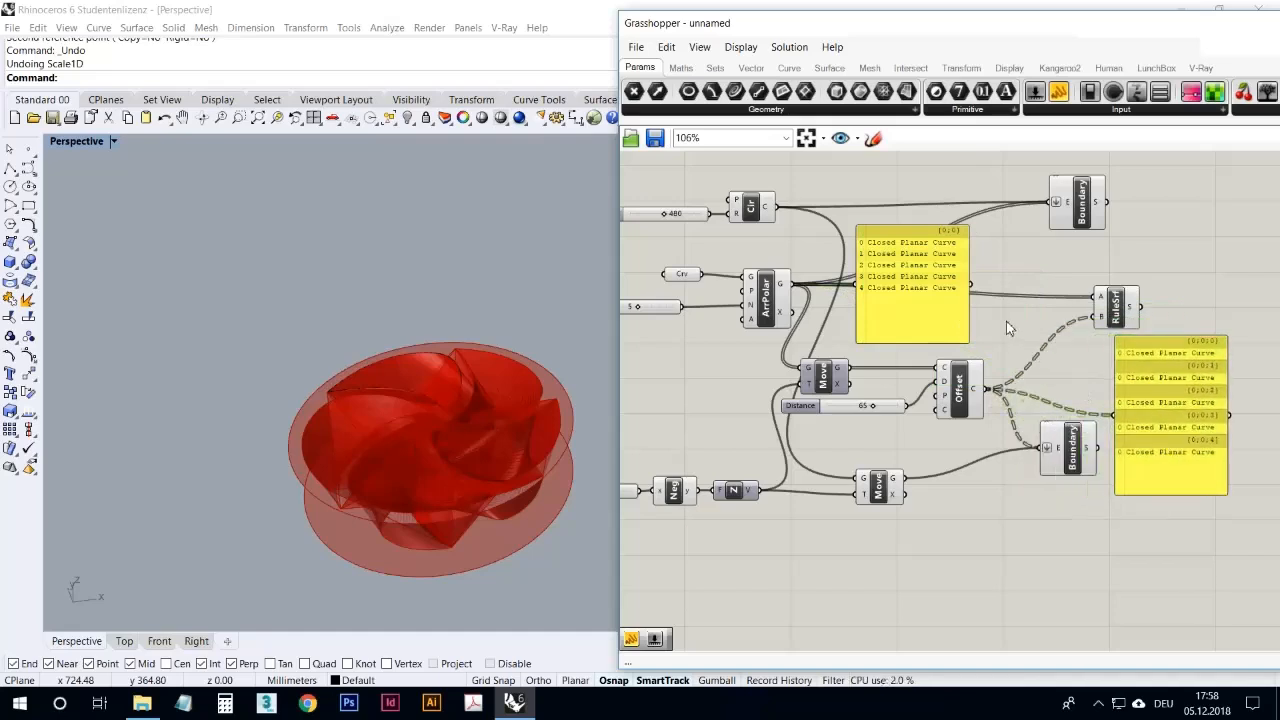
left_click(788, 296)
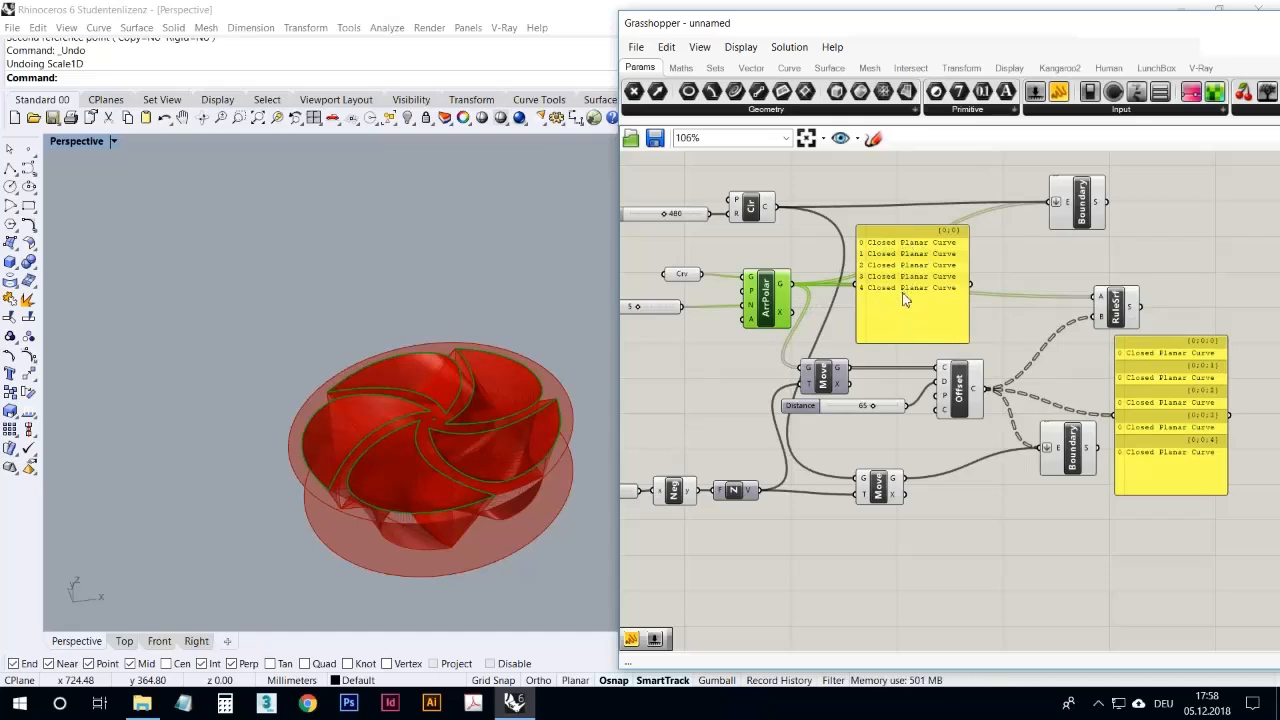
left_click(1018, 348)
left_click(962, 393)
left_click(1199, 317)
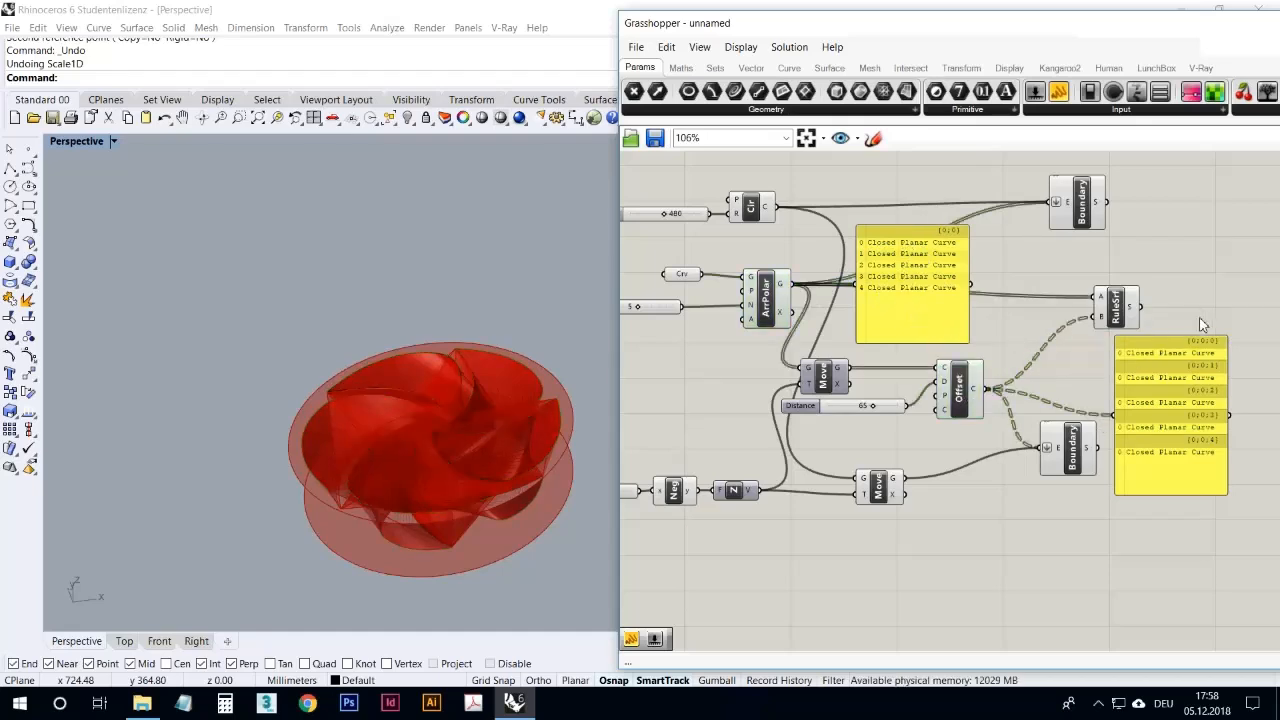
left_click(1179, 357)
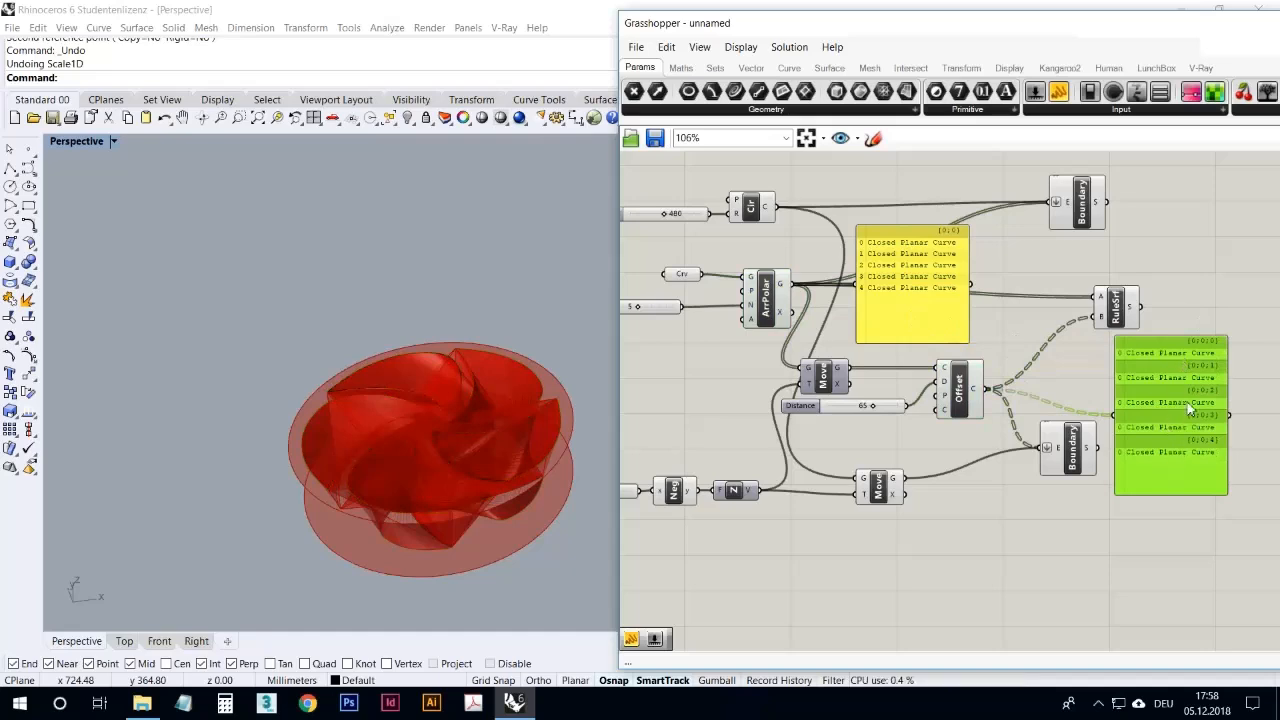
left_click(1188, 330)
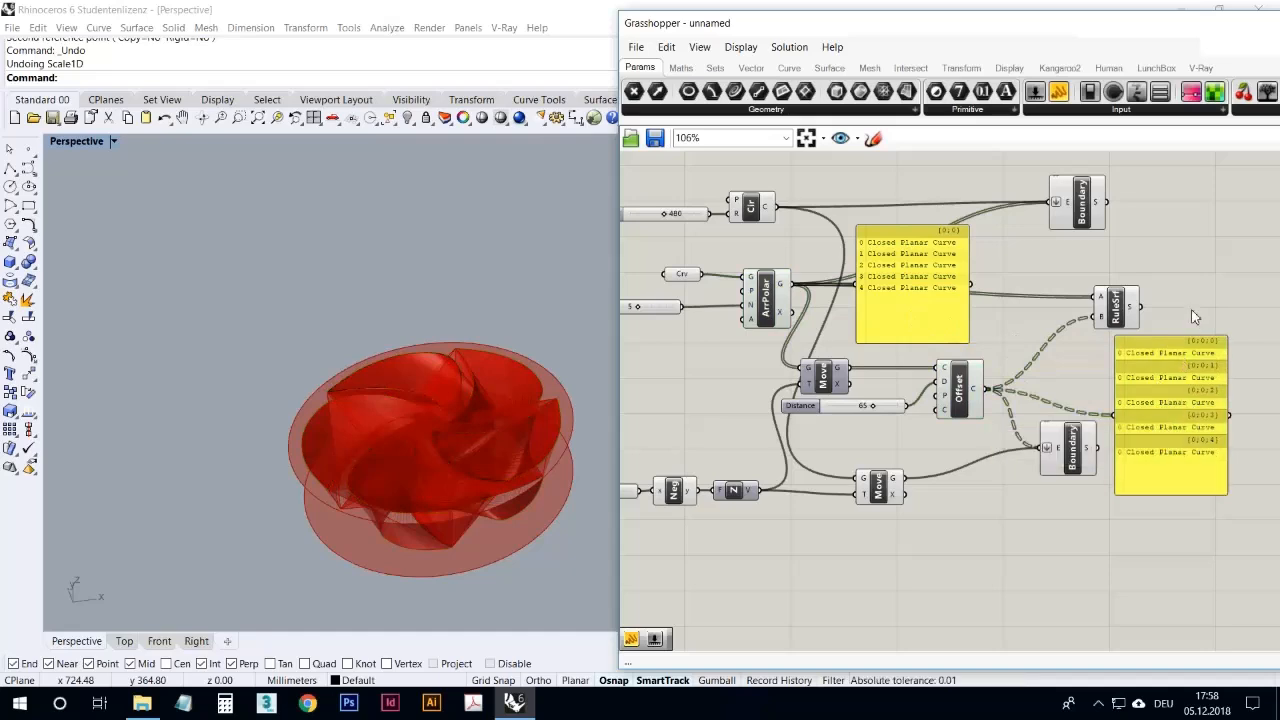
Step: Move the polar array's panel up, add a Graft Tree component, and feed it from that panel's output
left_click_drag(938, 277, 949, 218)
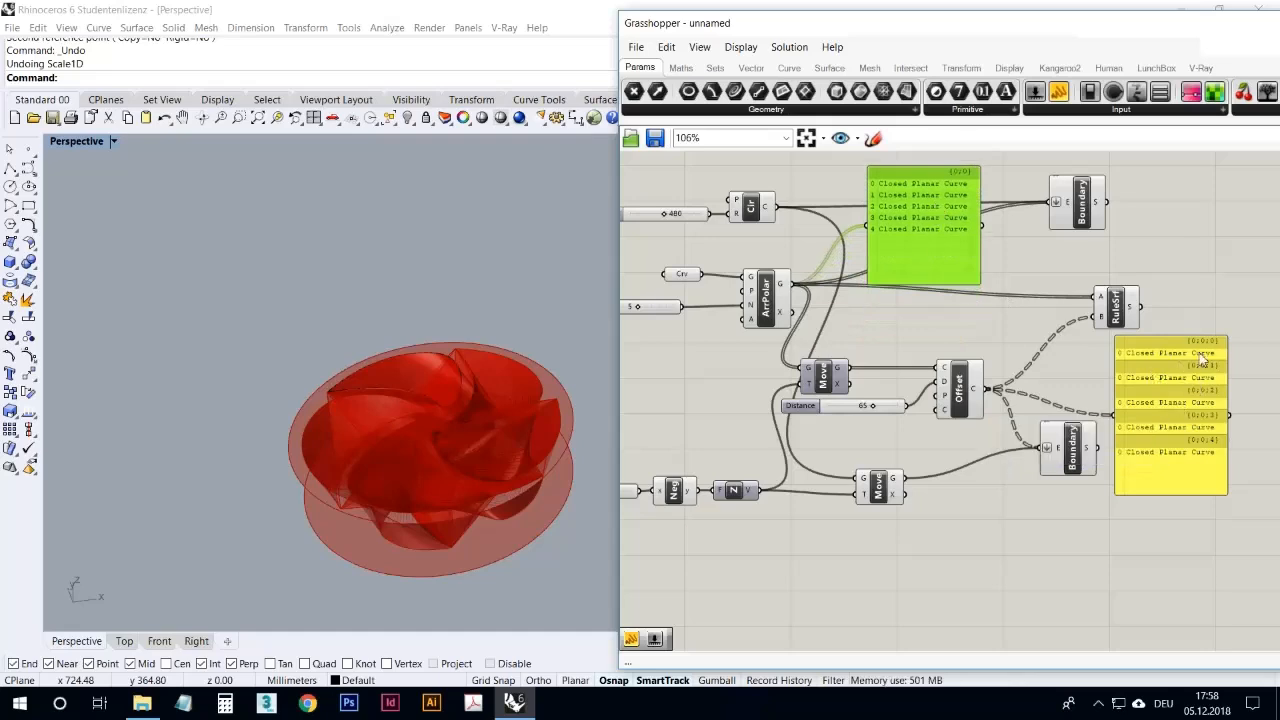
left_click(978, 320)
left_click_drag(933, 245, 916, 258)
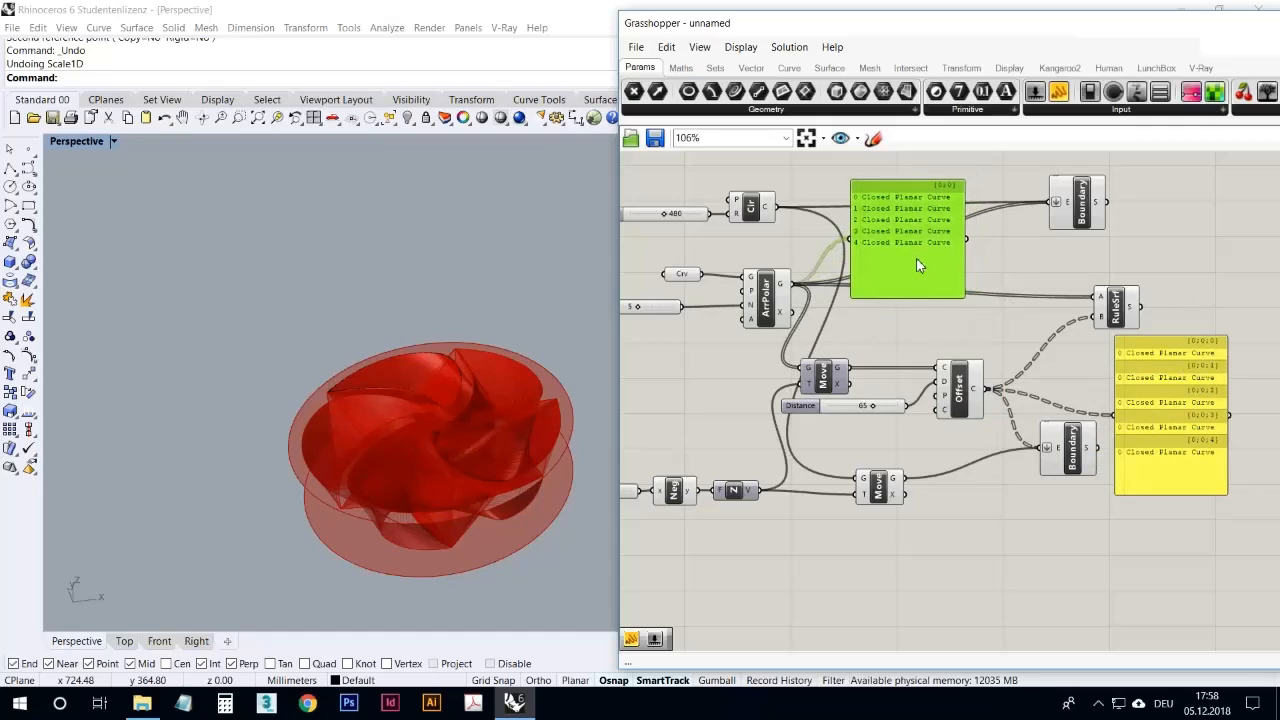
left_click(903, 326)
double_click(903, 326)
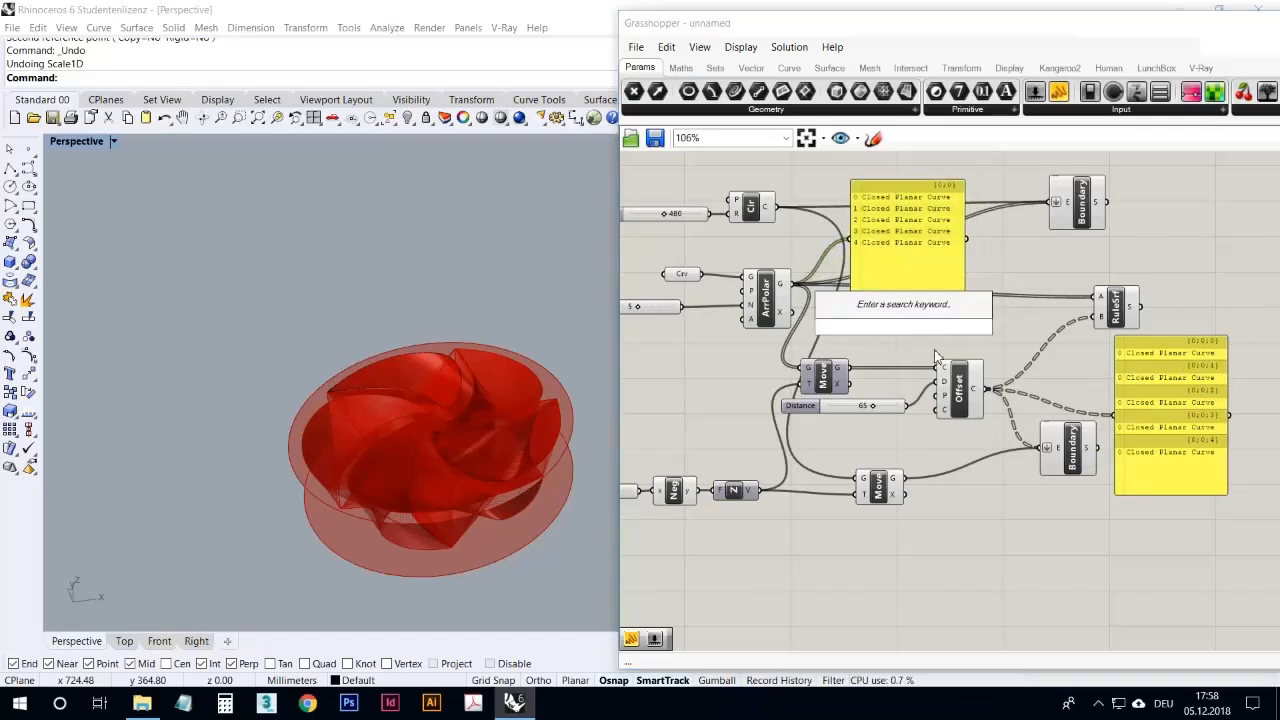
type("graft")
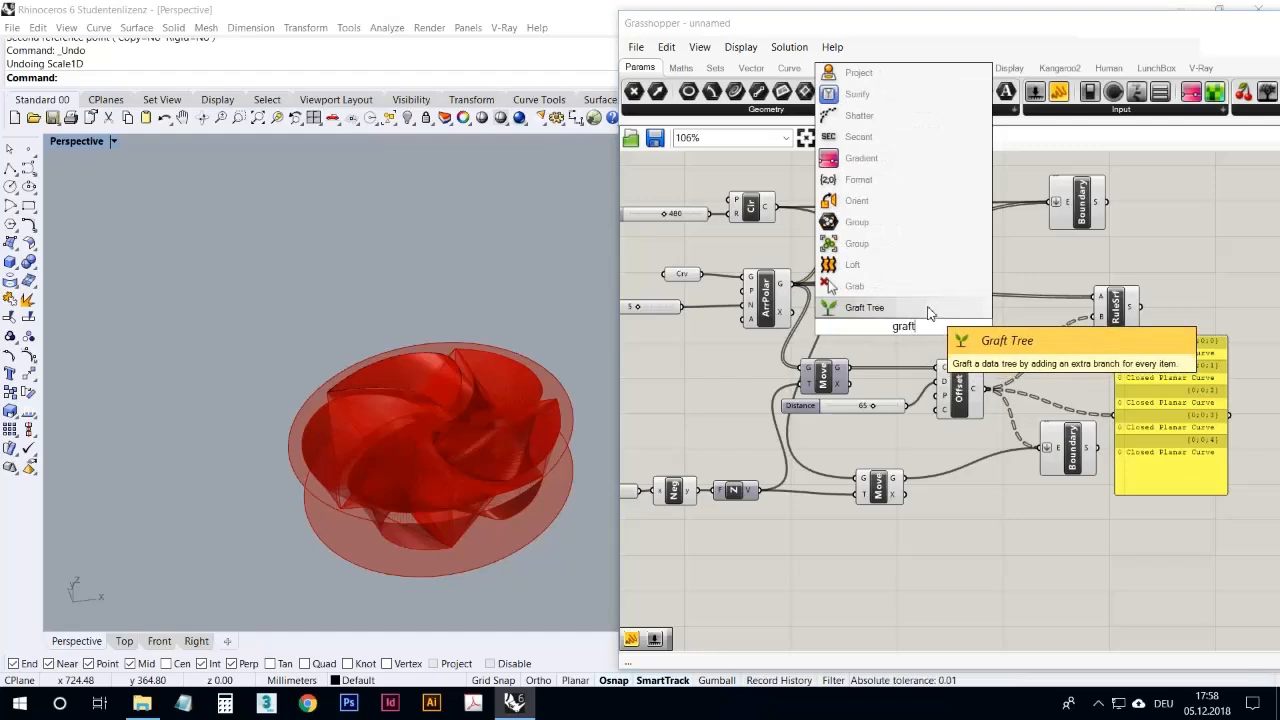
left_click(930, 310)
left_click_drag(970, 242, 1014, 262)
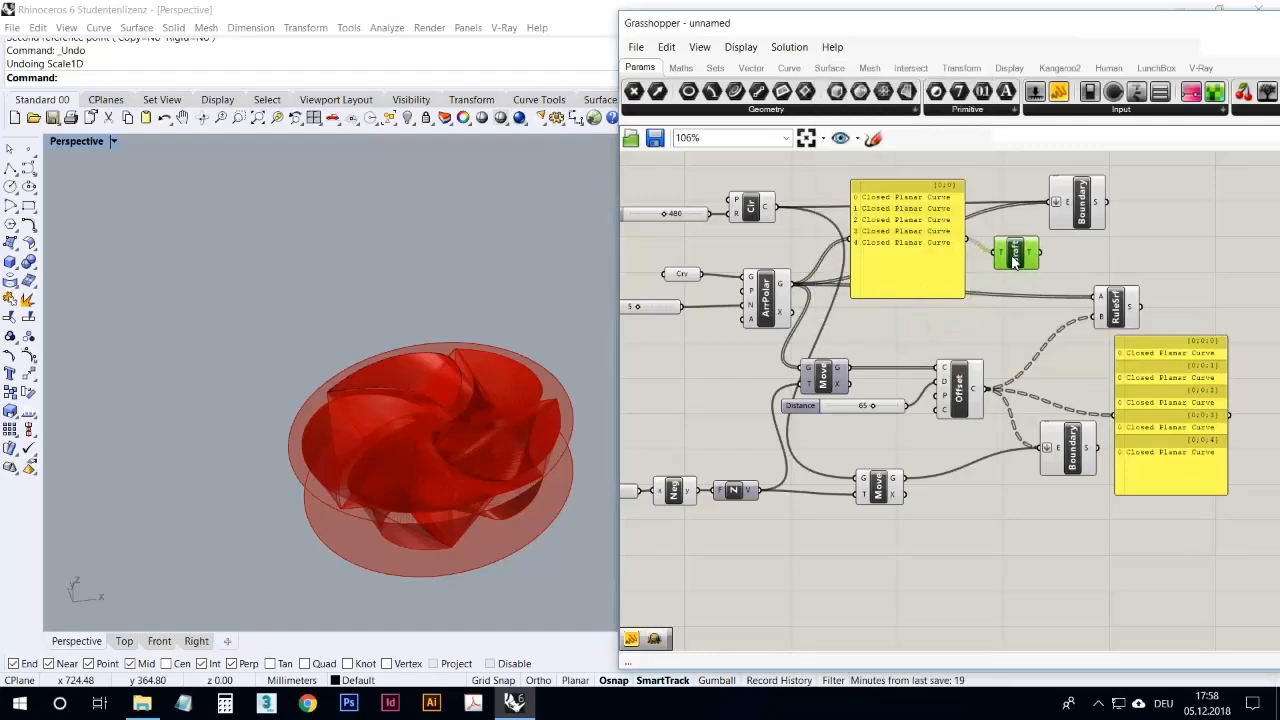
Step: Duplicate the panel, connect the copy to the Graft output, enlarge it, and place it beside the upper Boundary component
left_click(950, 278)
left_click_drag(925, 278, 1137, 279, "alt")
left_click_drag(1040, 252, 1105, 259)
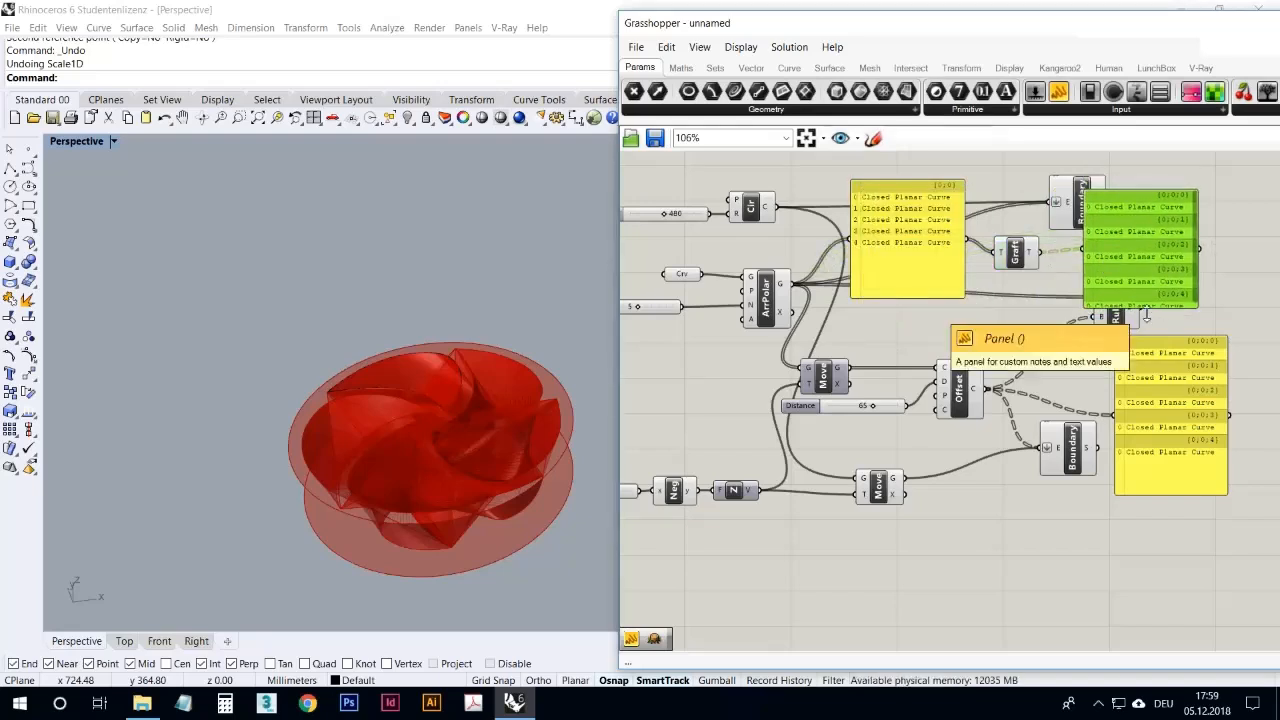
left_click(1182, 420)
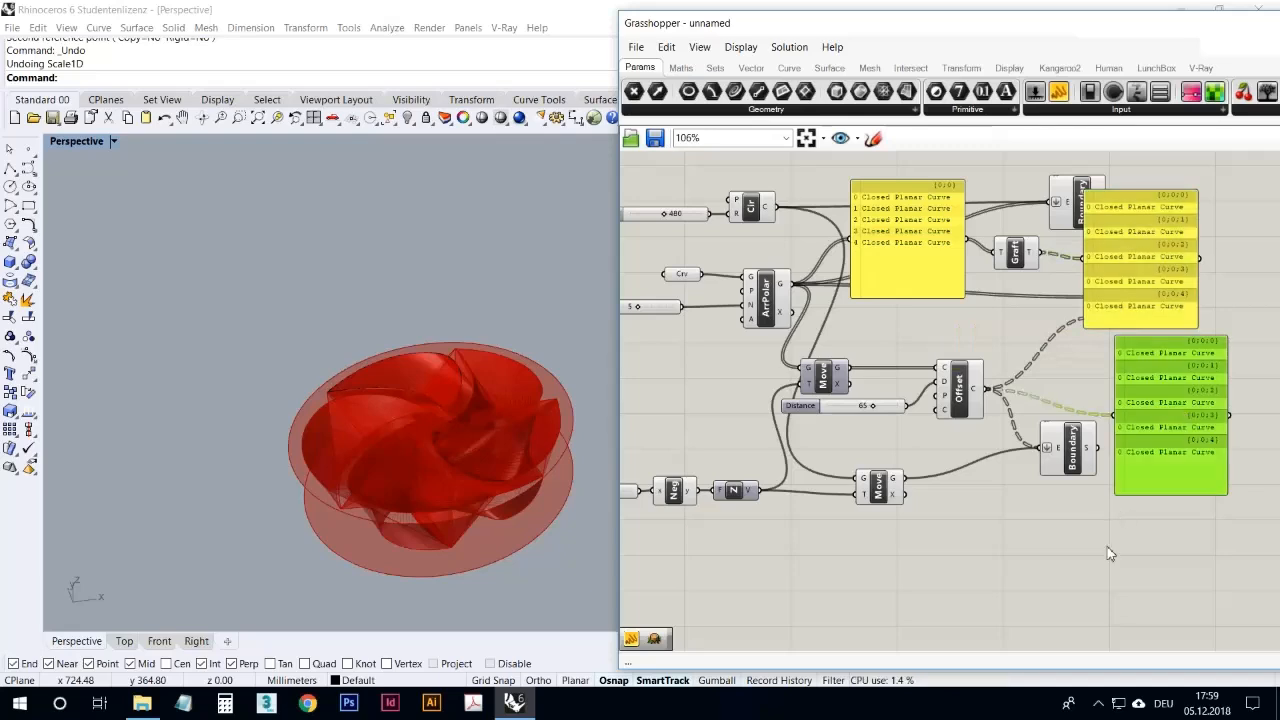
right_click_drag(1106, 545, 935, 561)
left_click_drag(962, 300, 1021, 252)
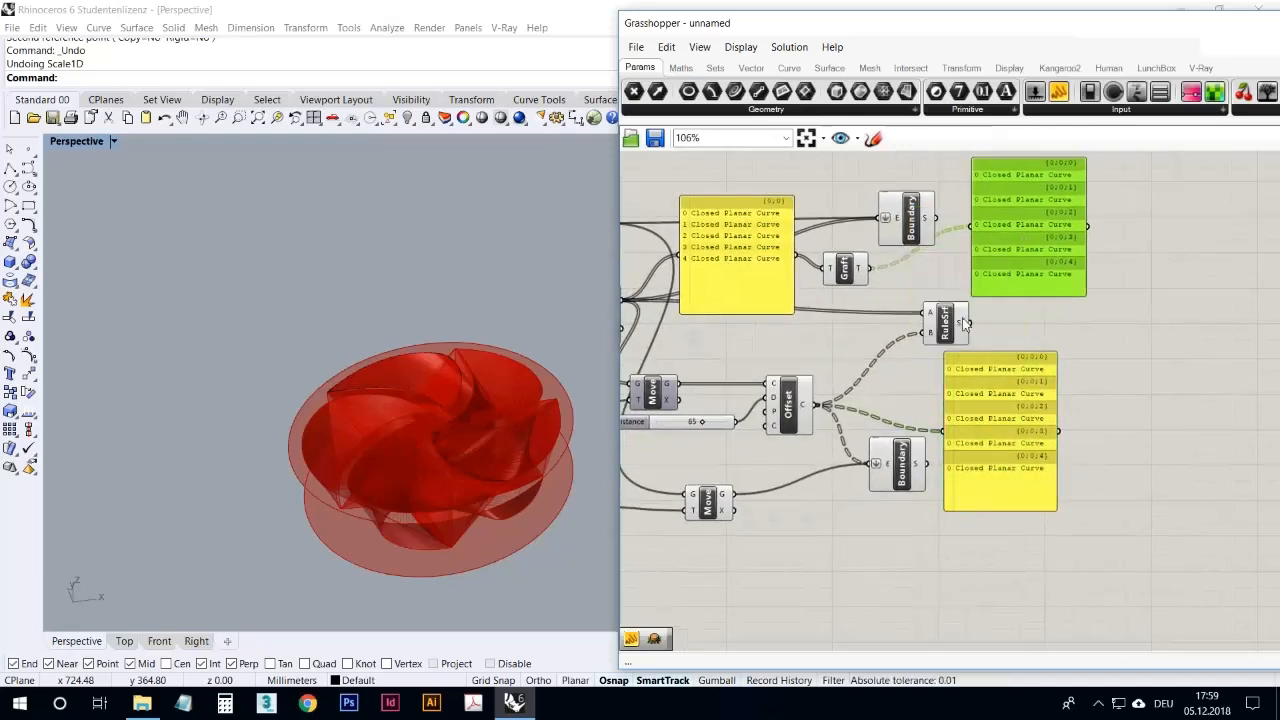
Step: Add a Flatten Tree component beside the offset curves' panel and feed it from that panel's output
right_click_drag(919, 550, 821, 558)
scroll(886, 520, "down", 1)
scroll(888, 522, "up", 1)
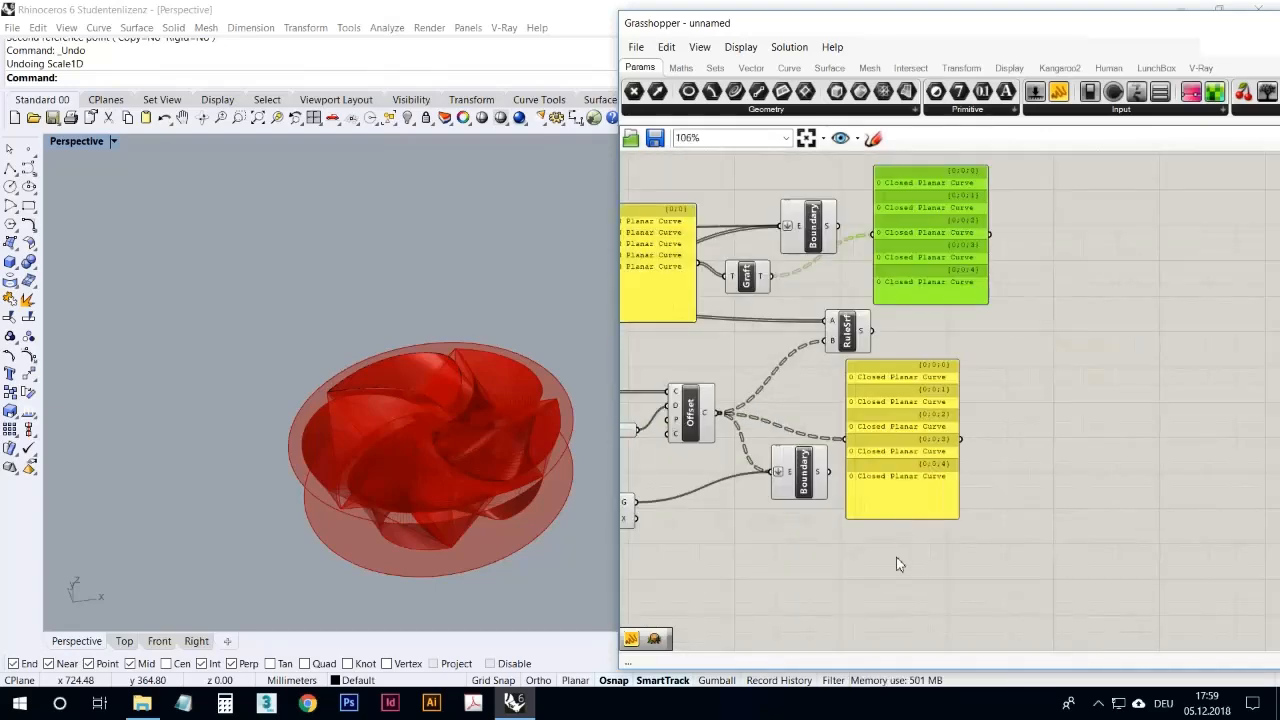
left_click(872, 579)
double_click(870, 571)
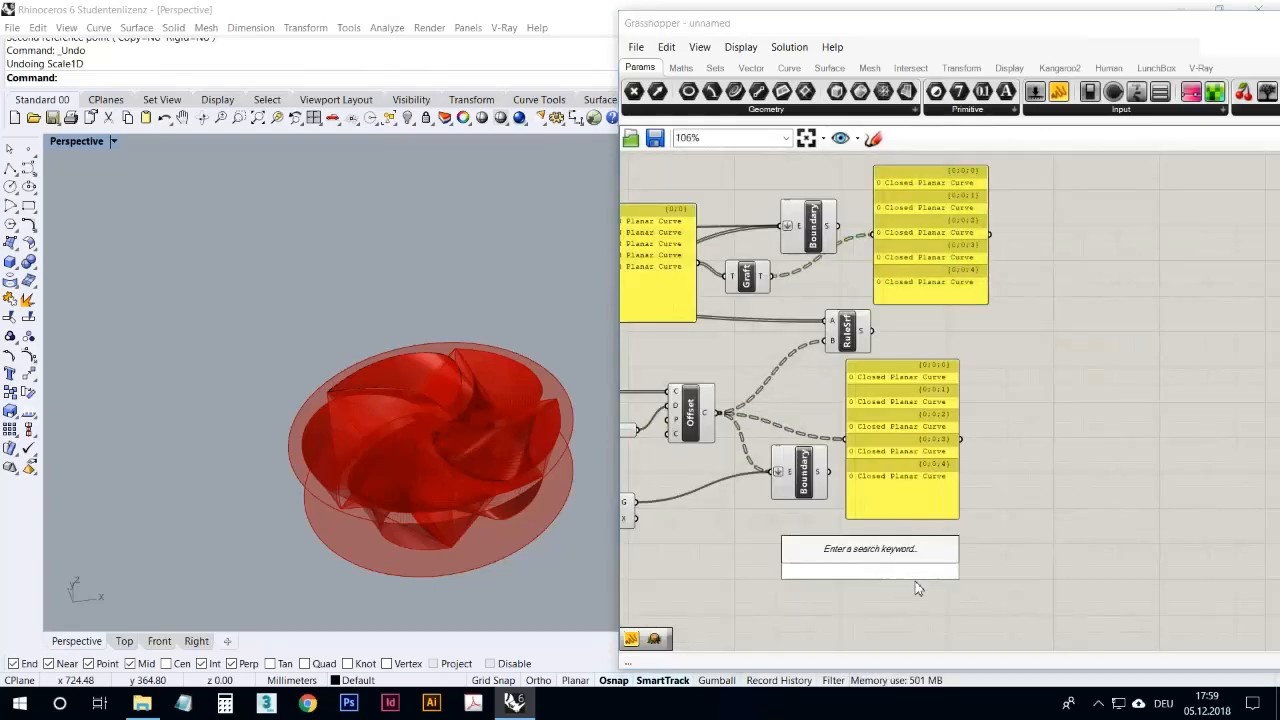
type("flatt")
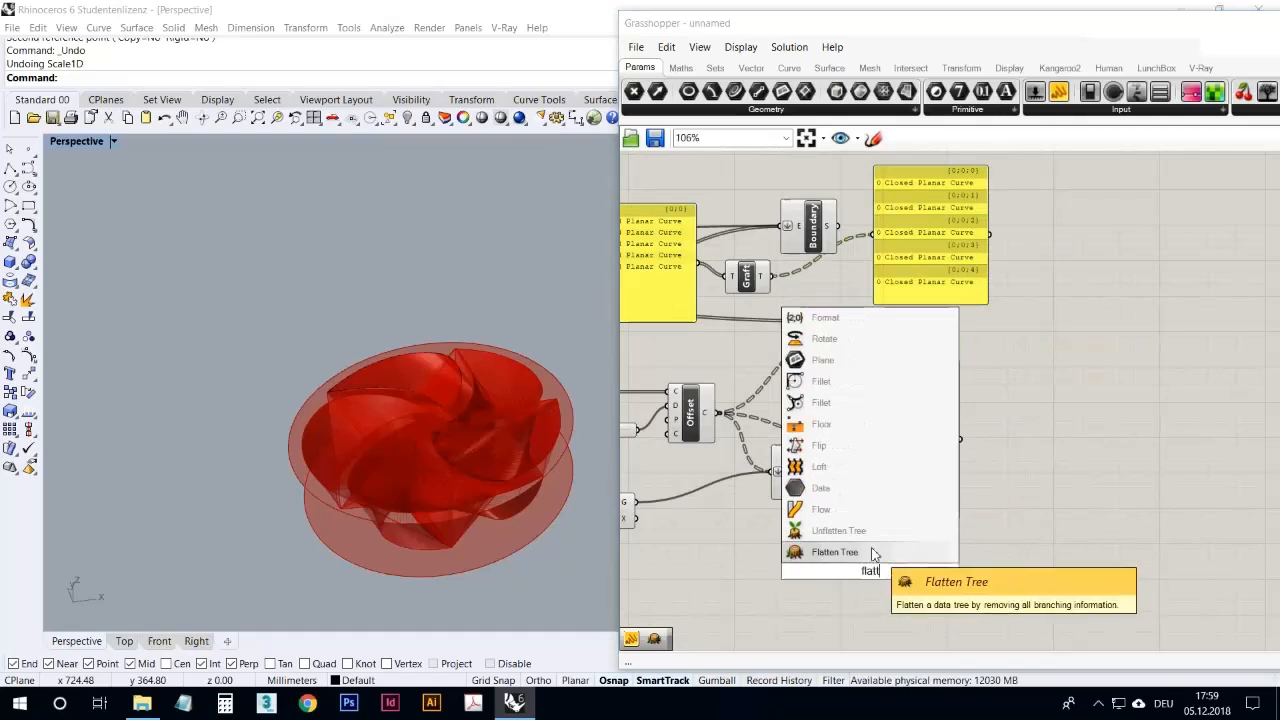
left_click(932, 551)
left_click_drag(868, 563, 1011, 444)
left_click(1009, 492)
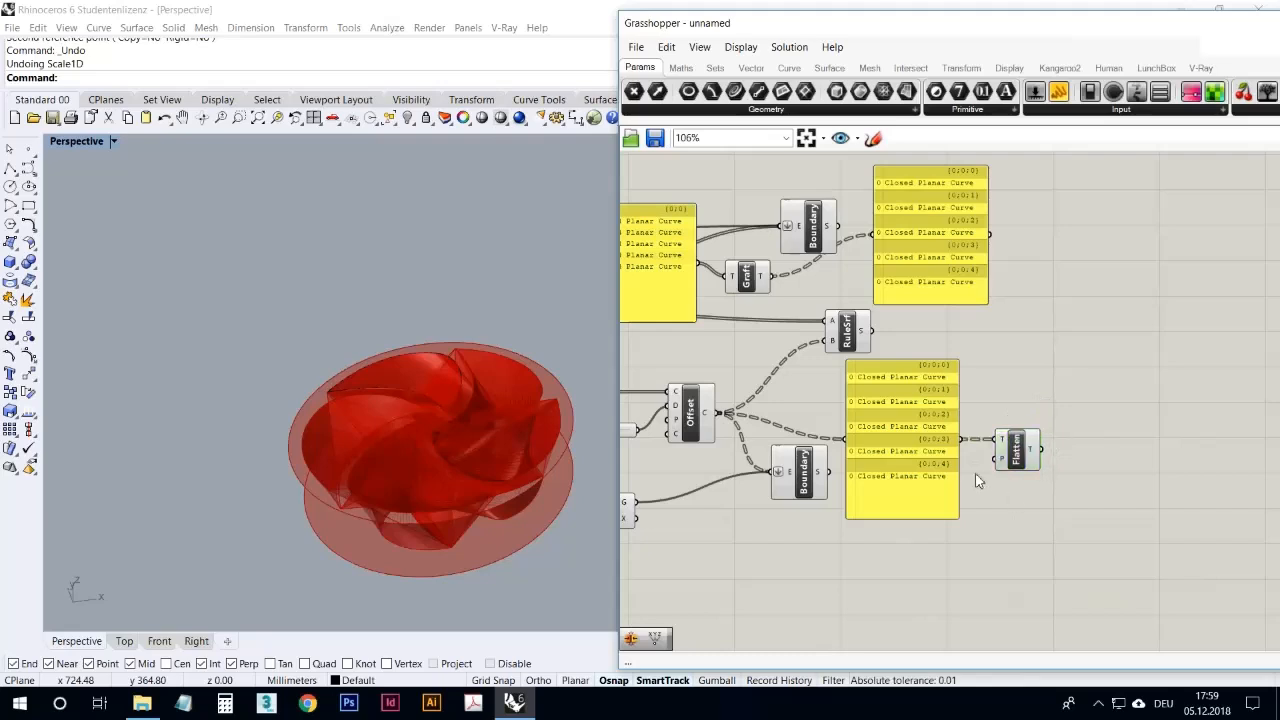
Step: Duplicate the offset curves' panel, connect the copy to the Flatten output, and place it beside the Flatten component
left_click(950, 474)
left_click_drag(926, 466, 1164, 469, "alt")
left_click_drag(1085, 446, 1087, 446)
left_click(1088, 538)
right_click_drag(1031, 518, 1127, 541)
left_click(1206, 497)
left_click_drag(1206, 497, 1182, 507)
left_click(1097, 543)
scroll(1130, 488, "down", 2)
scroll(948, 461, "up", 2)
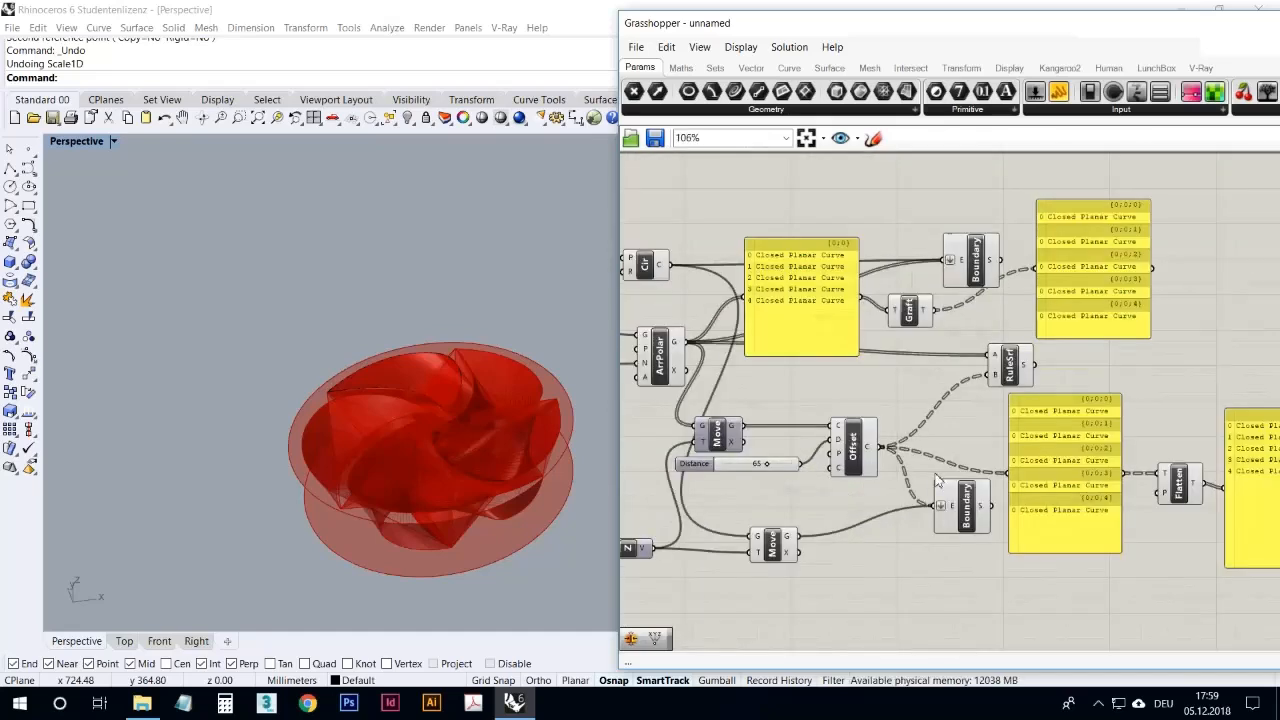
Step: Delete the offset curves' panel together with the Flatten Tree component and its output panel
mouse_move(996, 376)
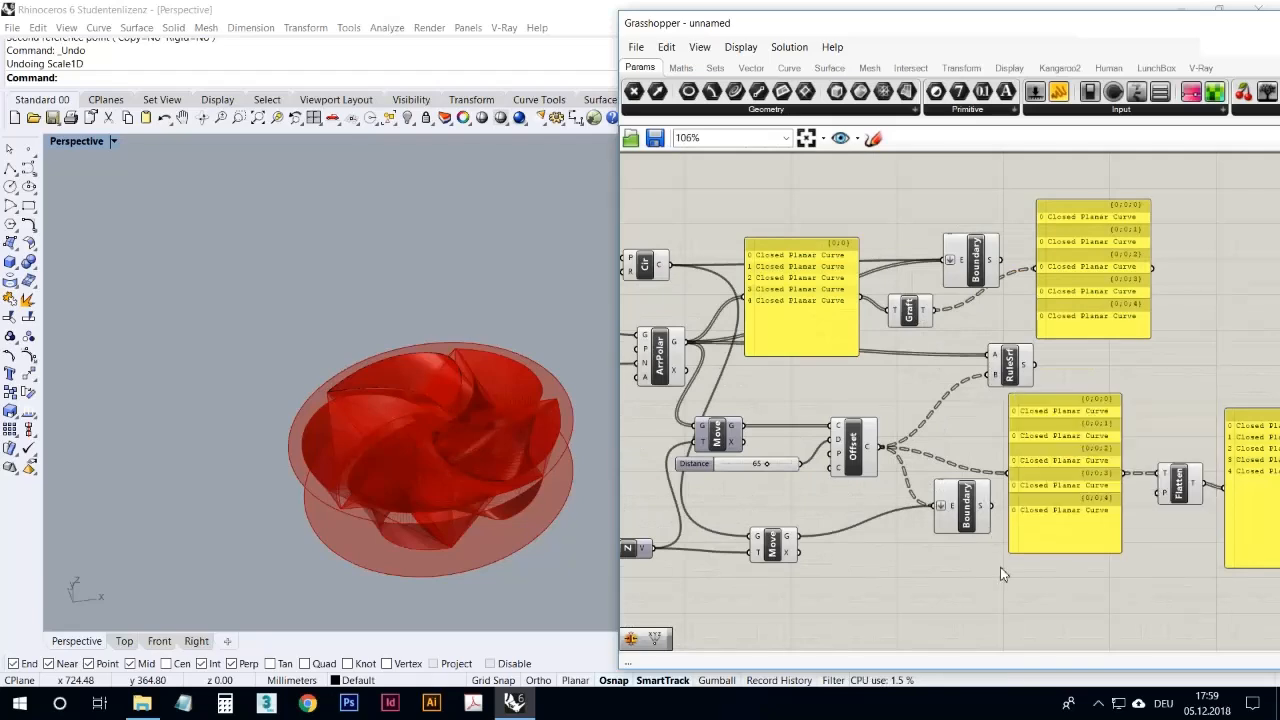
left_click(1038, 438)
left_click(1177, 581)
right_click_drag(1235, 610, 1165, 594)
left_click_drag(1215, 585, 932, 374)
key("Delete")
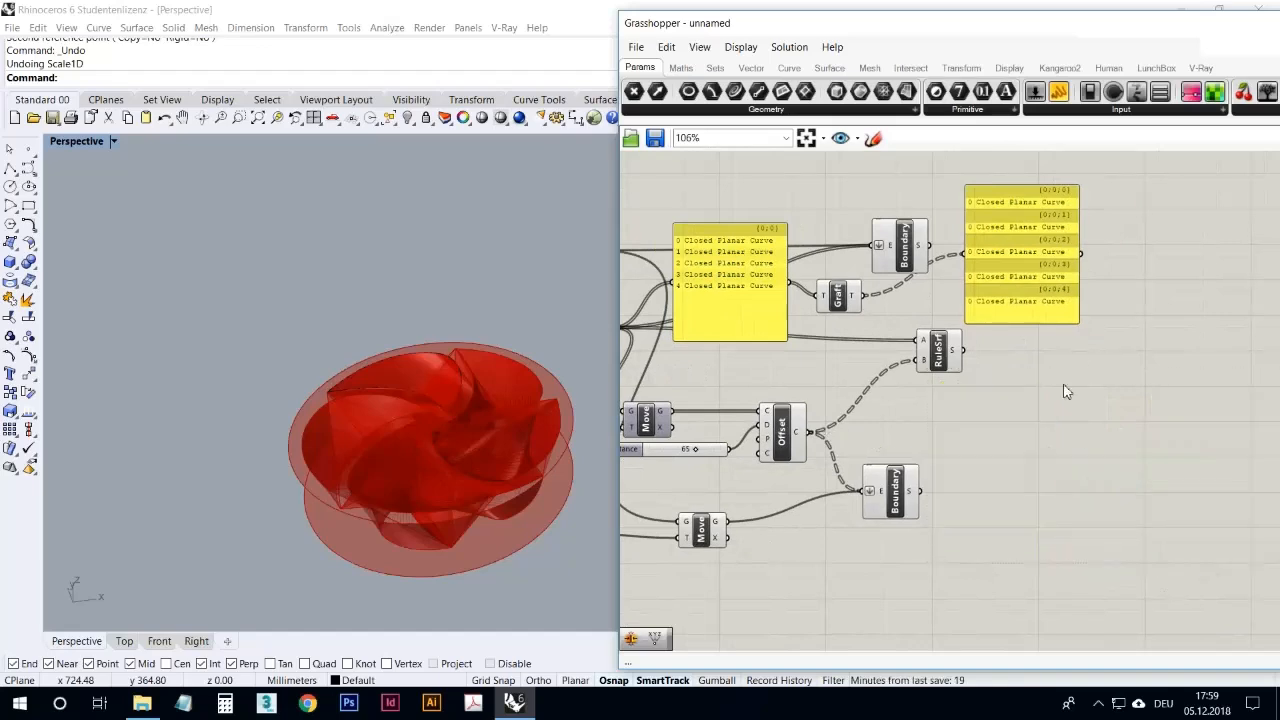
Step: Delete the Graft component, its output panel, and the panel attached to the polar array
left_click(1033, 276)
key("Delete")
left_click(838, 295)
key("Delete")
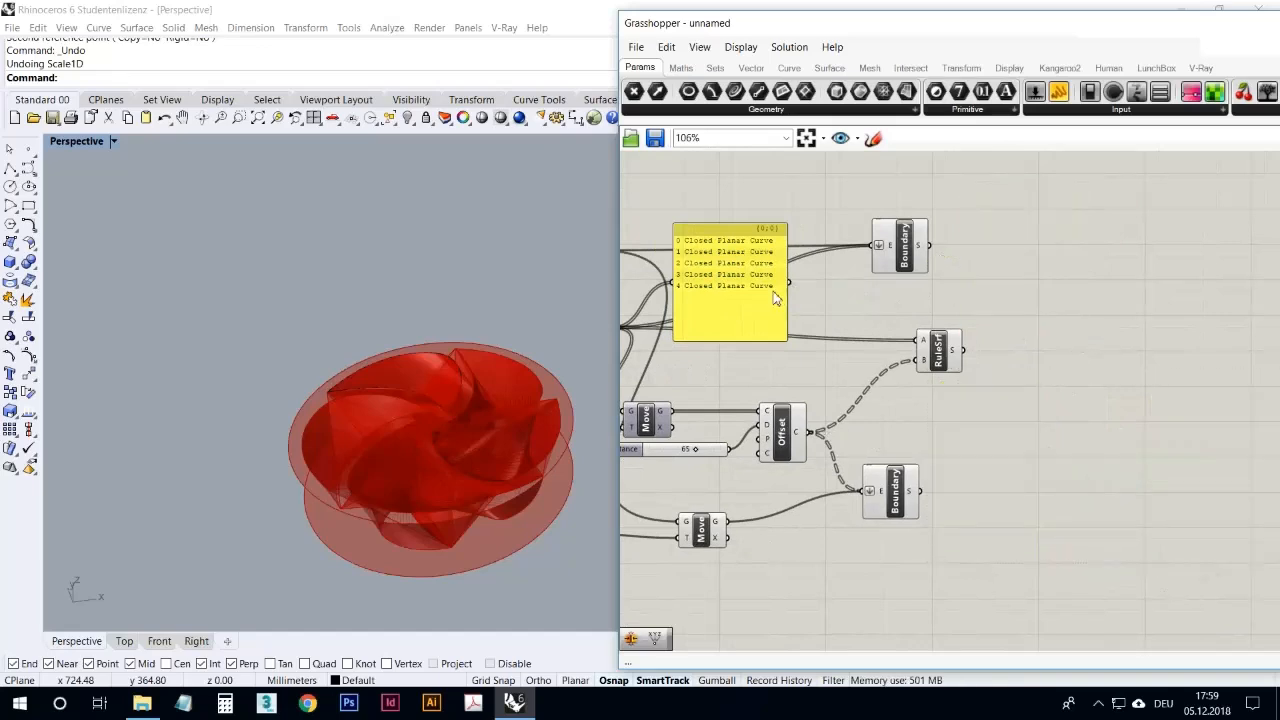
left_click(778, 300)
key("Delete")
Step: Shift the Ruled Surface component slightly toward the array and graft its A input
right_click_drag(788, 317, 937, 321)
left_click_drag(1070, 376, 1051, 367)
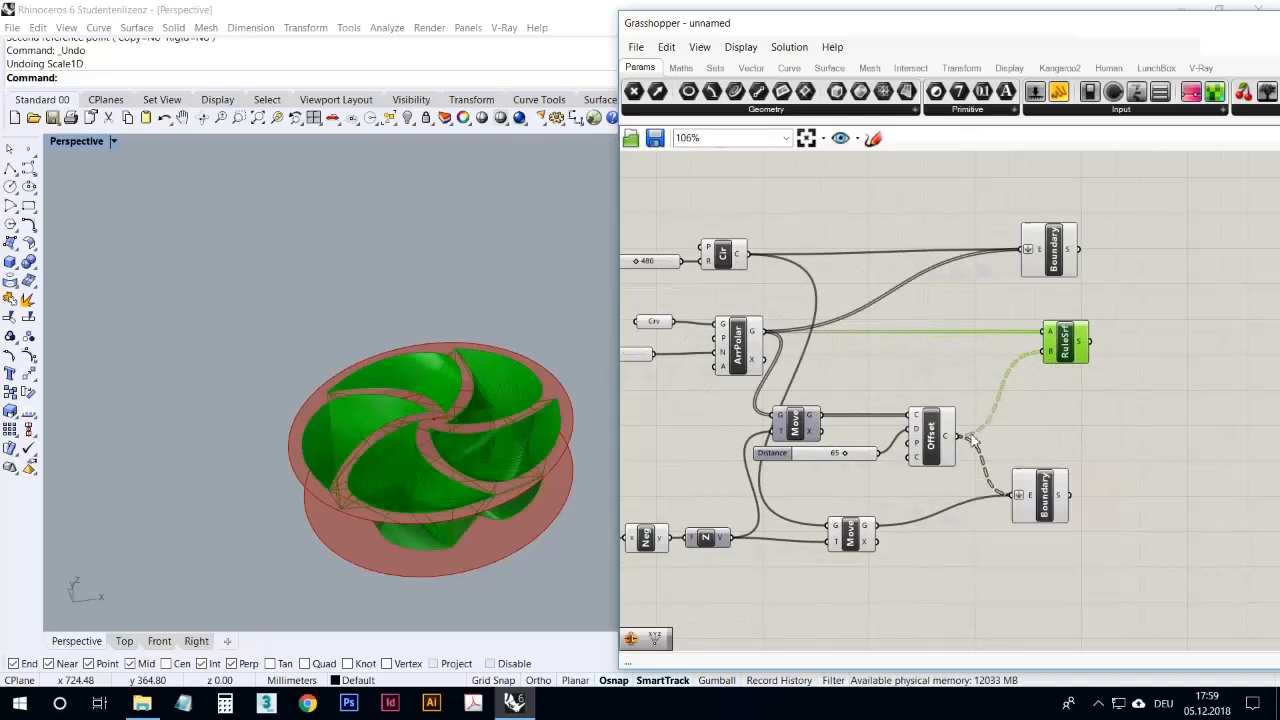
mouse_move(569, 418)
right_mouse_down()
mouse_move(563, 523)
mouse_move(560, 362)
mouse_move(560, 400)
right_mouse_up()
left_click(1132, 400)
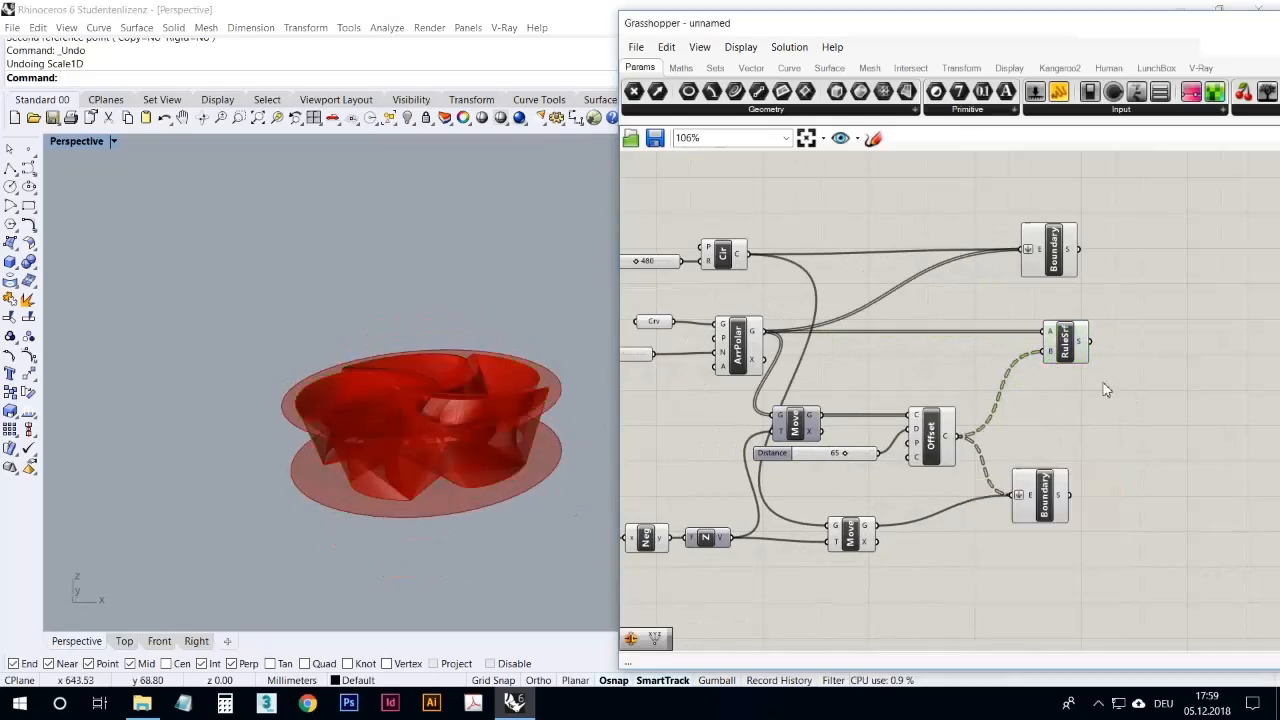
right_click(1053, 338)
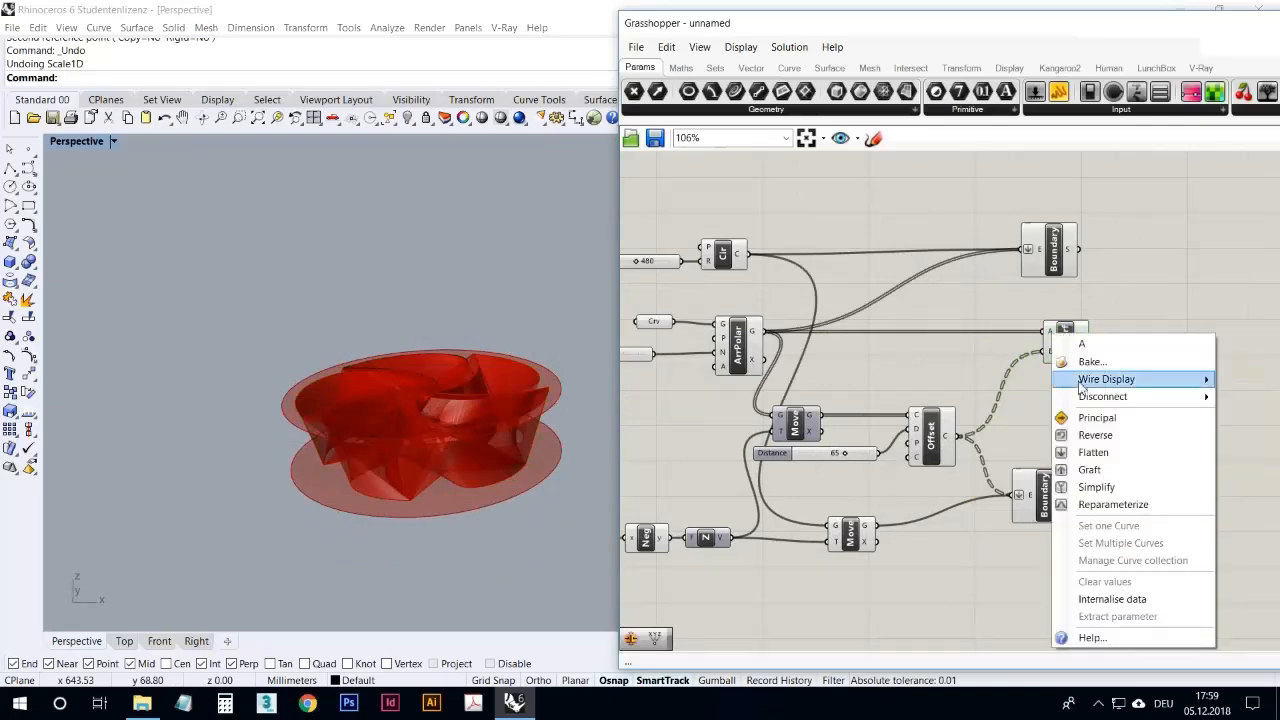
left_click(1094, 468)
right_click_drag(503, 352, 593, 419)
Step: Turn off Graft on the Ruled Surface's A input, flatten its B input instead, and inspect the wheel
right_click(1037, 331)
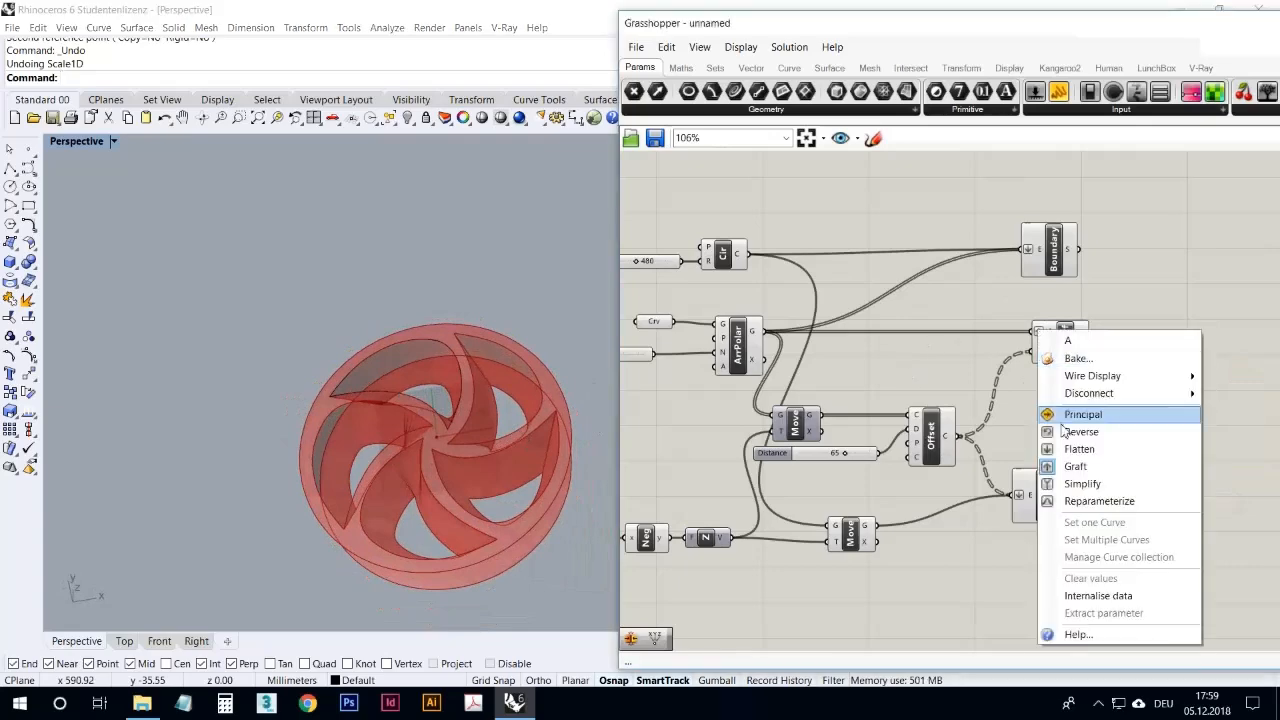
left_click(1085, 466)
right_click(1051, 350)
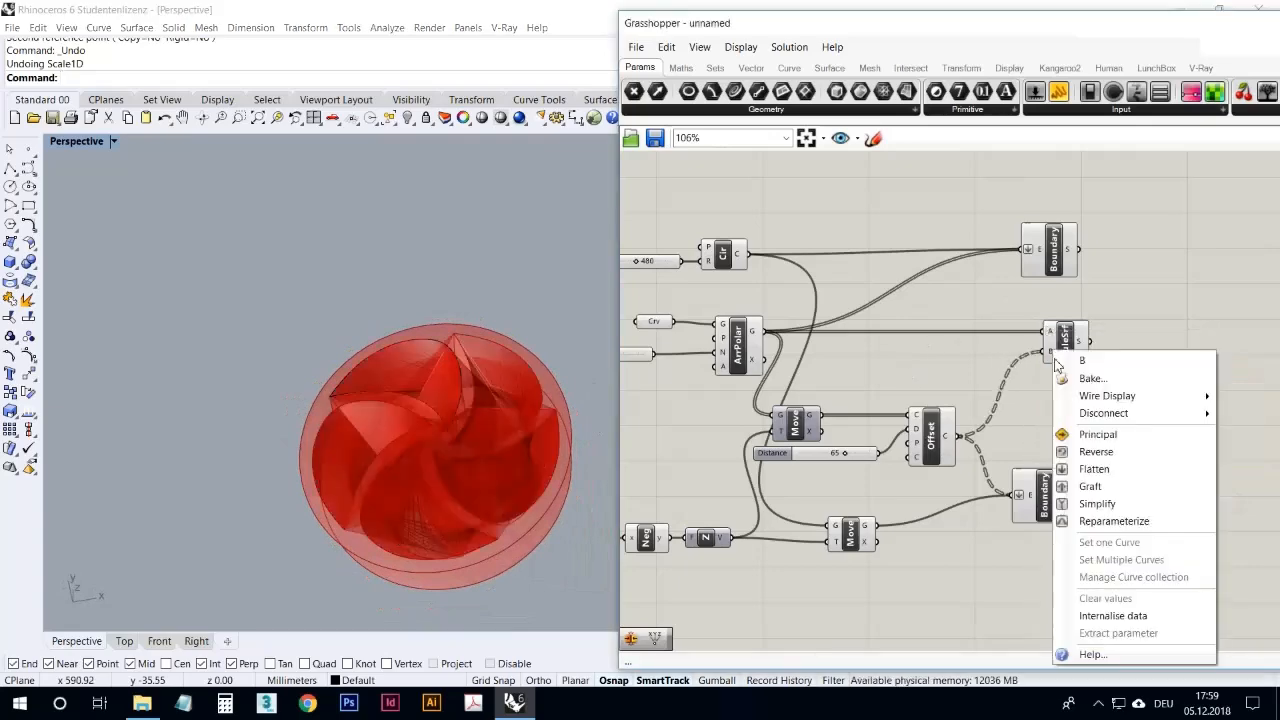
left_click(1085, 466)
right_click_drag(514, 344, 545, 398)
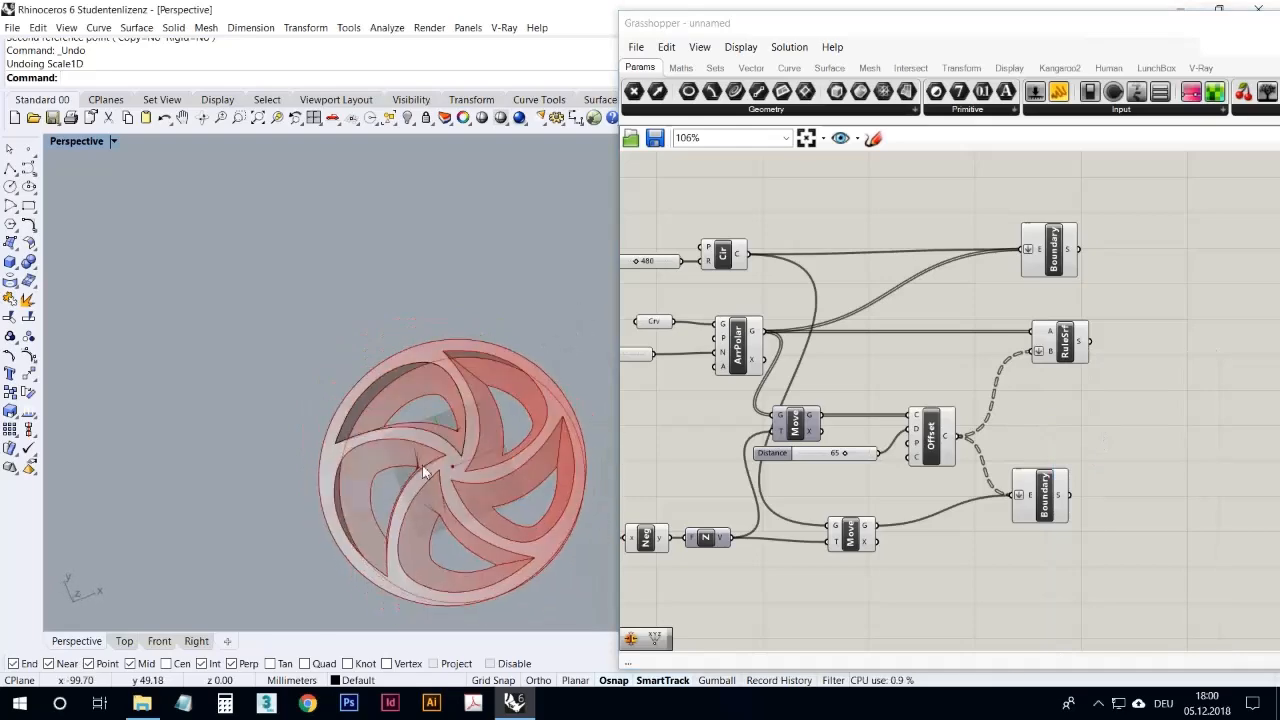
scroll(429, 474, "up", 3)
right_click_drag(432, 480, 357, 373)
right_click_drag(357, 421, 400, 500)
Step: Turn off Flatten on the Ruled Surface's B input, graft its A input, and align the component under the upper Boundary
right_click(1041, 354)
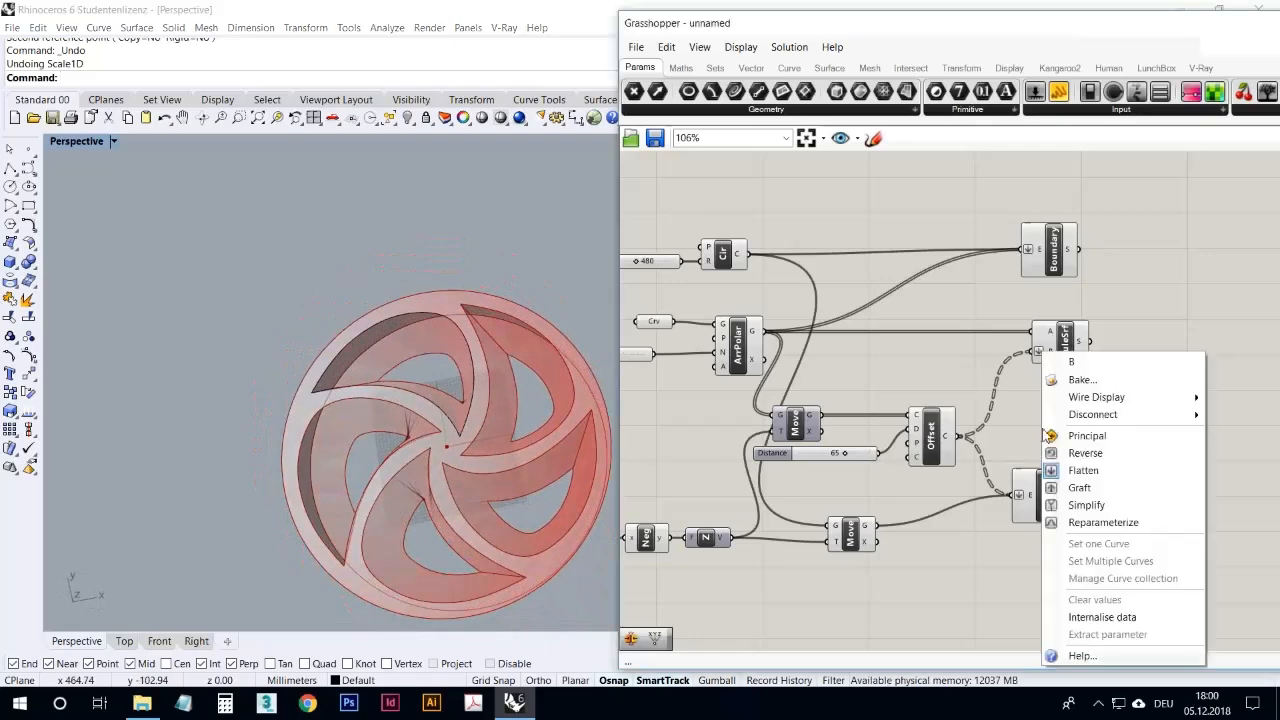
left_click(1090, 470)
right_click(1049, 330)
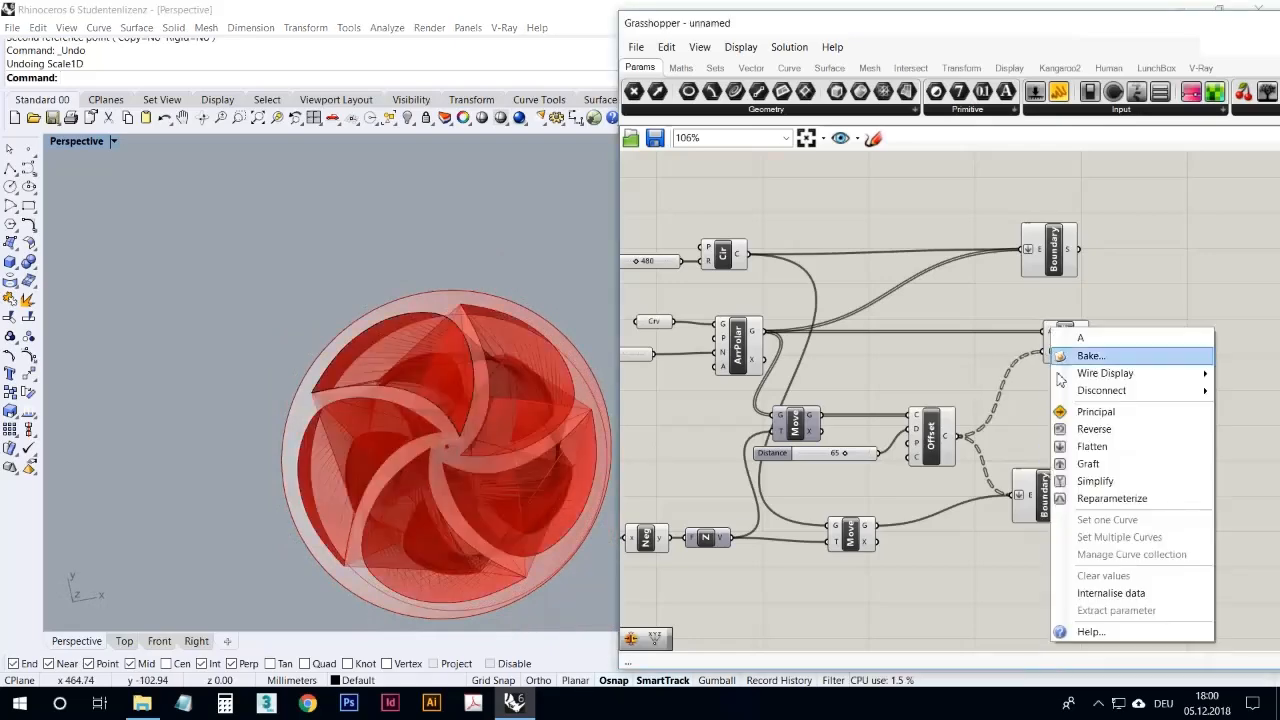
left_click(1088, 463)
right_click_drag(551, 390, 414, 414)
left_click_drag(1066, 338, 1054, 342)
left_click(1062, 387)
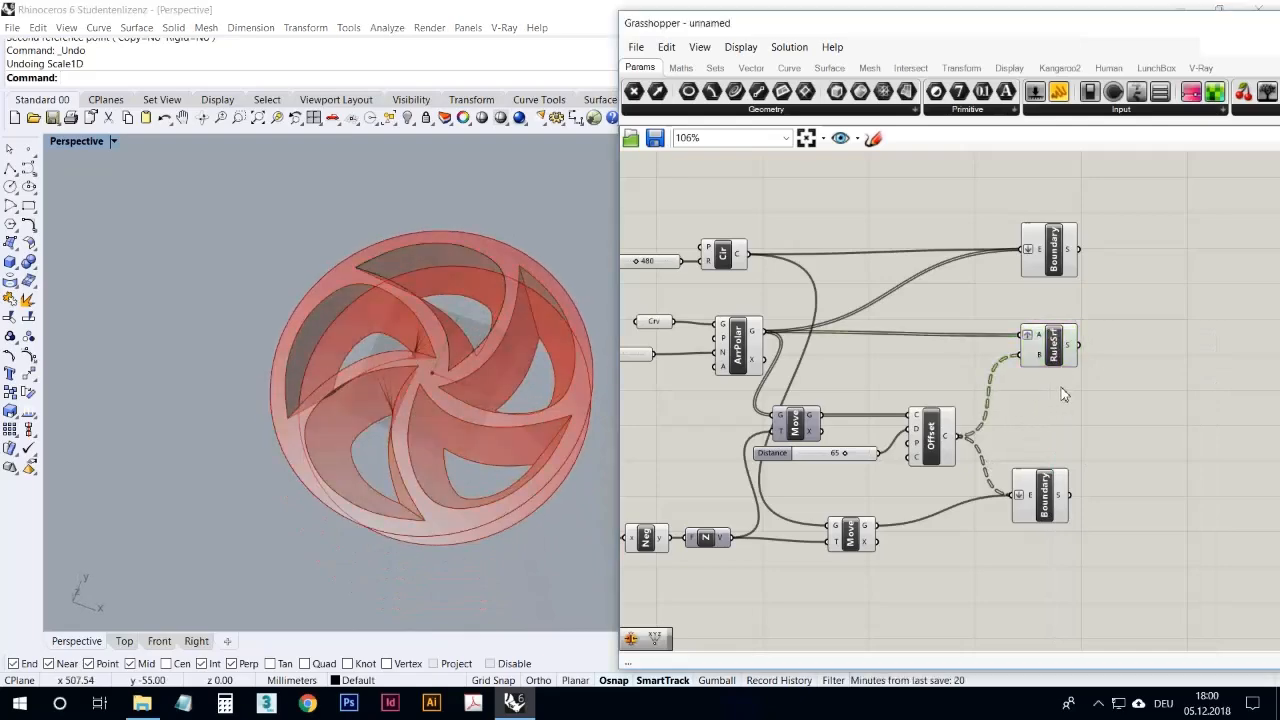
Step: Reposition the lower Boundary component and the Move component feeding it, then inspect the wheel from several angles
mouse_move(471, 414)
right_mouse_down()
mouse_move(486, 399)
mouse_move(466, 249)
mouse_move(488, 398)
right_mouse_up()
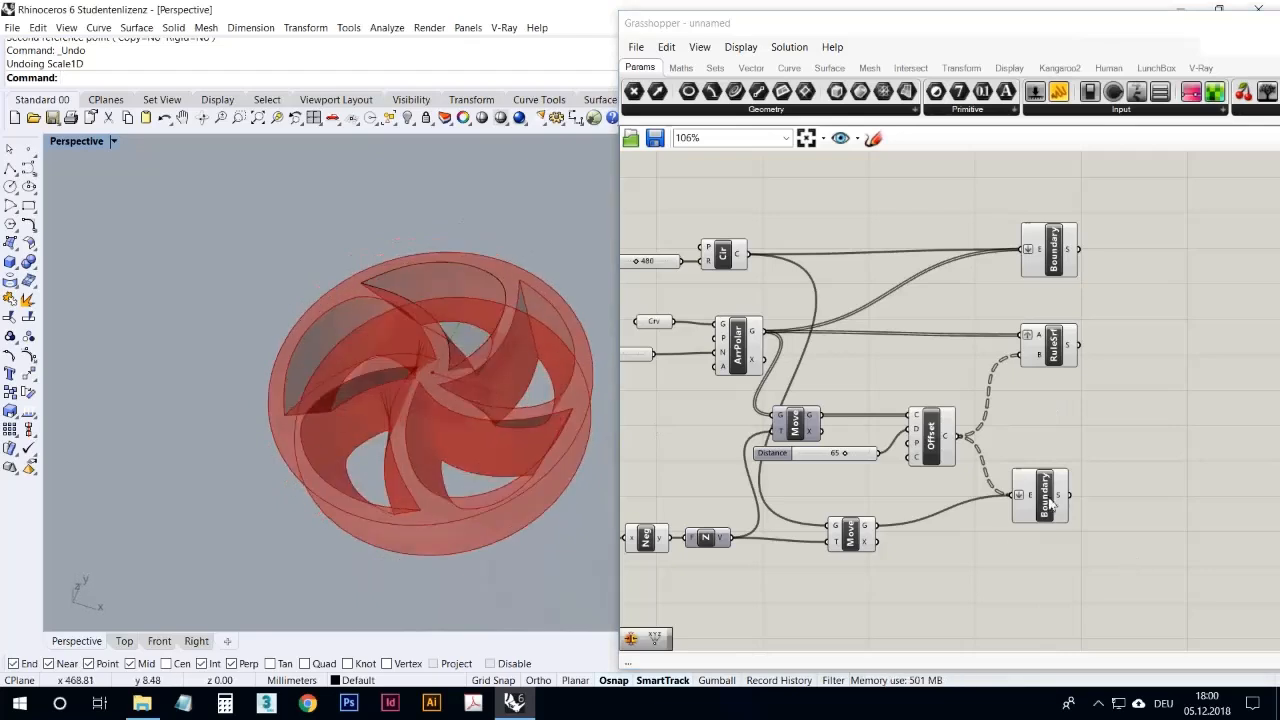
left_click_drag(1050, 505, 1065, 517)
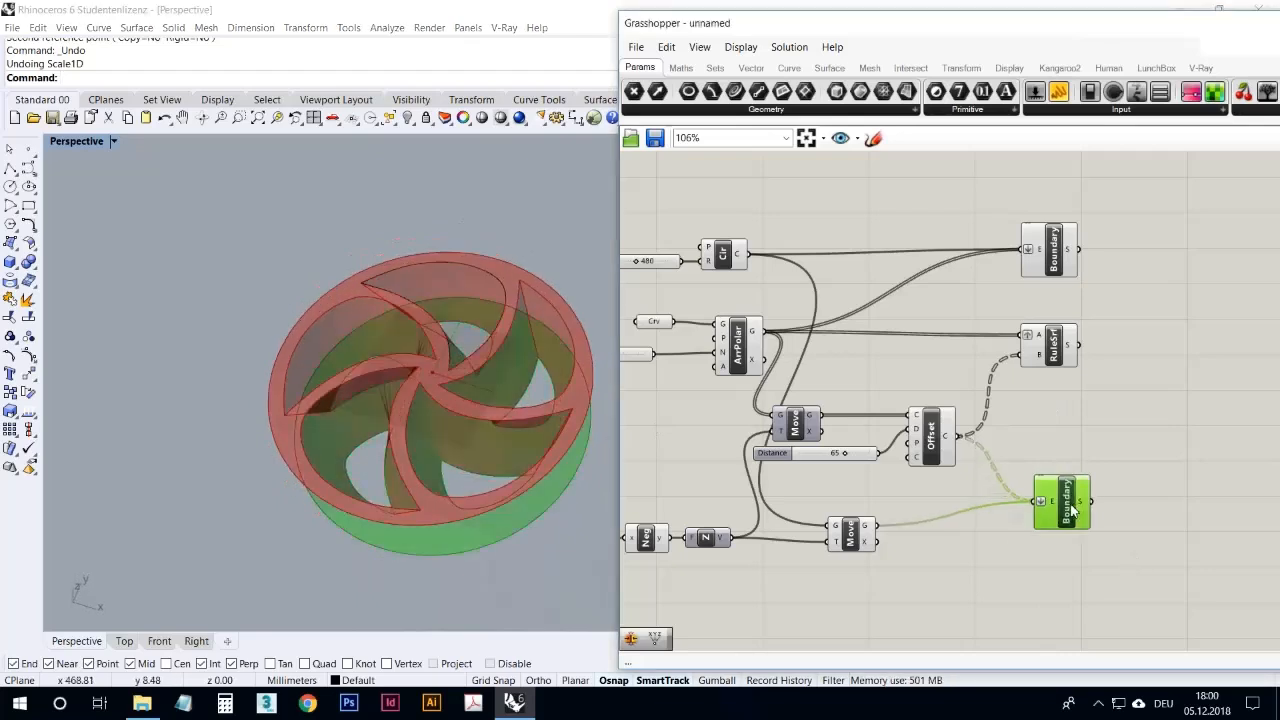
left_click(1006, 575)
left_click_drag(852, 546, 888, 543)
left_click(886, 576)
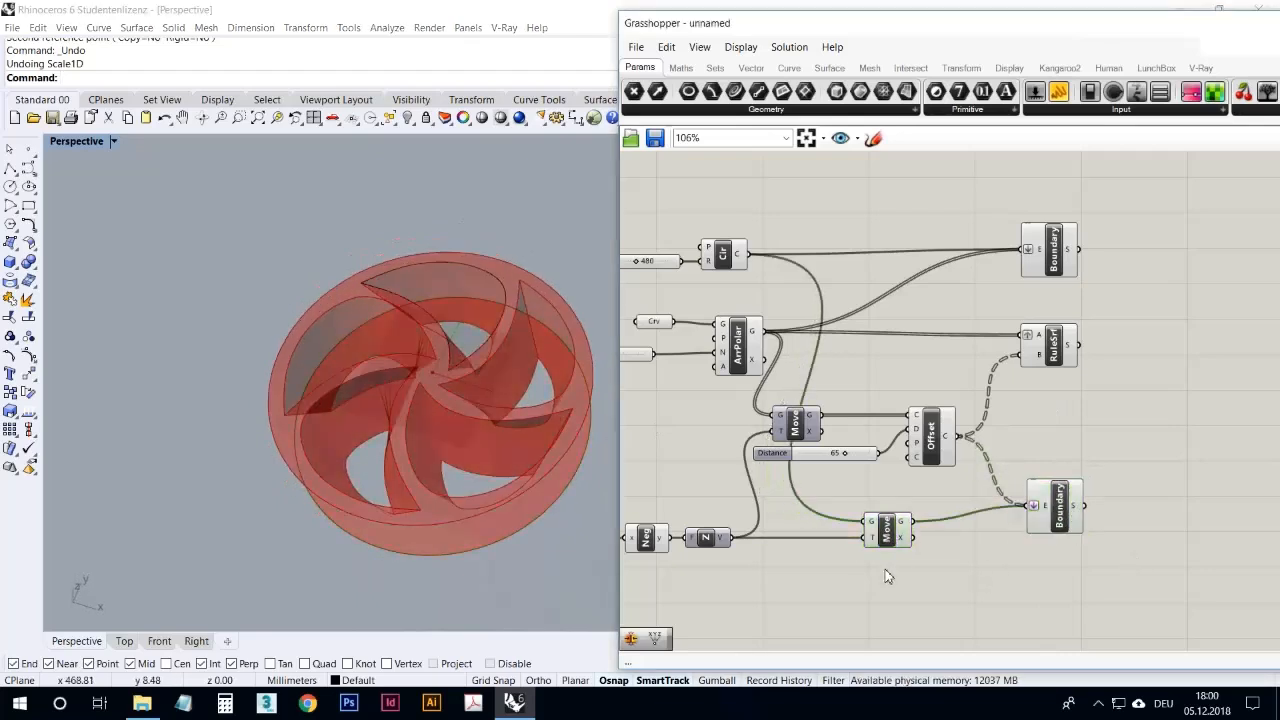
right_click_drag(511, 466, 284, 388)
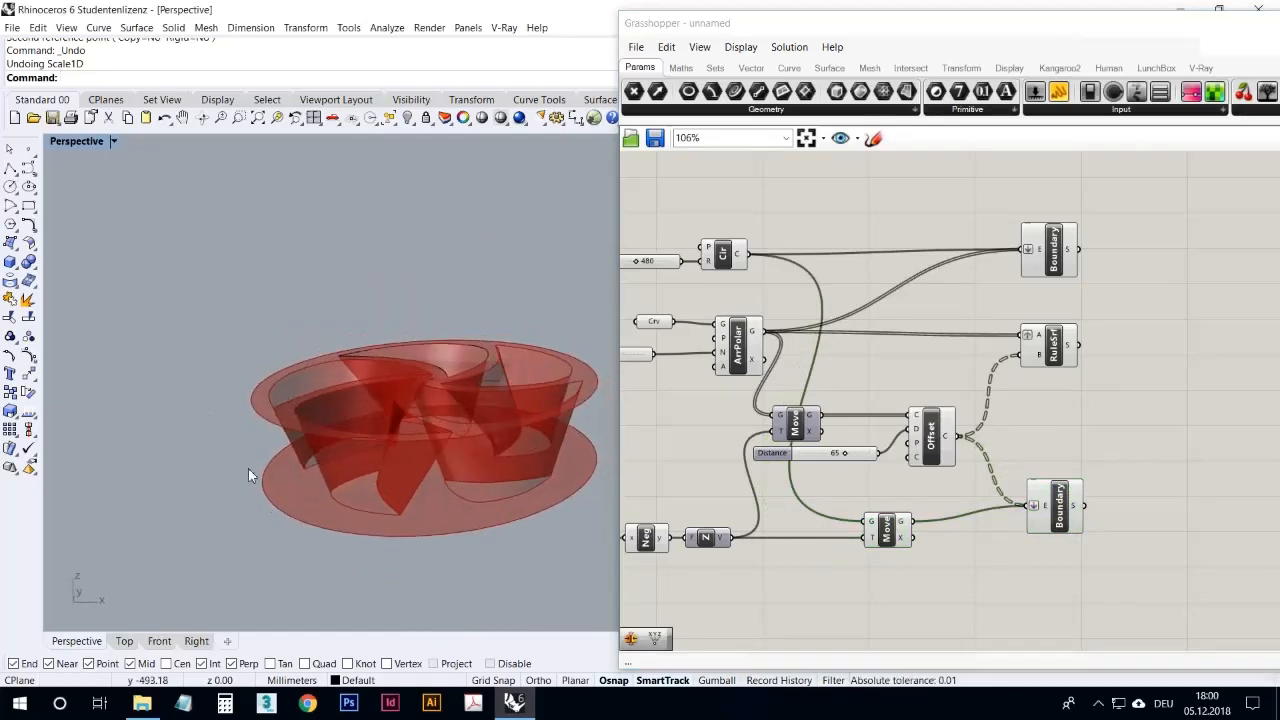
right_click_drag(367, 388, 467, 358)
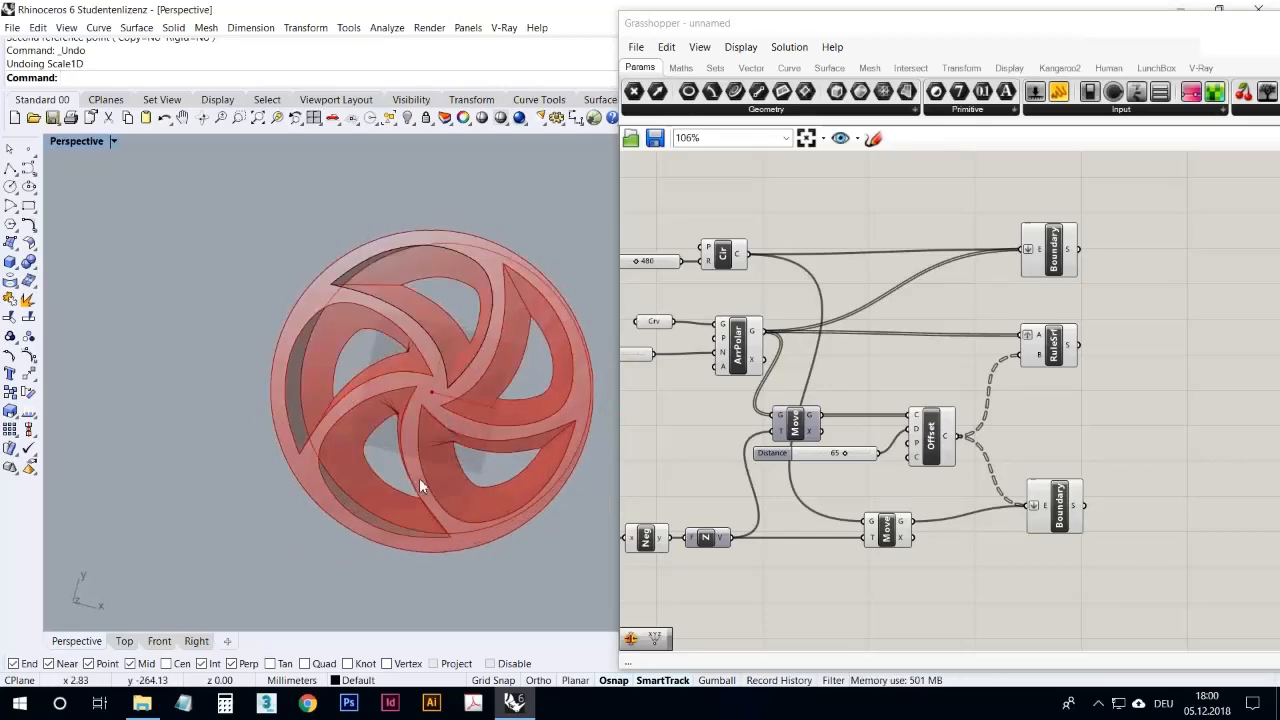
Step: Shift the lower Move component and spread the upper and lower Boundary components apart to make room around the Ruled Surface
right_click_drag(463, 457, 469, 343)
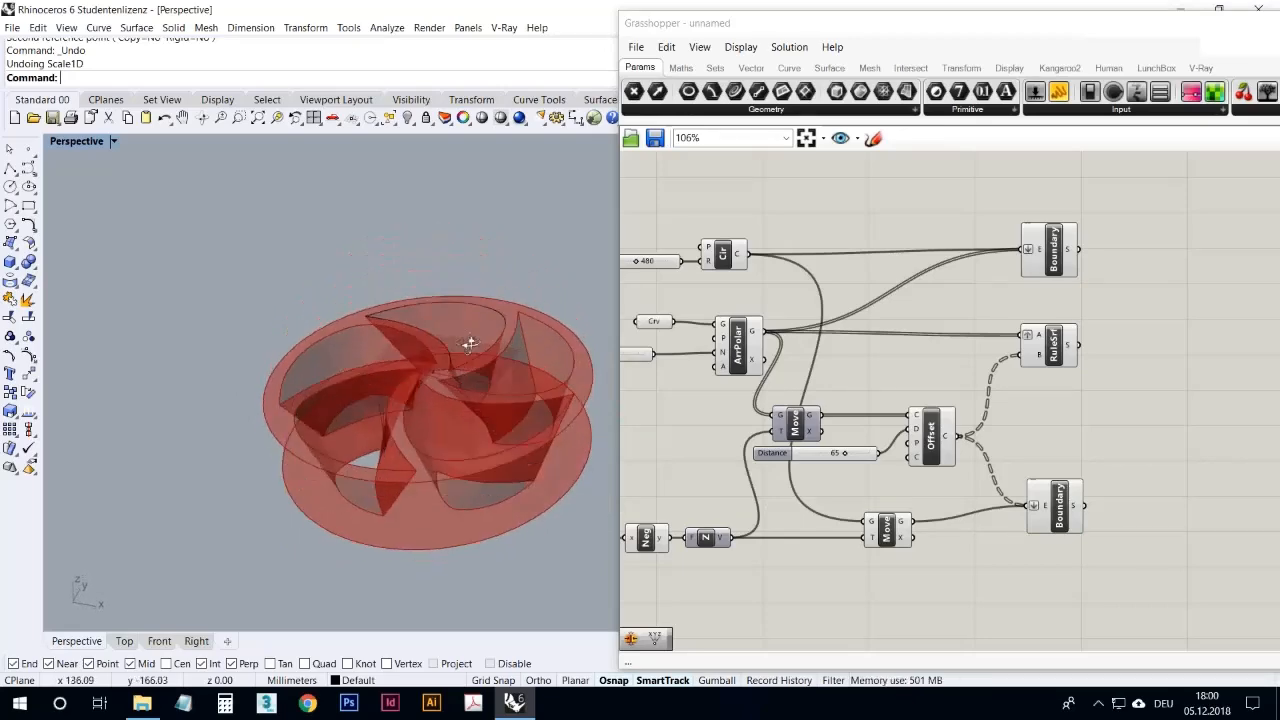
right_click_drag(287, 497, 289, 451)
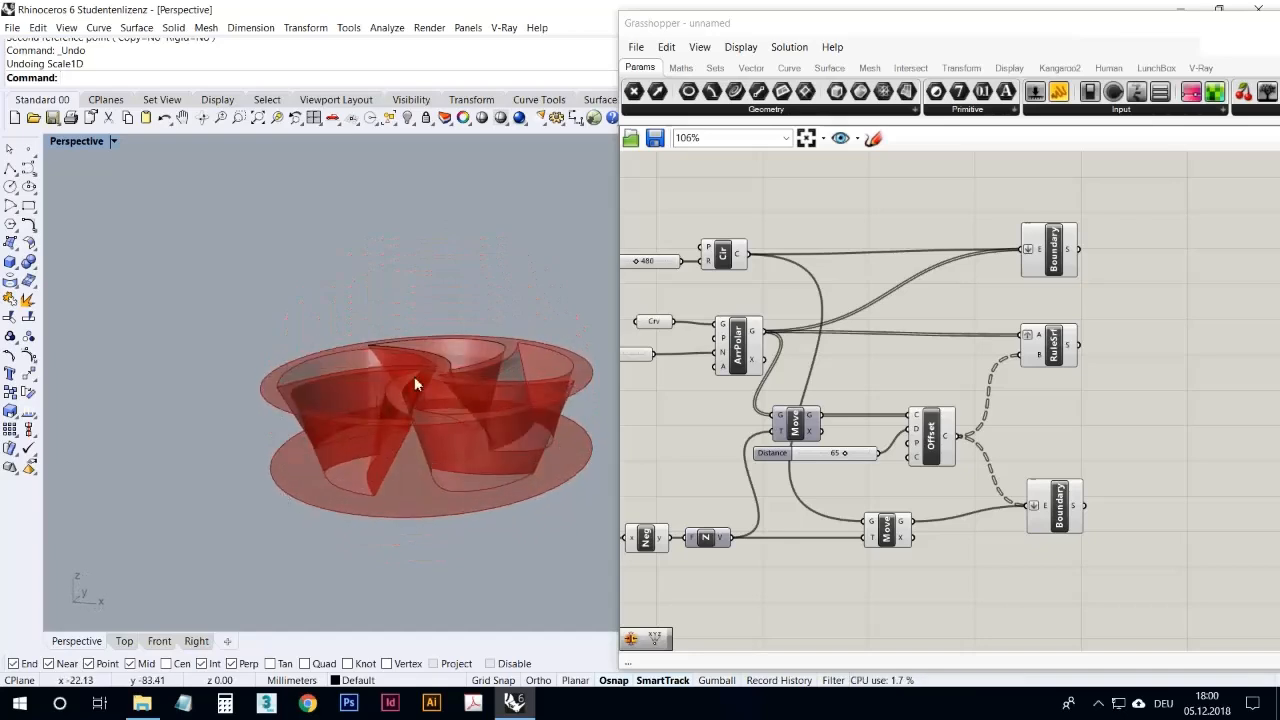
right_click_drag(414, 380, 567, 488)
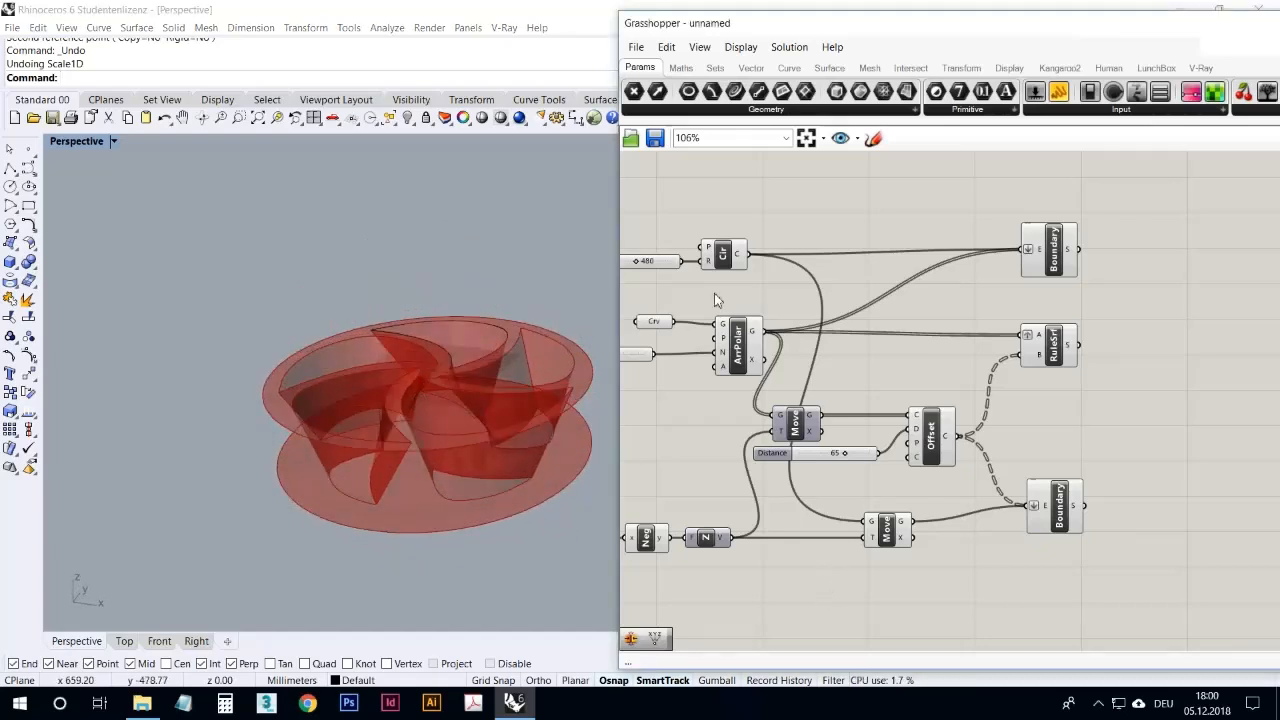
left_click(723, 253)
left_click_drag(889, 537, 861, 540)
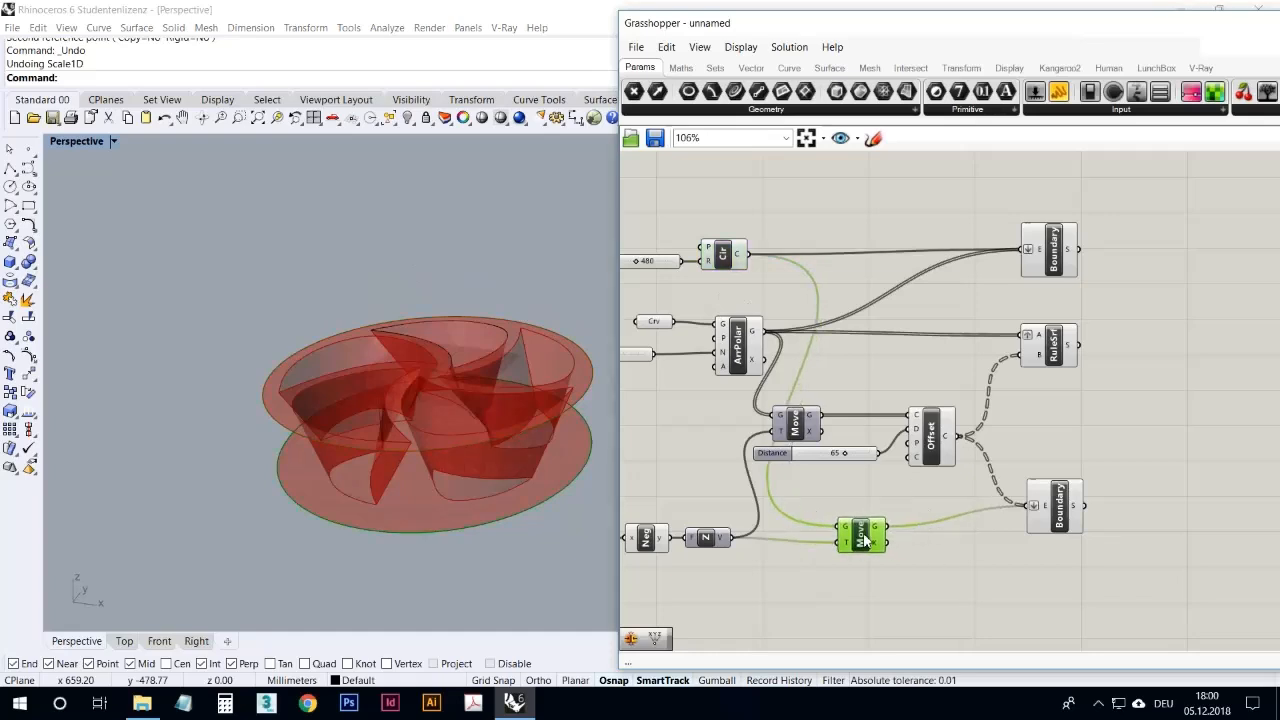
left_click_drag(1058, 515, 1061, 551)
left_click_drag(1054, 255, 1050, 250)
left_click_drag(1053, 546, 1058, 542)
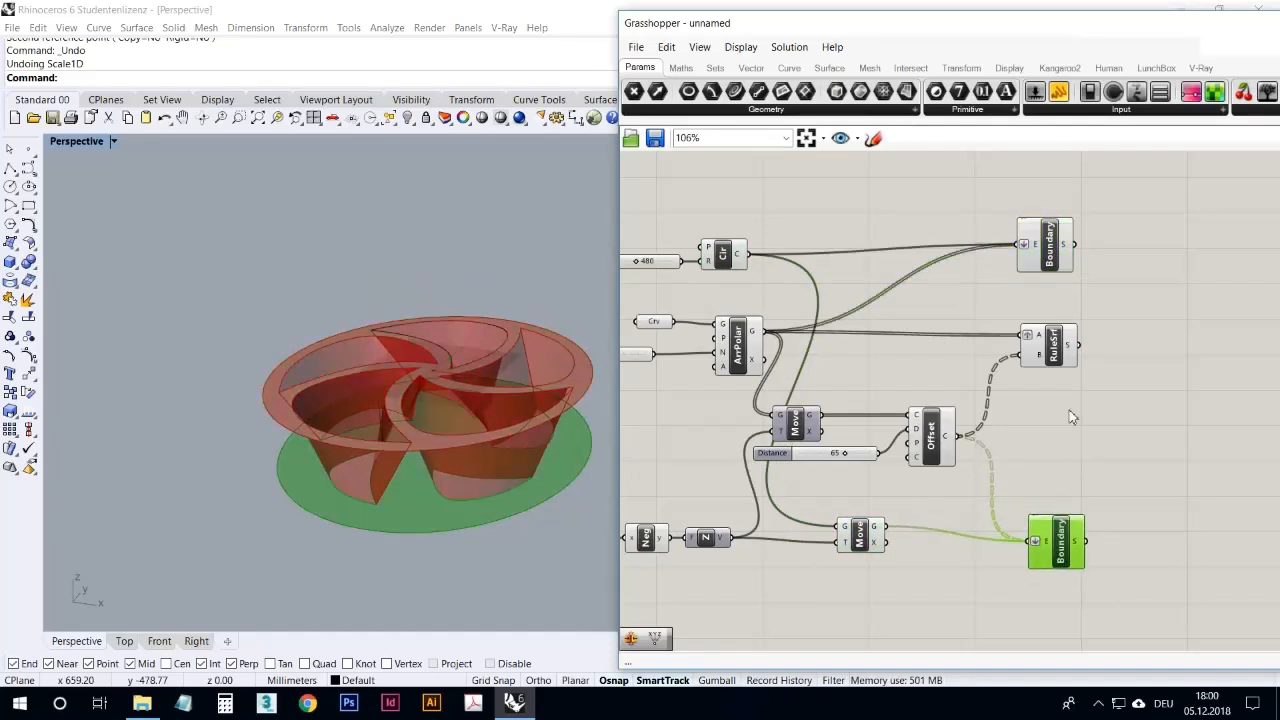
Step: Duplicate the Ruled Surface component with its wires, place the copy below the original, and disable it
left_click(1054, 352)
left_click_drag(1054, 358, 1069, 423, "alt")
right_click(1070, 418)
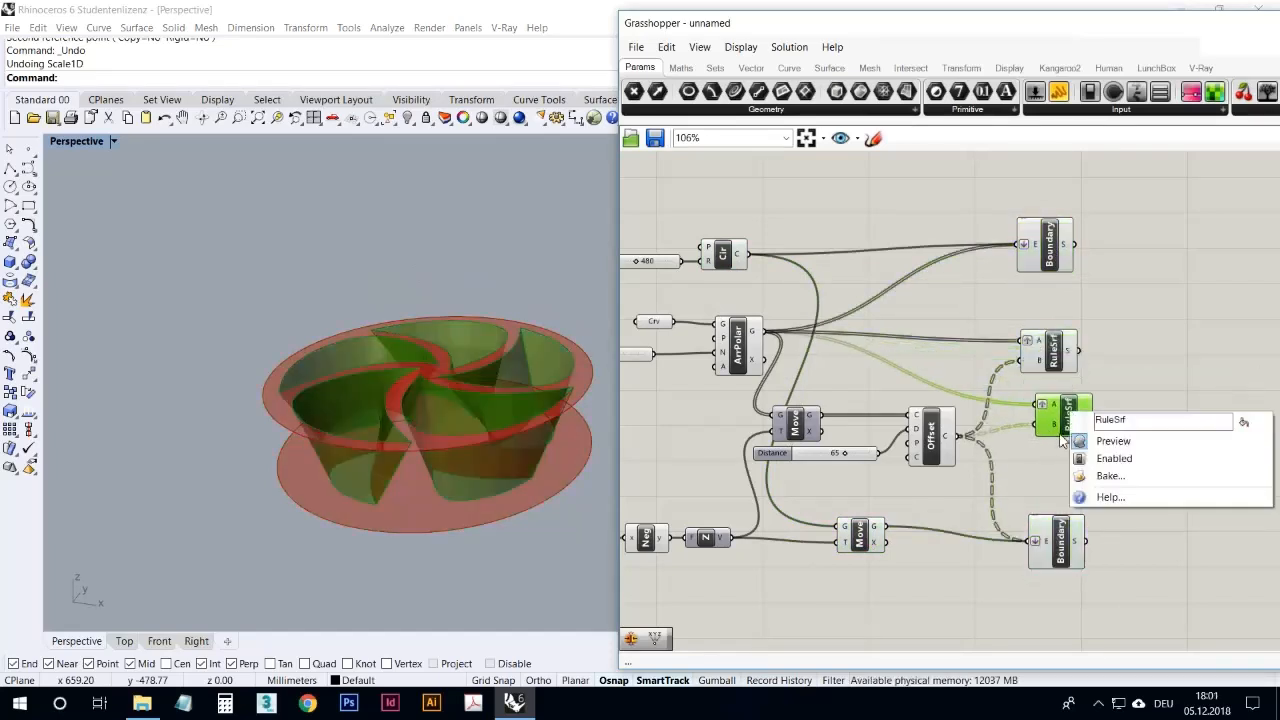
left_click(1100, 455)
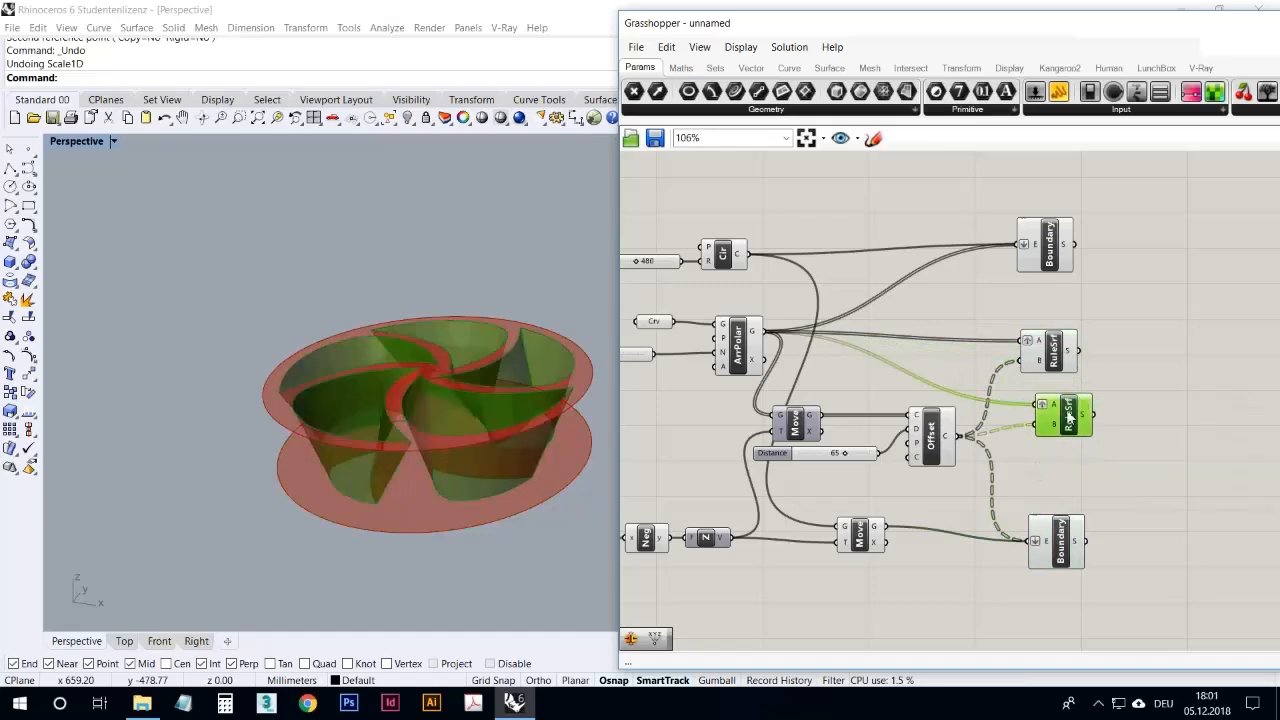
right_click(1069, 418)
left_click(1097, 457)
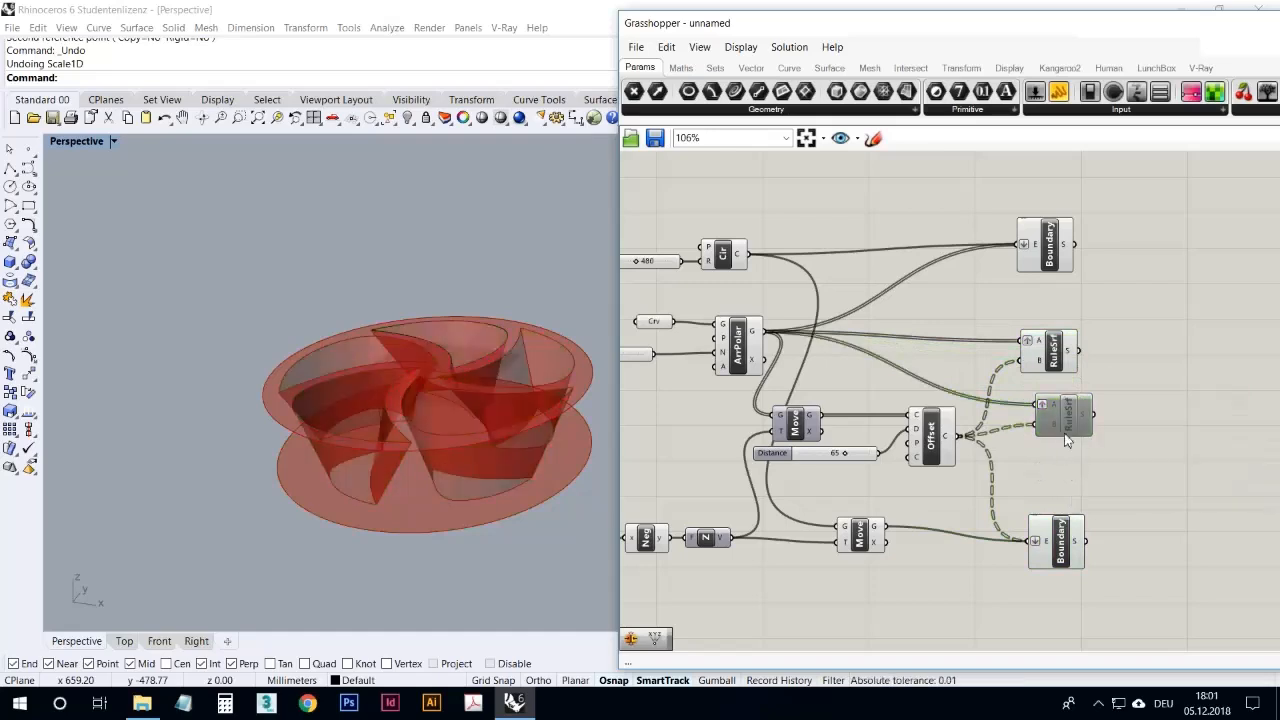
left_click_drag(1061, 431, 1057, 445)
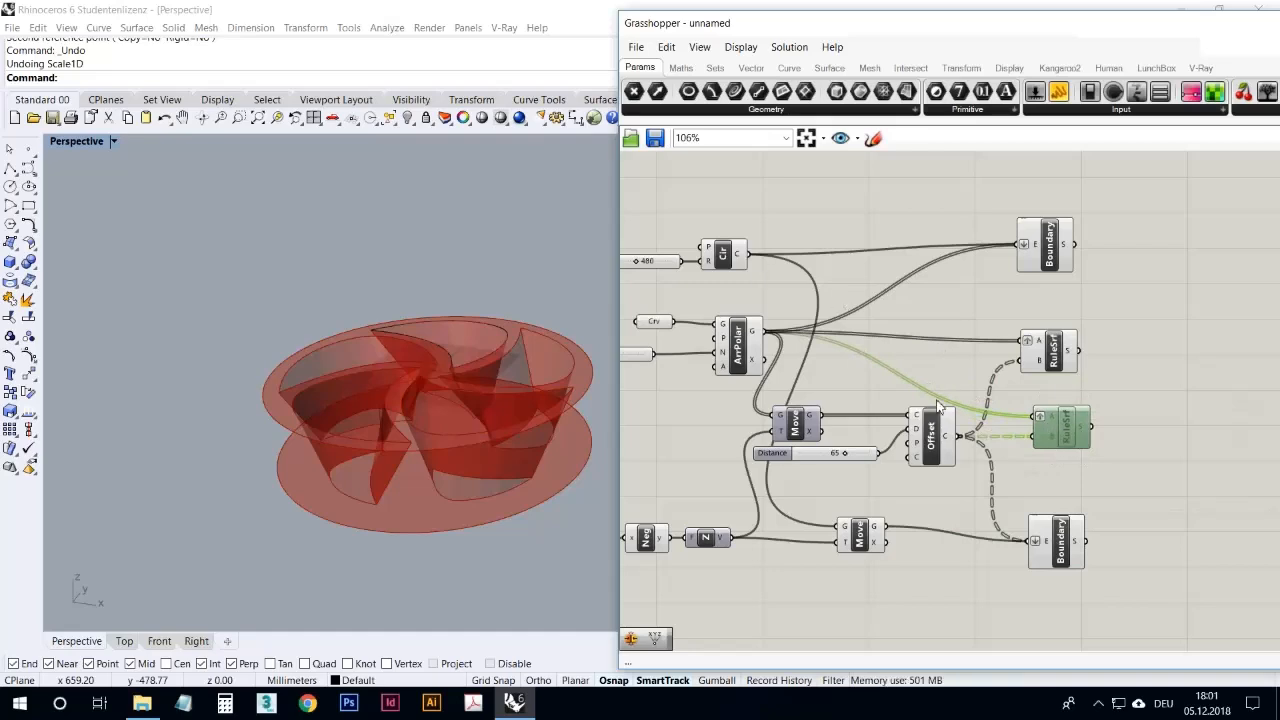
Step: Rewire the duplicated Ruled Surface so the circle feeds its A input and the lowered circle feeds its B input
left_click(940, 440)
right_click_drag(565, 415, 552, 494)
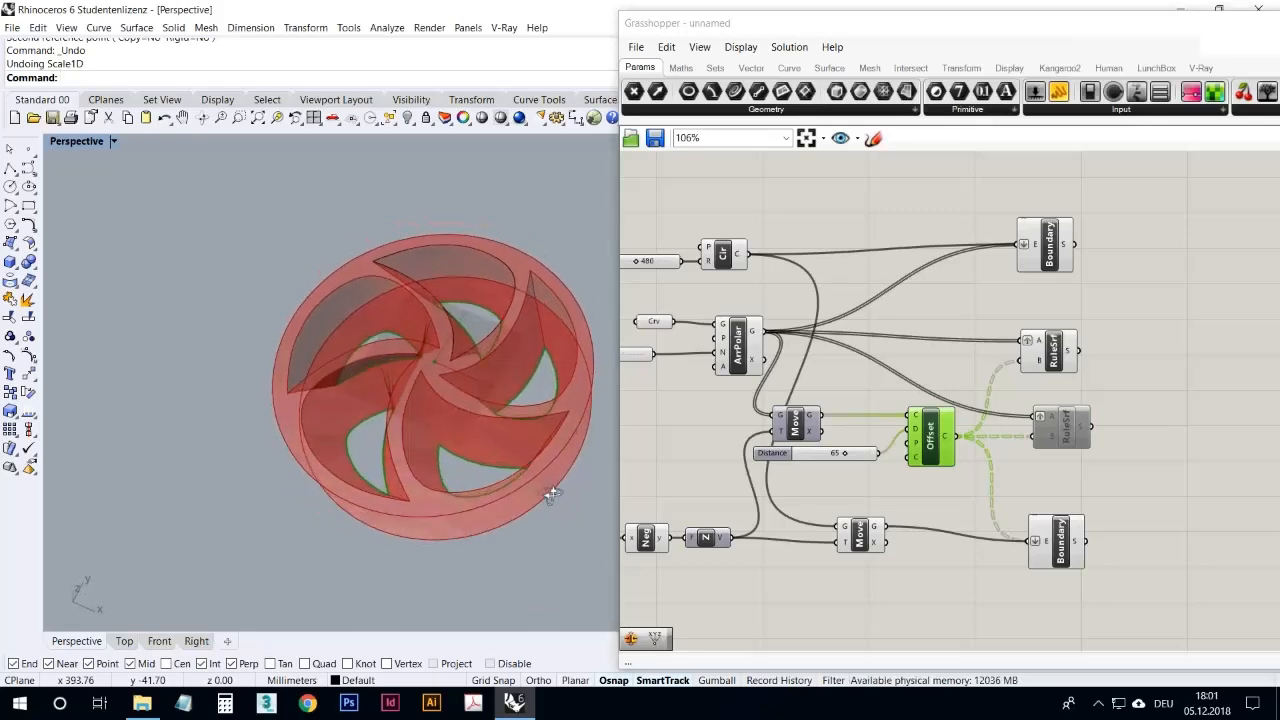
left_click(1058, 433)
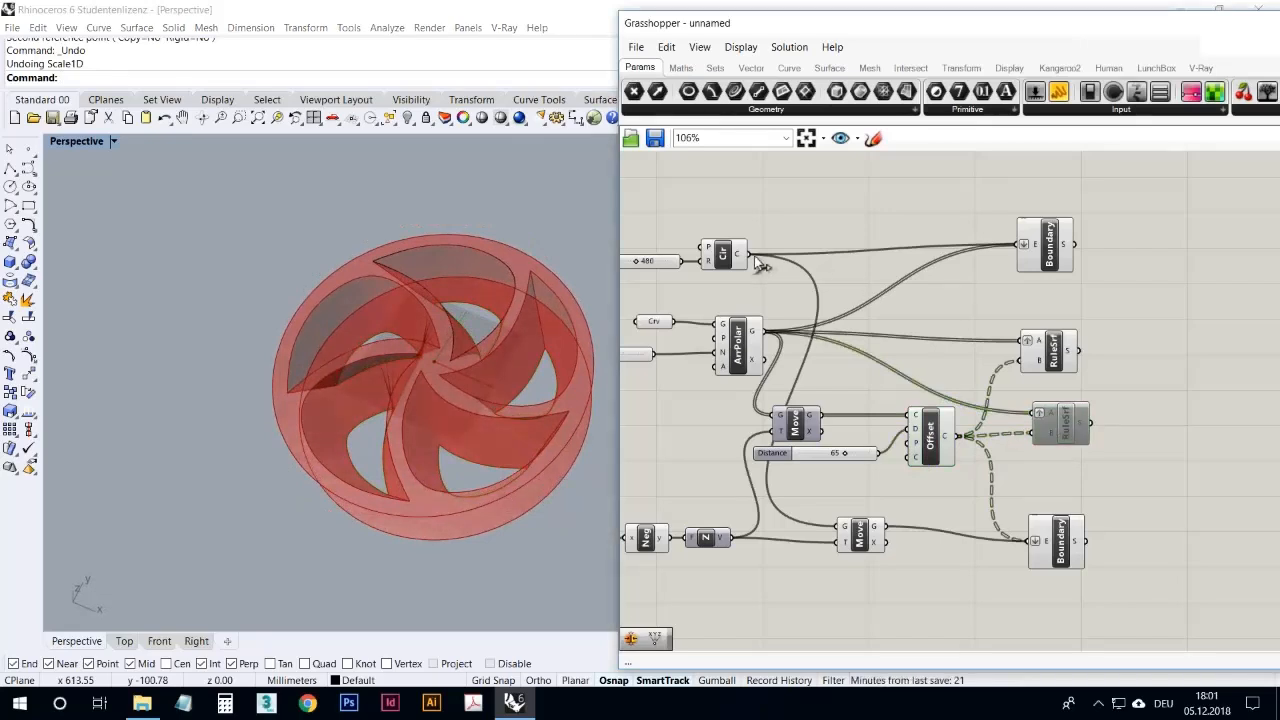
left_click(737, 256)
left_click_drag(757, 259, 1036, 413)
left_click_drag(886, 527, 1037, 431)
Step: Turn off Graft on the duplicated Ruled Surface's A input and nudge the Distance slider closer to the Offset component
right_click(1042, 422)
left_click(996, 394)
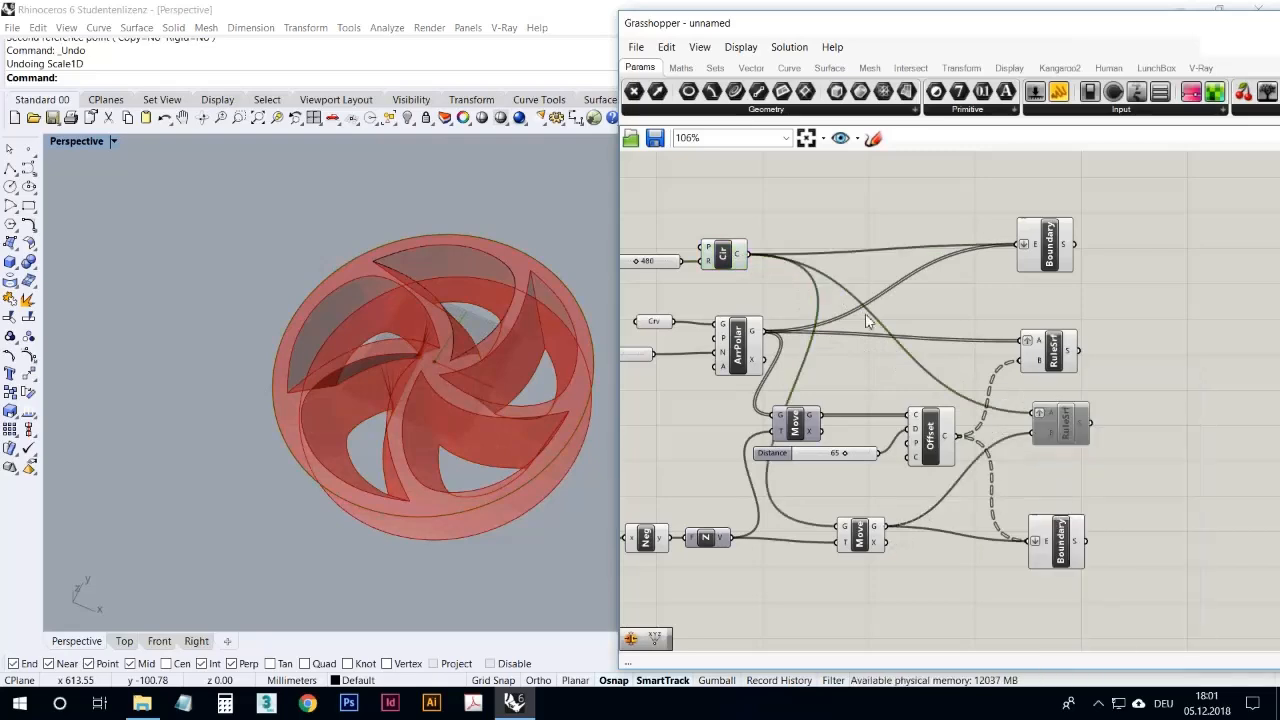
right_click(1037, 416)
left_click(1015, 392)
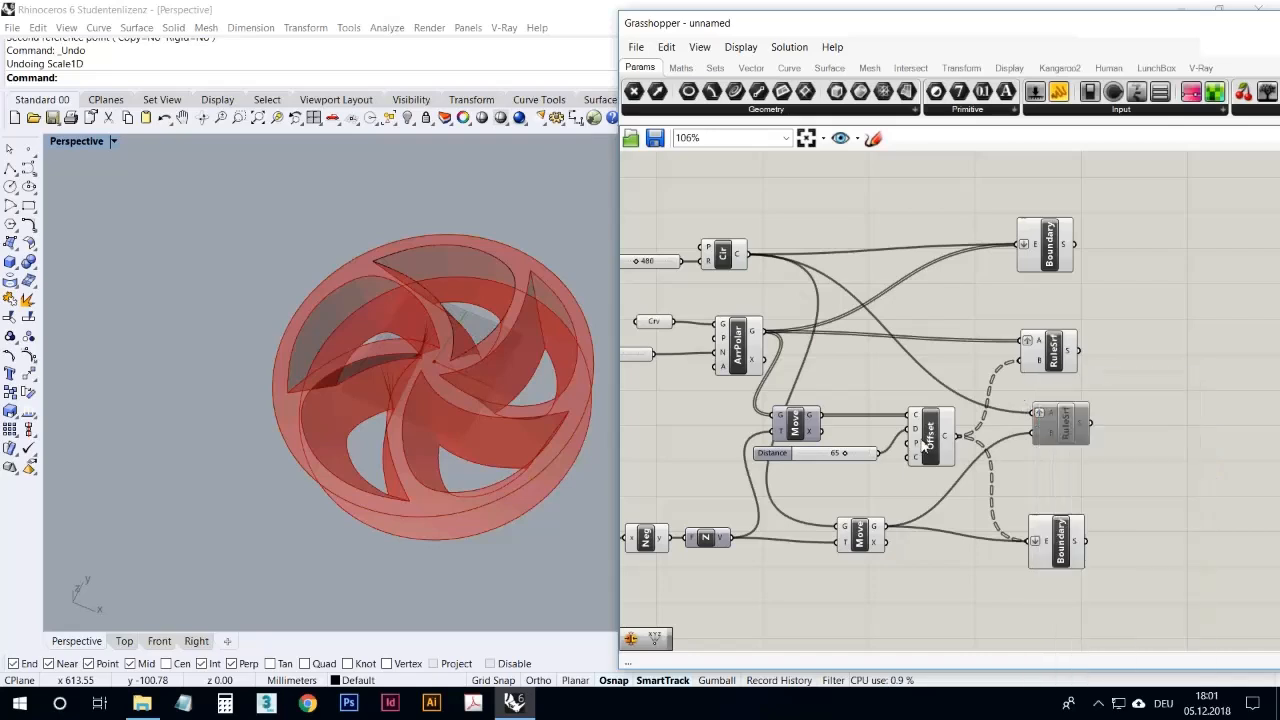
left_click(923, 451)
left_click_drag(871, 458, 880, 463)
left_click(920, 447)
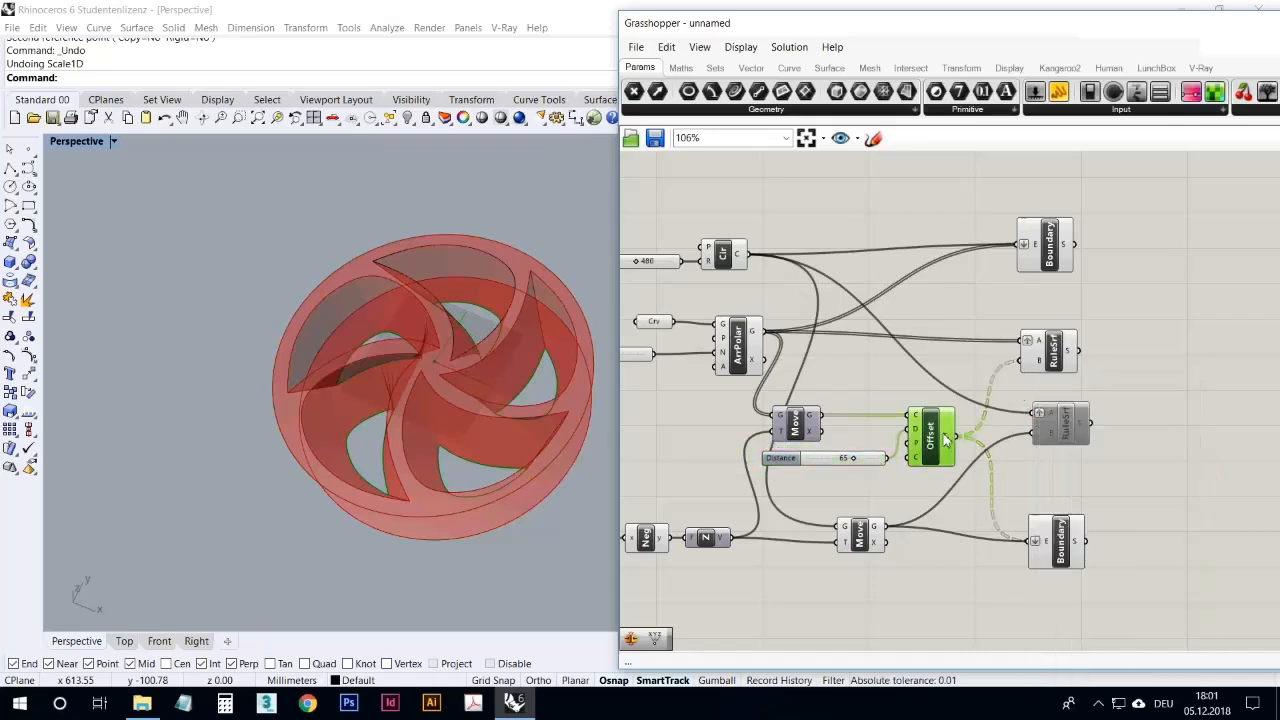
right_click(1043, 421)
left_click(1079, 494)
Step: Enable the duplicated Ruled Surface to generate the wheel's outer wall, and inspect the wheel from above
right_click(1068, 430)
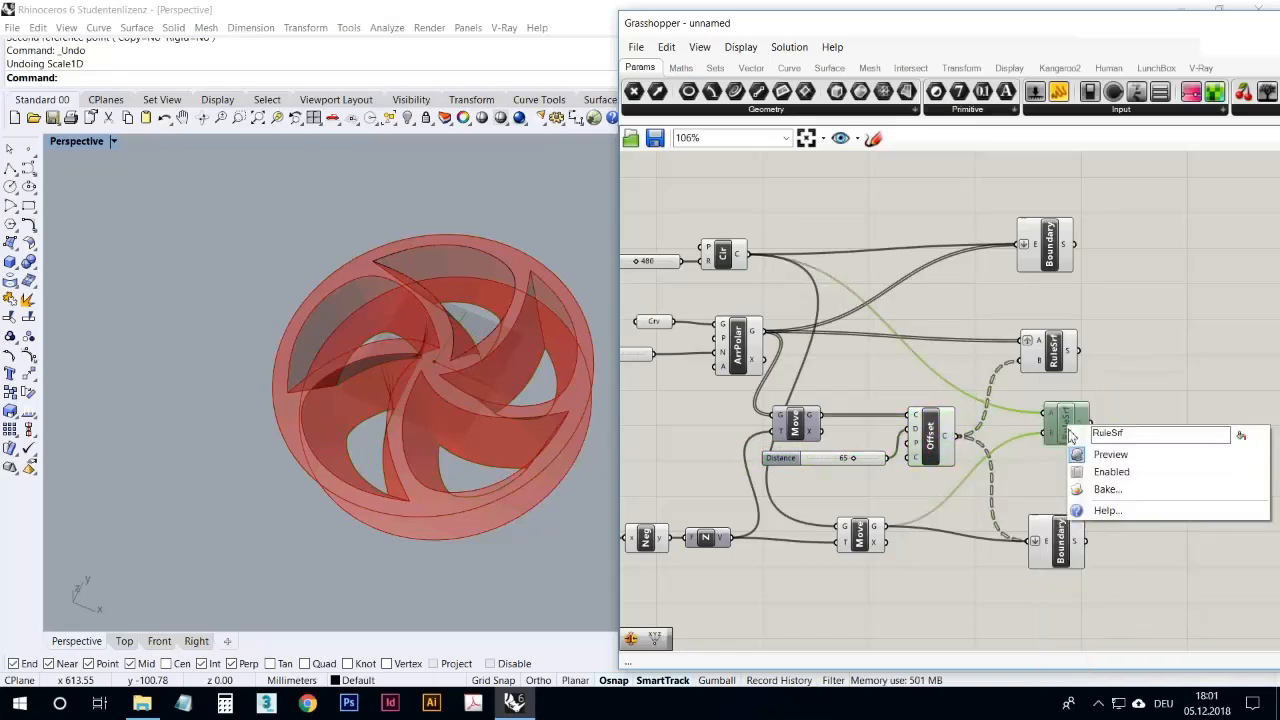
left_click(1100, 468)
left_click(1062, 428)
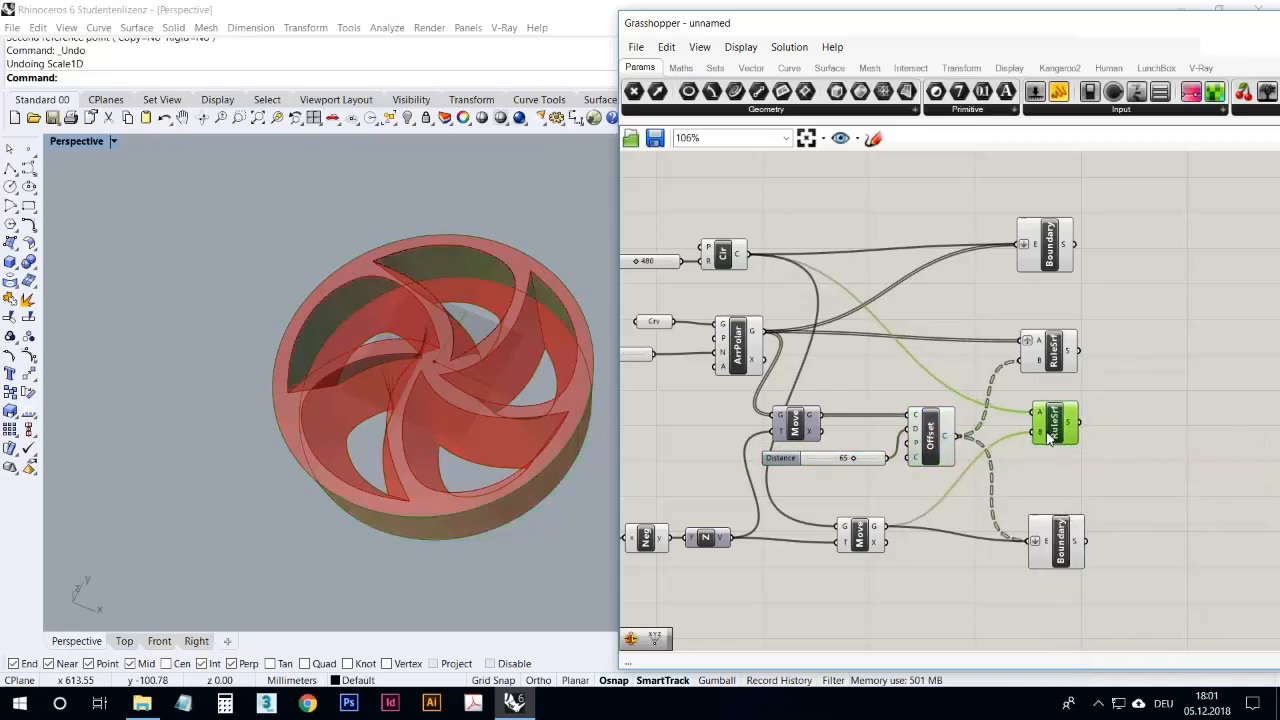
right_click_drag(470, 380, 549, 452)
left_click(1204, 487)
Step: Add a Brep Join component beside the surface components and locate the same component among the Surface utilities
scroll(1086, 459, "down", 3)
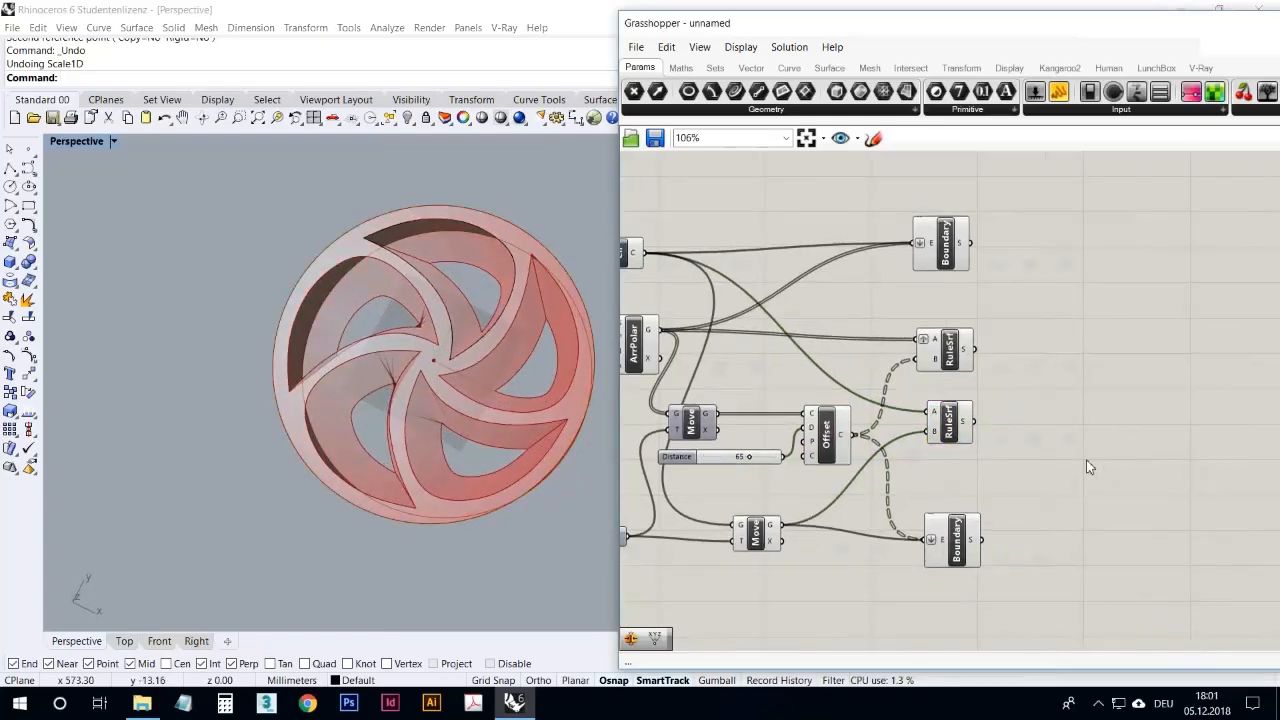
right_click_drag(1068, 476, 1100, 449)
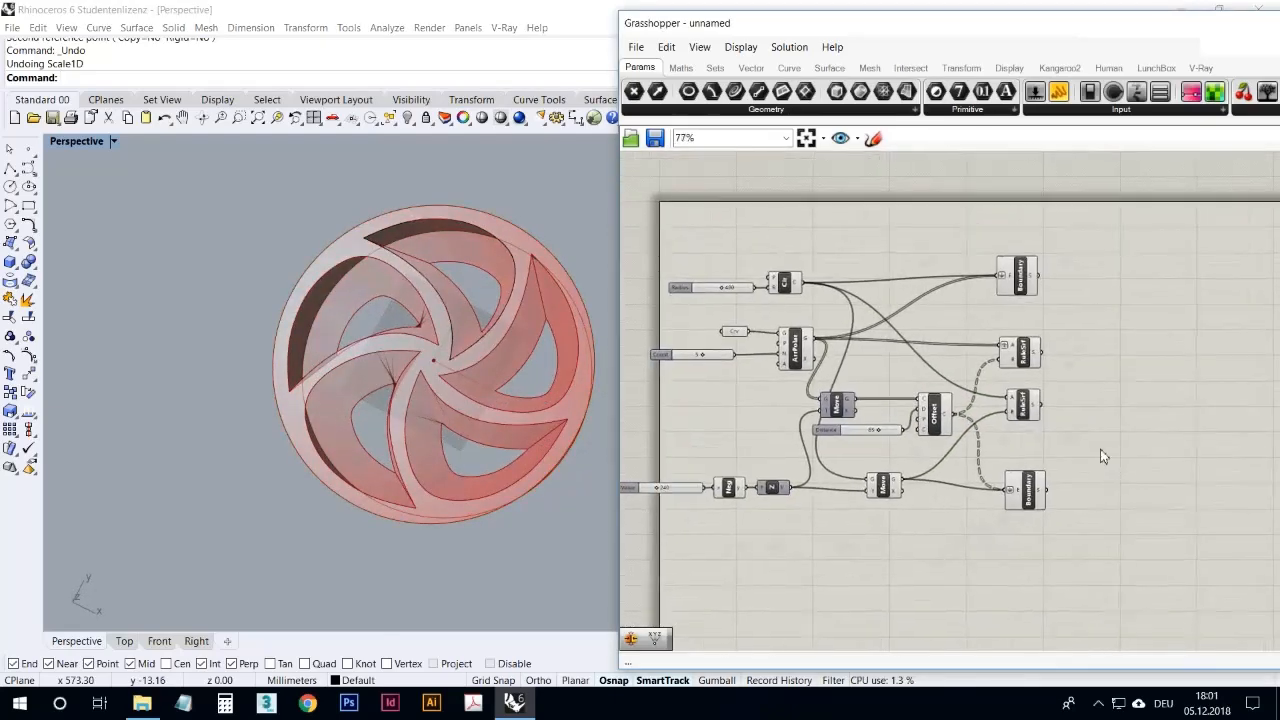
double_click(1100, 454)
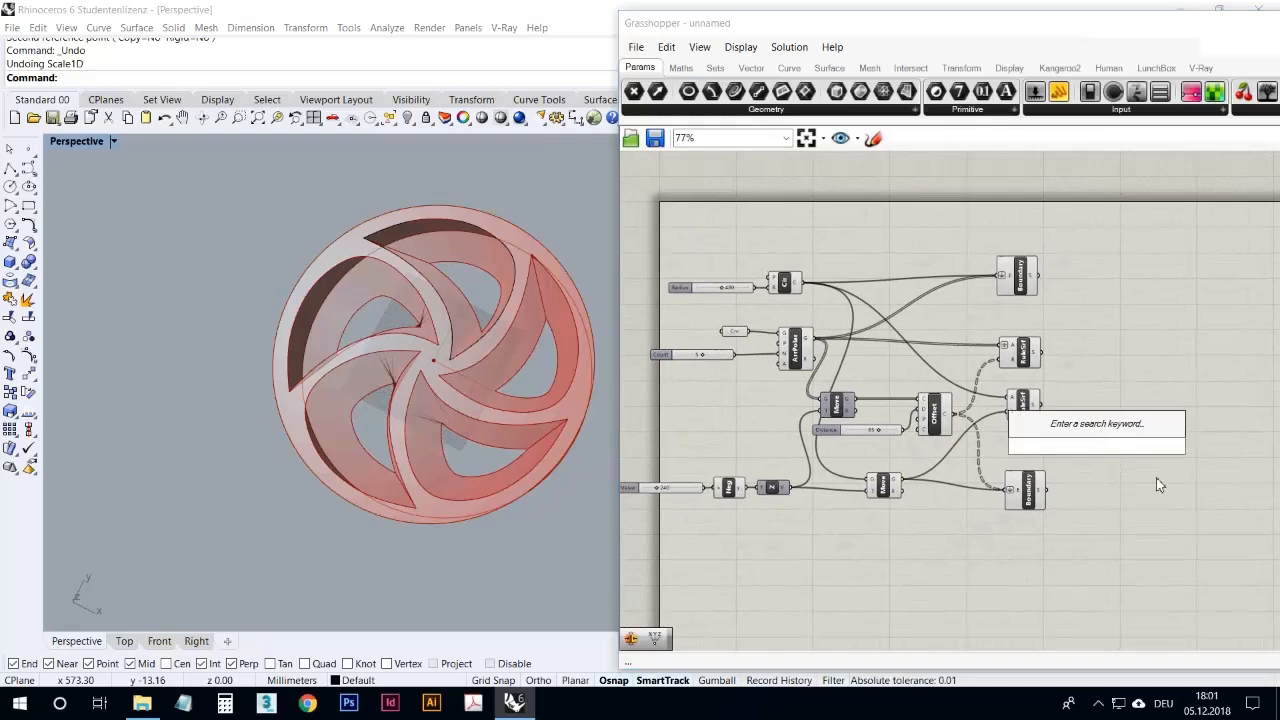
type("brep")
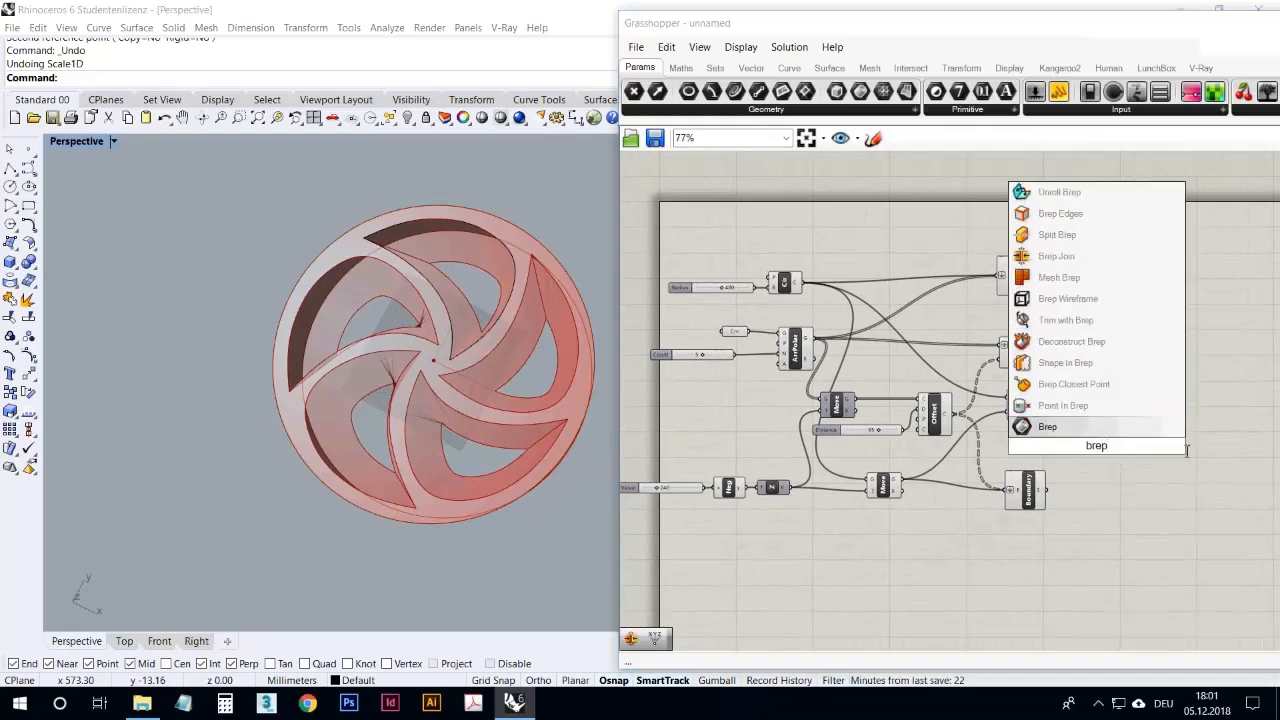
left_click(1070, 262)
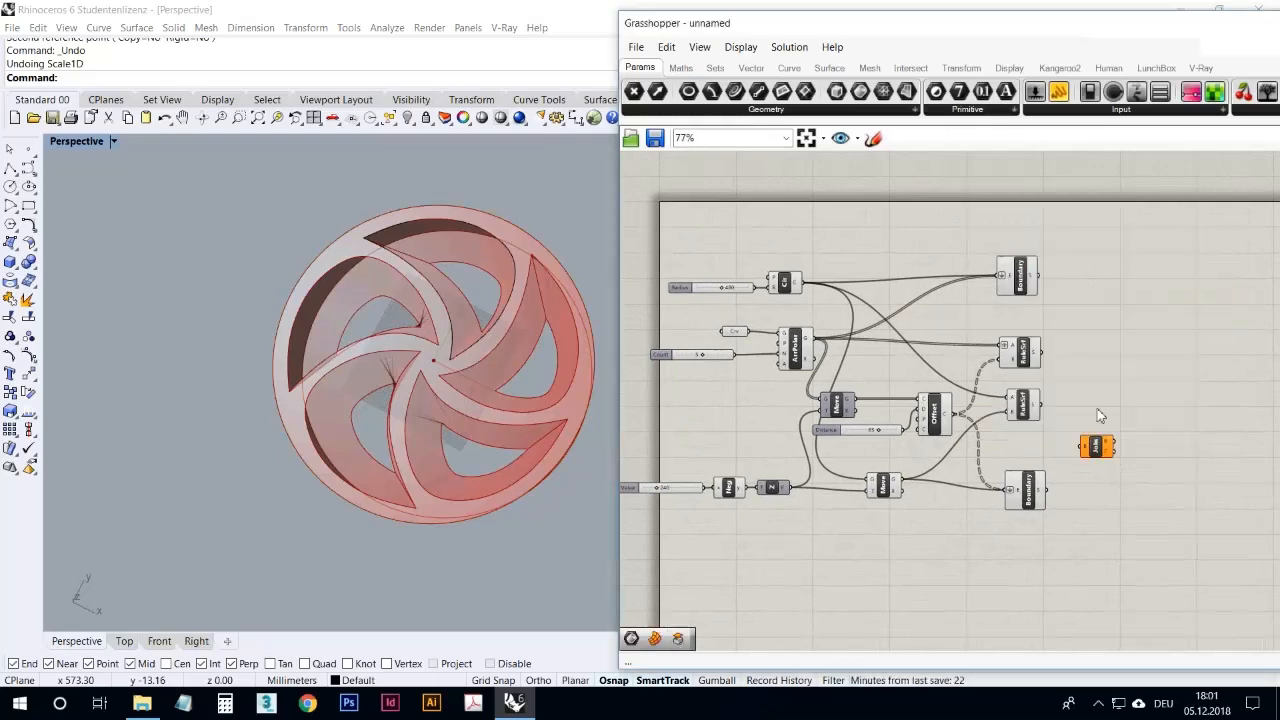
left_click(1097, 446)
left_click(1103, 456, "ctrl+alt")
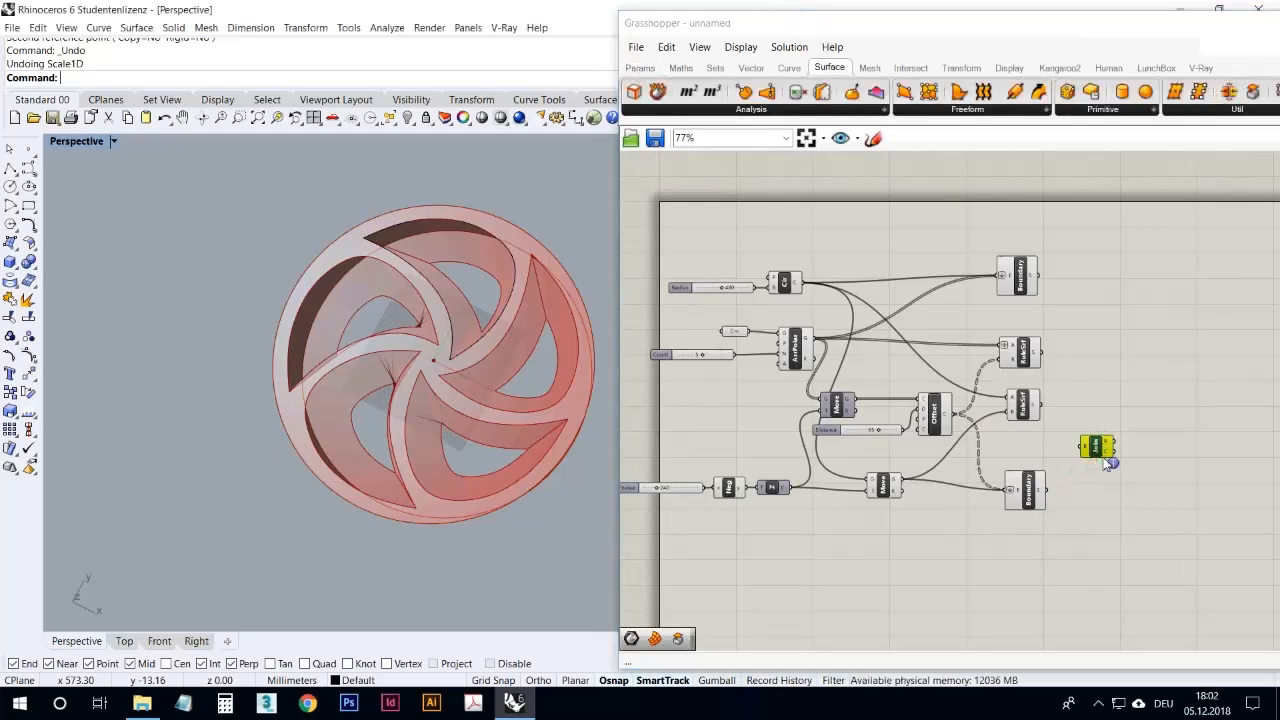
left_click(1230, 109)
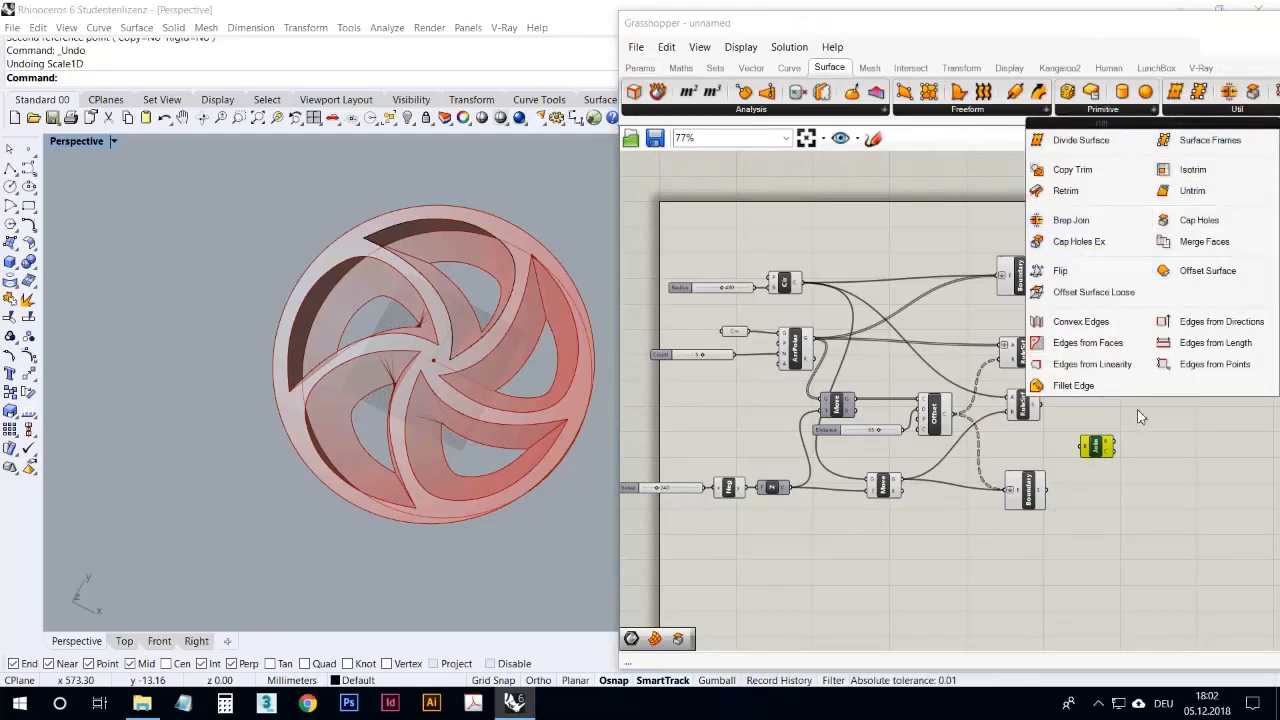
left_click(1149, 440)
Step: Place Brep Join beside the upper Boundary and feed its B input from both Boundary and both Ruled Surface components
left_click_drag(1096, 446, 1100, 282)
left_click_drag(1048, 404, 1100, 282, "shift")
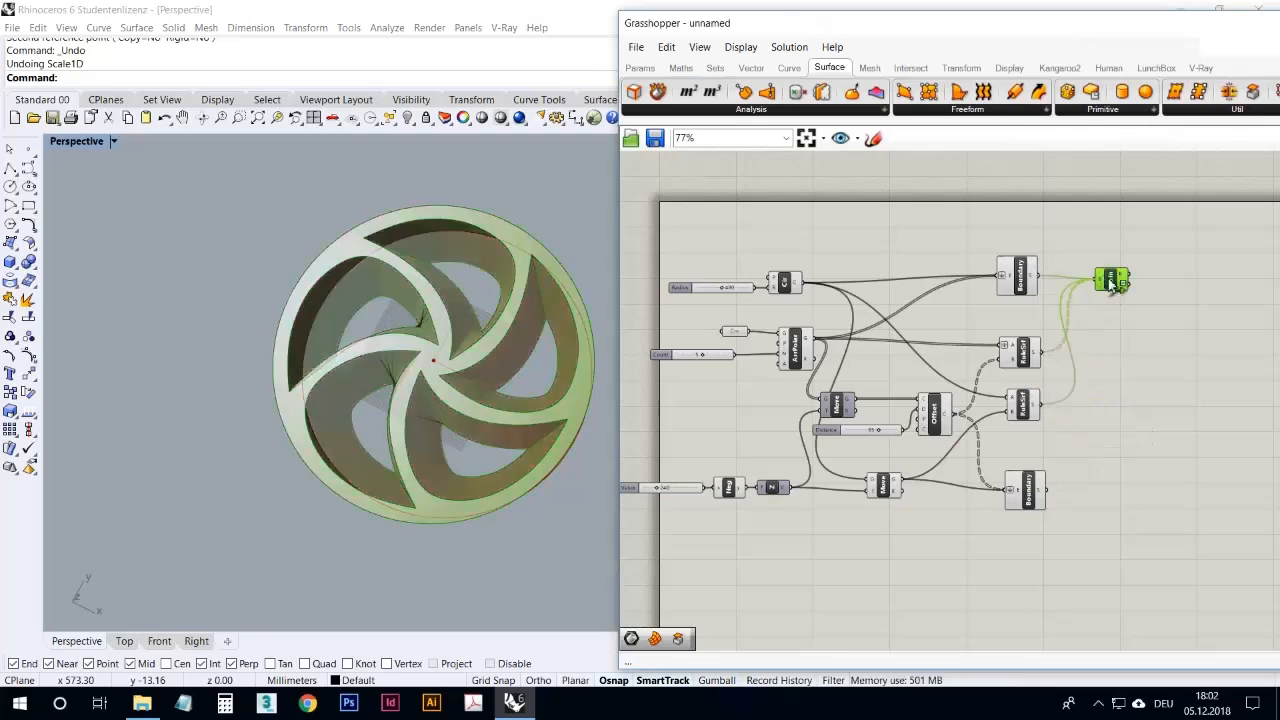
left_click_drag(1047, 490, 1140, 288, "shift")
Step: Check the data structure of the Brep Join's Breps output and flatten the component's B input
scroll(1108, 300, "up", 3)
right_click_drag(1131, 312, 1093, 324)
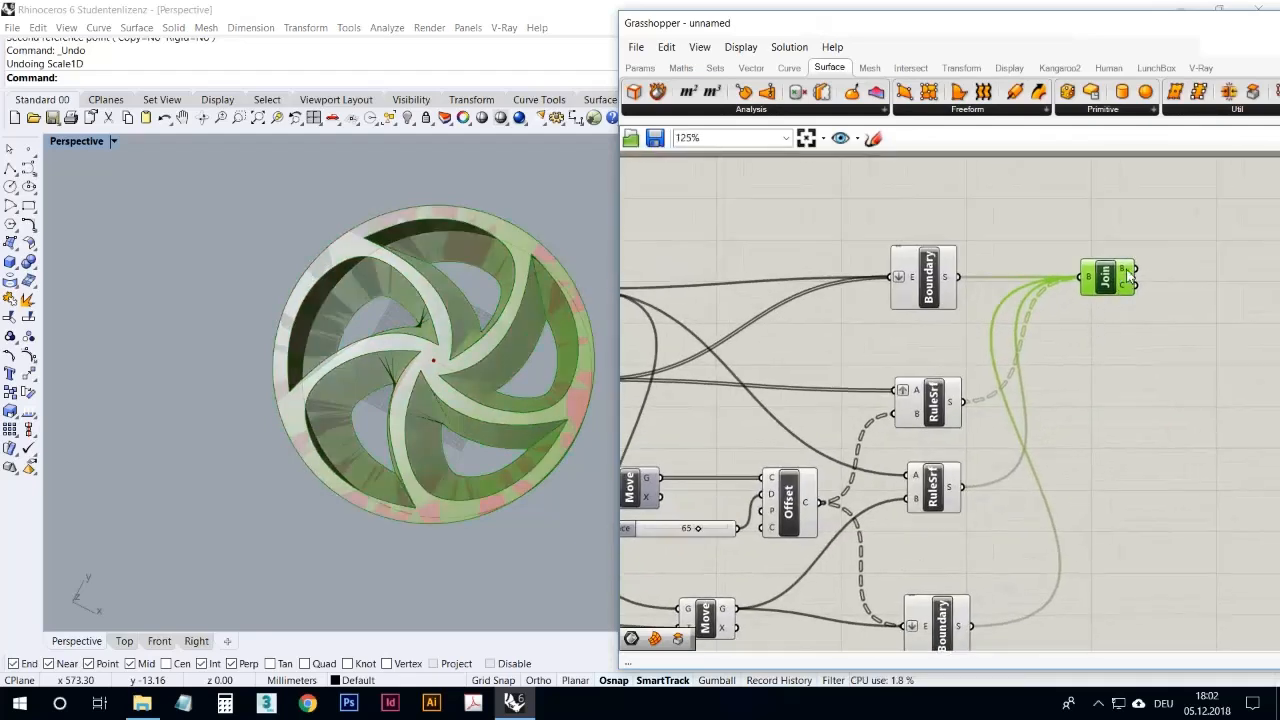
mouse_move(1126, 274)
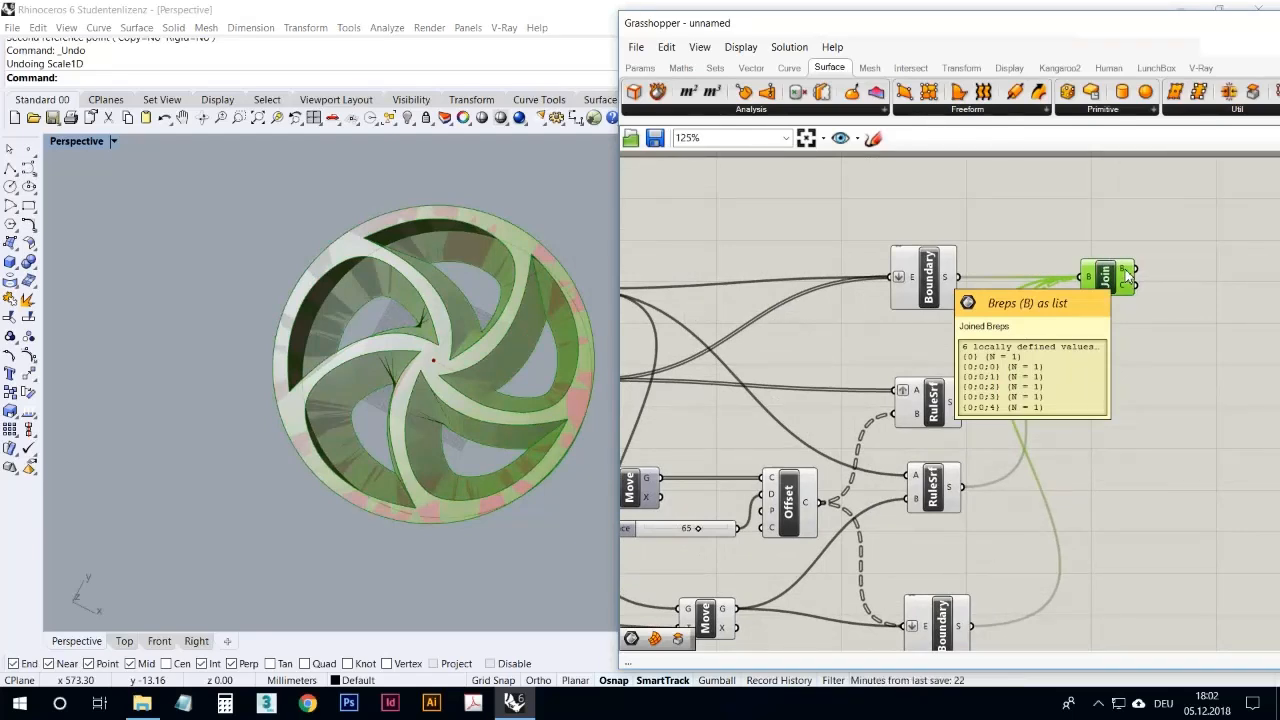
left_click(1113, 337)
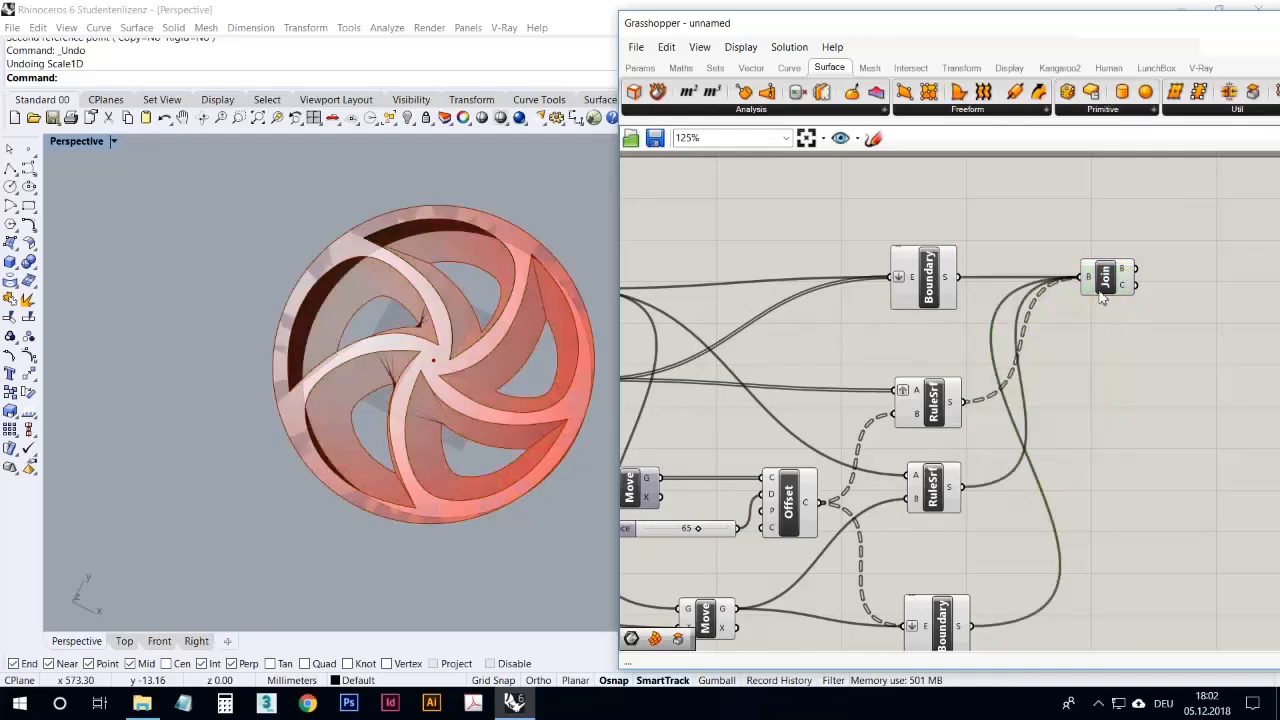
right_click(1090, 283)
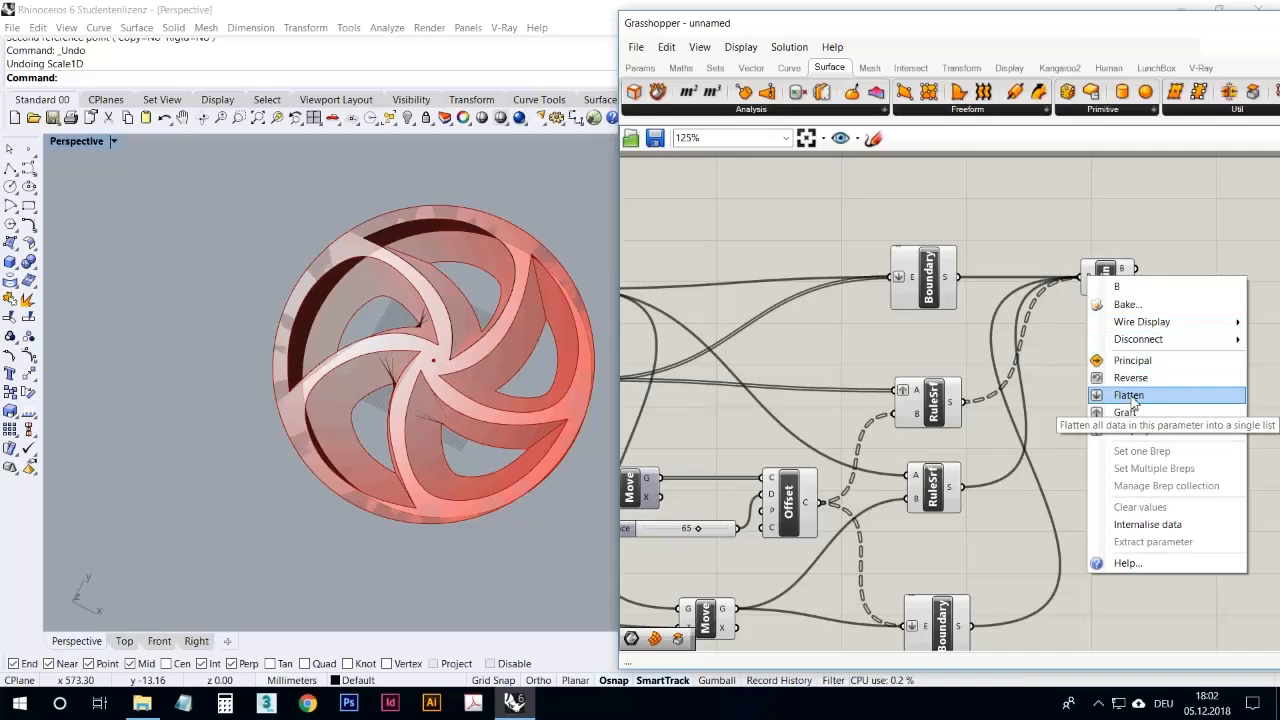
left_click(1134, 398)
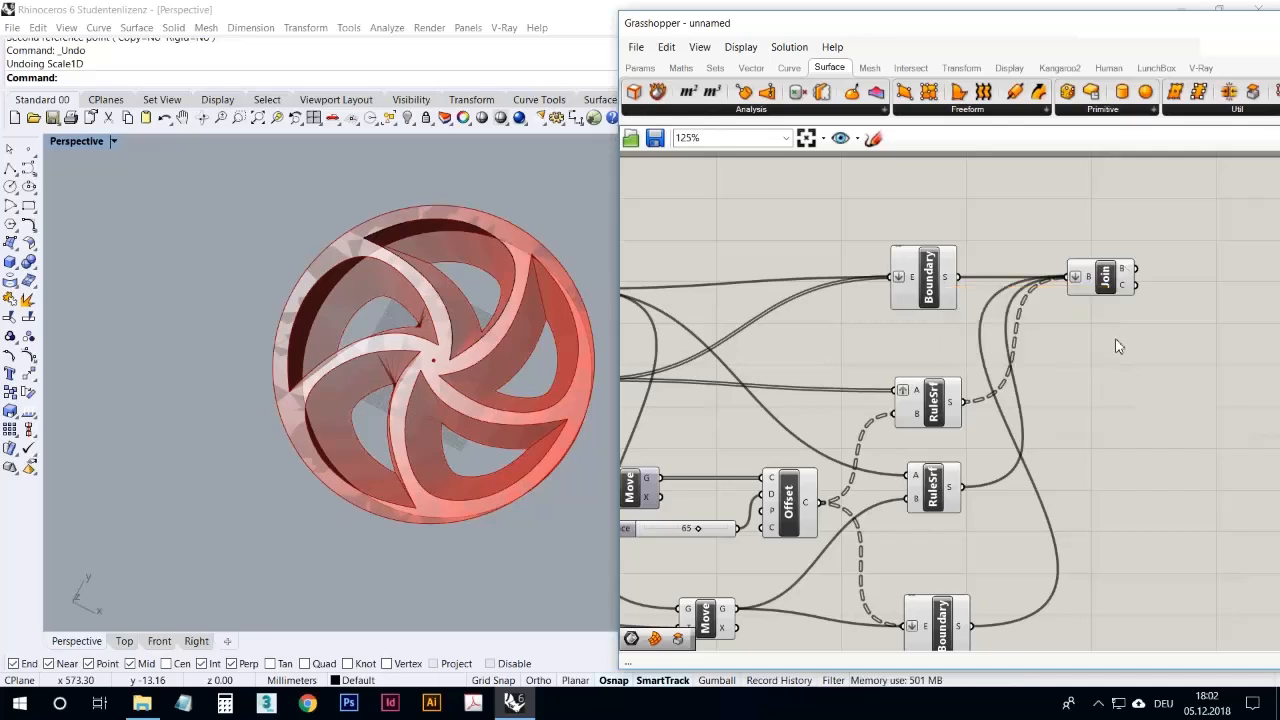
Step: Move the Brep Join component farther from the surface components and bake its result into Rhino
left_click_drag(1108, 287, 1153, 285)
right_click_drag(530, 215, 509, 351)
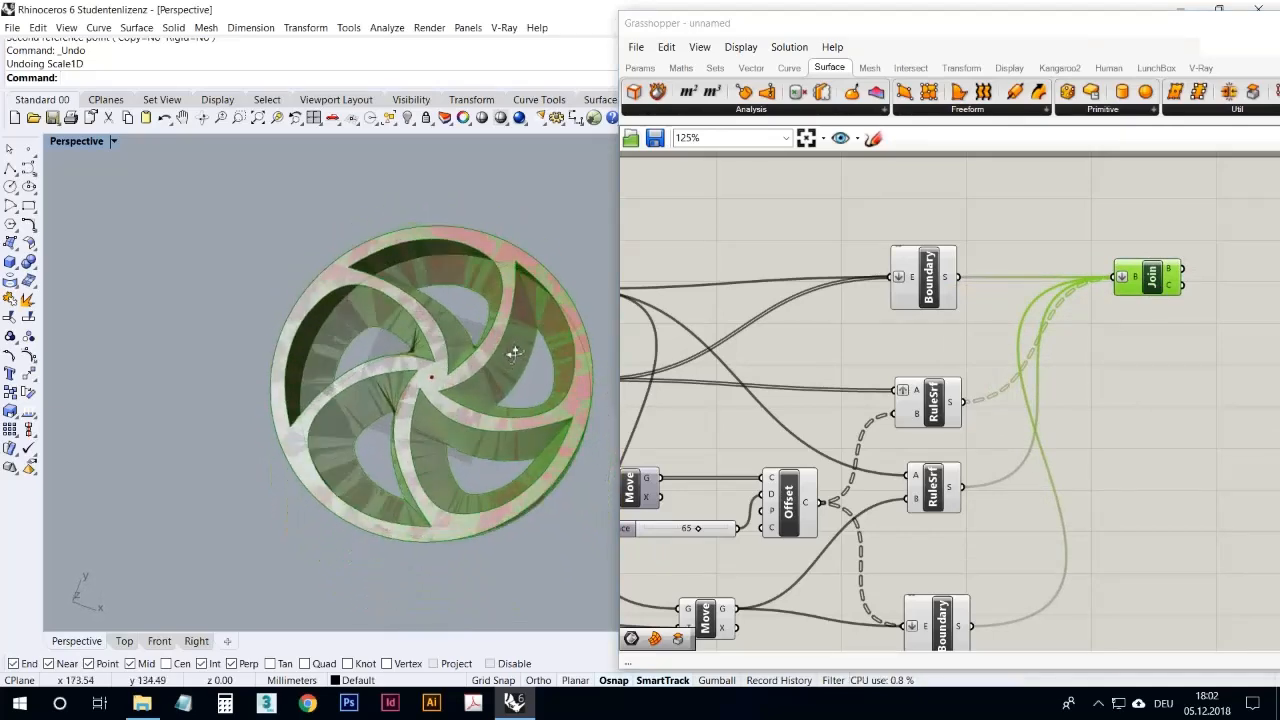
left_click(1170, 233)
left_click(1151, 277)
right_click(1168, 219)
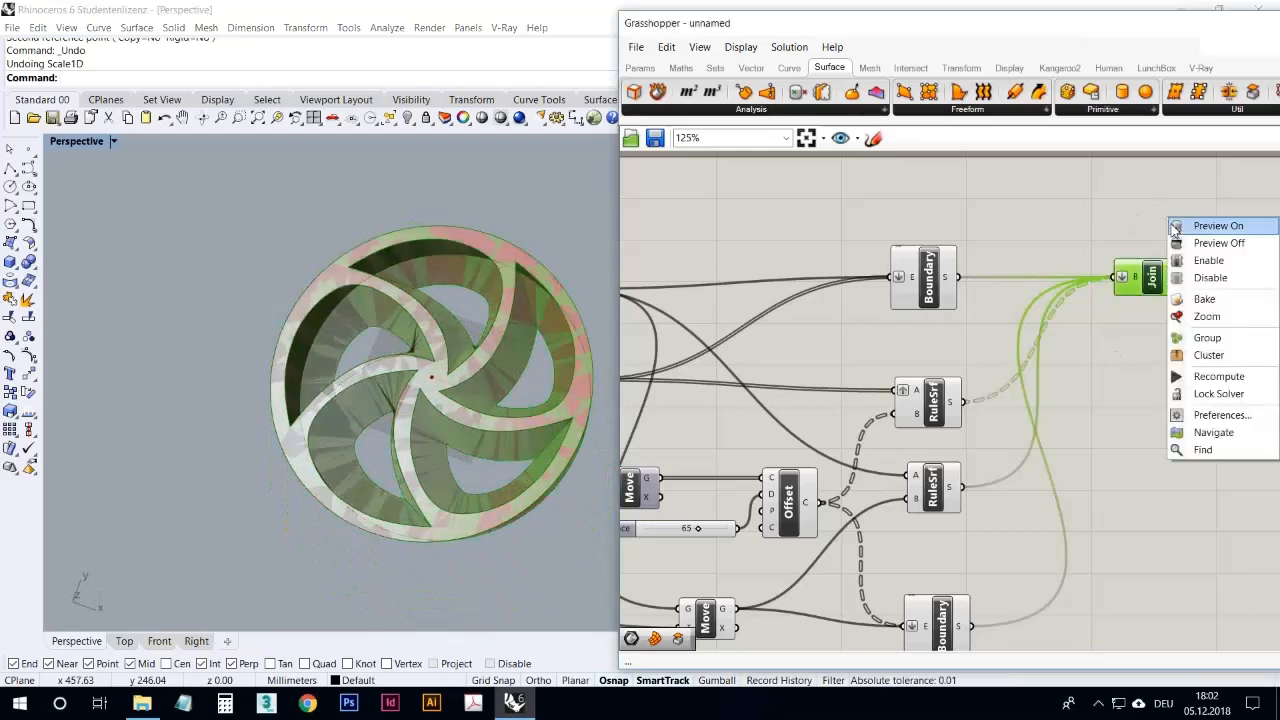
left_click(1204, 299)
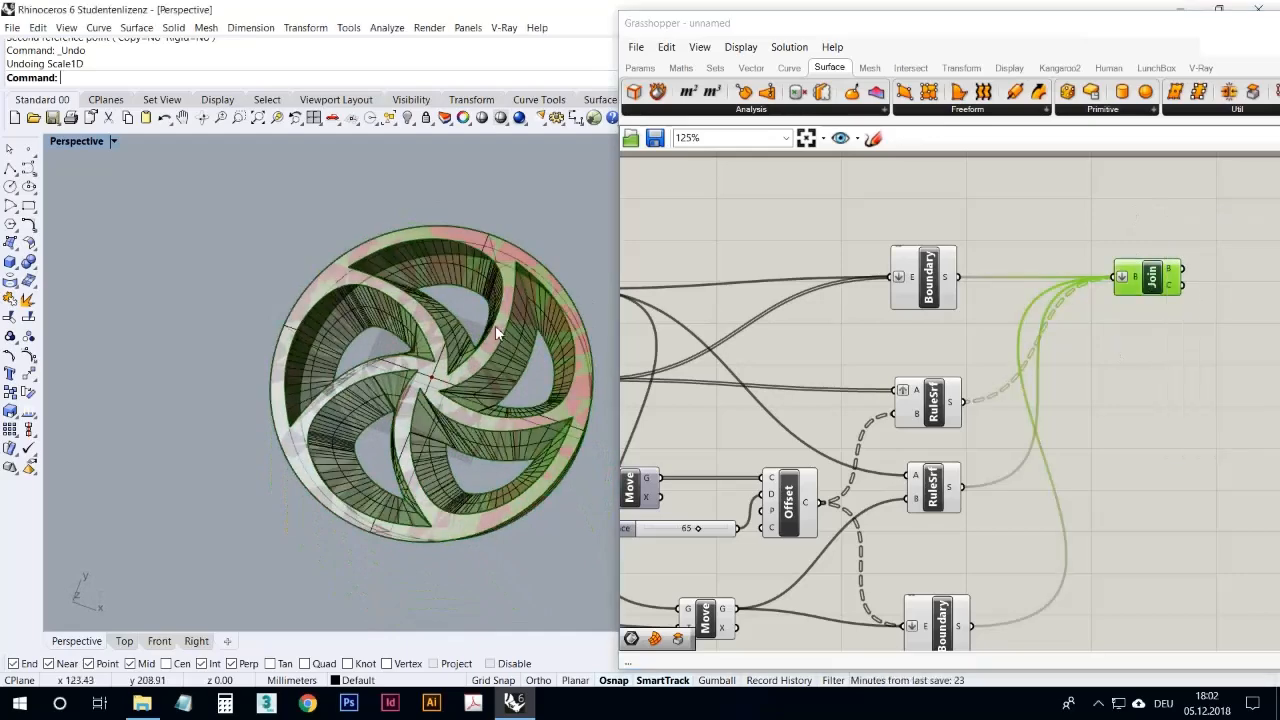
Step: Move the baked wheel away from the Grasshopper preview and check its object type with the Grasshopper window collapsed
right_click_drag(495, 326, 525, 302)
scroll(527, 351, "down", 6)
left_click_drag(527, 351, 328, 294)
left_click(352, 241)
scroll(160, 277, "up", 4)
left_click(405, 297)
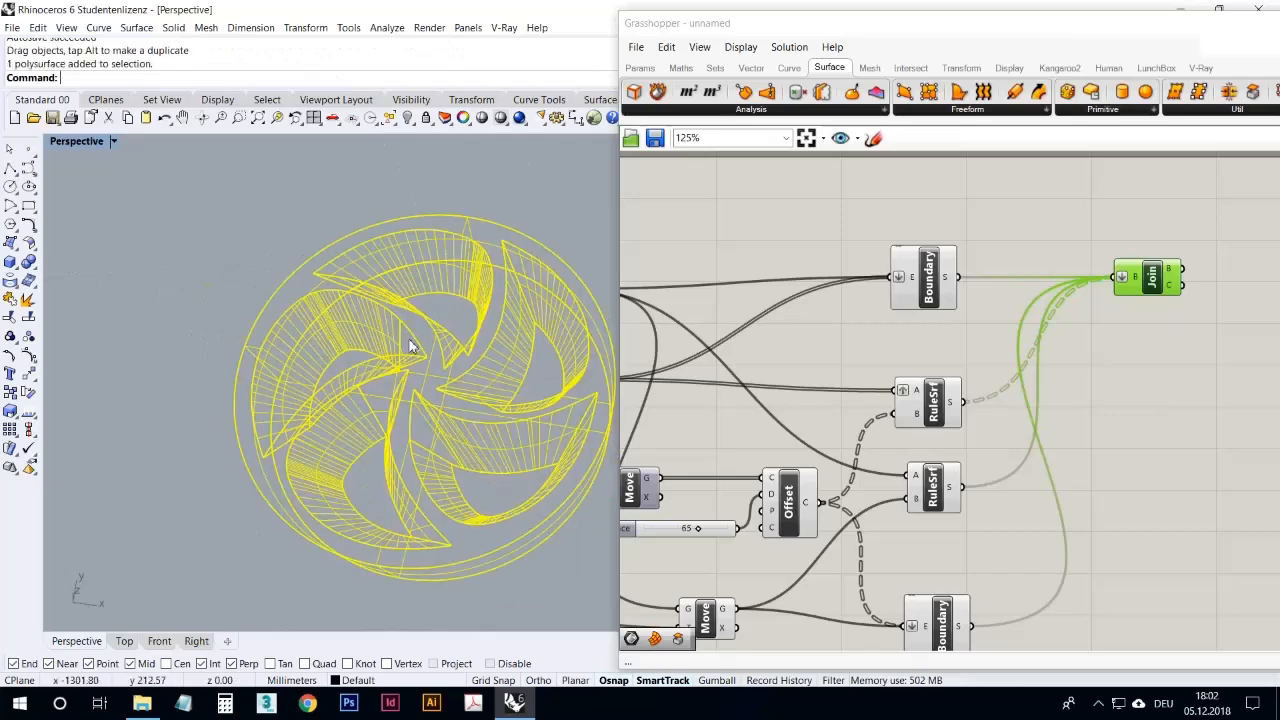
double_click(741, 28)
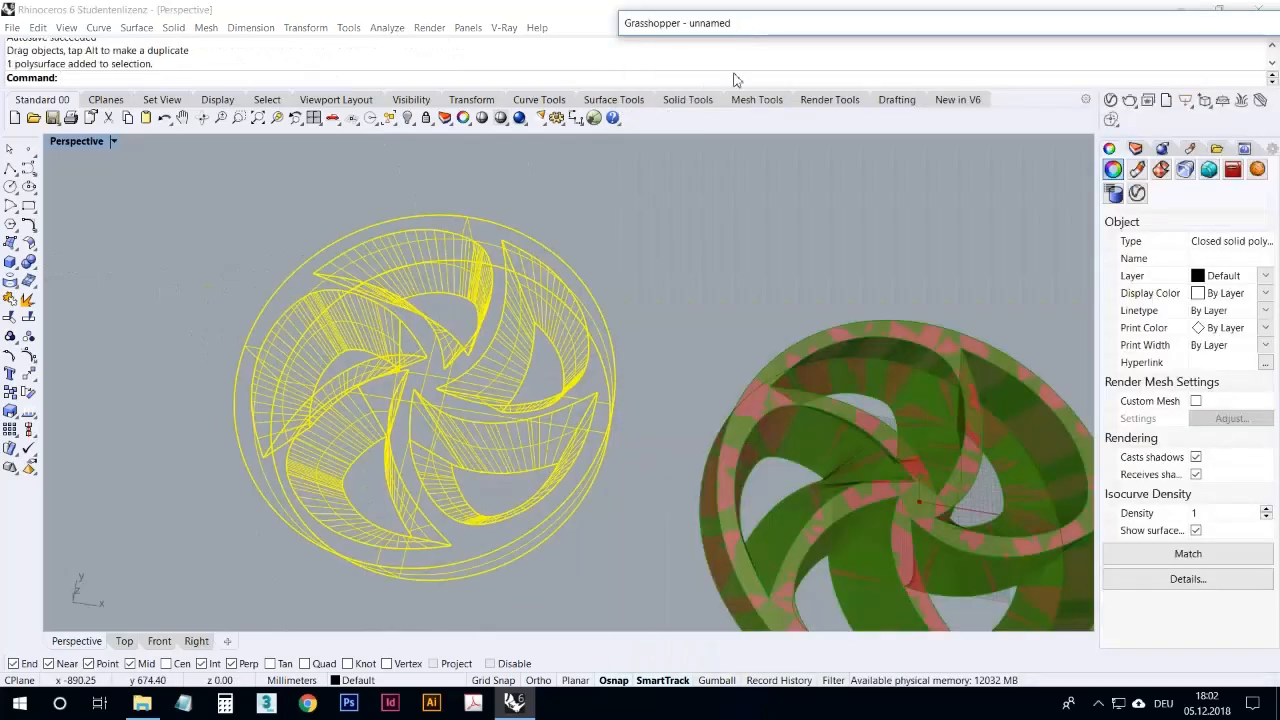
left_click(491, 257)
right_click_drag(491, 257, 486, 340)
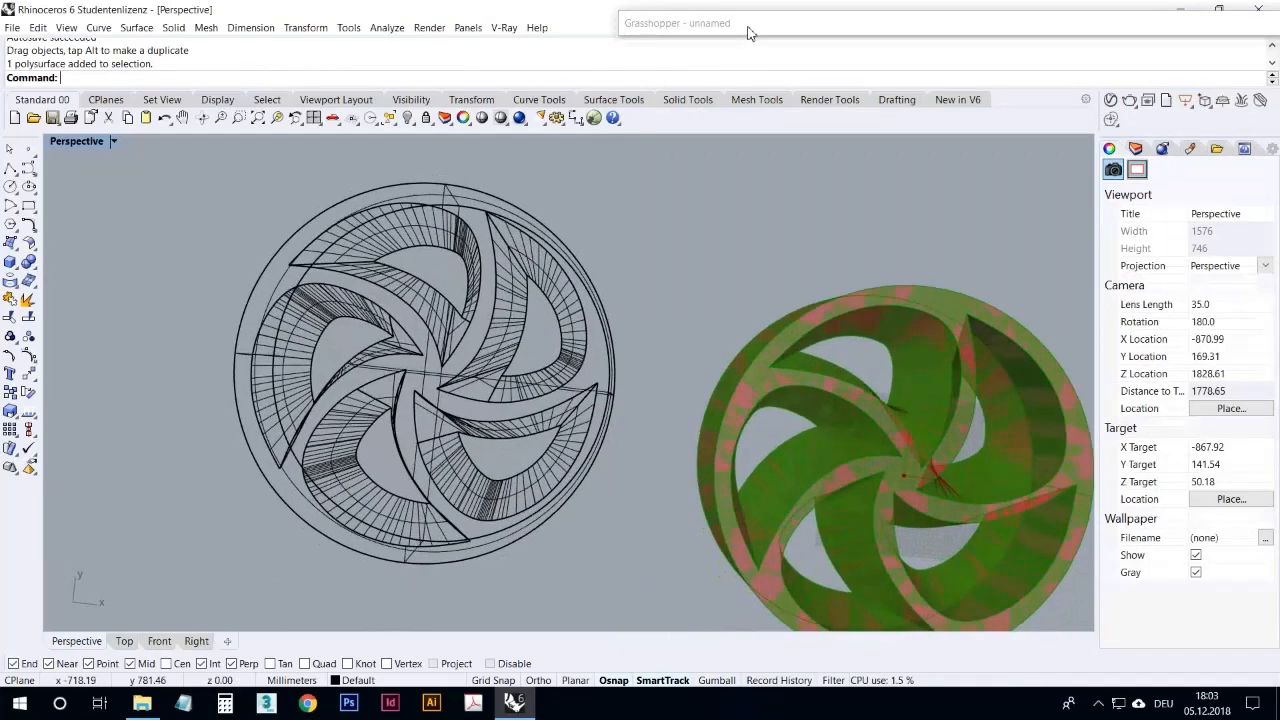
Step: Reposition and collapse the Grasshopper window, and compare the baked wheel with the preview from an oblique angle
double_click(752, 30)
left_click_drag(1220, 30, 883, 36)
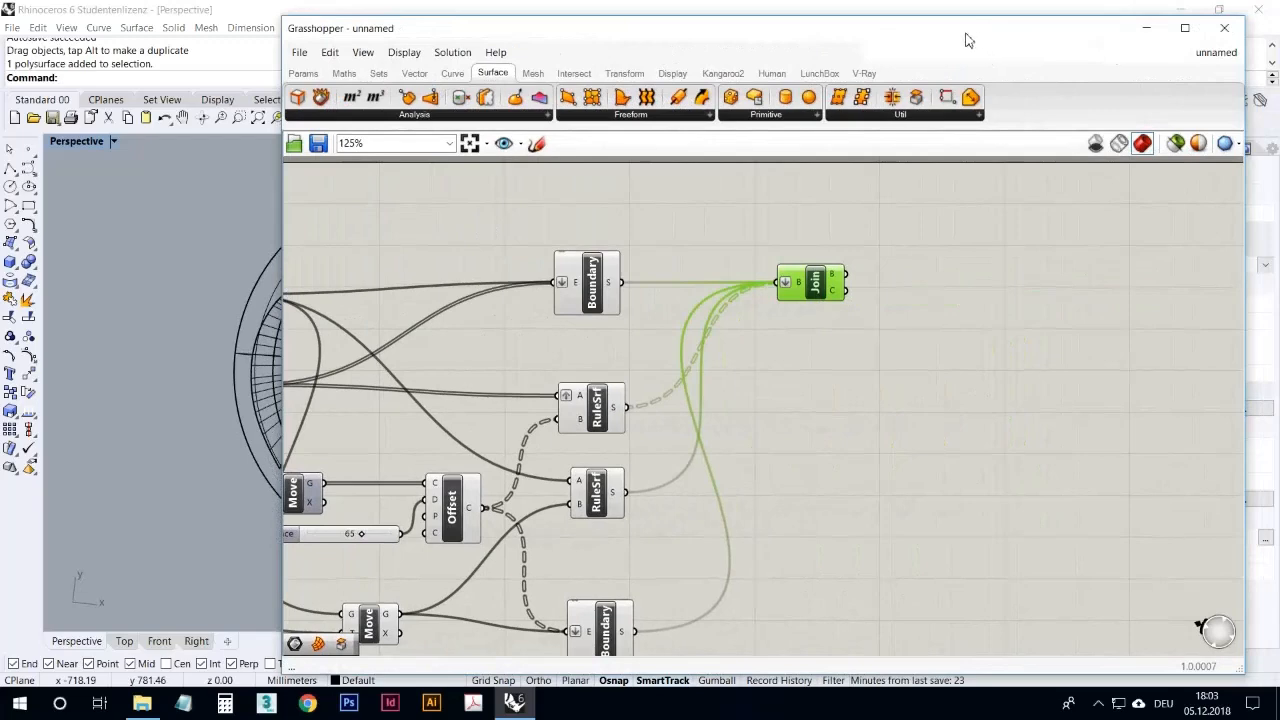
left_click_drag(966, 40, 1007, 34)
double_click(1008, 34)
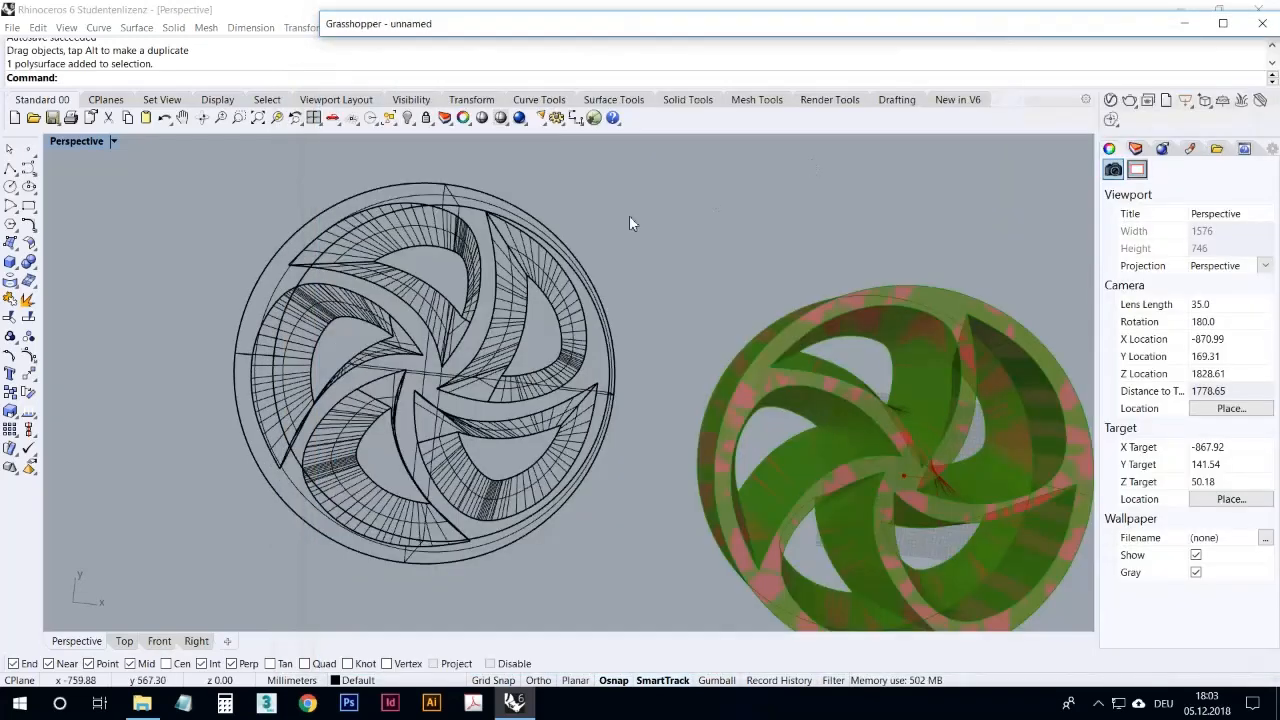
right_click_drag(629, 217, 637, 192)
scroll(637, 192, "down", 4)
scroll(500, 320, "up", 8)
right_click_drag(512, 370, 547, 315)
scroll(547, 315, "down", 2)
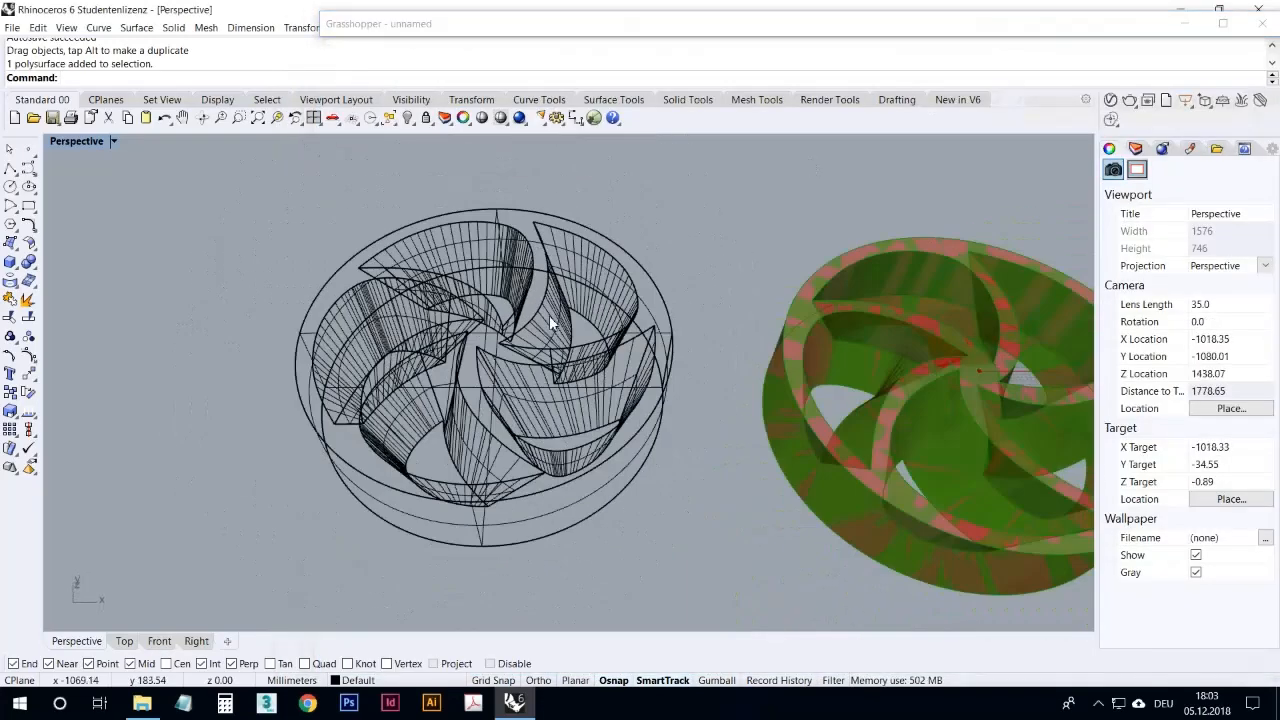
Step: Run the Zebra surface analysis on the baked wheel
left_click(528, 303)
left_click(490, 31)
left_click_drag(366, 23, 862, 28)
left_click(387, 27)
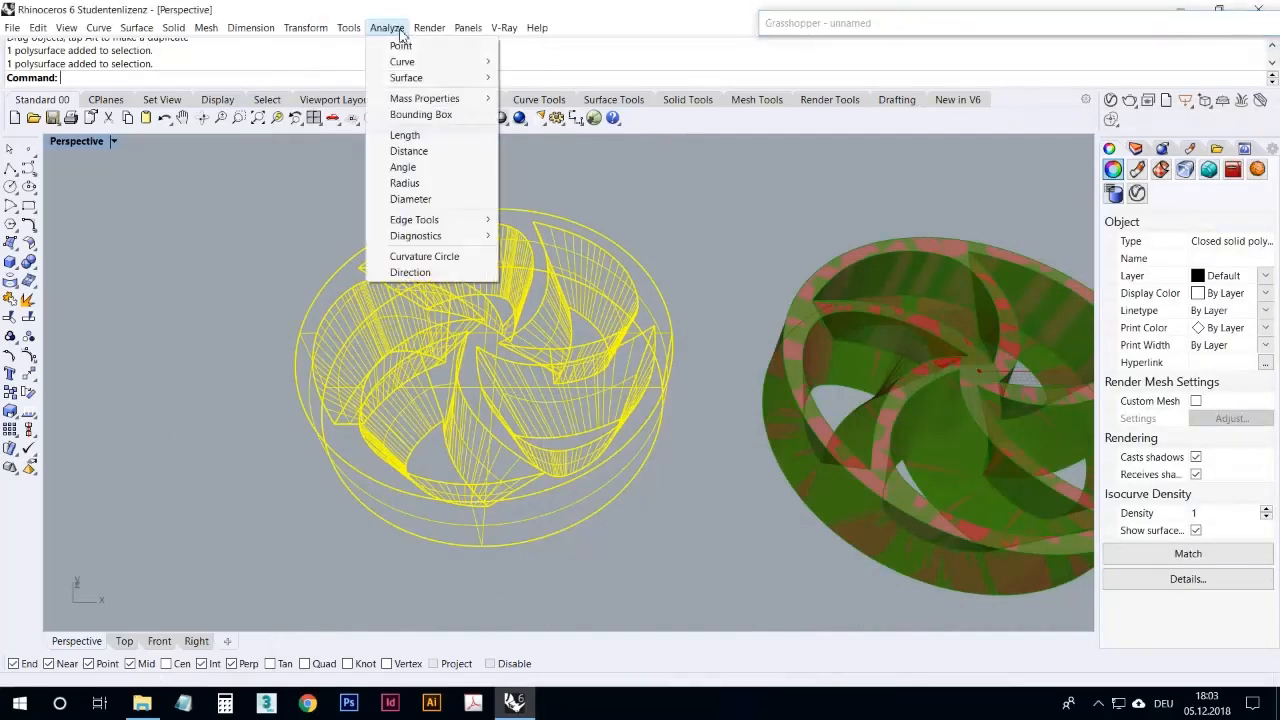
mouse_move(430, 78)
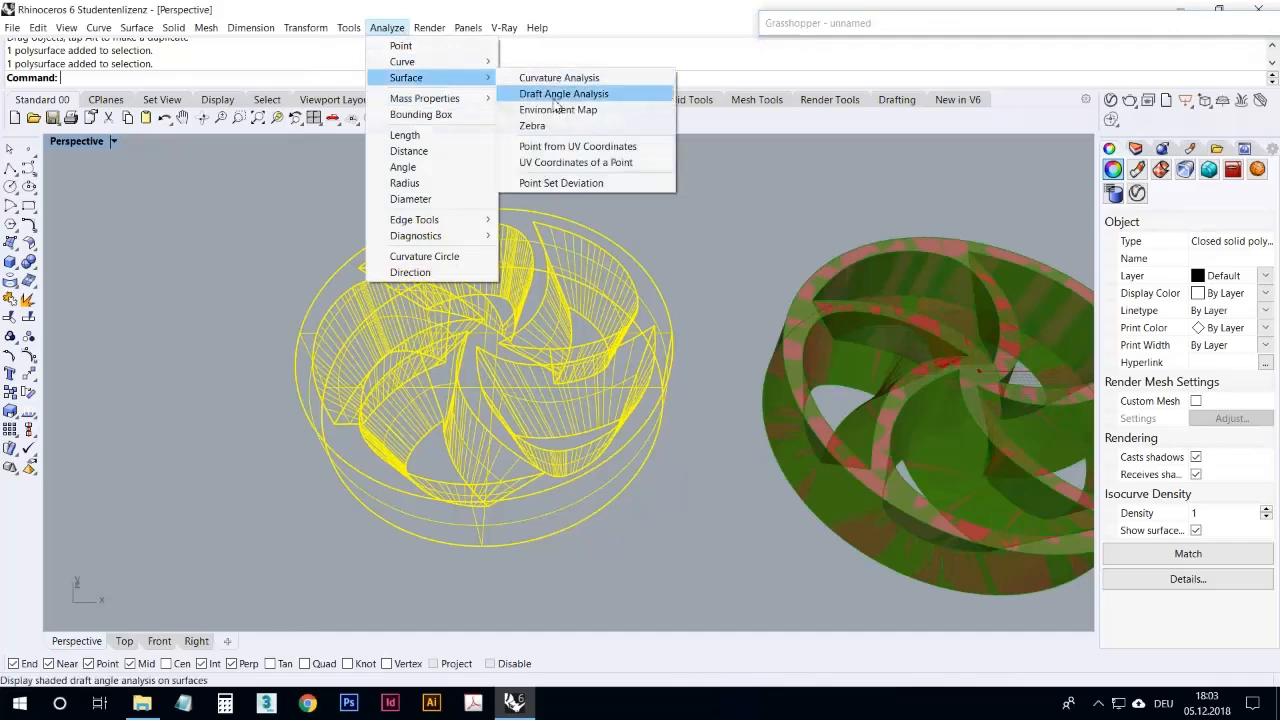
left_click(530, 125)
left_click(645, 189)
Step: Examine the zebra stripes across the wheel's spokes, inner walls and sharp corners near the hub from several angles
mouse_move(644, 288)
right_mouse_down()
mouse_move(647, 396)
mouse_move(700, 334)
mouse_move(771, 309)
mouse_move(920, 334)
mouse_move(690, 397)
mouse_move(581, 393)
right_mouse_up()
right_click_drag(617, 388, 563, 425)
scroll(563, 425, "up", 8)
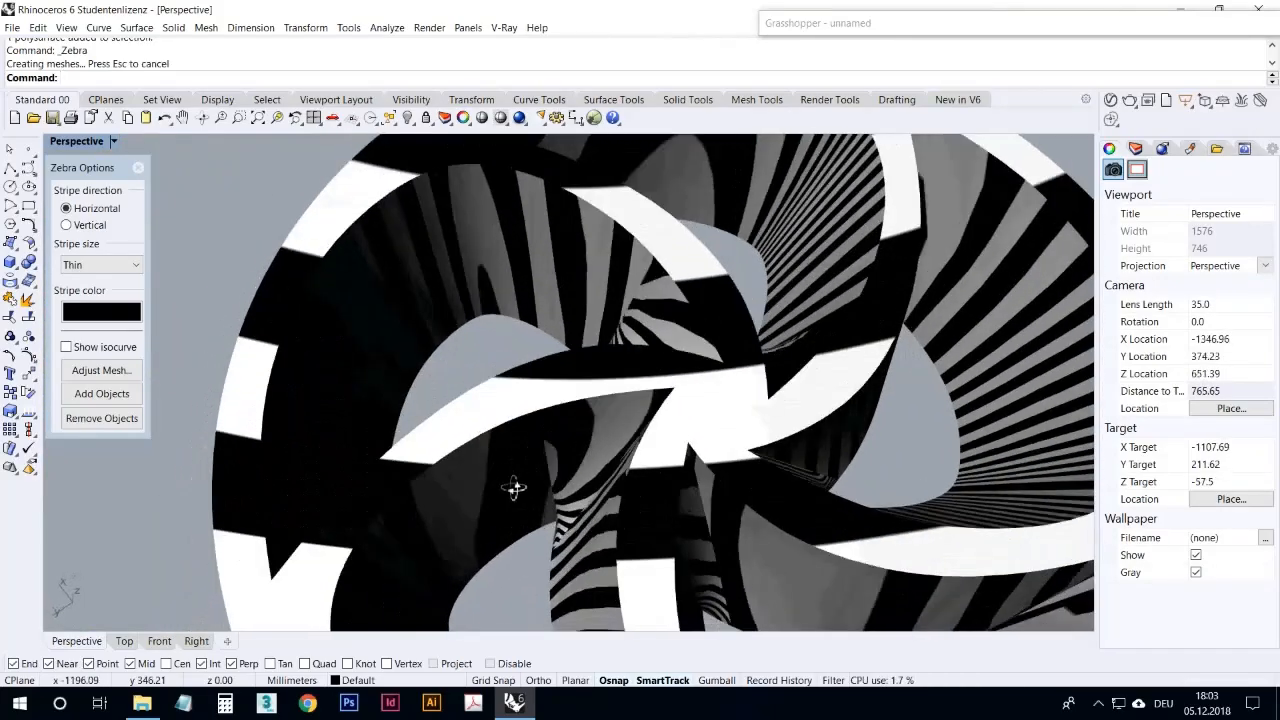
right_click_drag(514, 487, 382, 449)
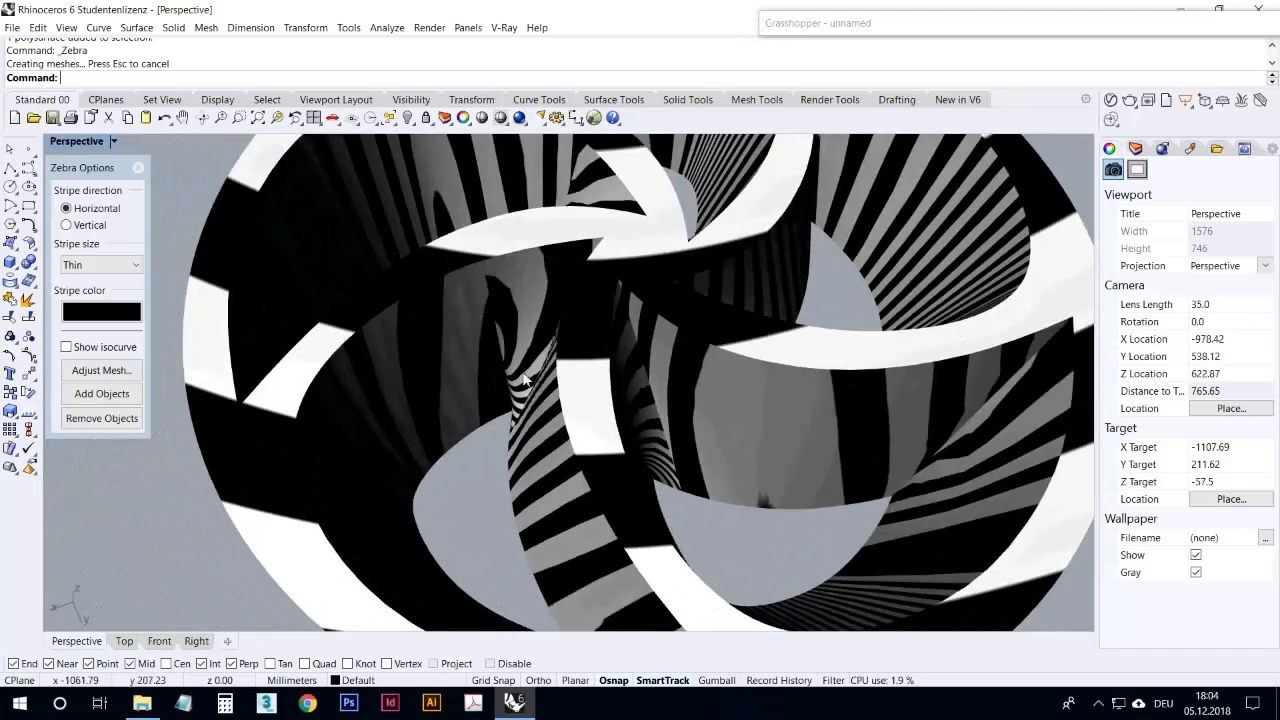
mouse_move(524, 378)
right_mouse_down()
mouse_move(600, 429)
mouse_move(587, 385)
mouse_move(443, 266)
mouse_move(486, 297)
mouse_move(980, 238)
mouse_move(1088, 253)
mouse_move(434, 357)
mouse_move(307, 270)
mouse_move(527, 274)
right_mouse_up()
scroll(545, 282, "down", 4)
scroll(610, 308, "up", 6)
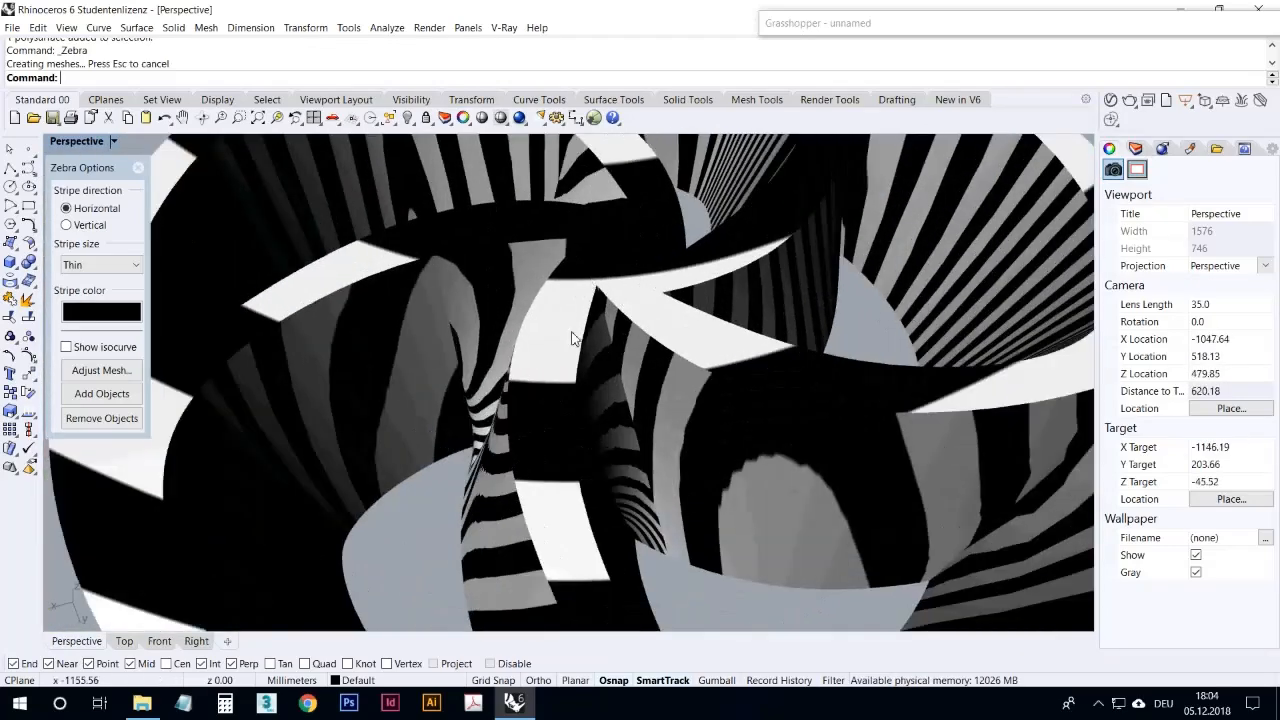
scroll(590, 288, "up", 10)
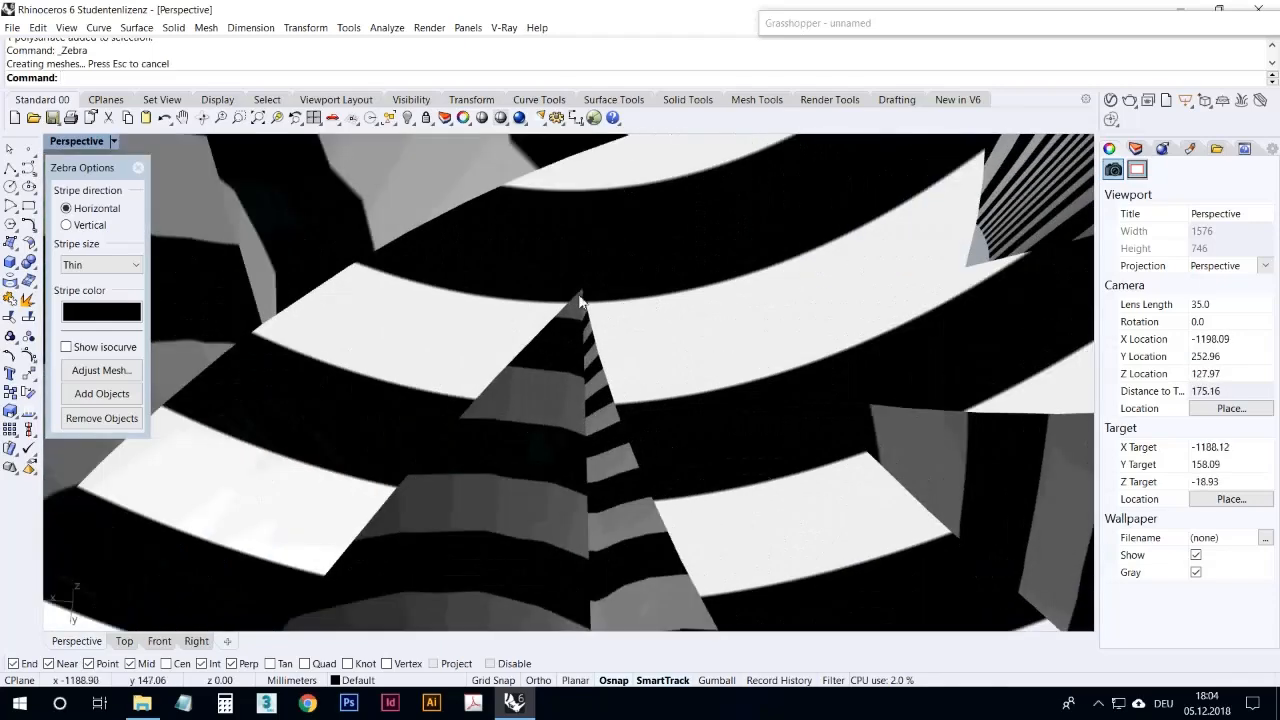
scroll(578, 301, "down", 10)
right_click_drag(559, 314, 871, 420)
scroll(540, 319, "down", 10)
Step: Delete the baked wheel, then restore the Grasshopper window and end the Zebra analysis
left_click(626, 370)
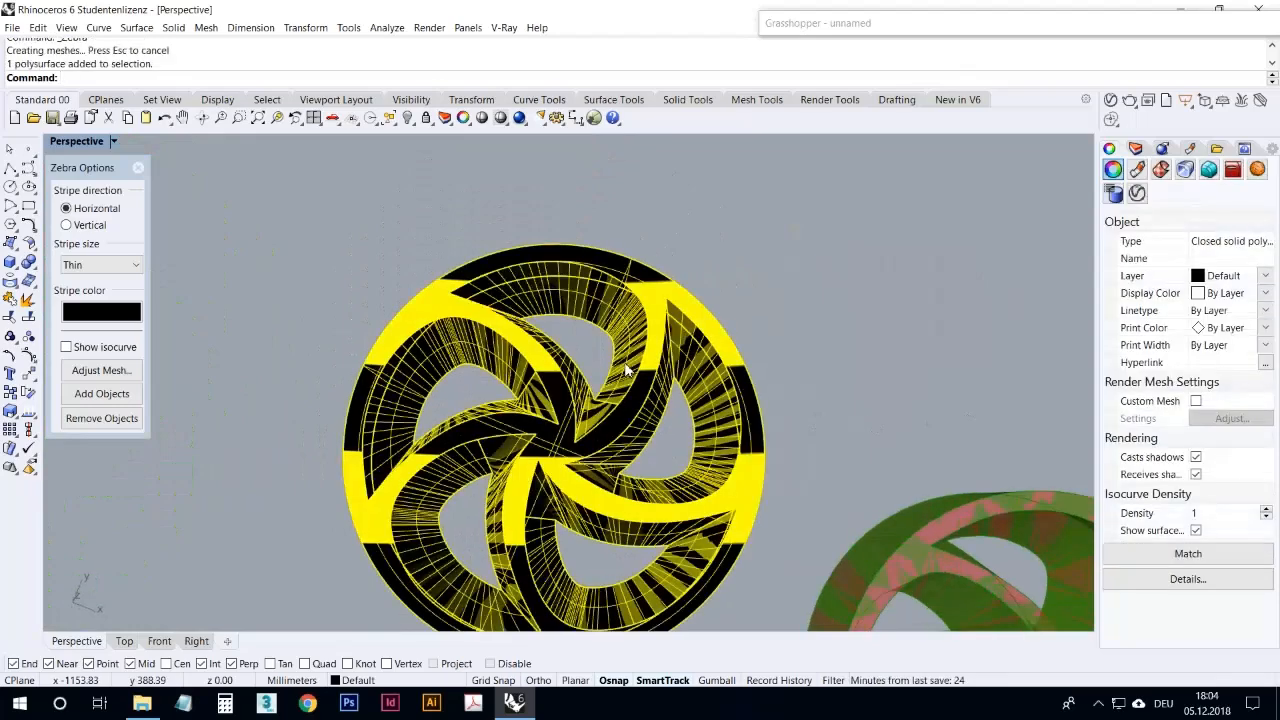
key("Delete")
double_click(838, 24)
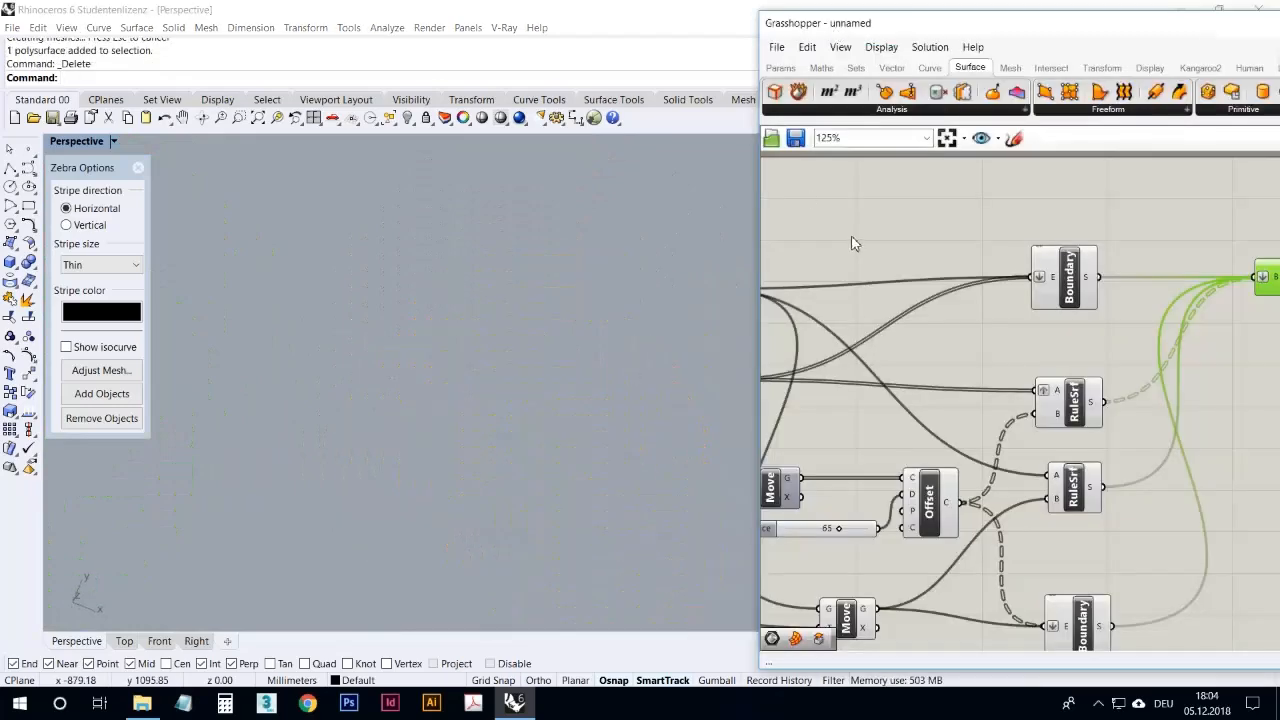
left_click_drag(855, 30, 603, 30)
scroll(874, 254, "down", 3)
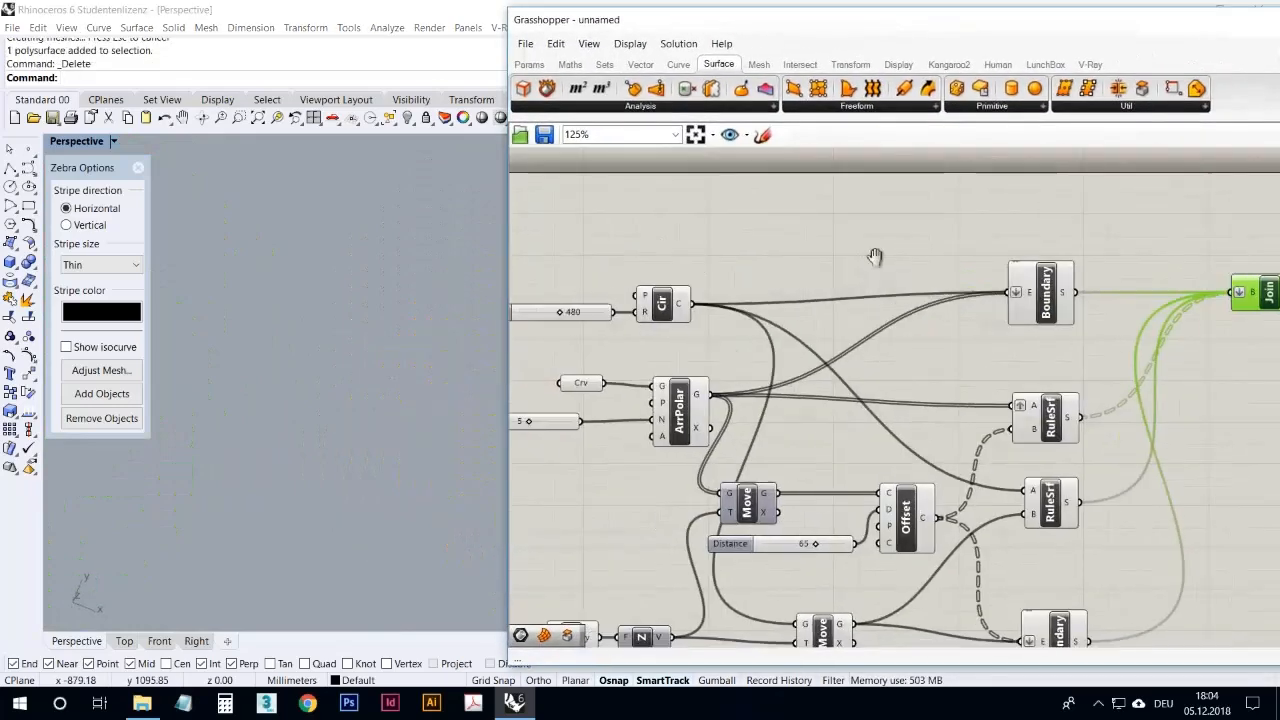
scroll(1005, 314, "up", 3)
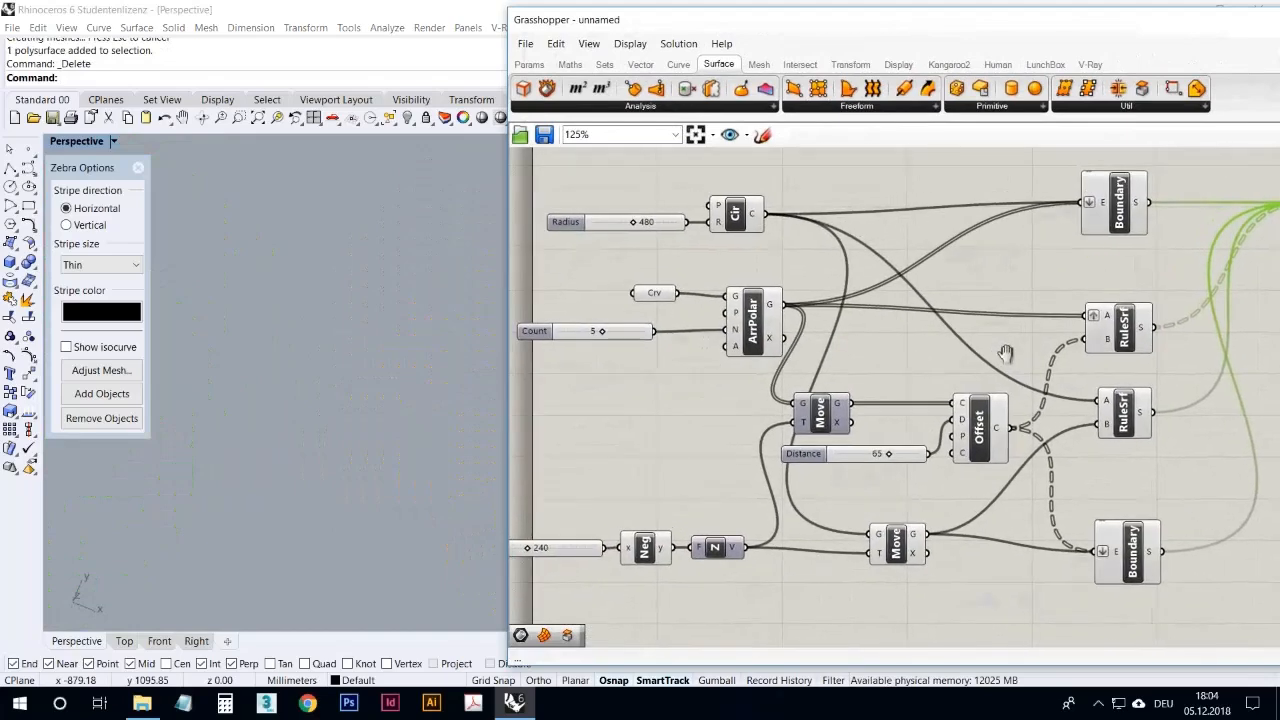
left_click(138, 168)
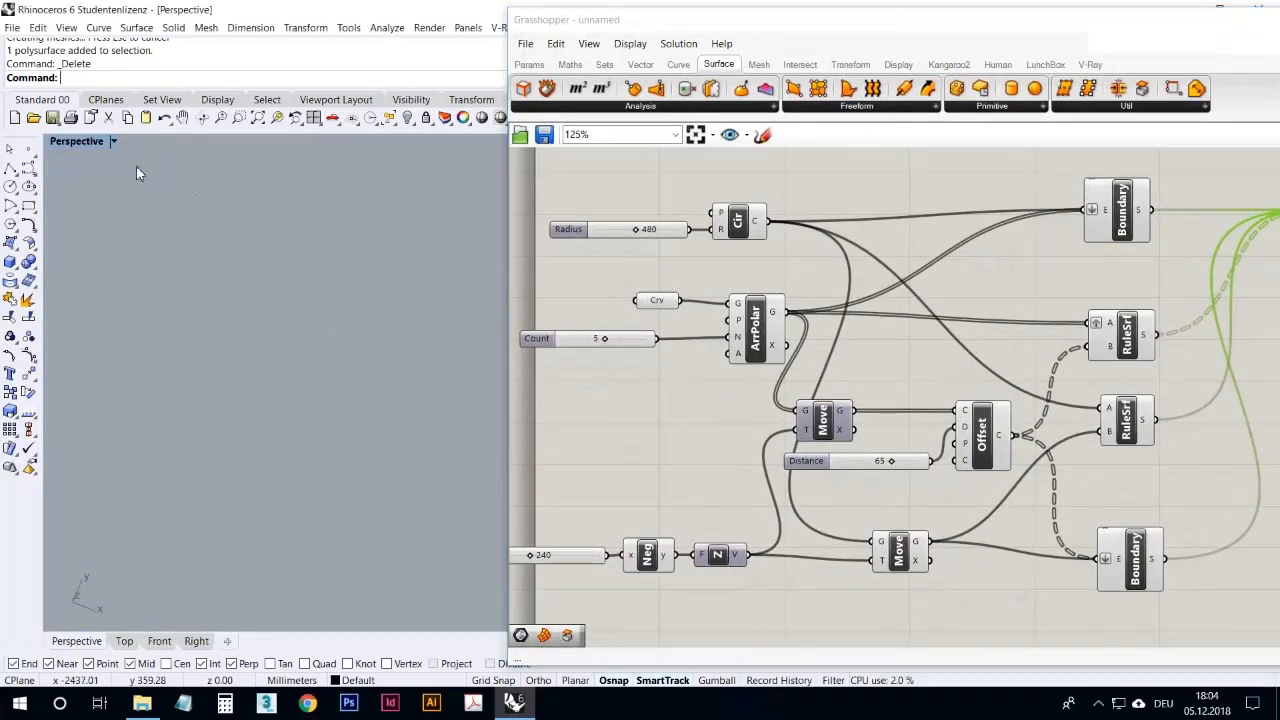
left_click_drag(580, 20, 703, 30)
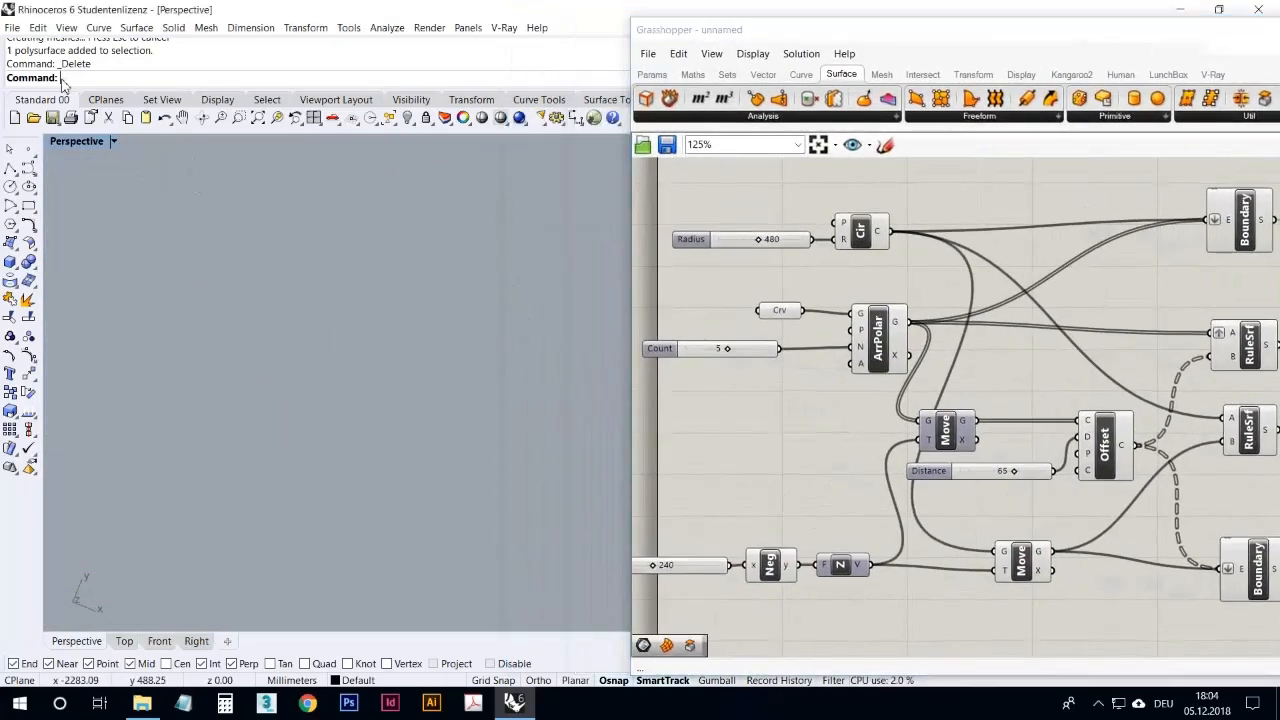
Step: Return to the four-viewport layout and examine the source curve of the spoke opening in the Top view
double_click(80, 143)
scroll(349, 256, "up", 6)
left_click(316, 205)
left_click(303, 231)
left_click(299, 272)
left_click(297, 236)
right_click_drag(300, 230, 325, 226)
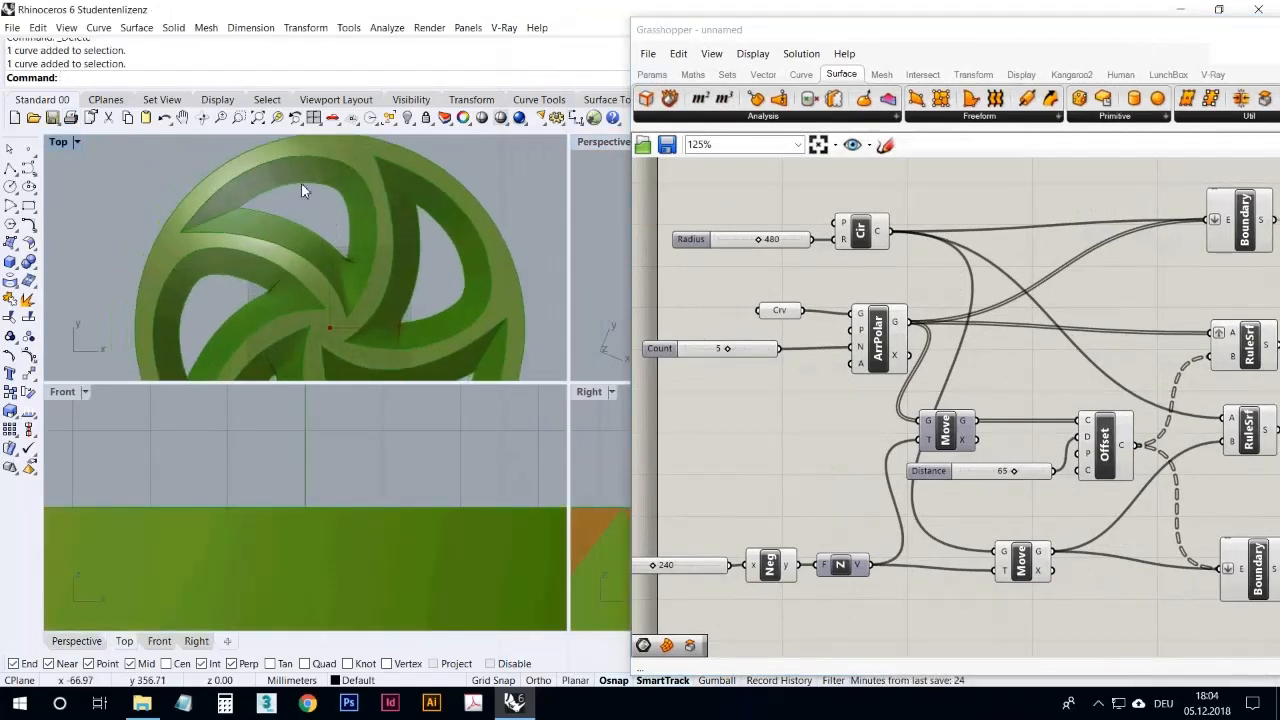
scroll(302, 186, "up", 4)
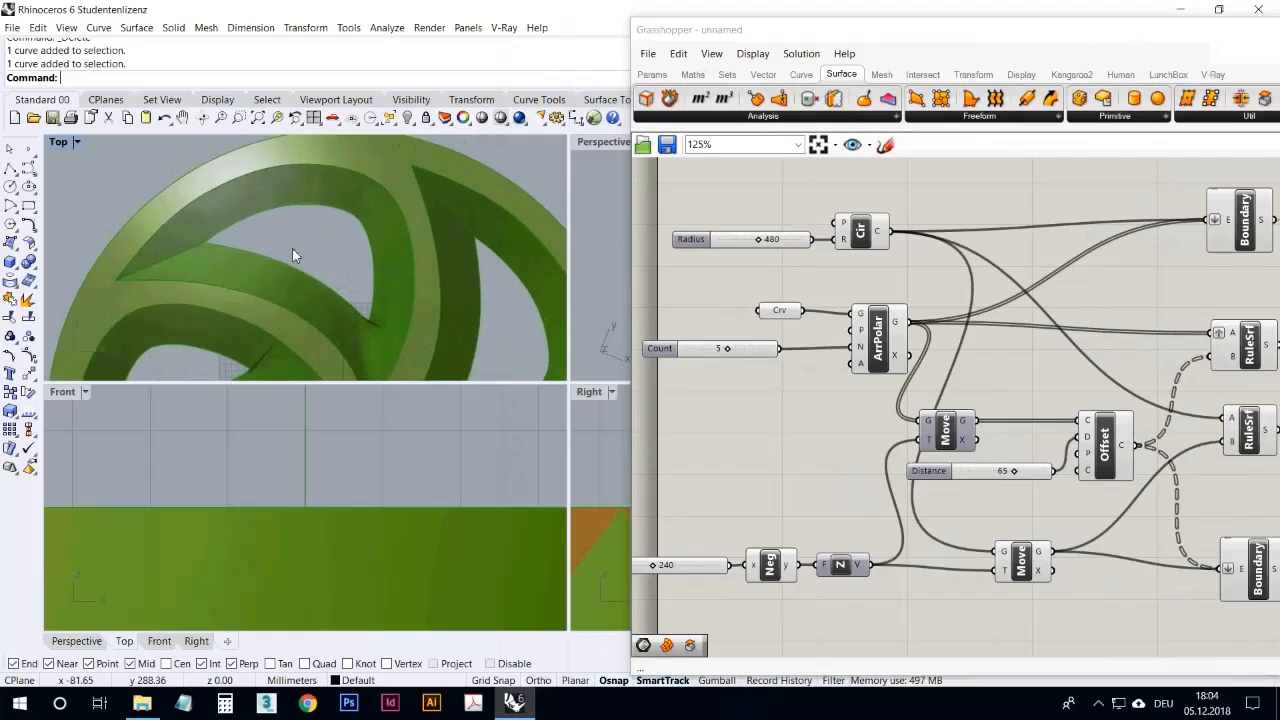
right_click_drag(370, 297, 283, 276)
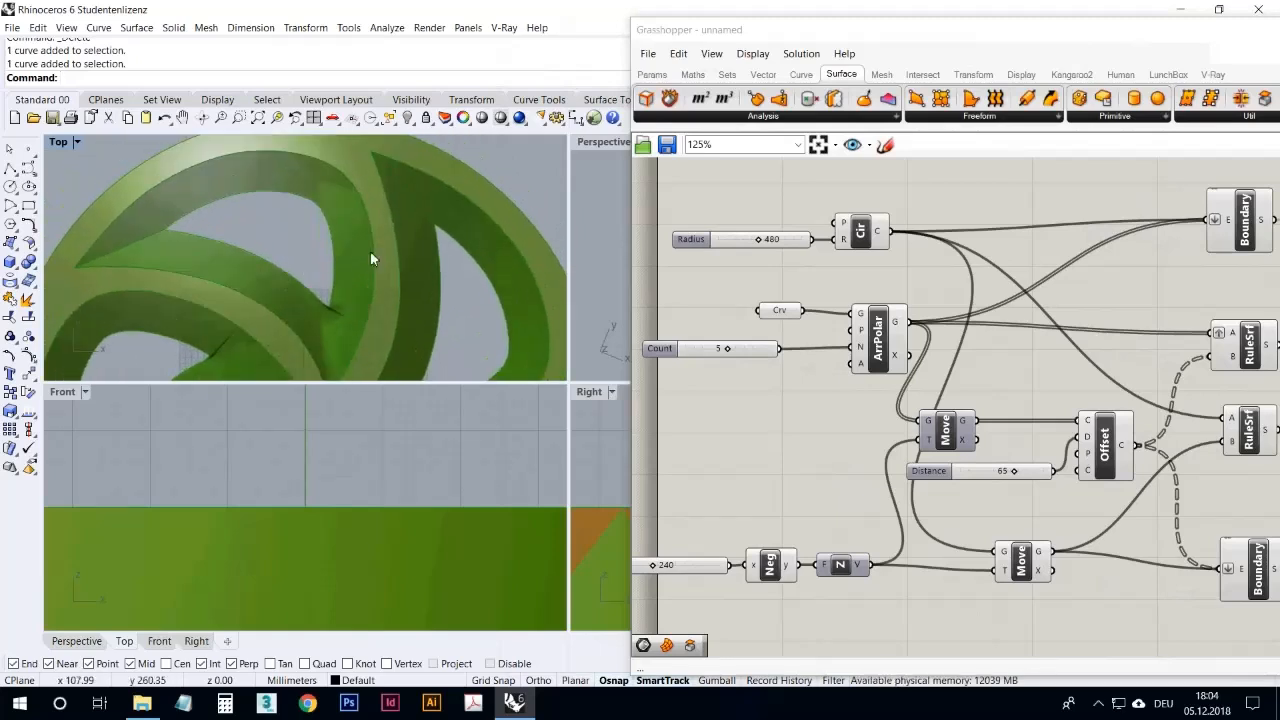
scroll(341, 251, "down", 2)
scroll(311, 264, "down", 2)
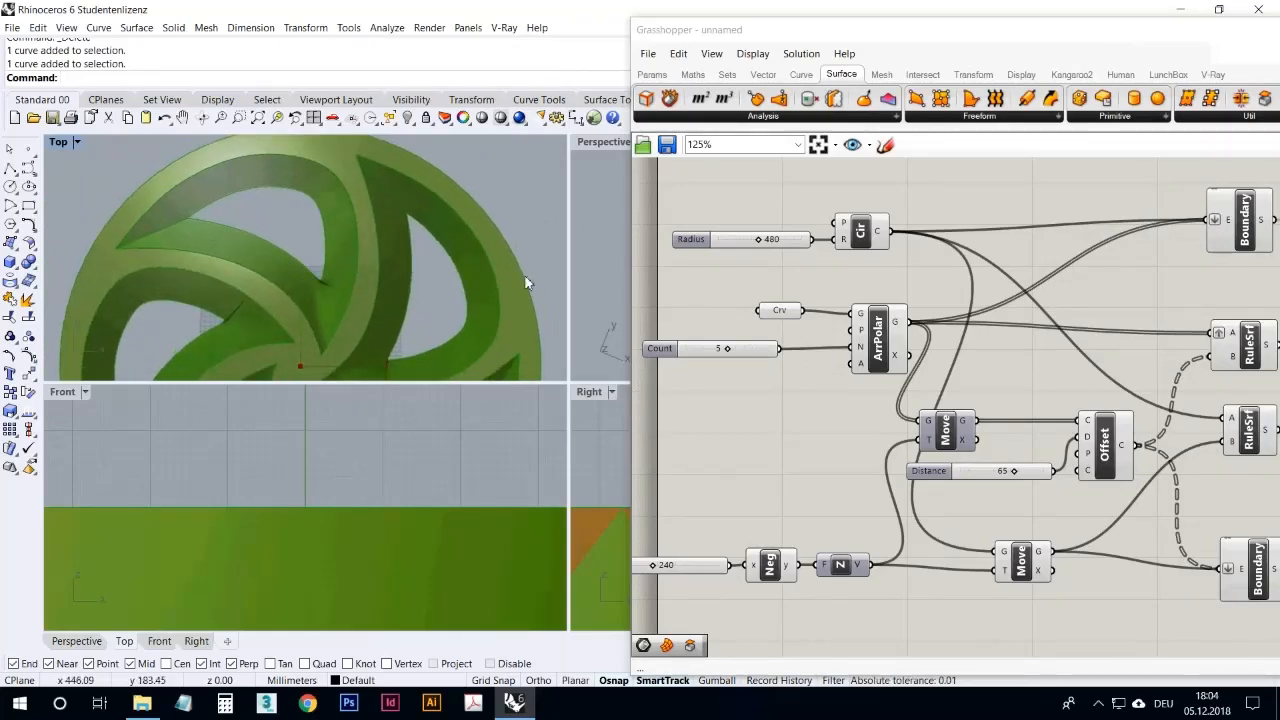
Step: Maximize the Top viewport and highlight the source curve and the Polar Array that feed the wheel's surfaces
left_click(757, 403)
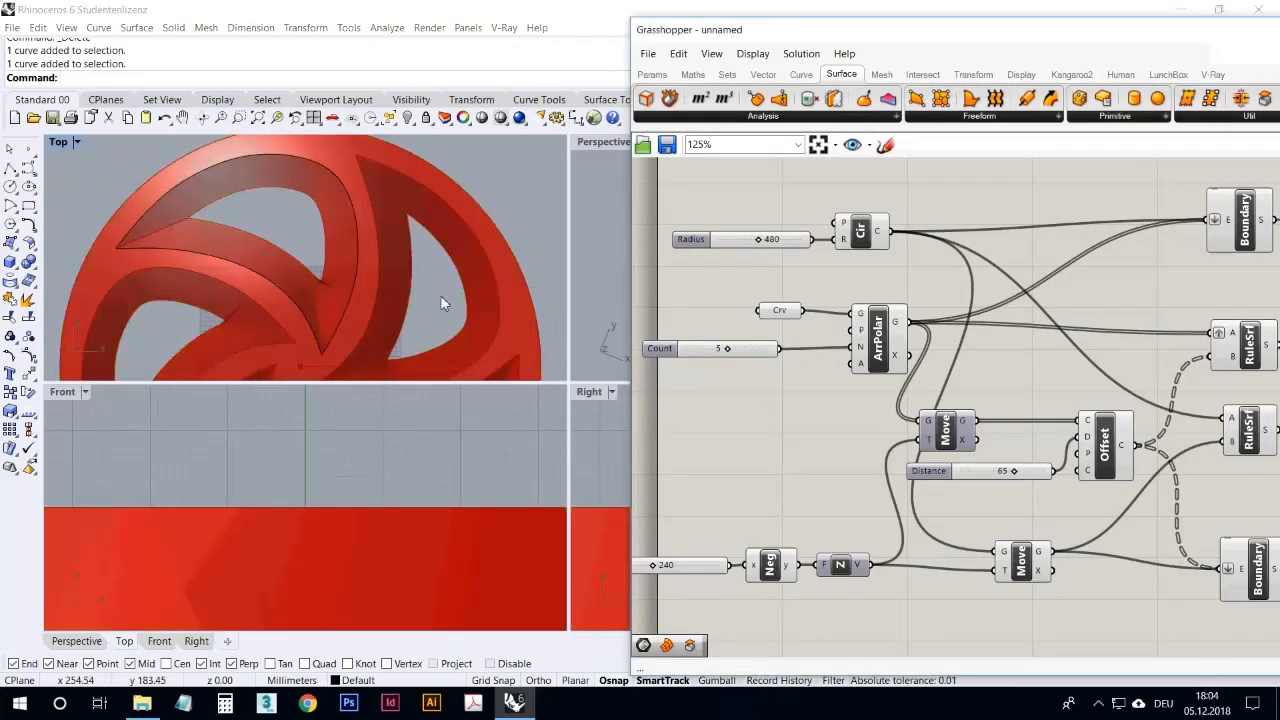
double_click(60, 142)
scroll(205, 247, "down", 3)
right_click_drag(264, 313, 240, 283)
left_click(842, 432)
right_click_drag(837, 430, 748, 402)
scroll(750, 400, "down", 2)
scroll(990, 435, "up", 1)
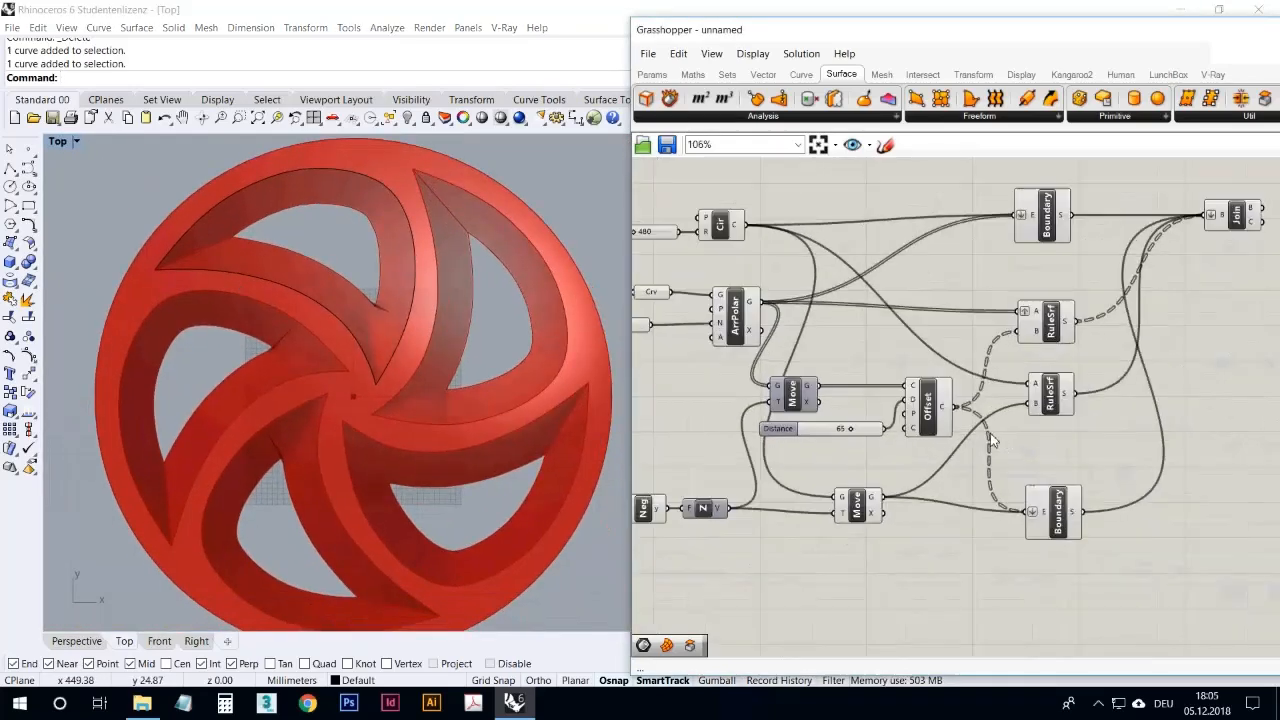
left_click(757, 340)
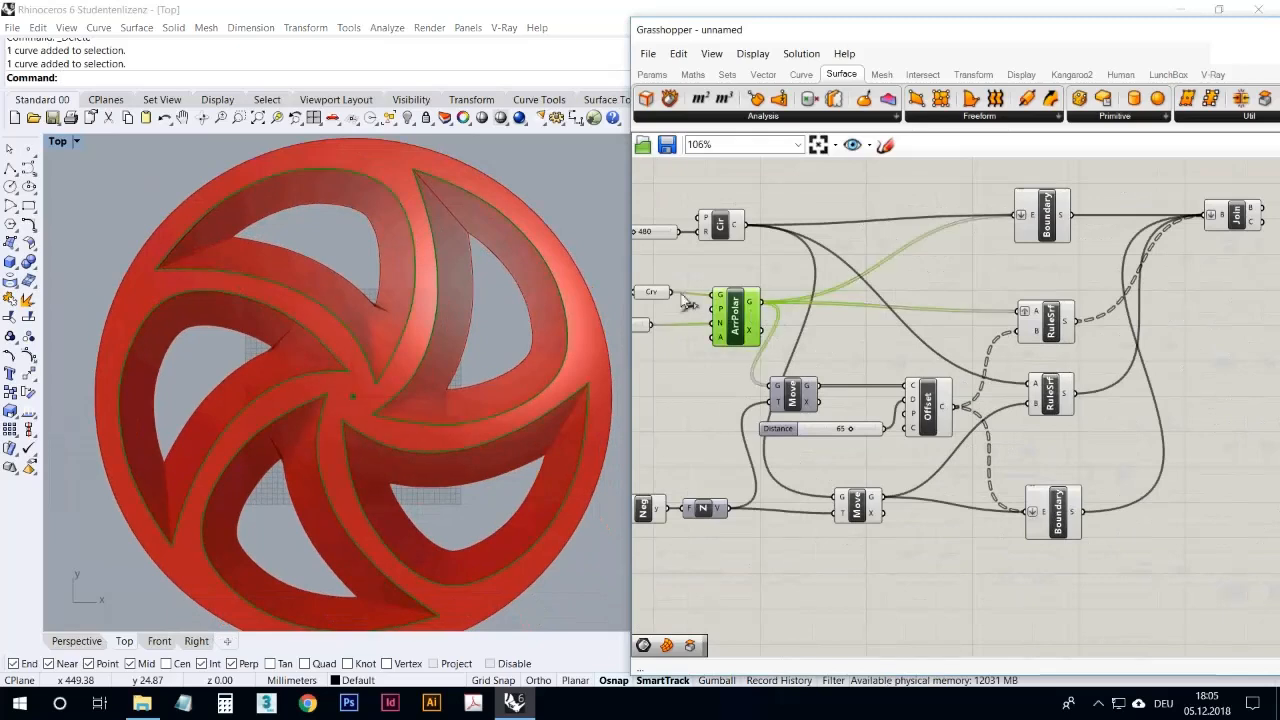
left_click(654, 296)
left_click(747, 303)
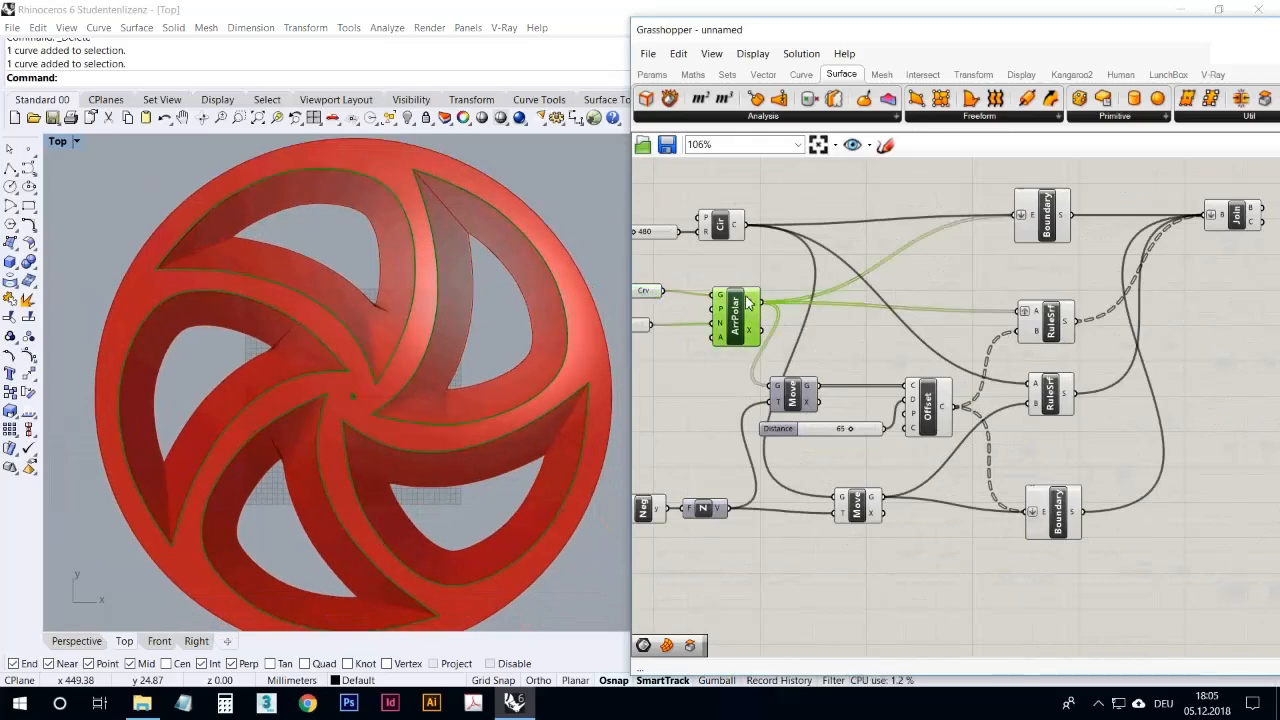
Step: Move the lower Ruled Surface and lower Boundary components down to separate them from the upper Ruled Surface
left_click(856, 478)
left_click(1049, 323)
left_click_drag(1141, 609, 1059, 453)
left_click(1072, 388)
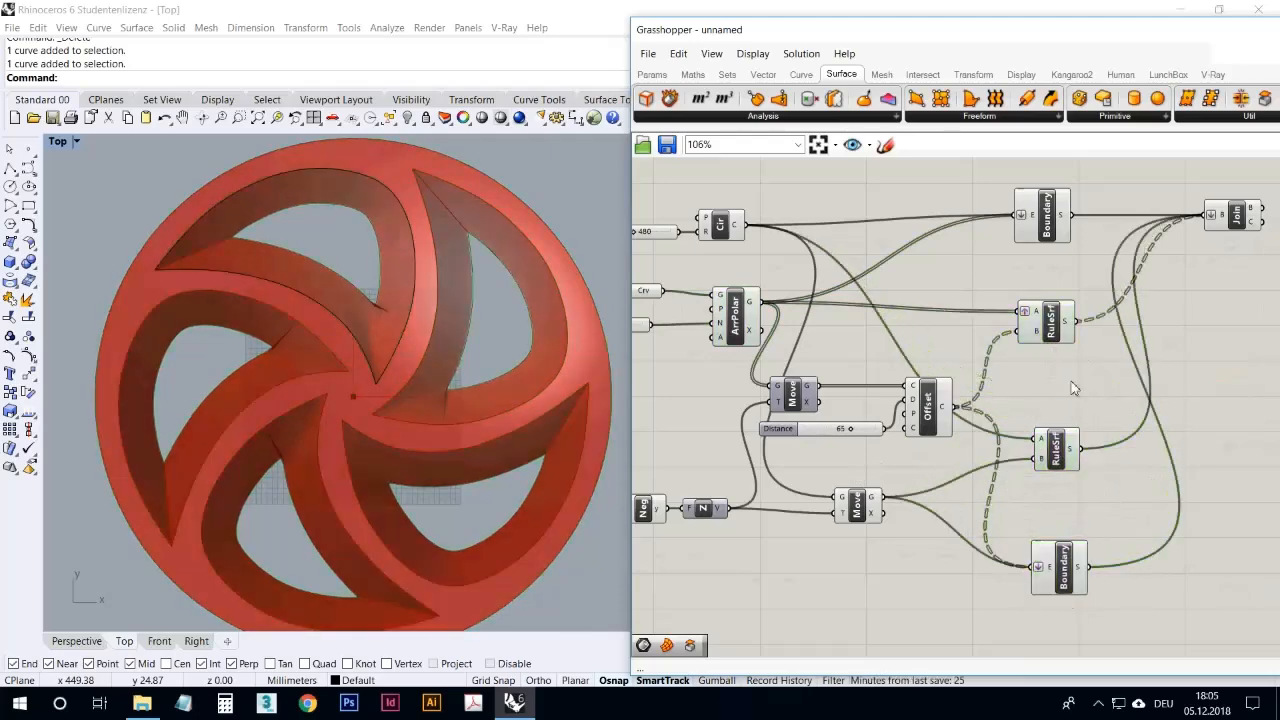
Step: Group the upper Ruled Surface component by itself and move the lower Ruled Surface slightly farther down
left_click_drag(1072, 388, 1052, 277)
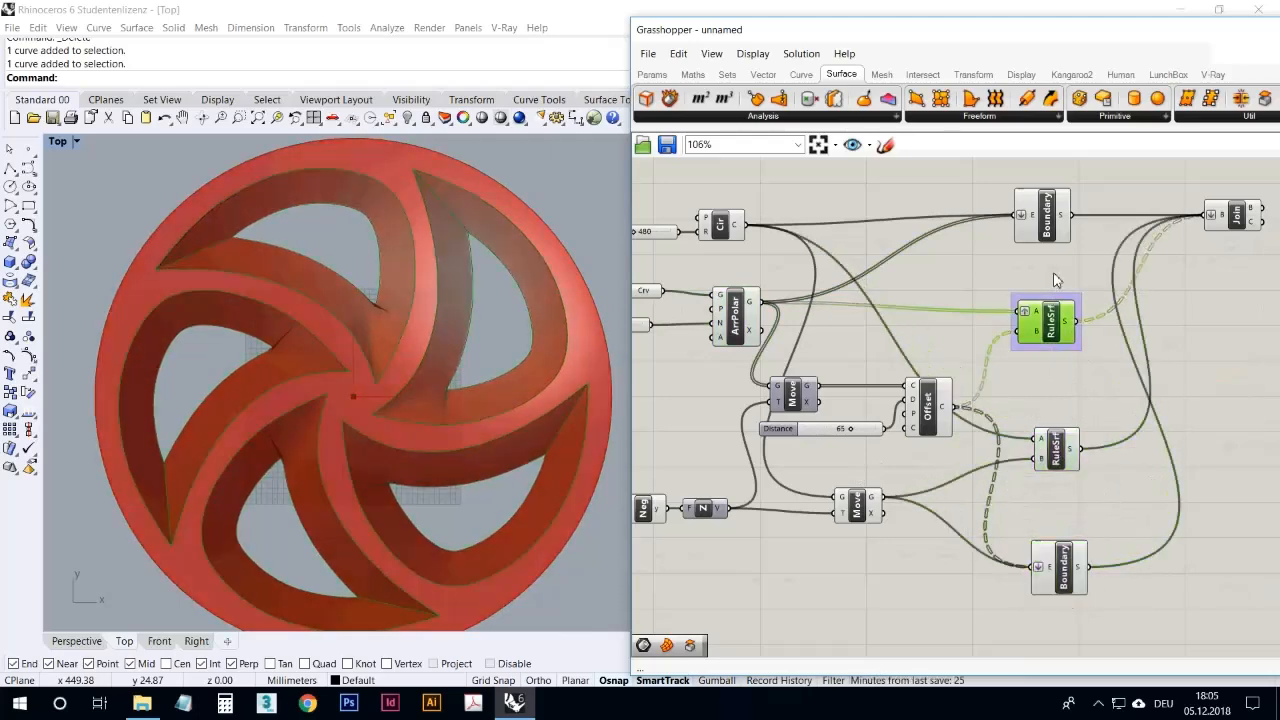
left_click(1060, 276)
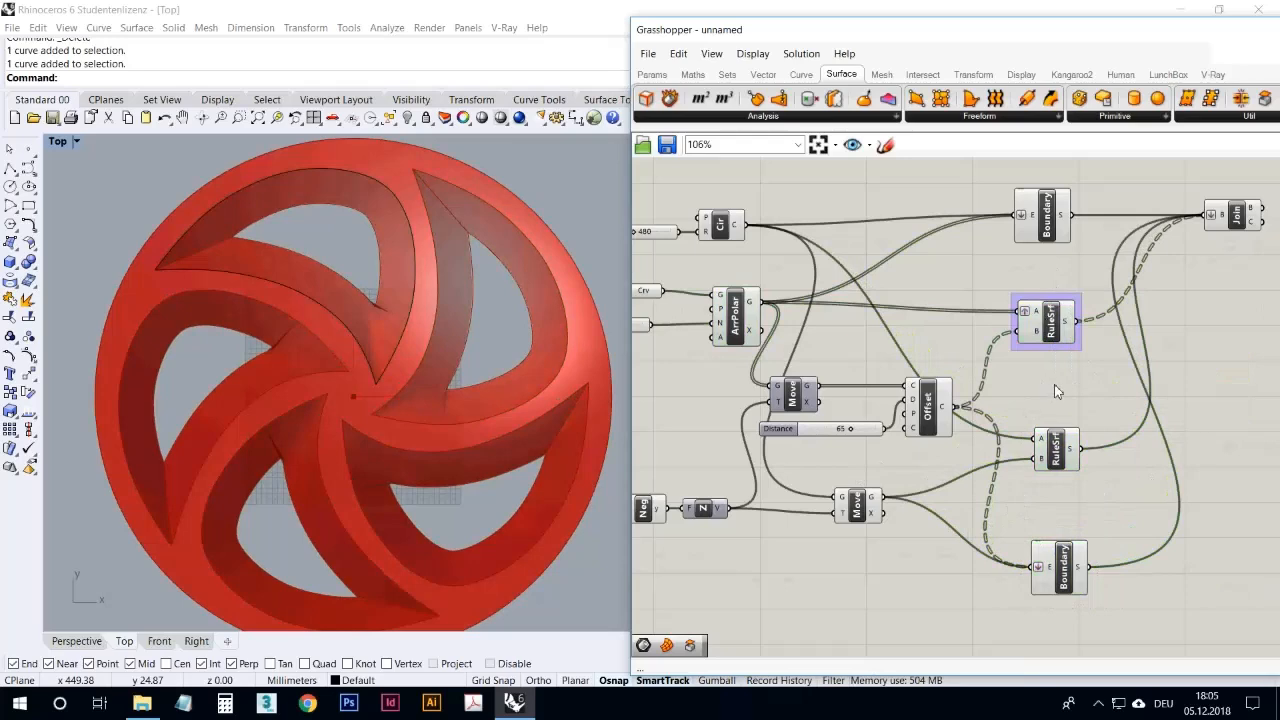
left_click(1048, 327)
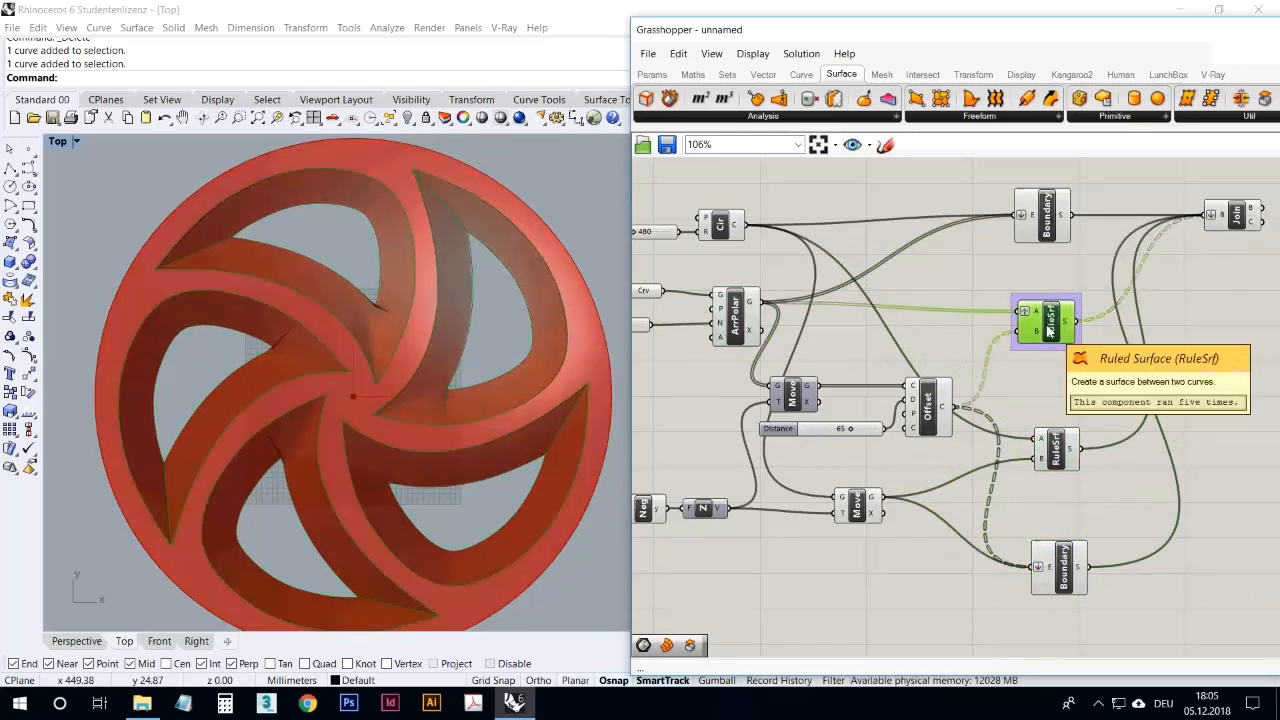
left_click(1044, 375)
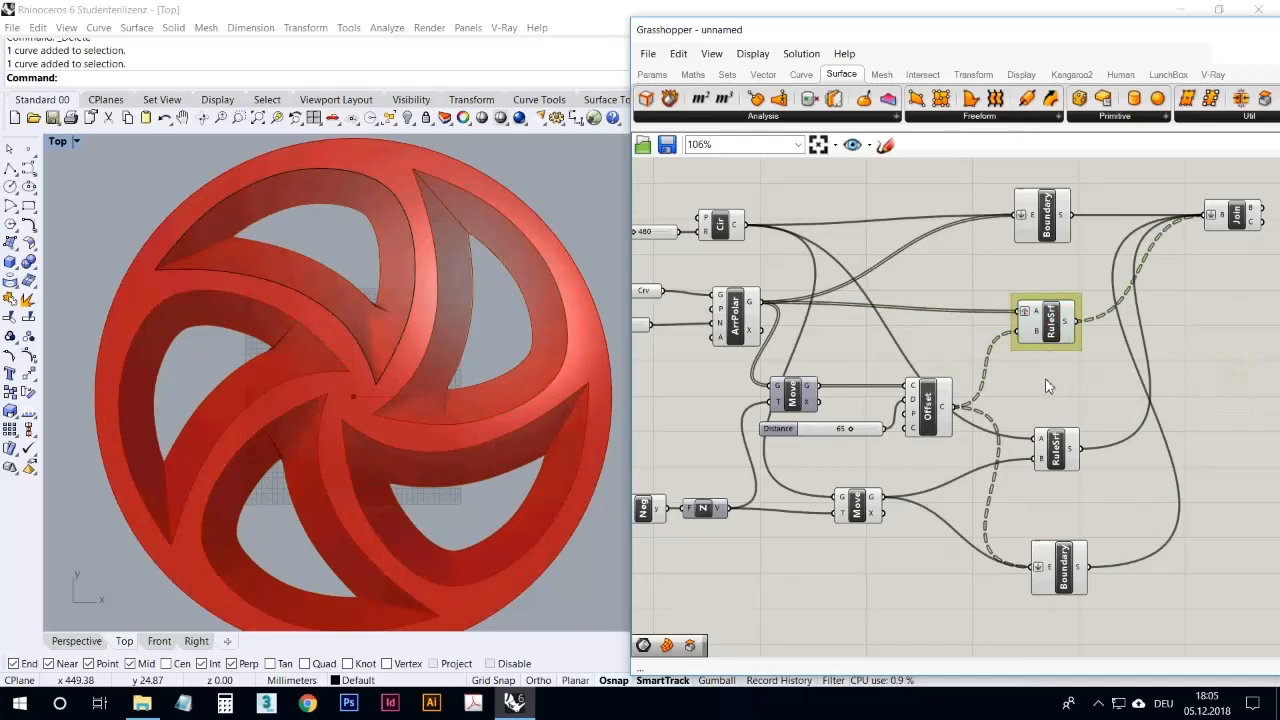
right_click_drag(1048, 372, 1069, 364)
left_click_drag(1066, 447, 1076, 476)
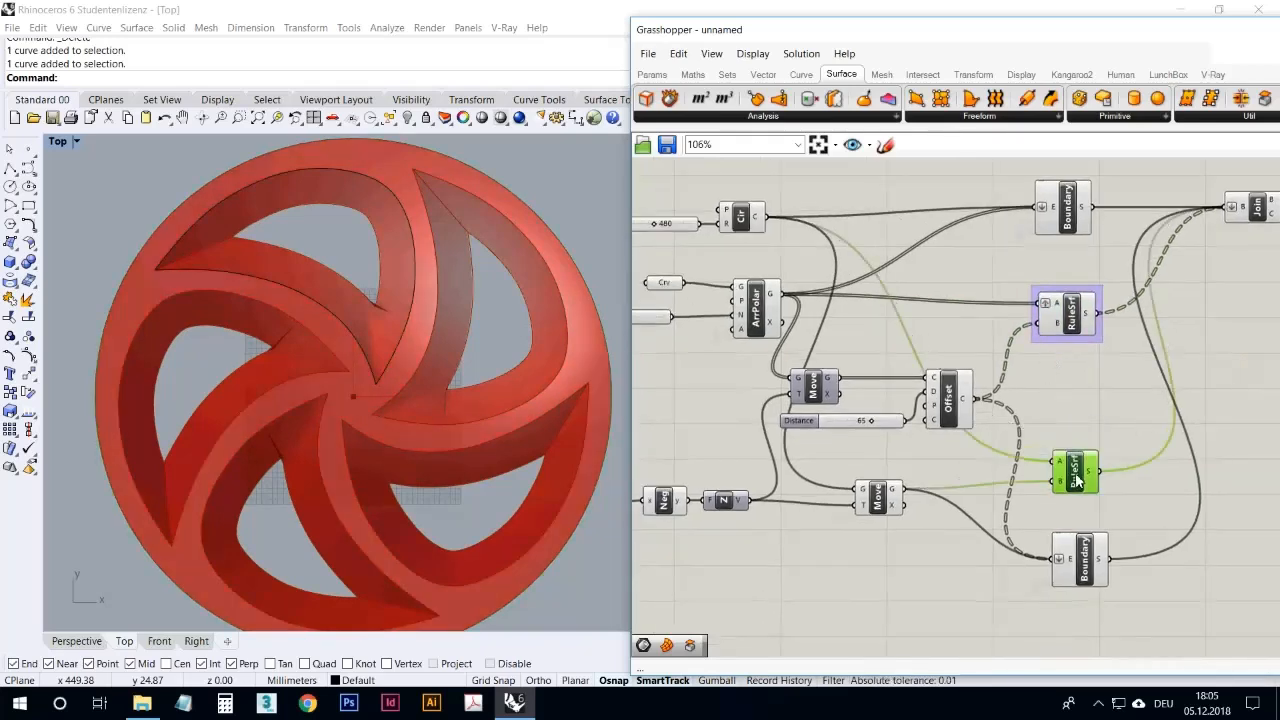
Step: Highlight the lower Move, the Offset and the Polar Array in turn to trace the curves feeding the surfaces
right_click_drag(904, 452, 941, 458)
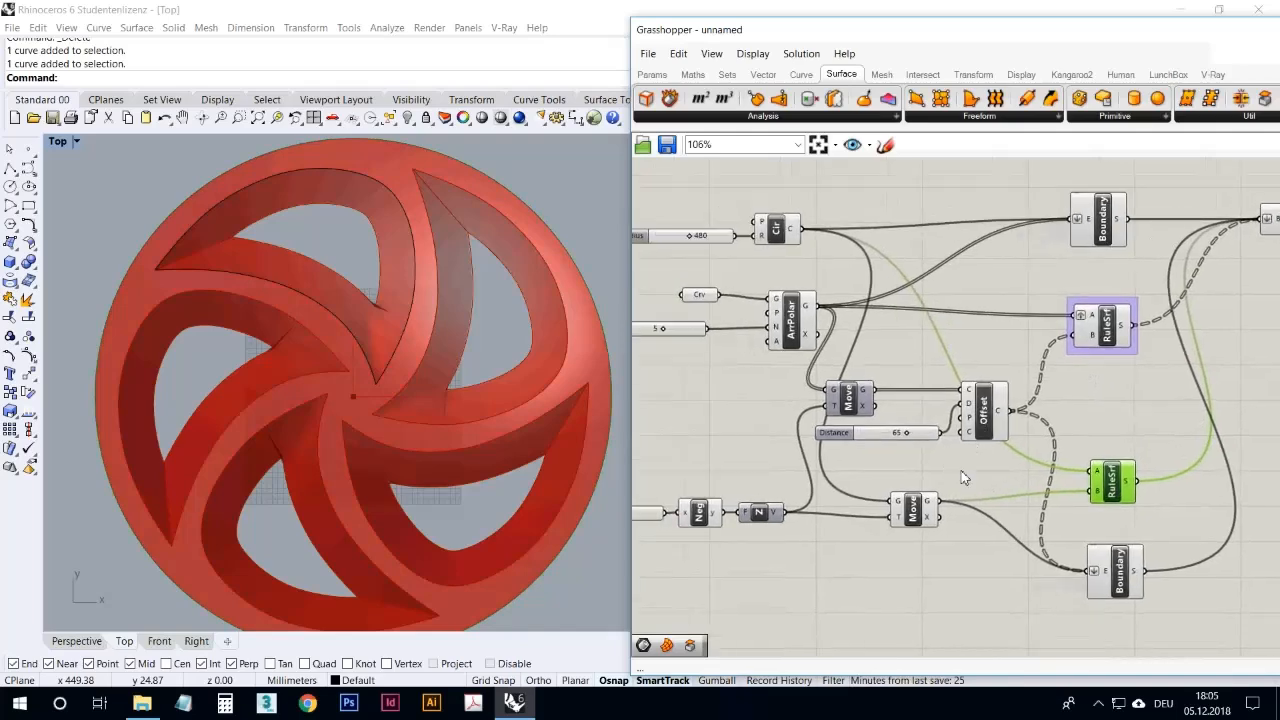
left_click(926, 515)
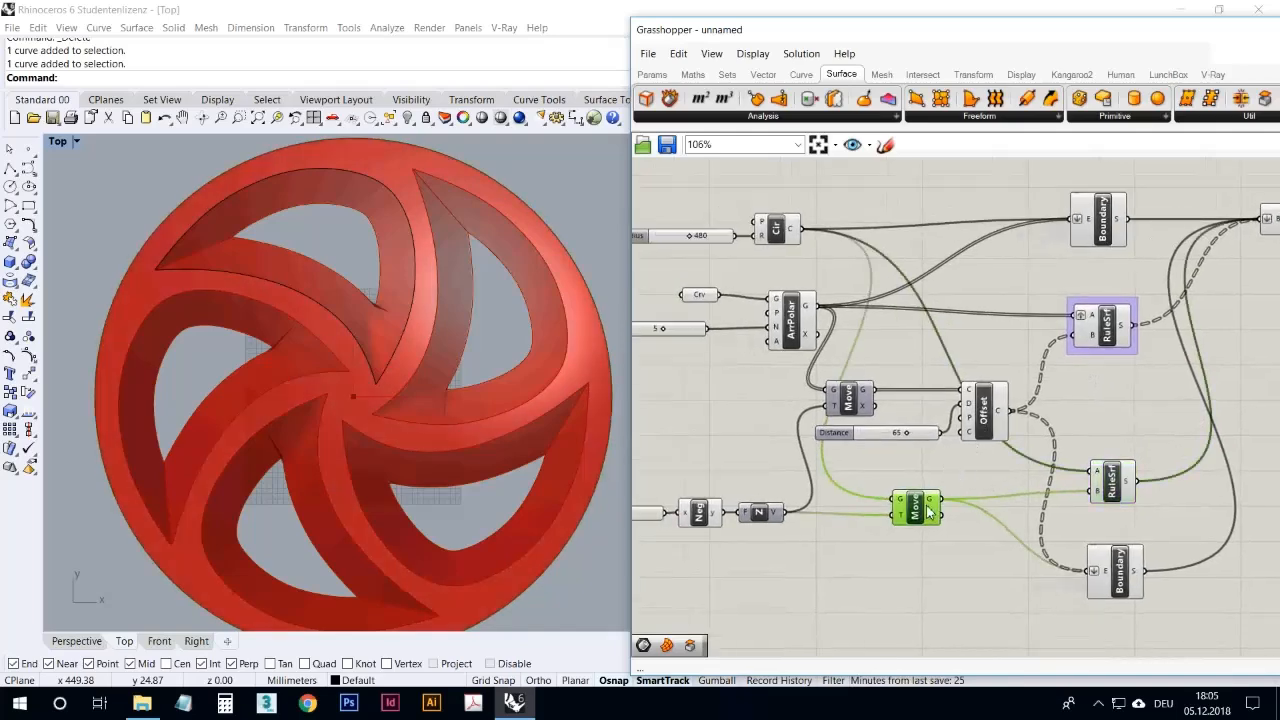
left_click(989, 423)
left_click(784, 313)
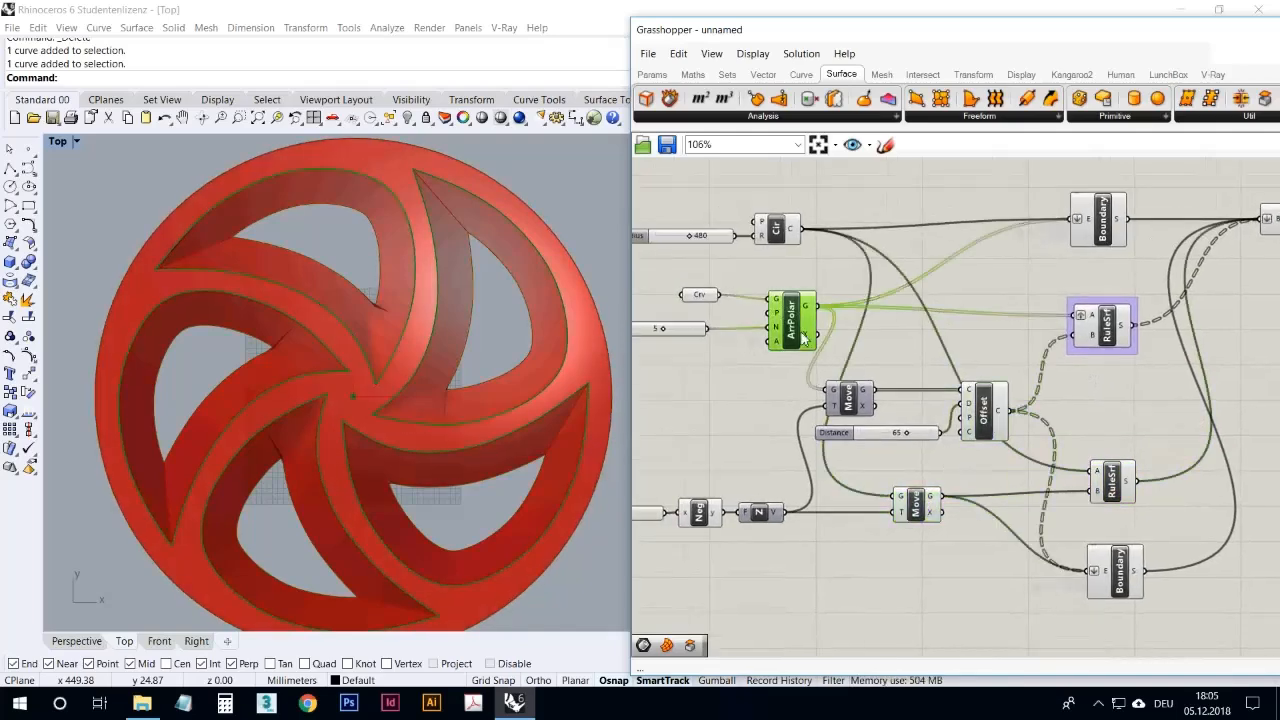
left_click(875, 341)
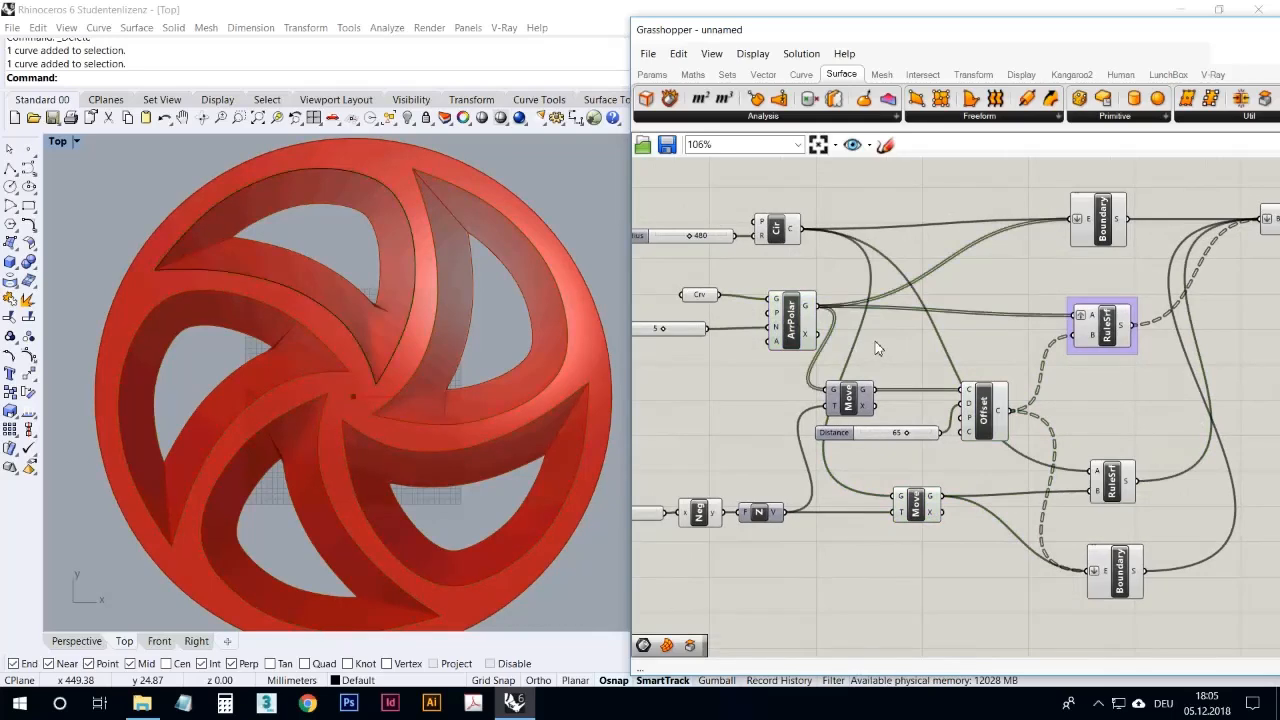
Step: Add an Explode component beside the Polar Array and feed the array's geometry into its curve input
double_click(875, 341)
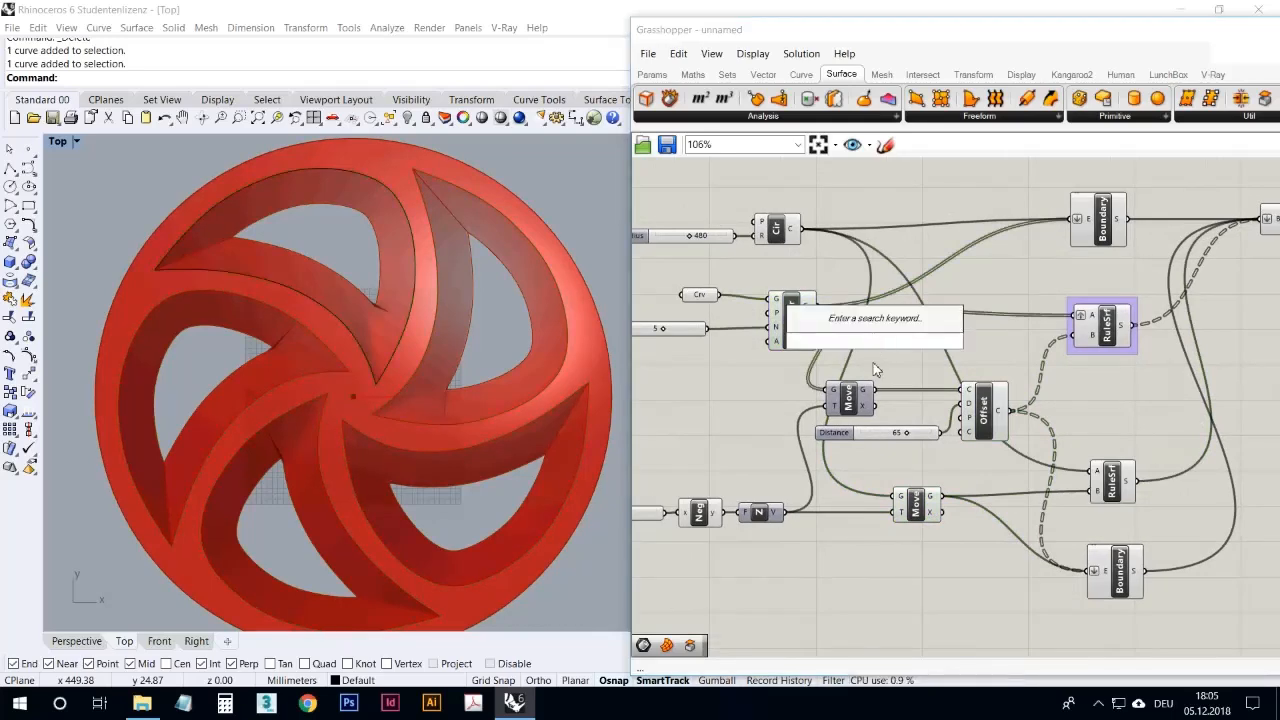
type("expol")
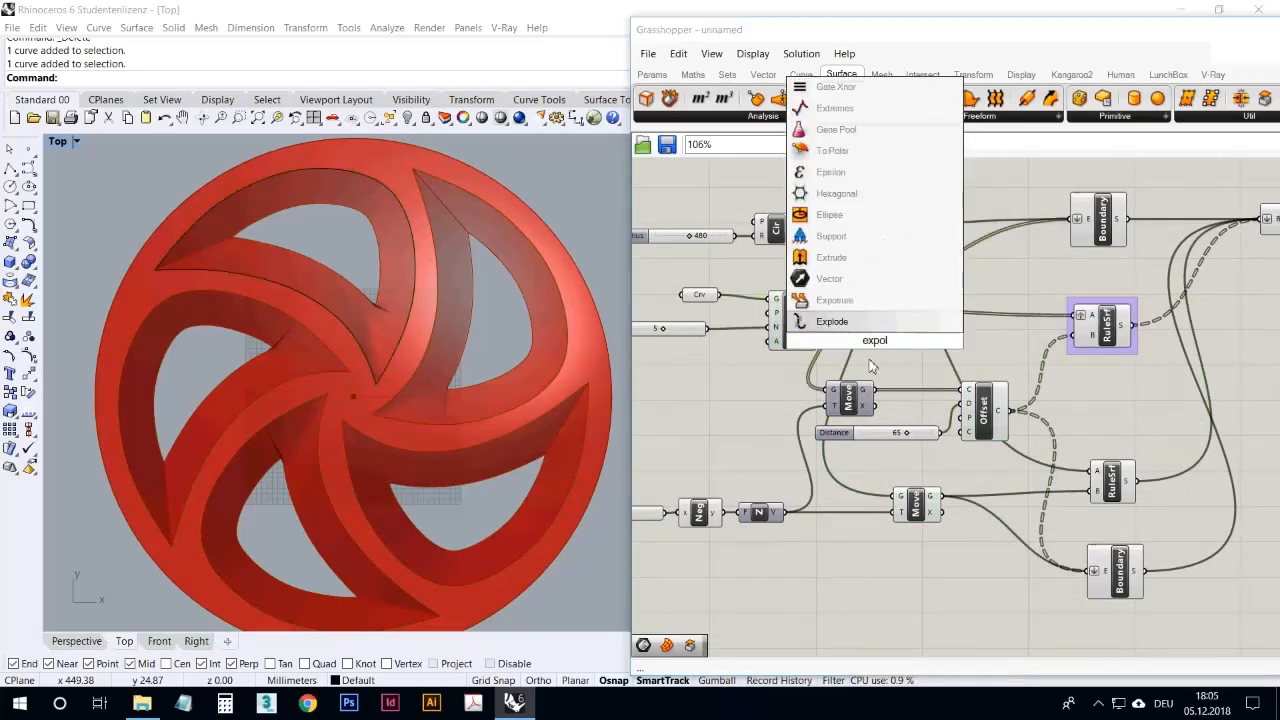
left_click(832, 321)
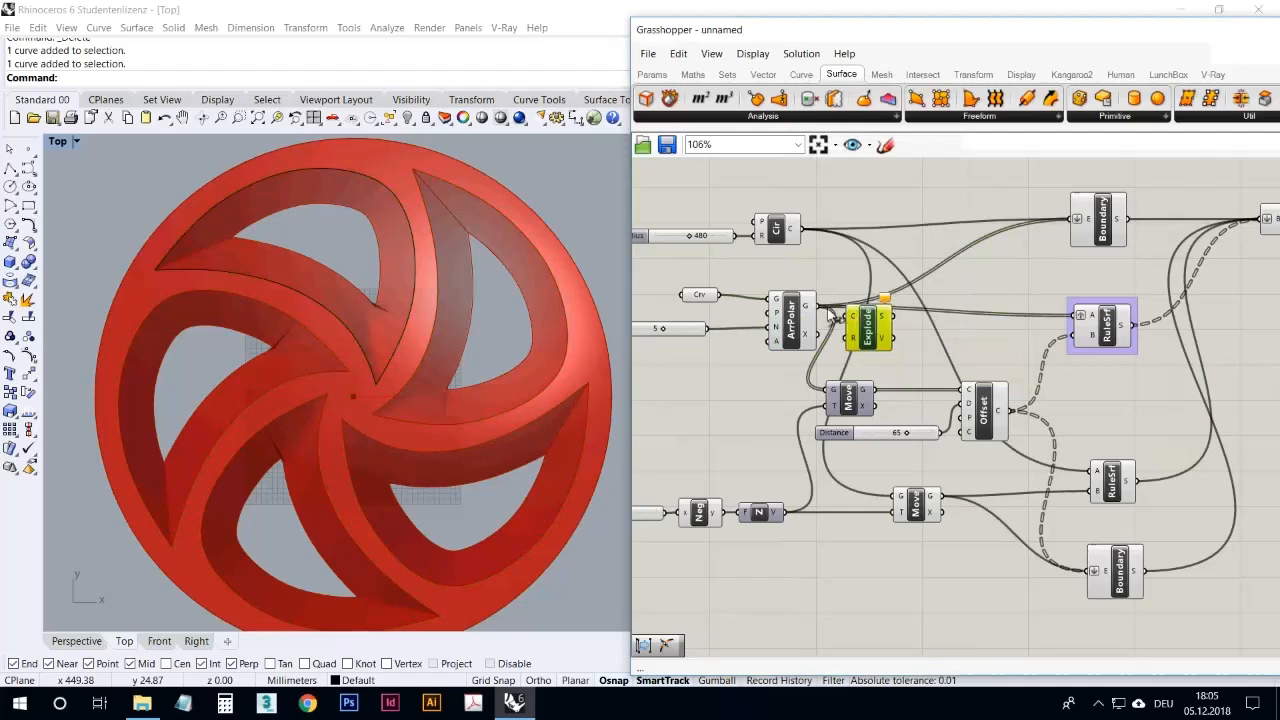
left_click_drag(841, 311, 850, 316)
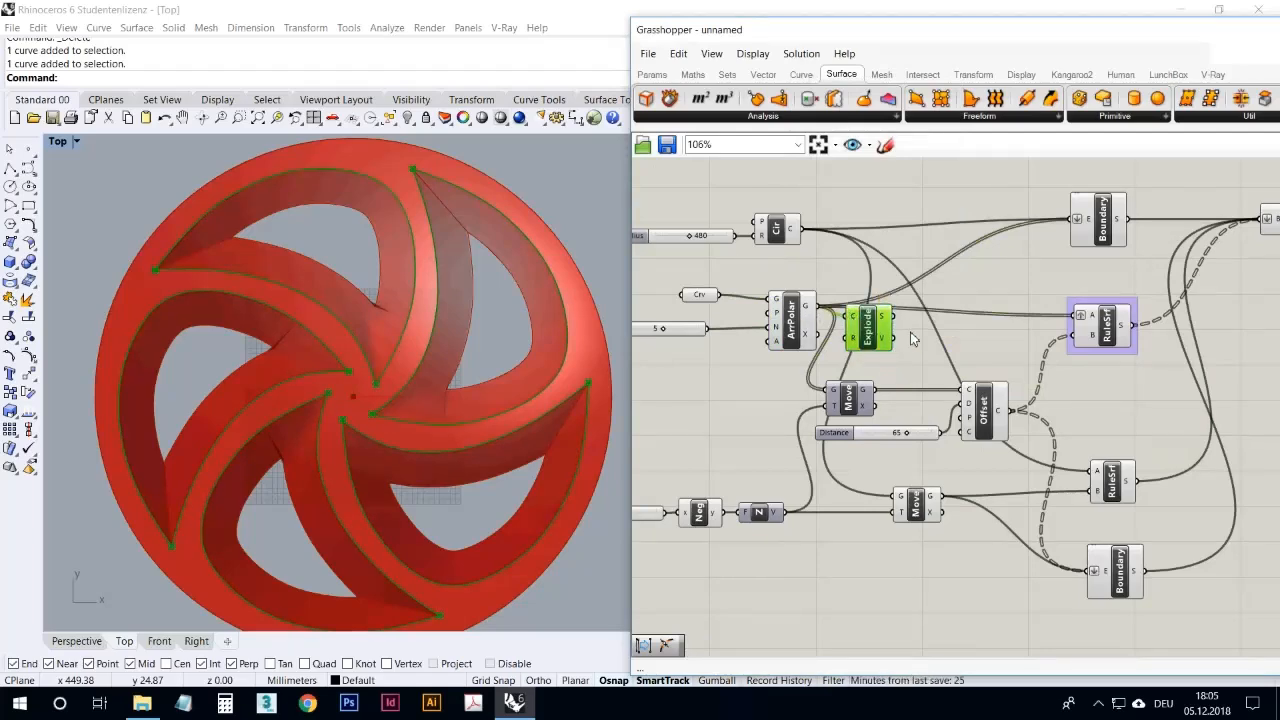
Step: Examine the exploded opening curves and their corner points in the Top view, and check the Explode segments output's data structure
scroll(545, 368, "up", 8)
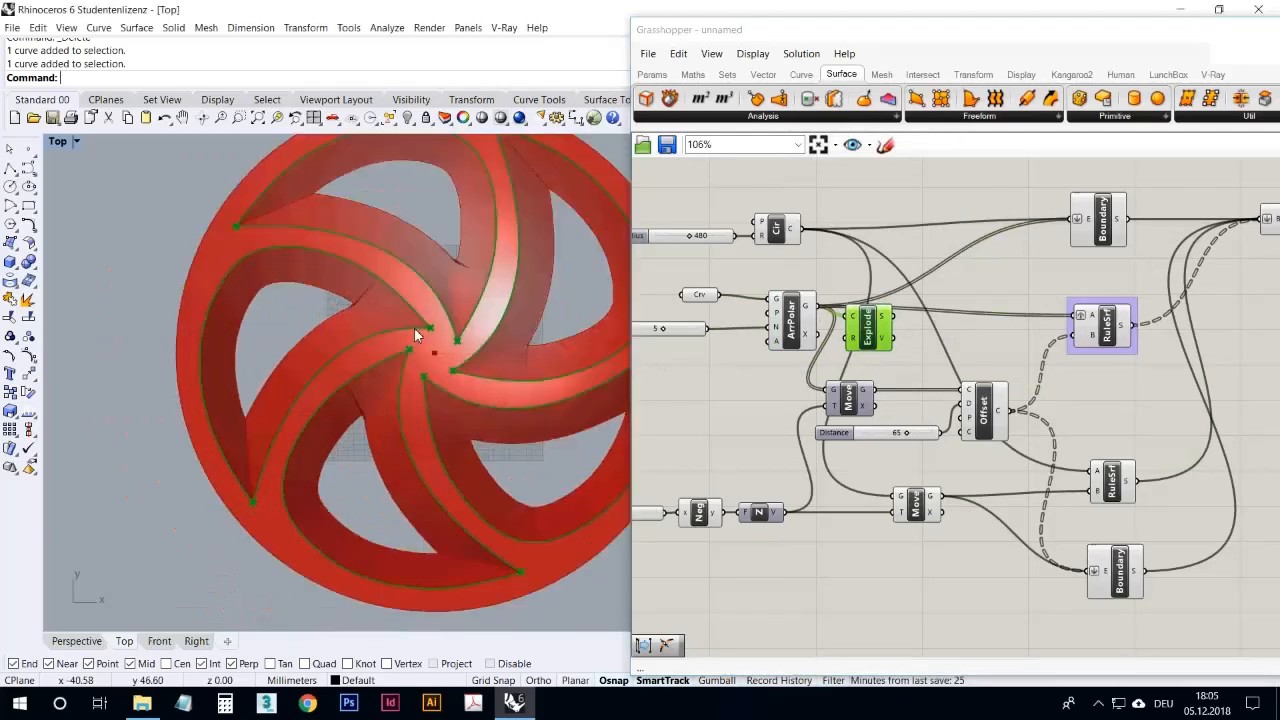
scroll(407, 367, "up", 6)
scroll(406, 362, "down", 14)
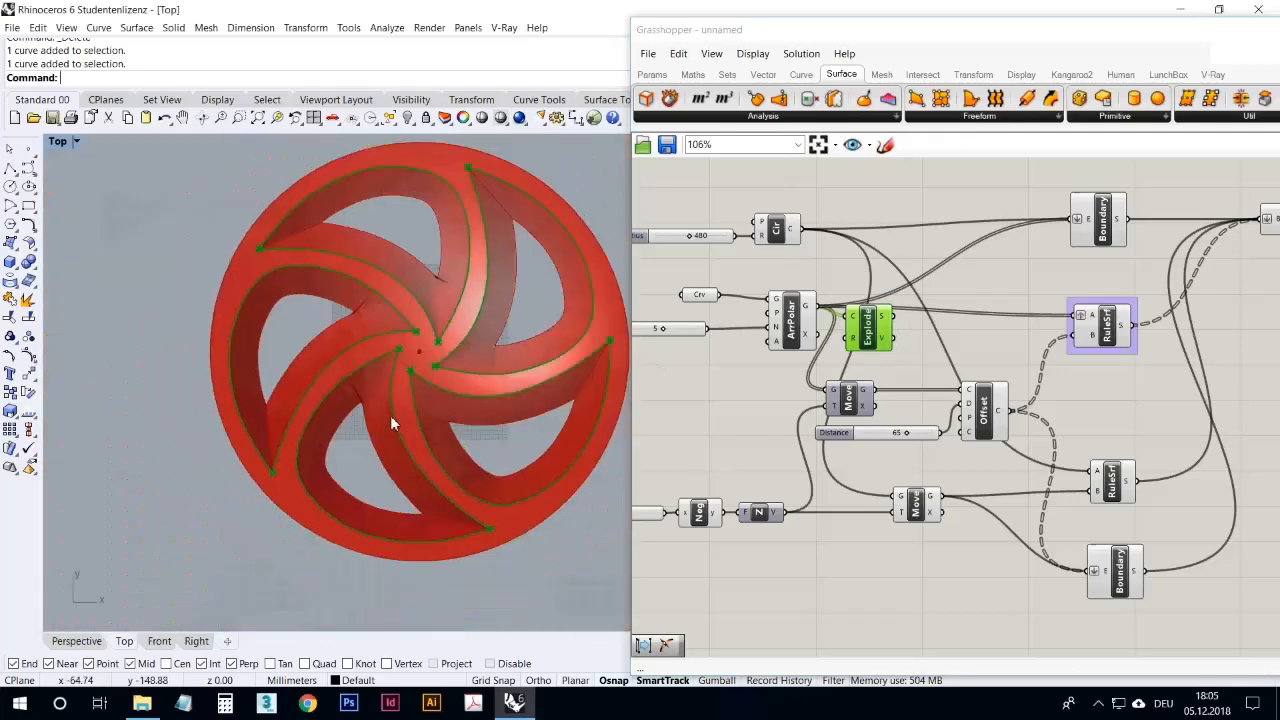
right_click_drag(334, 438, 310, 466)
scroll(383, 371, "up", 5)
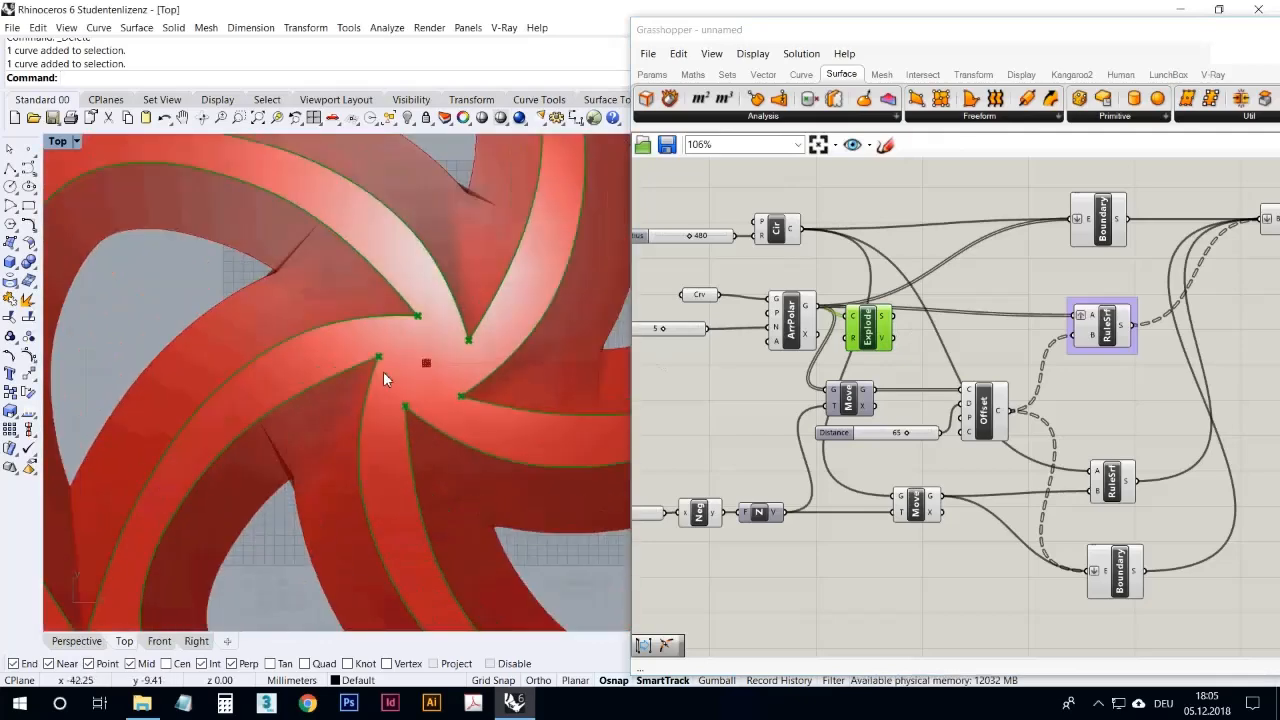
scroll(385, 398, "down", 6)
scroll(391, 382, "up", 4)
right_click_drag(391, 382, 311, 402)
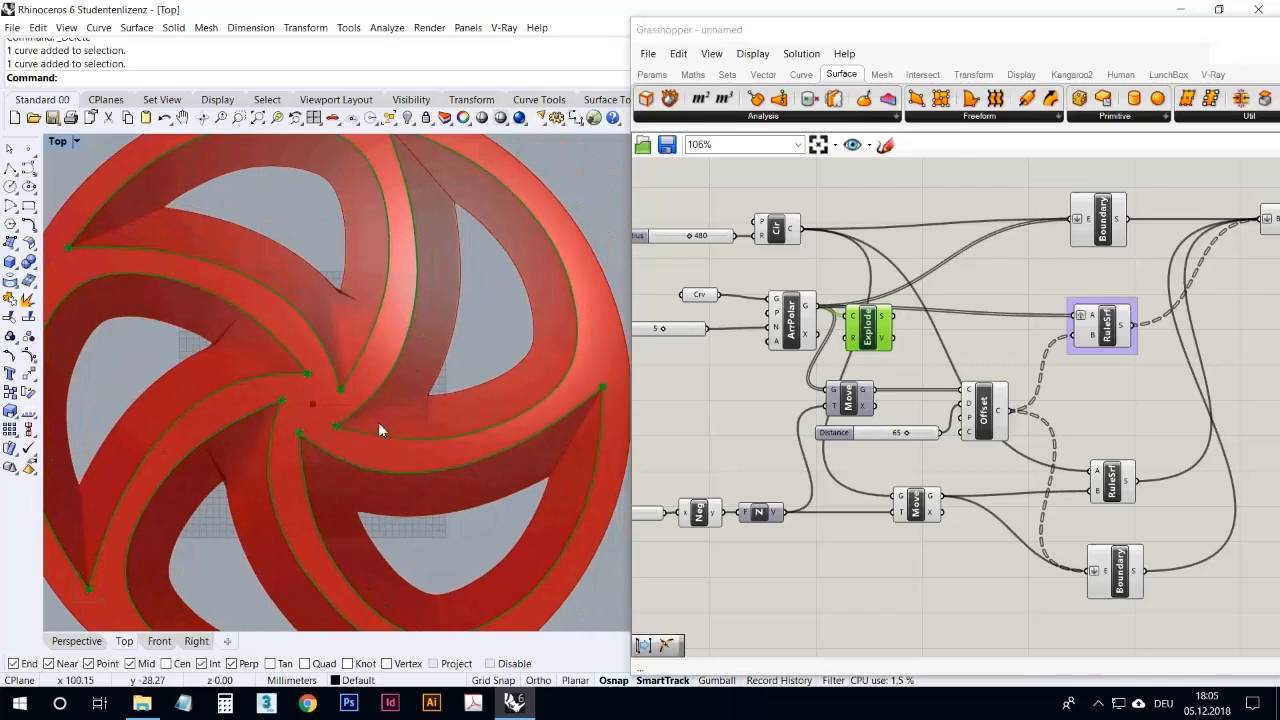
mouse_move(883, 317)
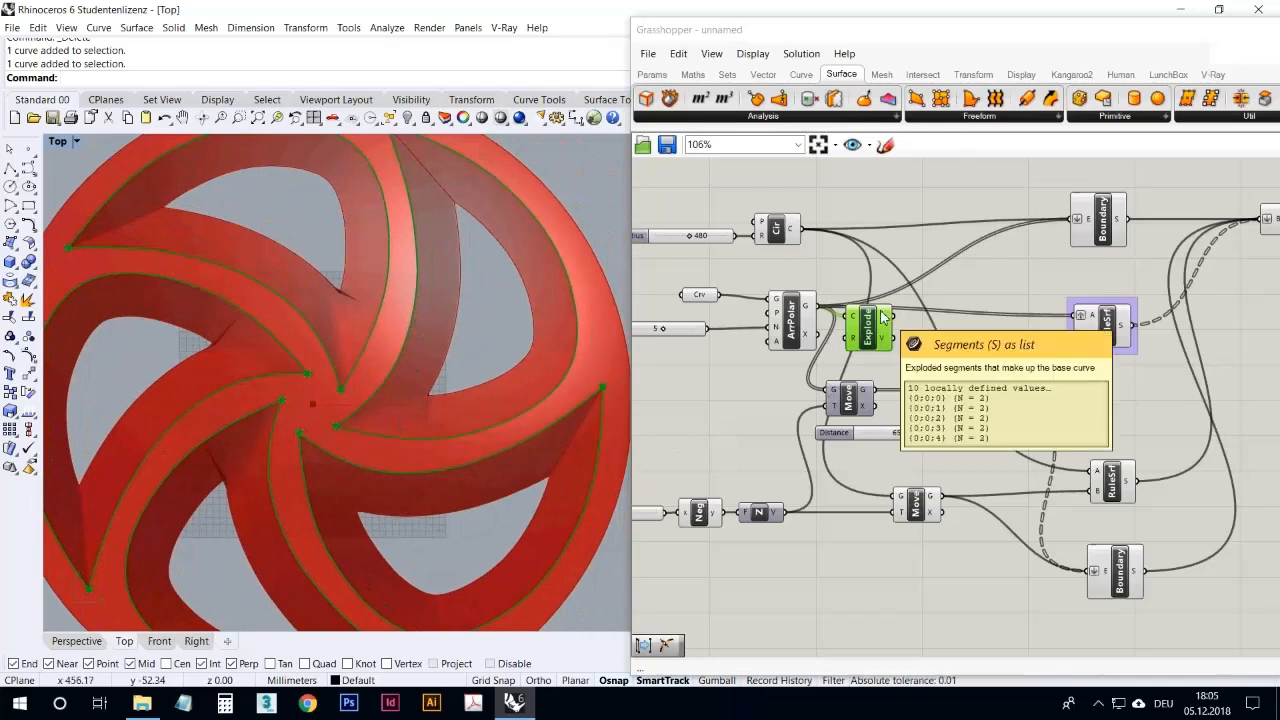
mouse_move(806, 316)
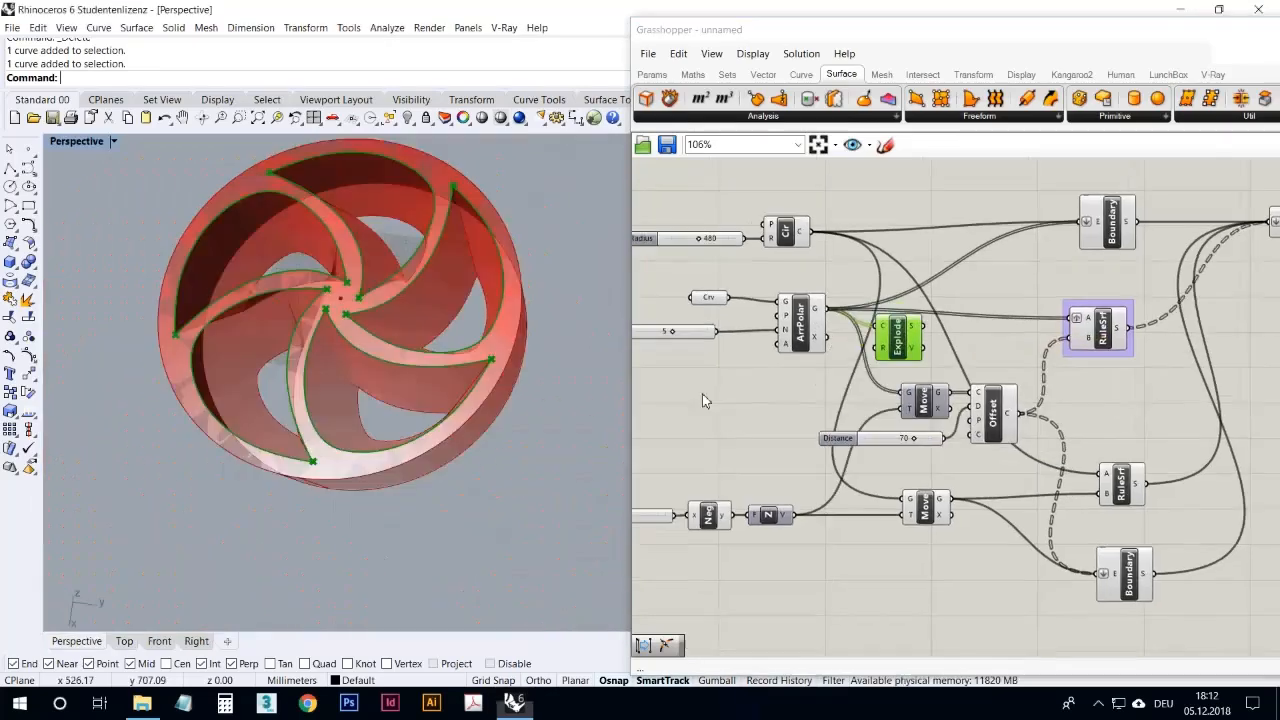
Step: Shift the Explode component slightly away from the Polar Array and disable the grouped upper Ruled Surface
left_click(908, 342)
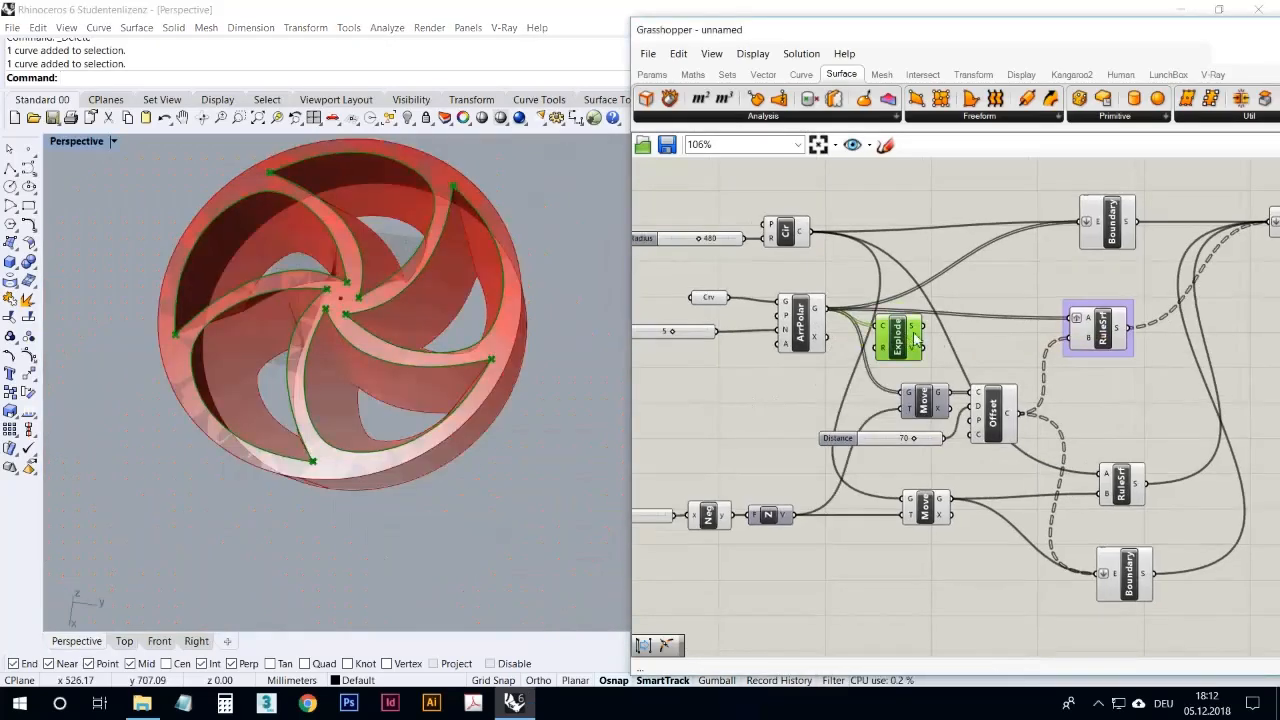
left_click_drag(898, 338, 914, 344)
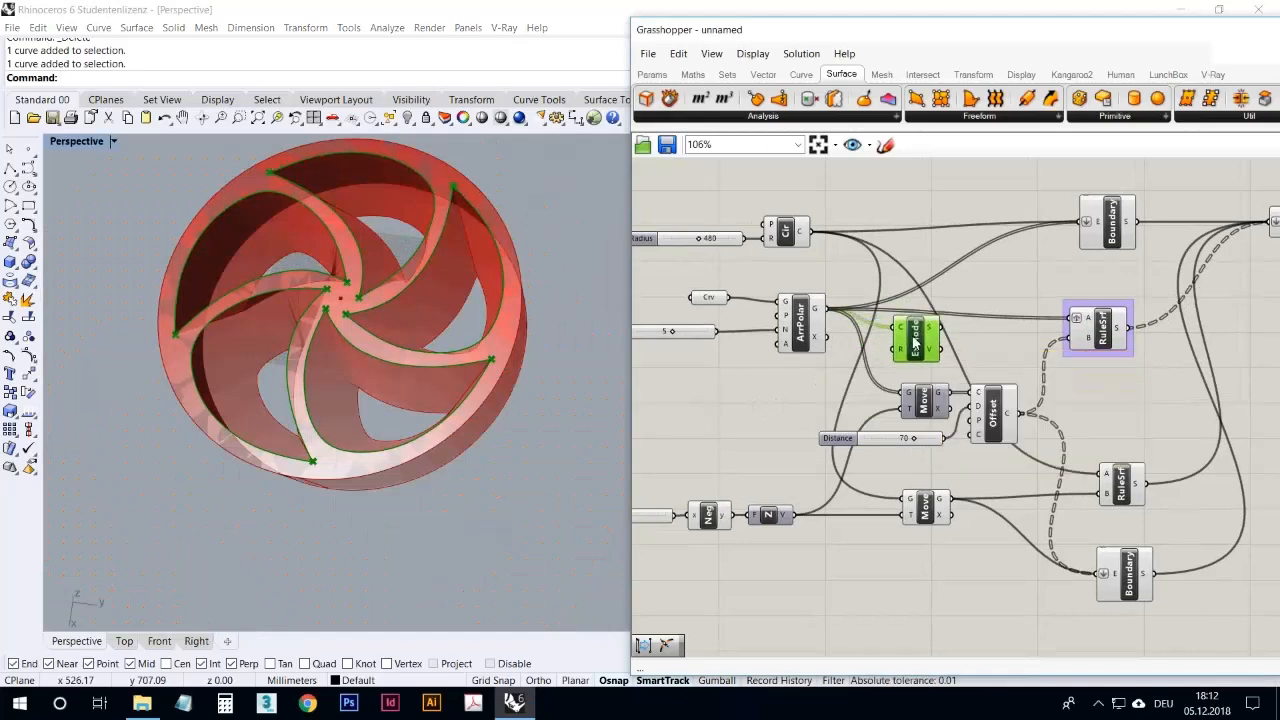
left_click(1092, 333)
left_click(1034, 357)
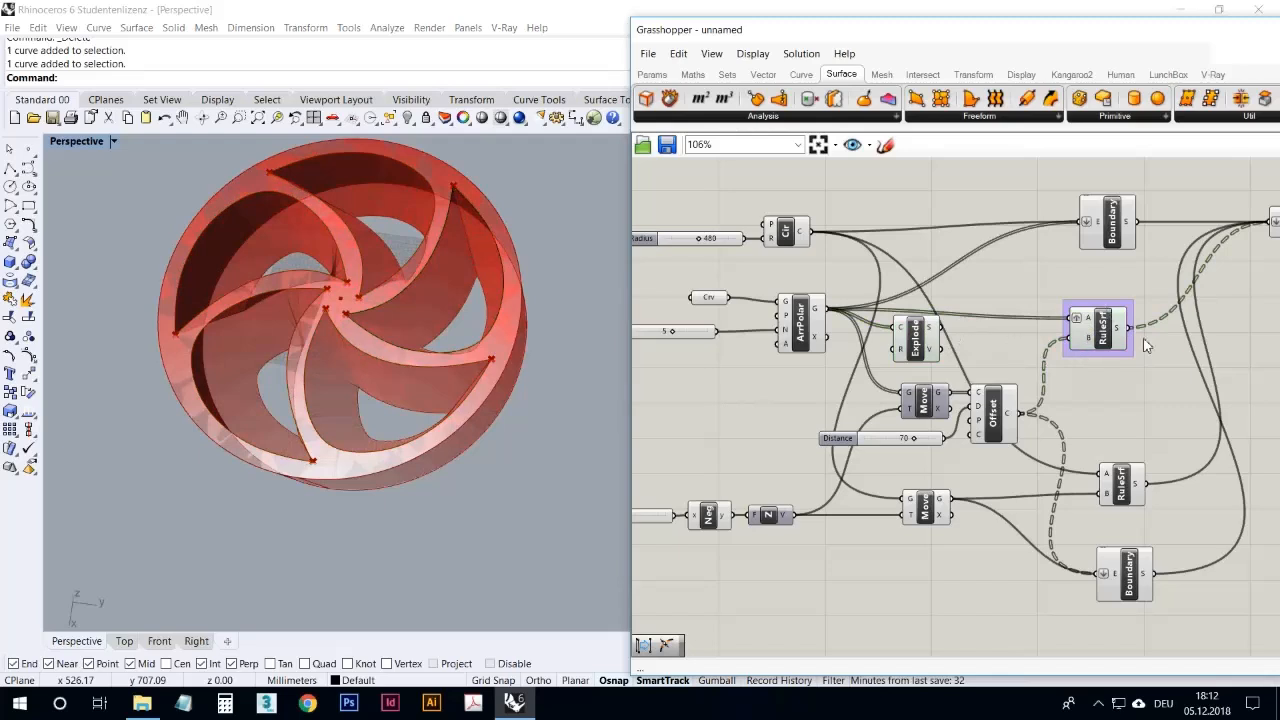
left_click(1104, 336)
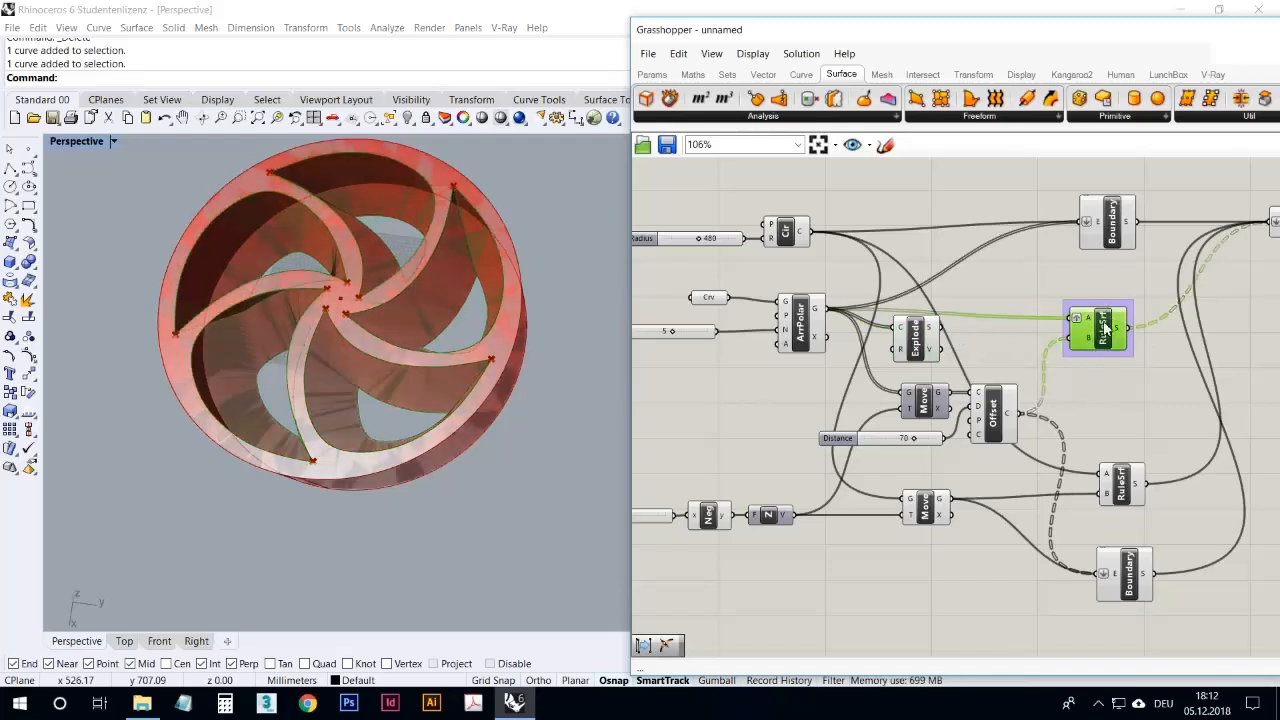
right_click(1104, 326)
left_click(1109, 369)
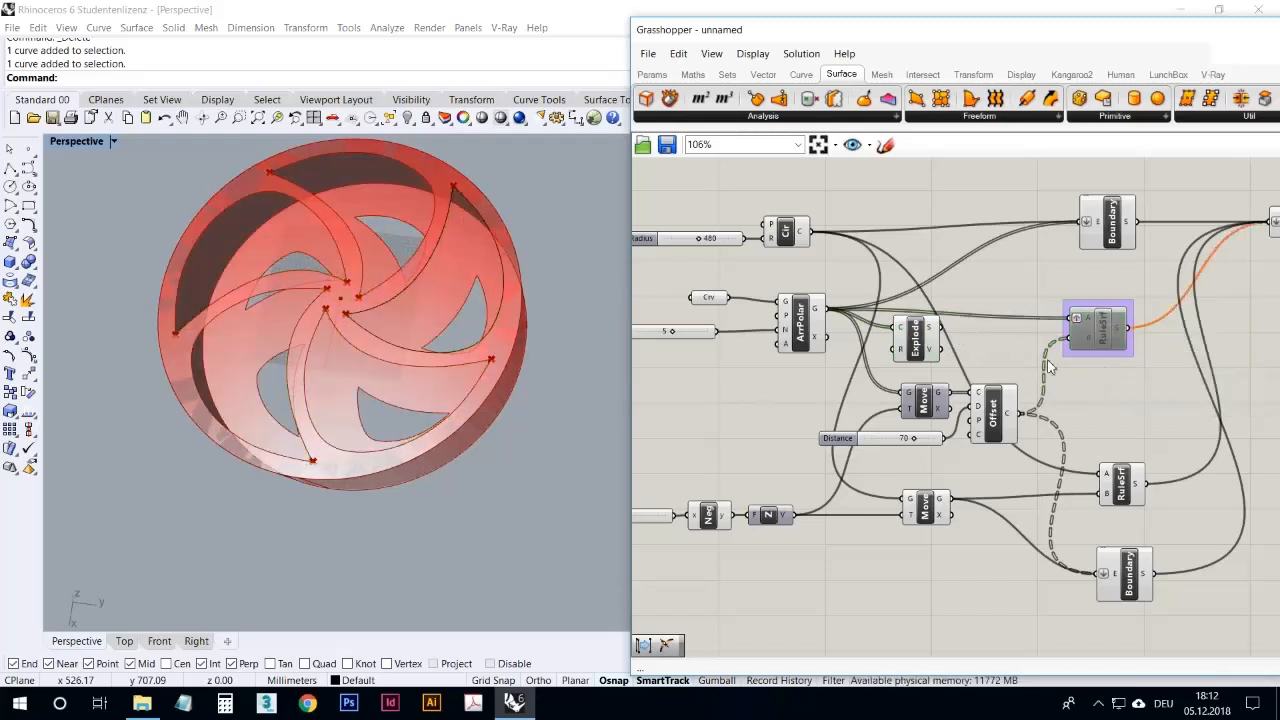
Step: Feed the Explode segments into input A of the upper Ruled Surface and remove the Graft from that input
left_click(927, 342)
left_click(977, 346)
left_click_drag(919, 338, 953, 333)
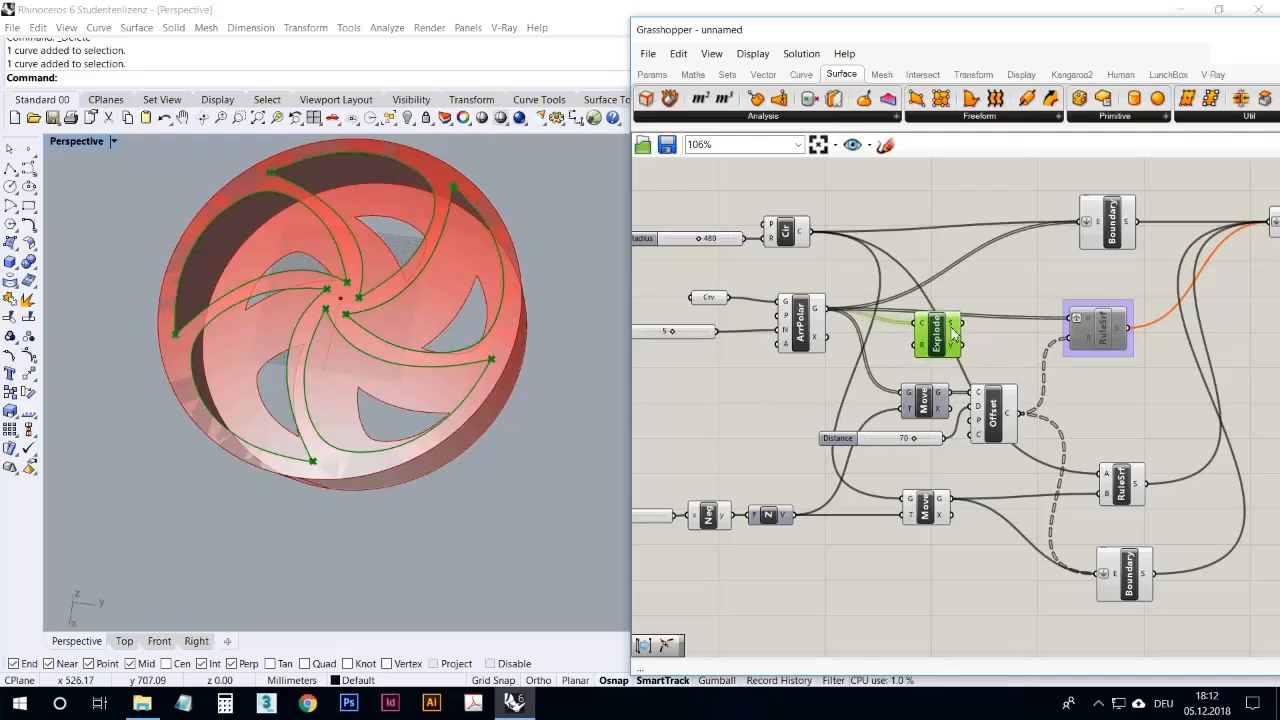
left_click_drag(1068, 322, 1074, 320)
right_click(1074, 320)
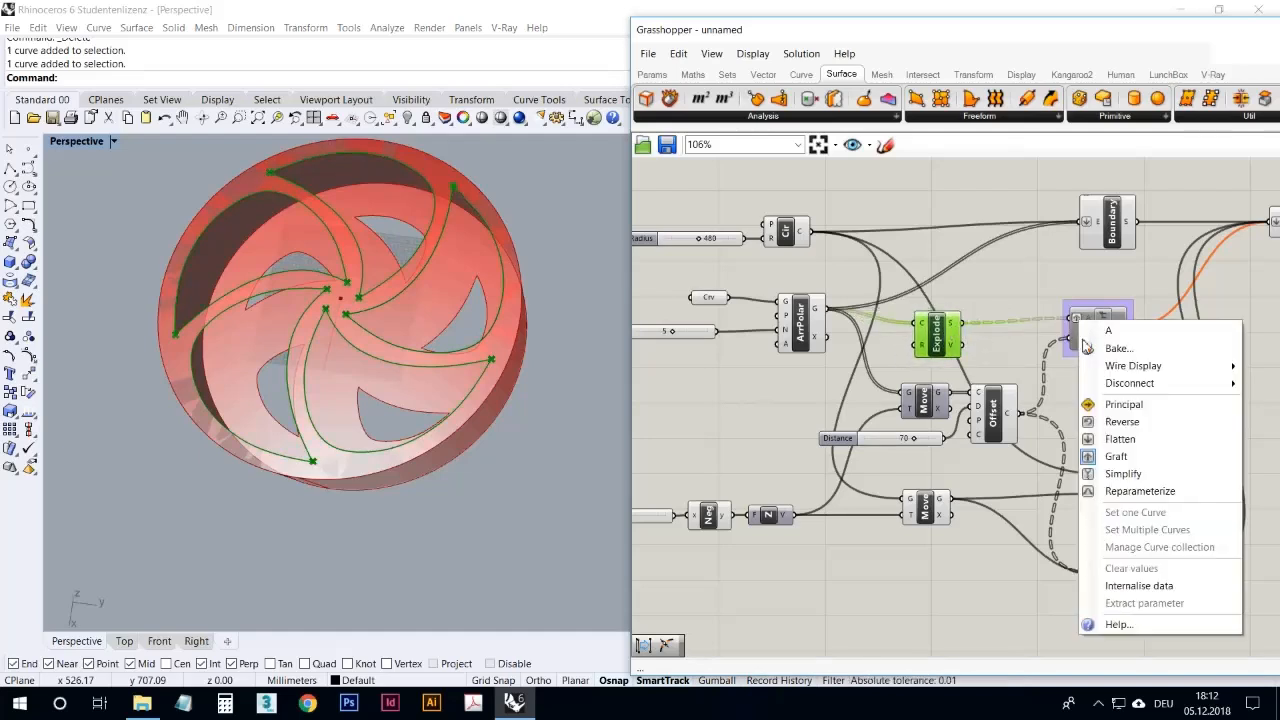
left_click(1112, 457)
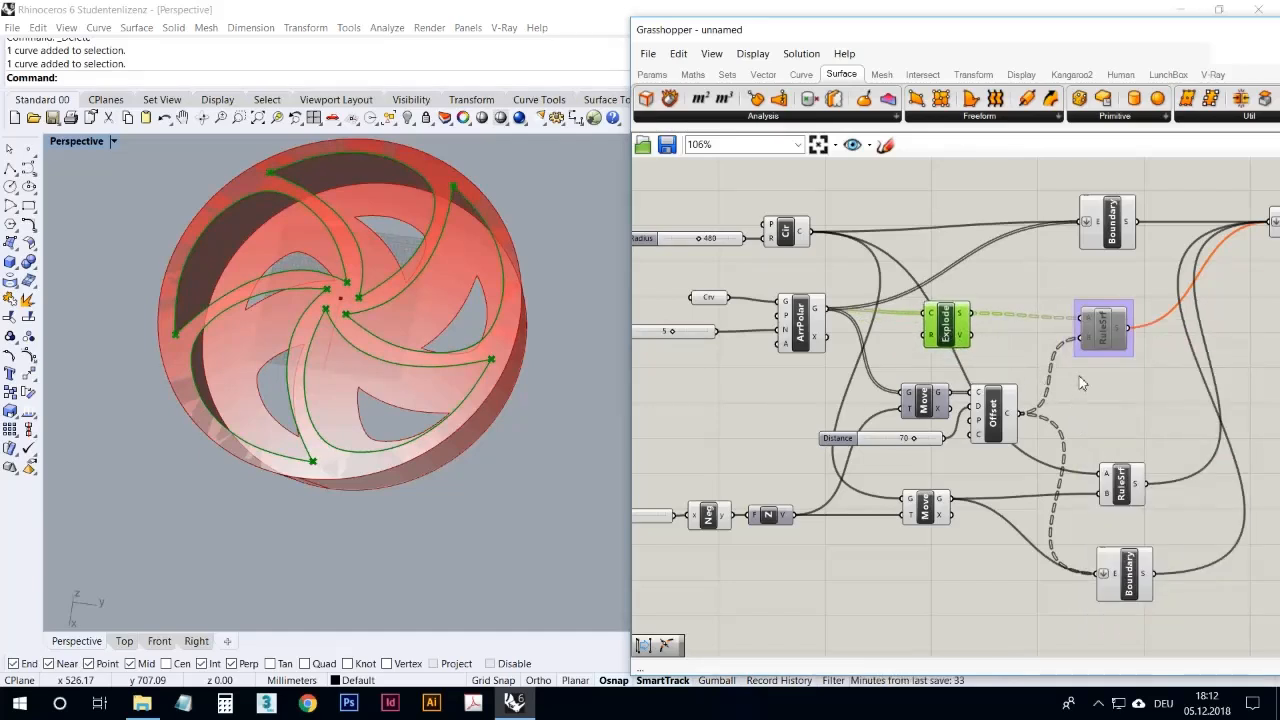
Step: Enable the upper Ruled Surface and examine its geometry in Perspective along with the Offset's curve output
right_click(1099, 340)
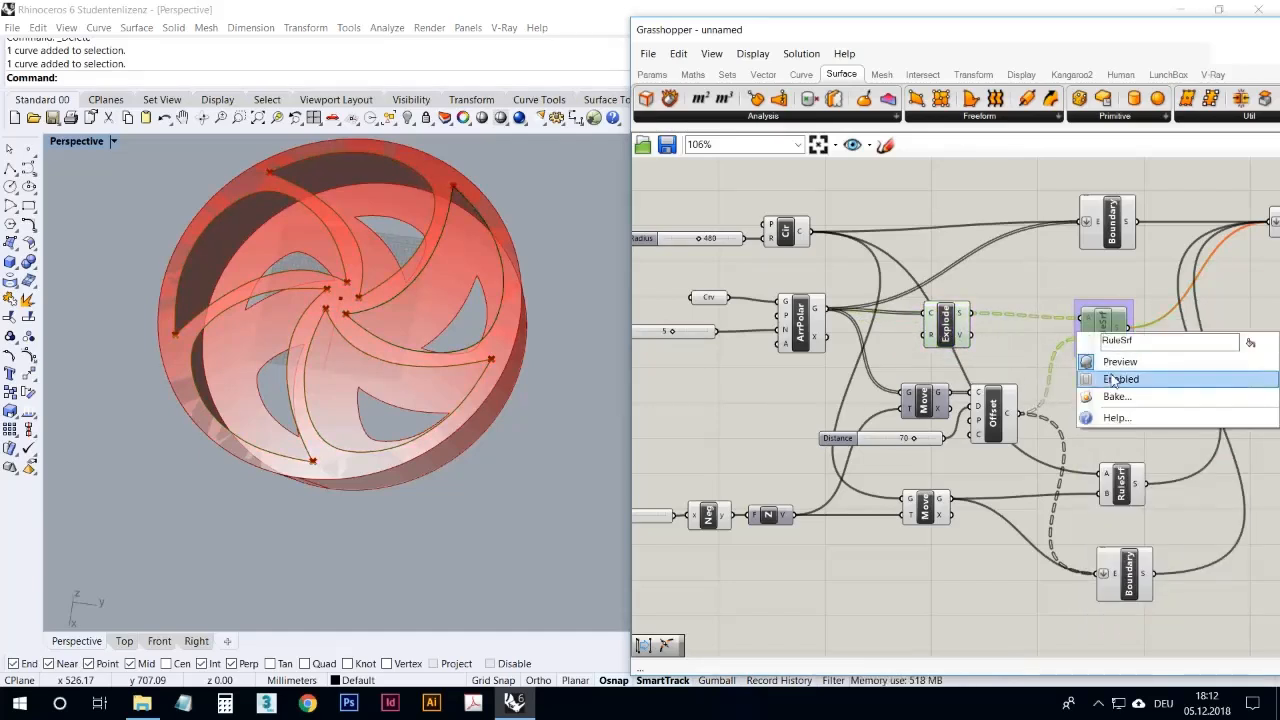
left_click(1114, 380)
right_click_drag(525, 330, 546, 314)
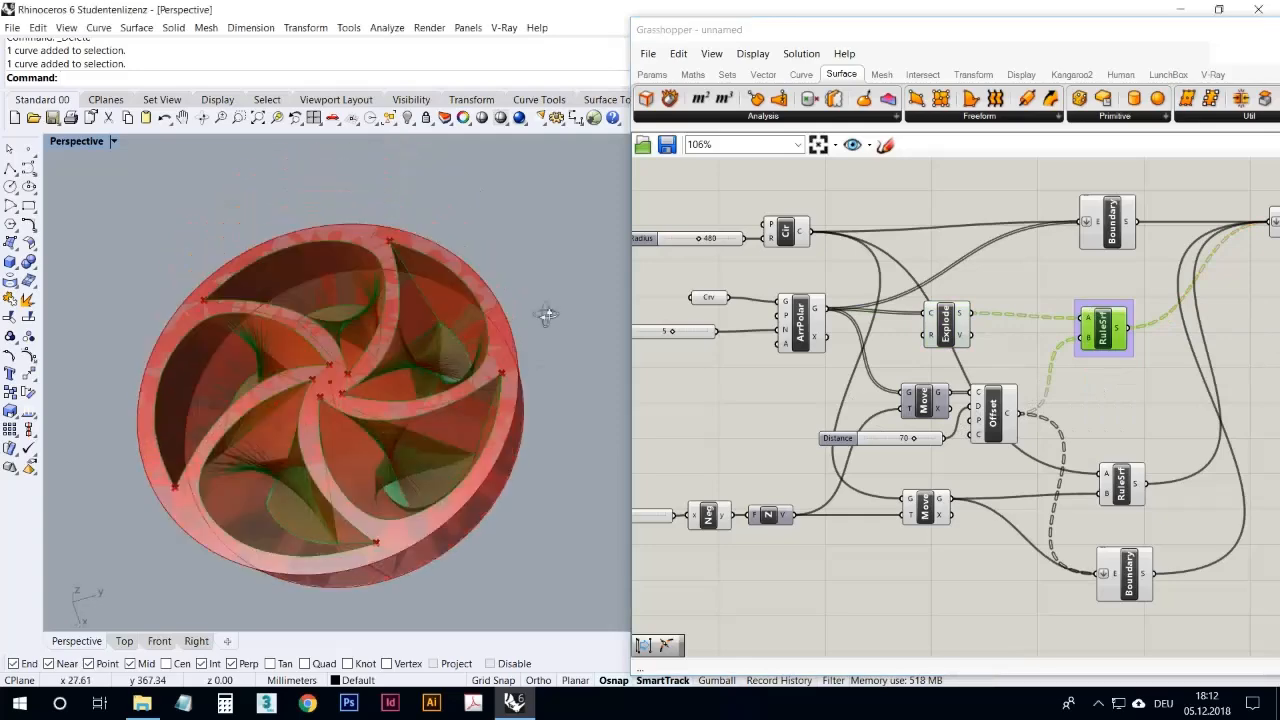
scroll(368, 374, "up", 6)
right_click_drag(399, 416, 558, 394)
mouse_move(1016, 414)
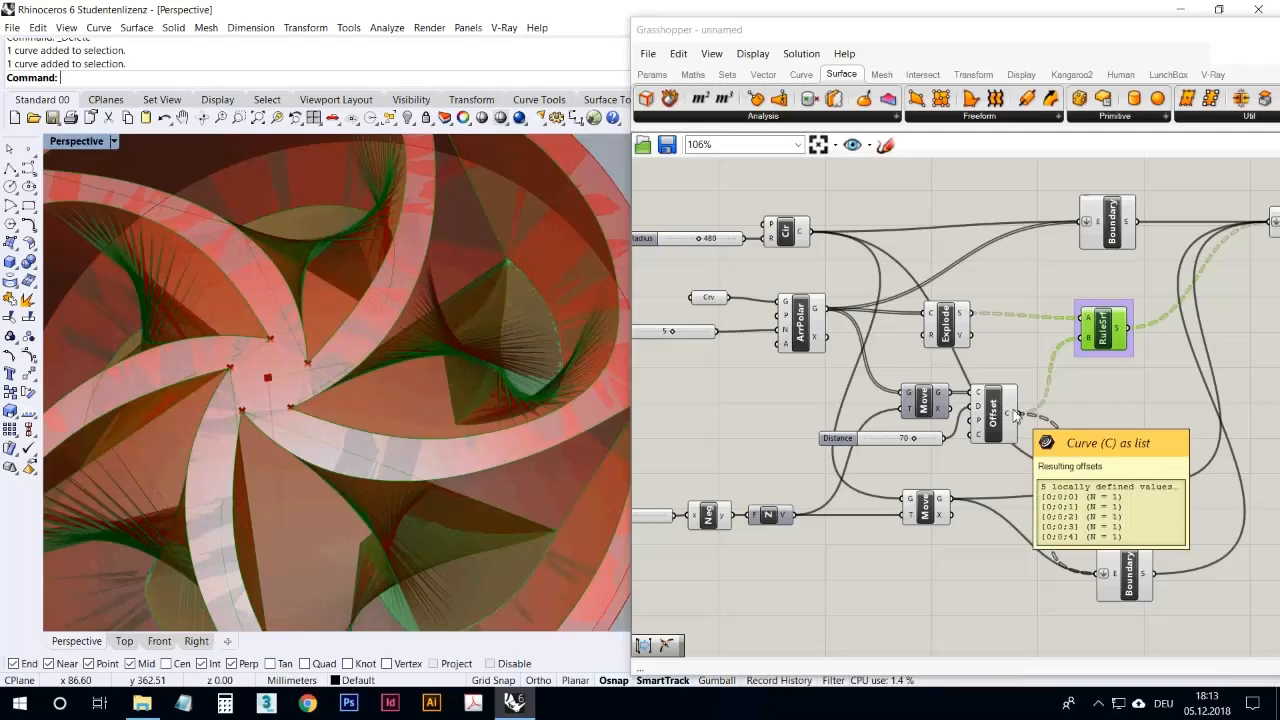
scroll(958, 320, "up", 2)
Step: Highlight the Explode and Offset components for comparison and disable the upper Ruled Surface again
left_click(948, 322)
left_click(1008, 437)
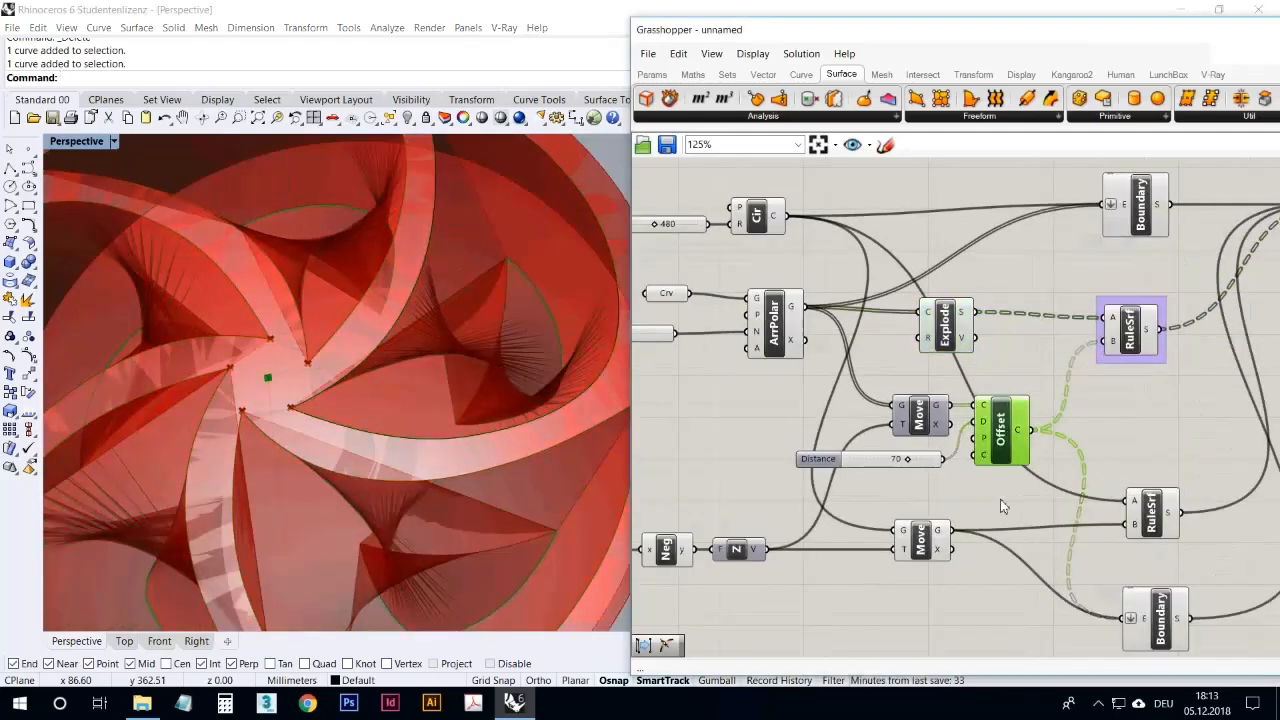
left_click(1000, 499)
left_click(1128, 335)
right_click(1133, 337)
left_click(1136, 376)
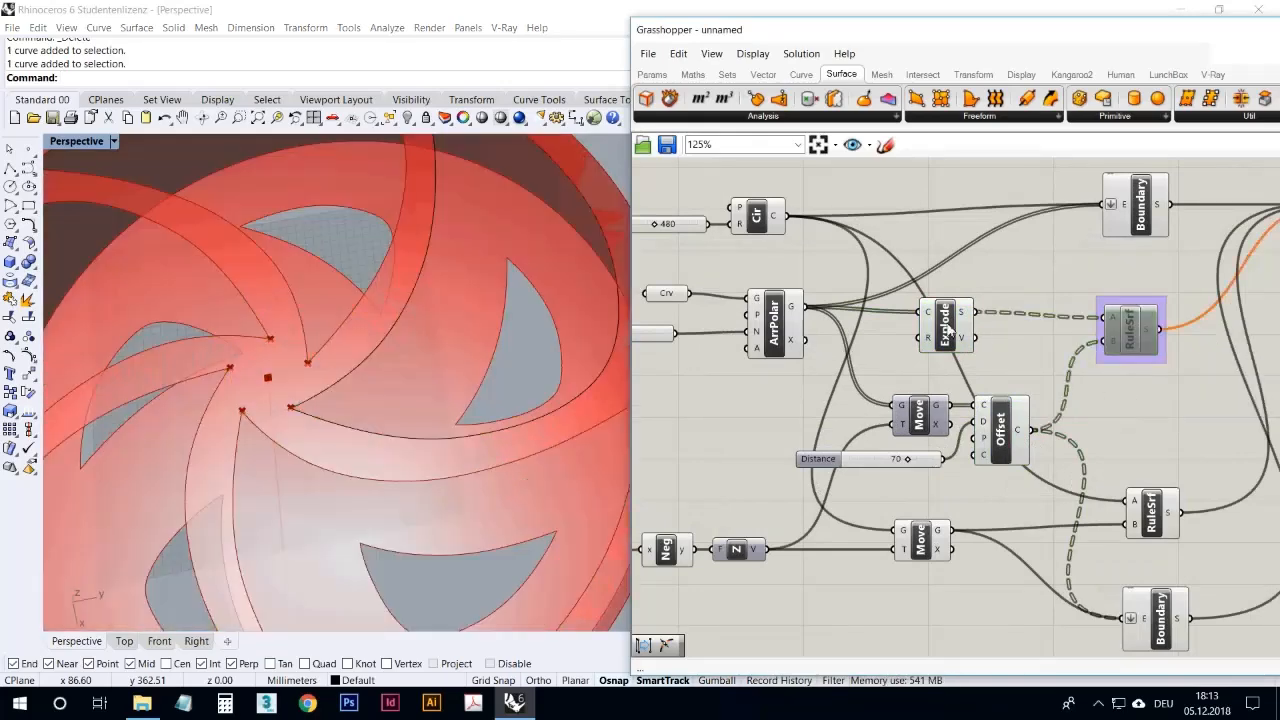
Step: Try feeding the Explode segments into the upper Move's geometry input and inspect the resulting offset curves in Perspective
left_click_drag(950, 330, 931, 332)
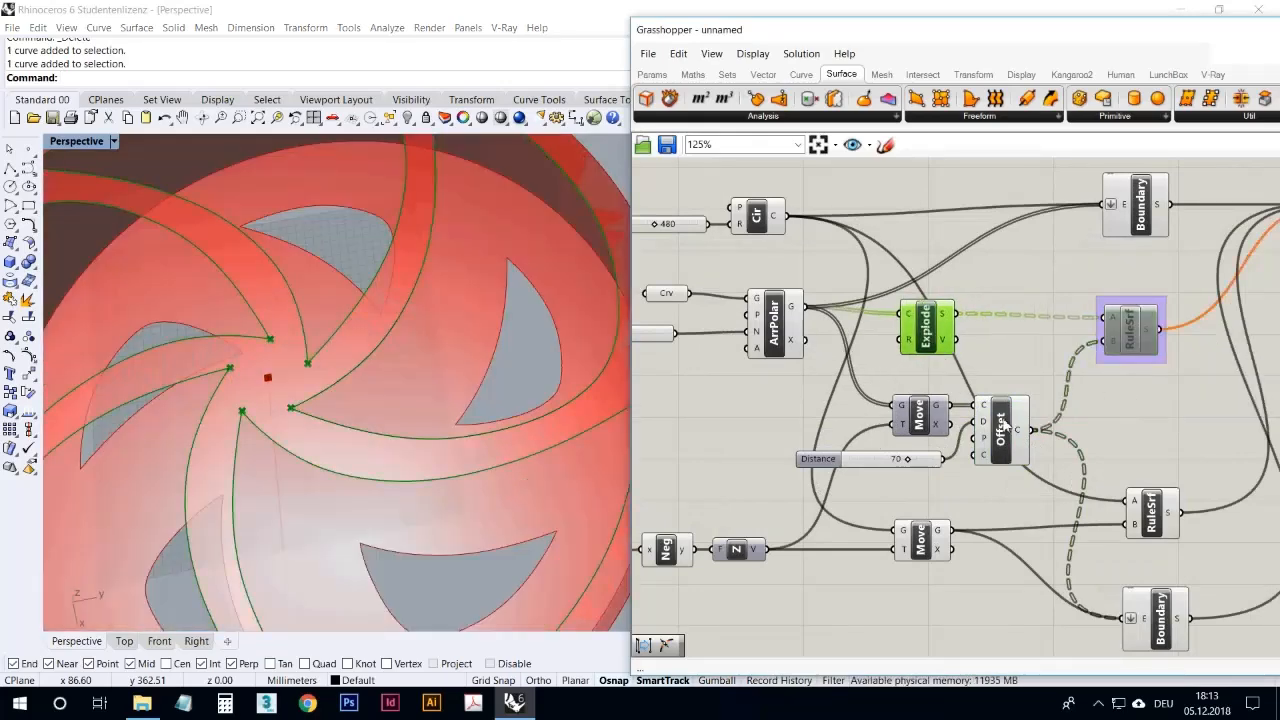
right_click_drag(933, 390, 960, 397)
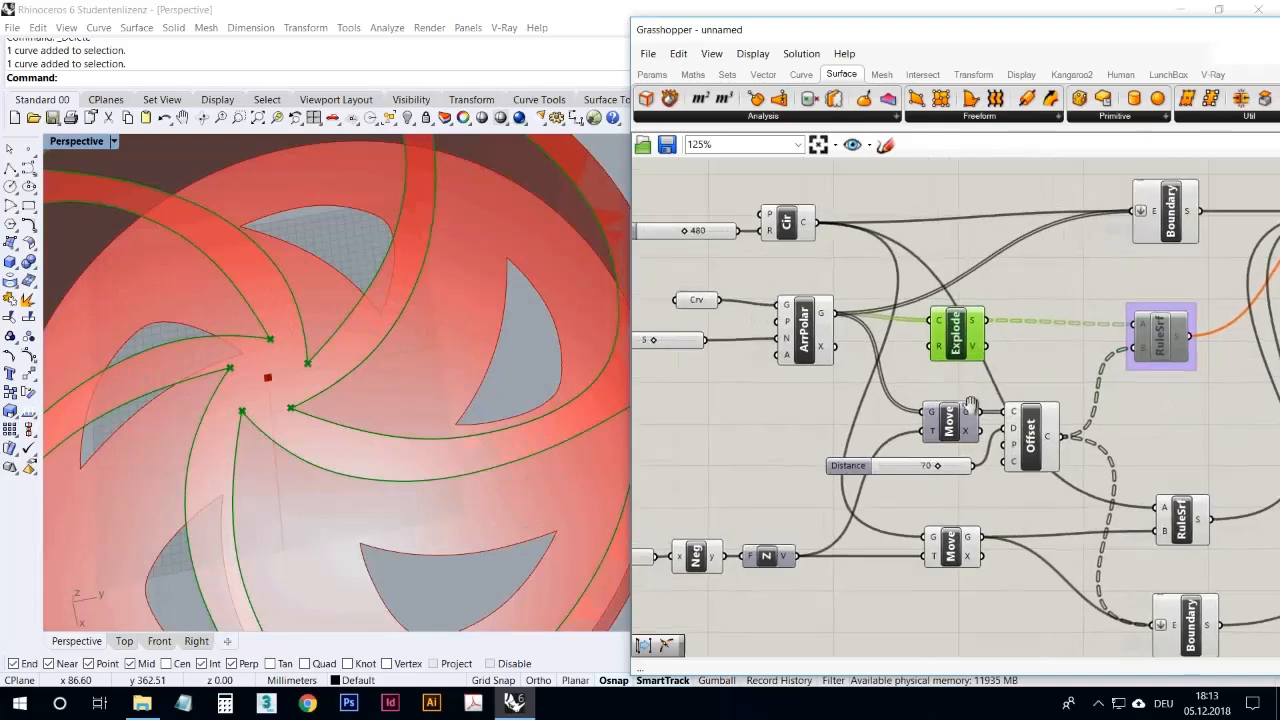
left_click_drag(957, 343, 953, 336)
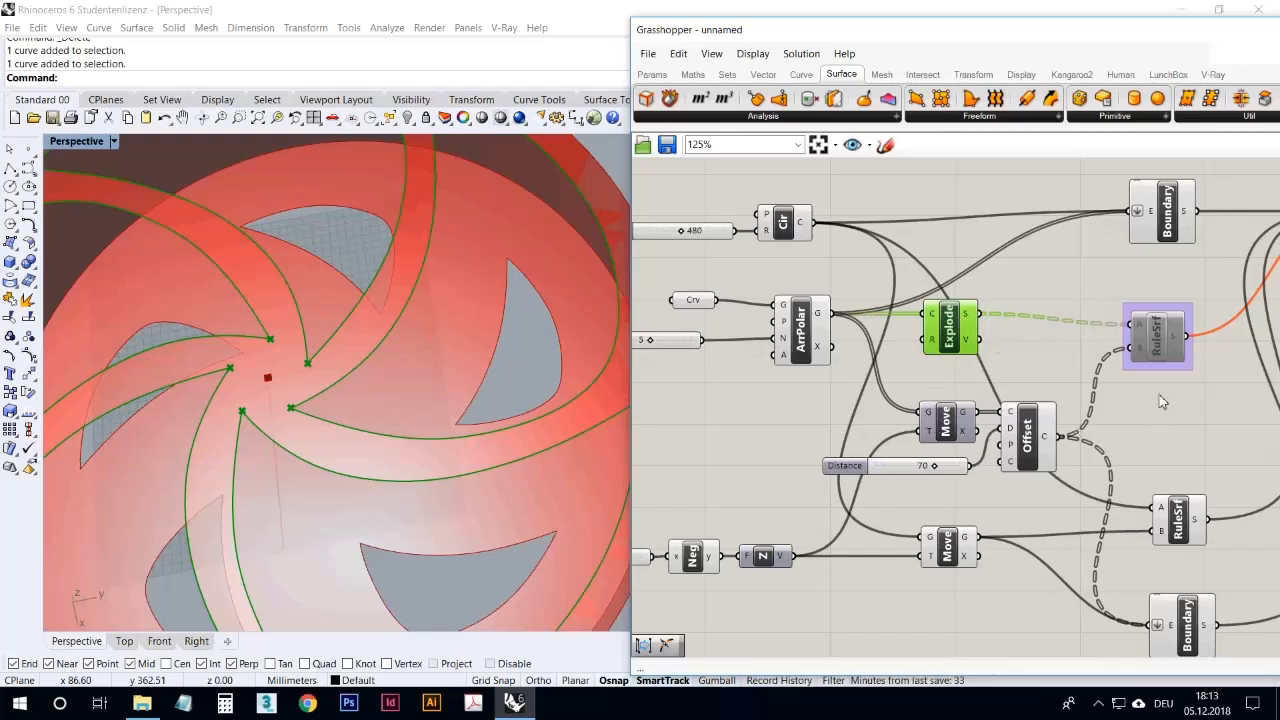
left_click_drag(990, 316, 930, 412)
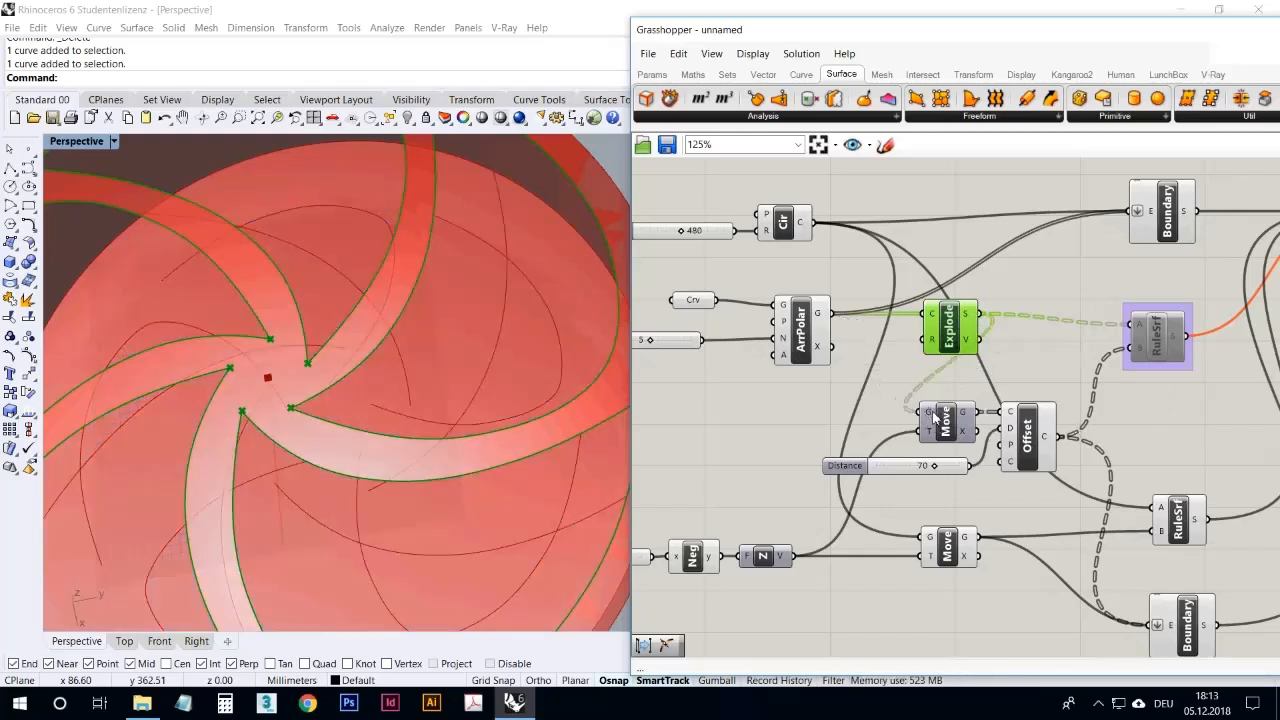
left_click(1034, 440)
mouse_move(500, 328)
right_mouse_down()
mouse_move(494, 403)
mouse_move(537, 407)
mouse_move(560, 360)
mouse_move(617, 306)
mouse_move(509, 277)
mouse_move(449, 372)
mouse_move(520, 409)
mouse_move(531, 363)
mouse_move(514, 346)
right_mouse_up()
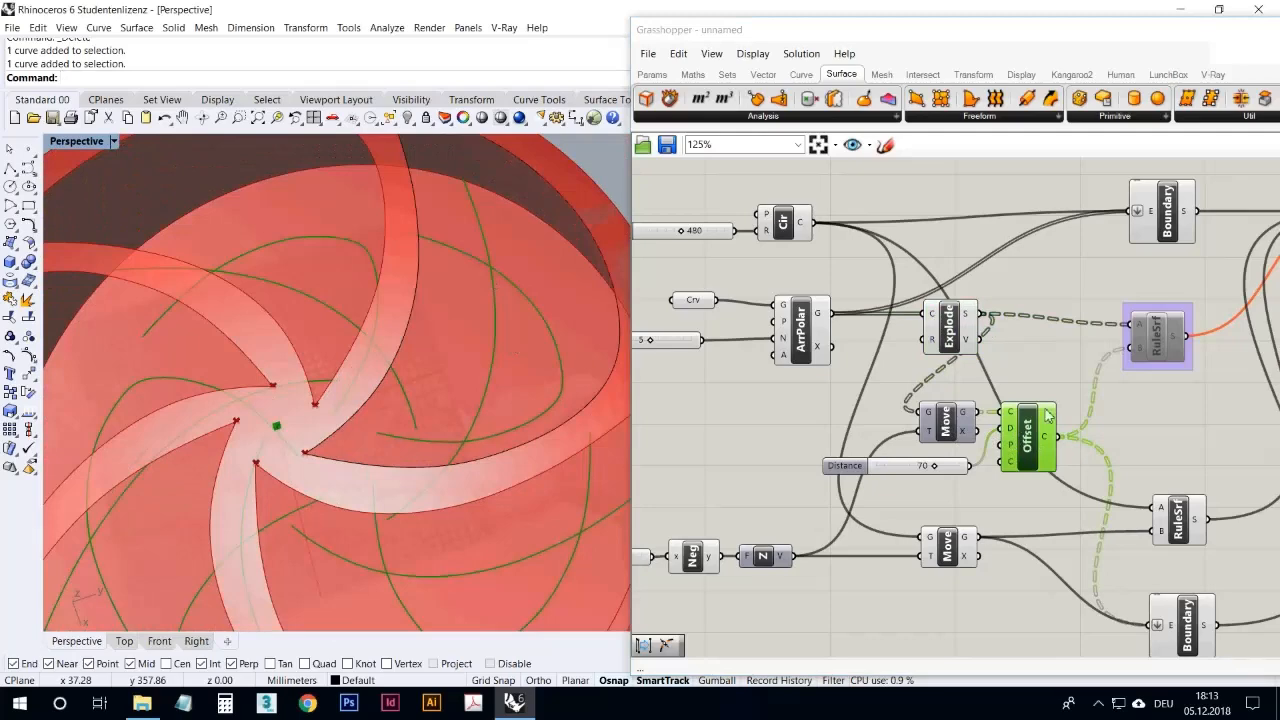
right_click_drag(622, 340, 452, 320)
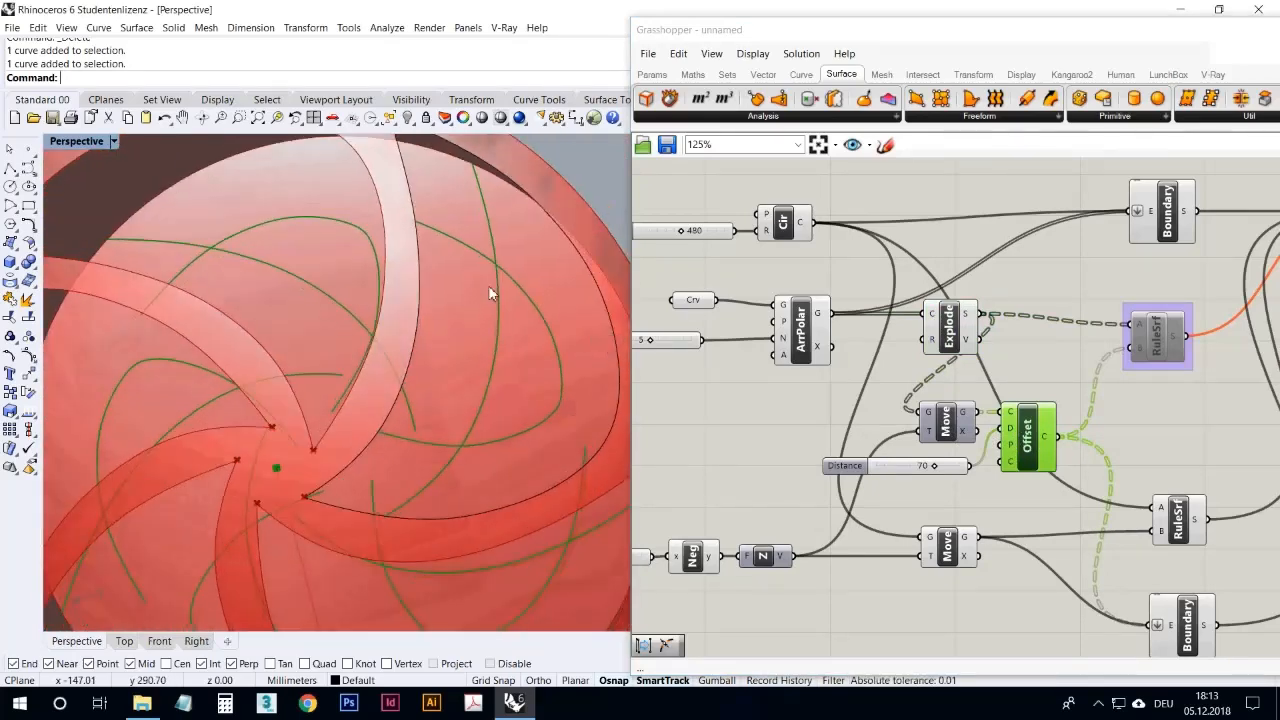
Step: Reconnect the Polar Array's geometry to the upper Move in place of the exploded segments and highlight the Offset curves
left_click_drag(830, 313, 922, 412)
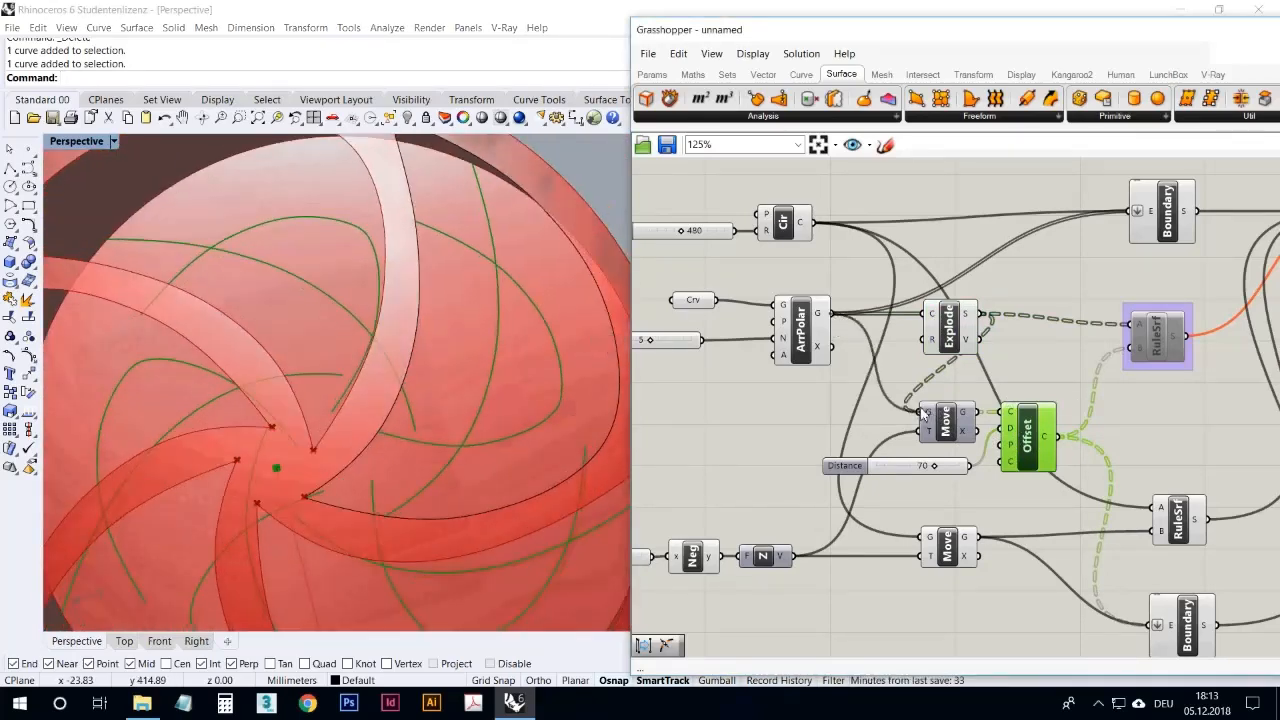
left_click_drag(952, 330, 946, 330)
left_click(1047, 440)
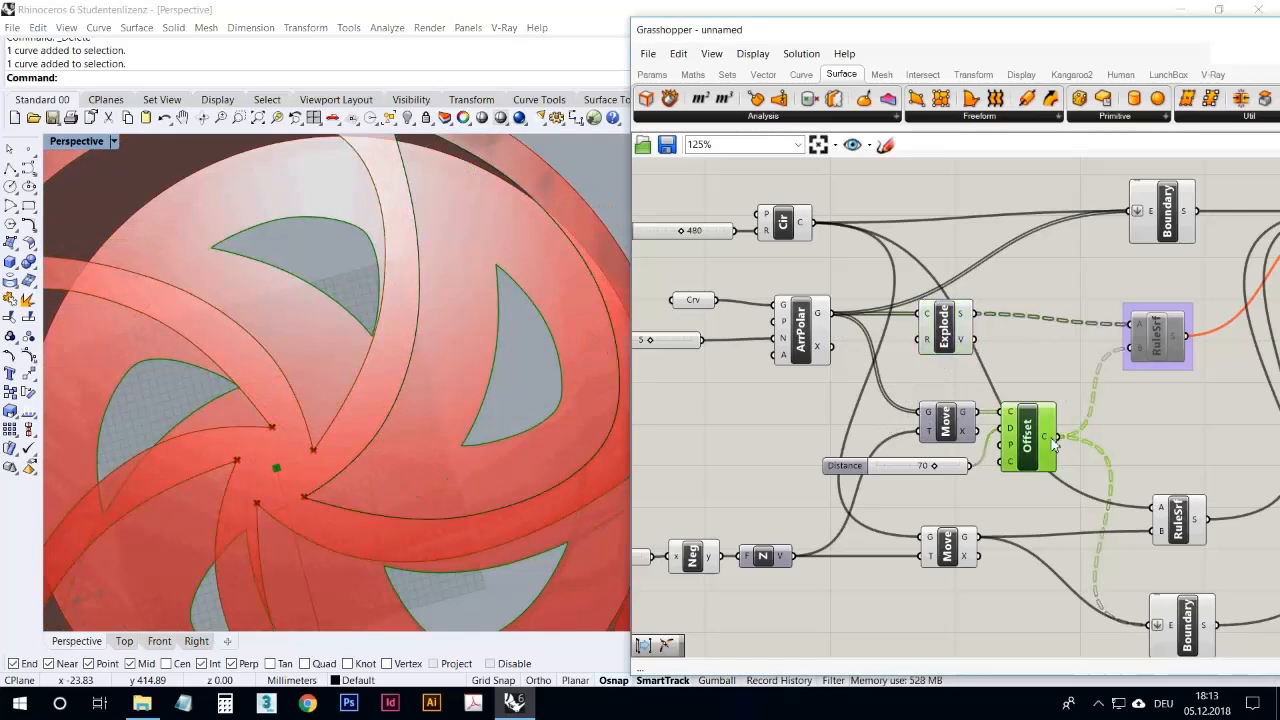
Step: Duplicate the Explode component beside the Offset and feed the Offset's curve output into the copy's curve input
left_click_drag(1150, 335, 1172, 333)
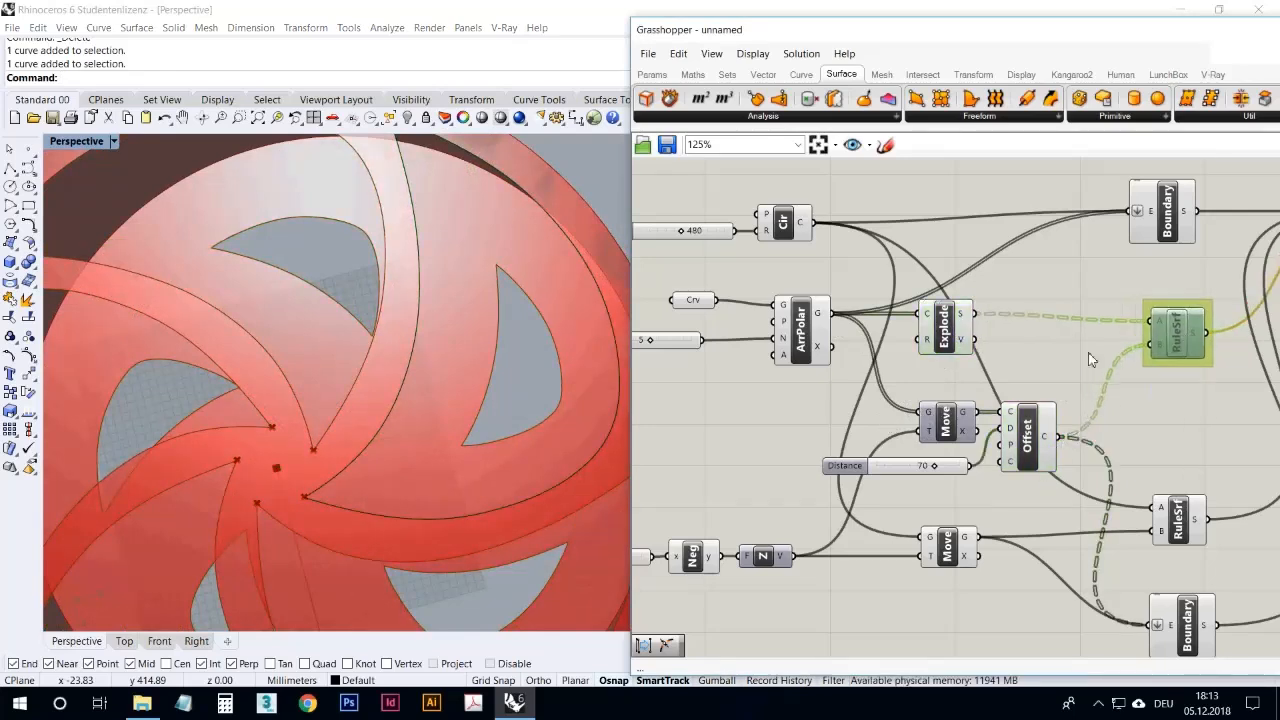
left_click(962, 318)
left_click_drag(959, 327, 1150, 434, "alt")
left_click_drag(1060, 437, 1104, 414)
left_click(1065, 378)
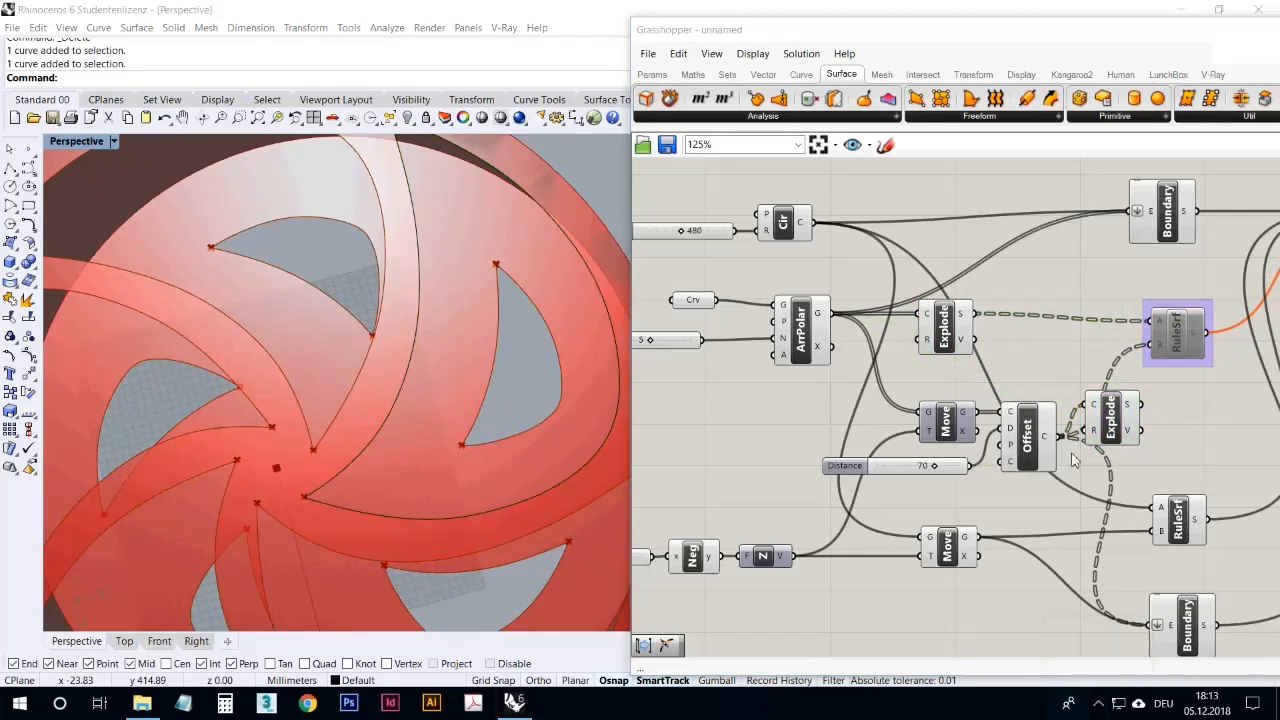
right_click_drag(1012, 352, 952, 373)
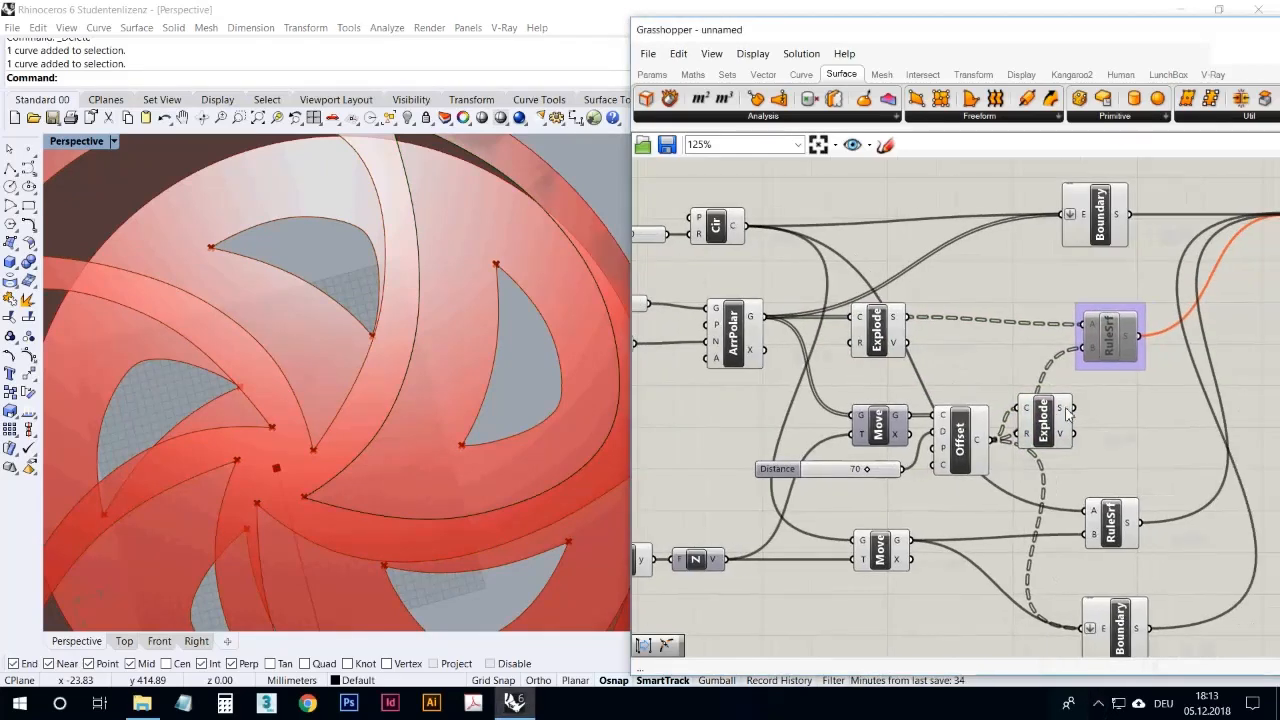
mouse_move(1068, 410)
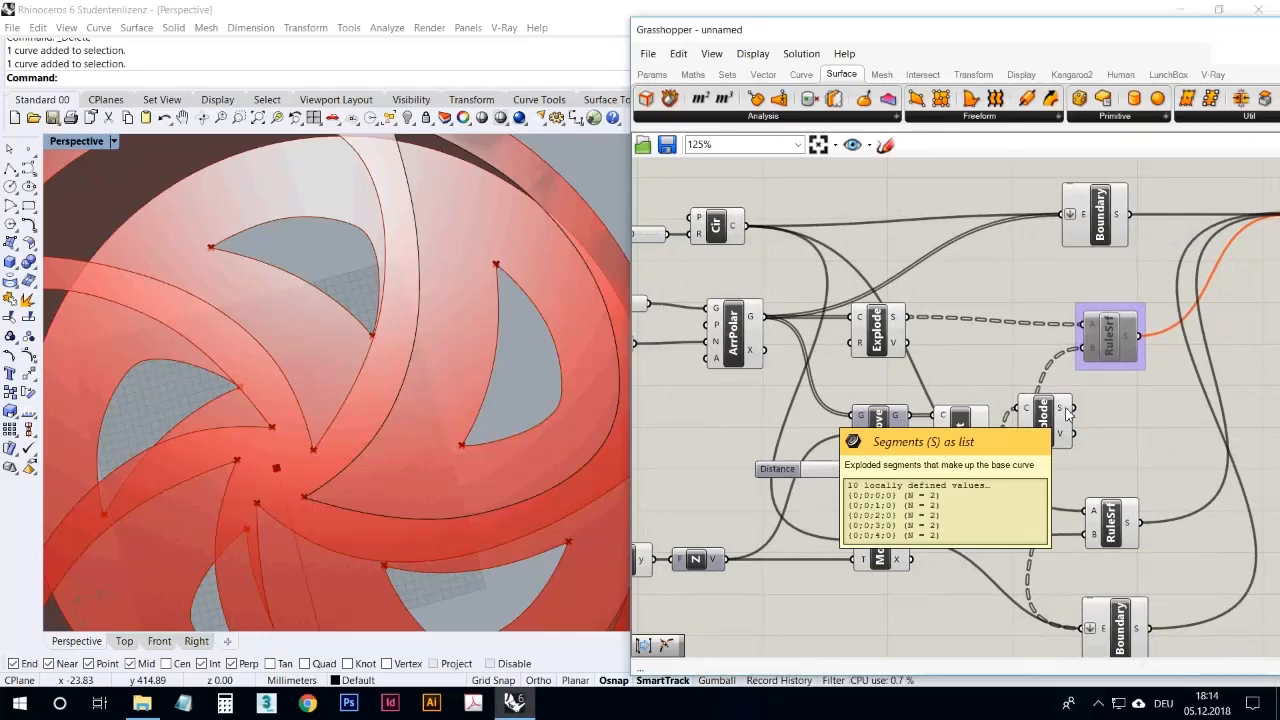
Step: Add a Panel showing the new Explode's segments and enlarge it until the whole list fits
left_click(652, 74)
left_click_drag(1070, 97, 1158, 450)
left_click_drag(1074, 408, 1091, 433)
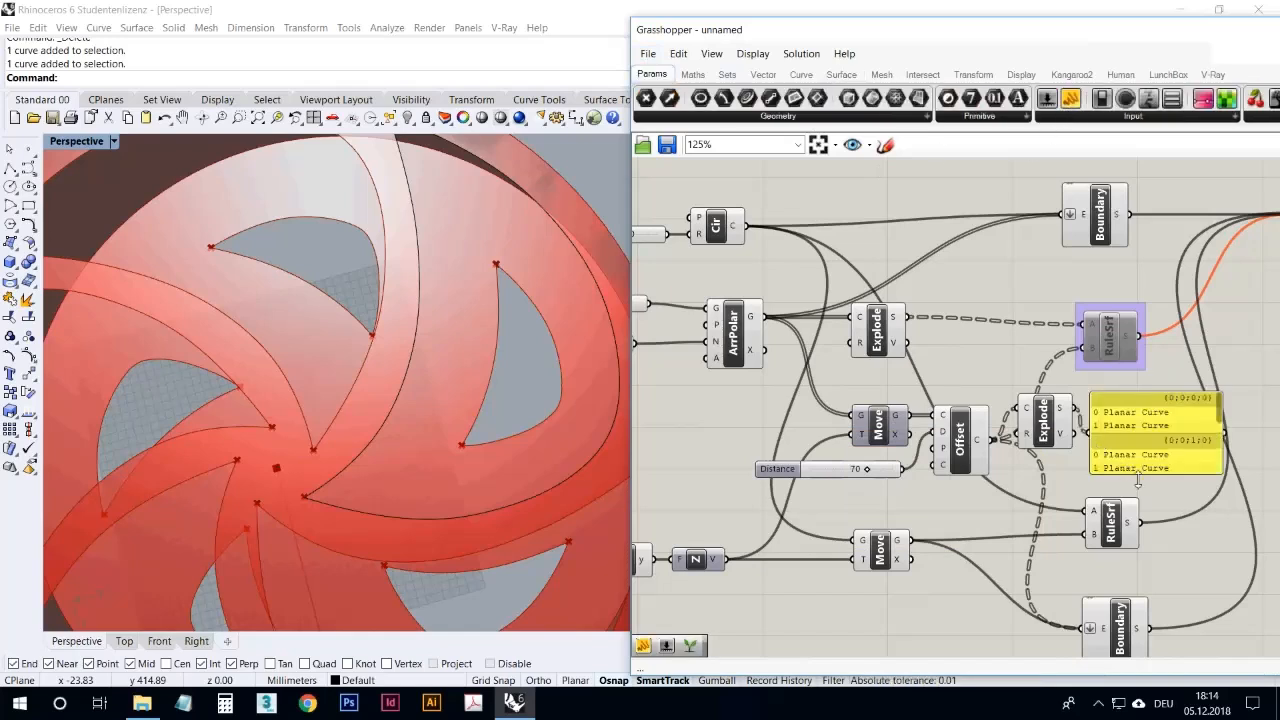
mouse_move(1146, 477)
left_mouse_down()
mouse_move(1158, 596)
mouse_move(1166, 464)
left_mouse_up()
right_click_drag(1166, 464, 968, 433)
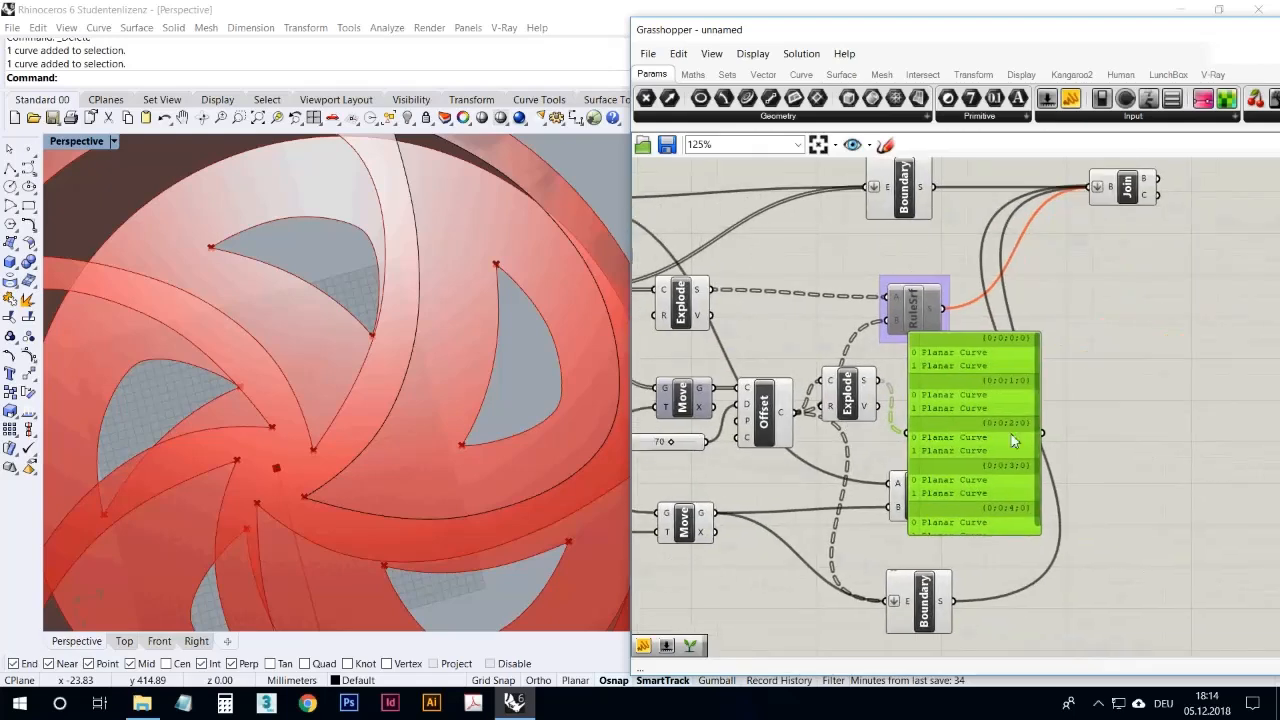
left_click_drag(1029, 540, 1102, 455)
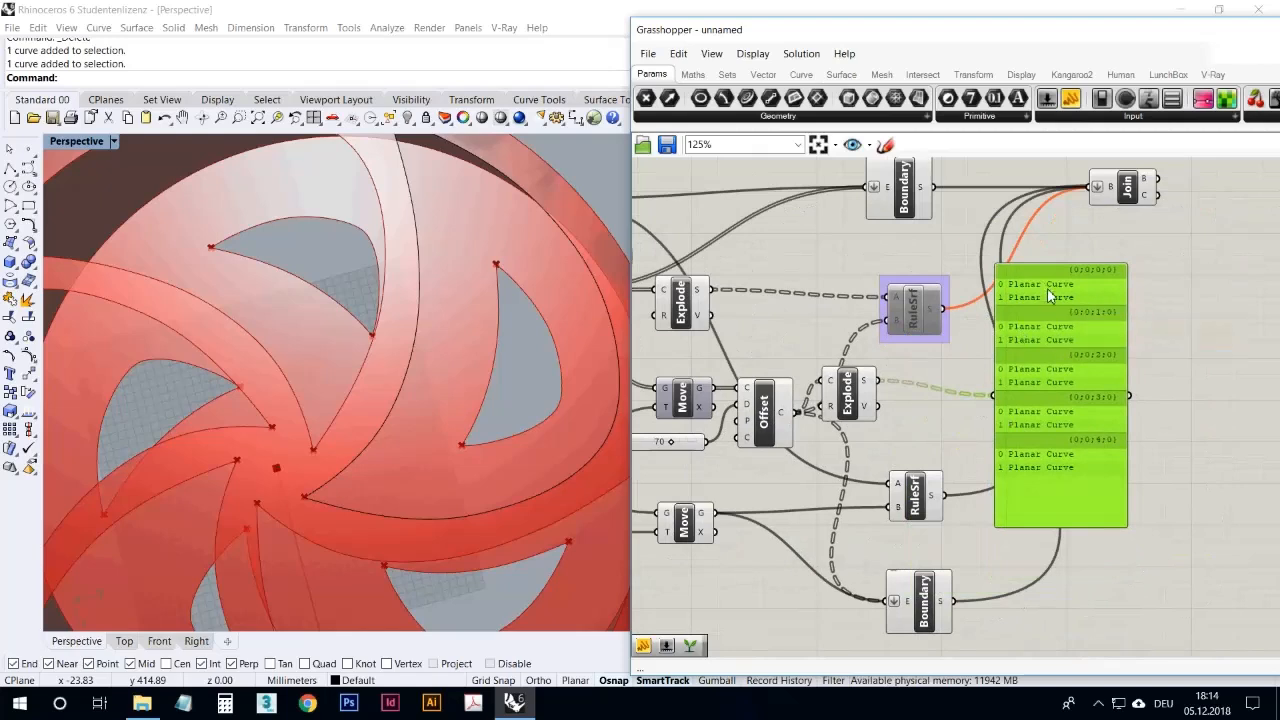
Step: Duplicate the Panel and connect the first Explode's segments to the copy for comparing both data trees
left_click(950, 460)
left_click(1050, 421)
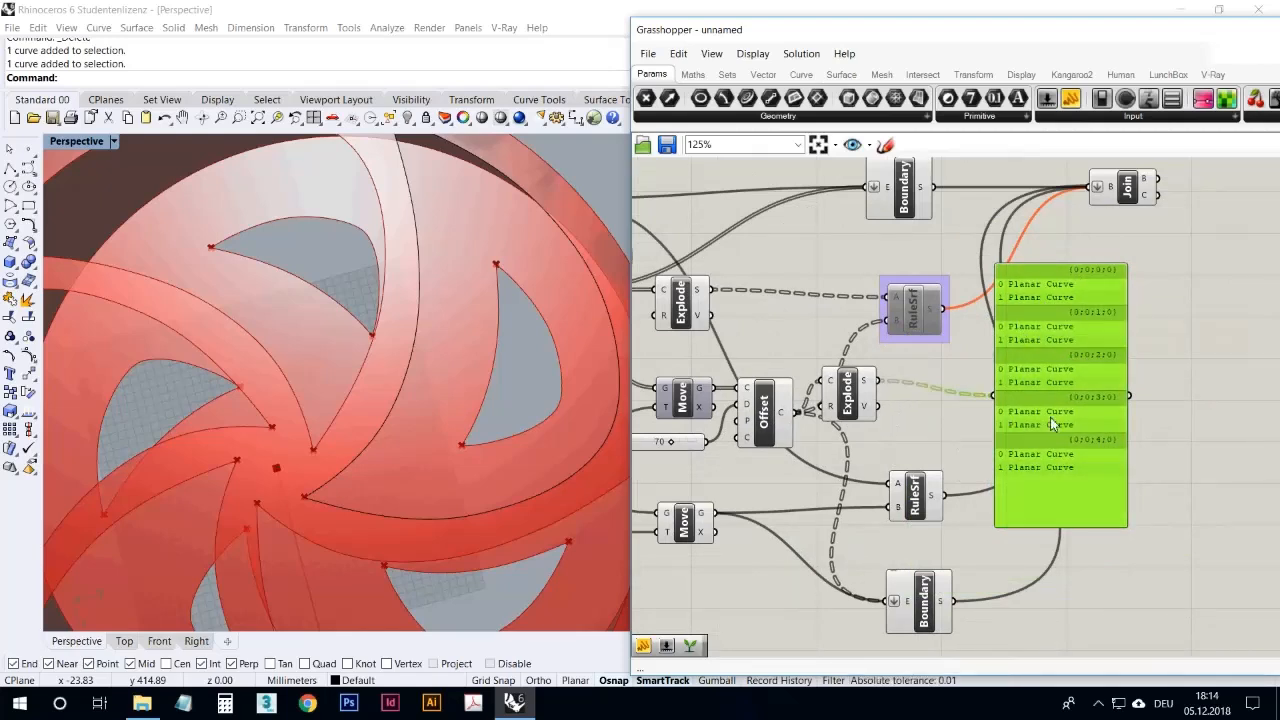
left_click_drag(1056, 414, 893, 350)
left_click_drag(713, 289, 772, 311)
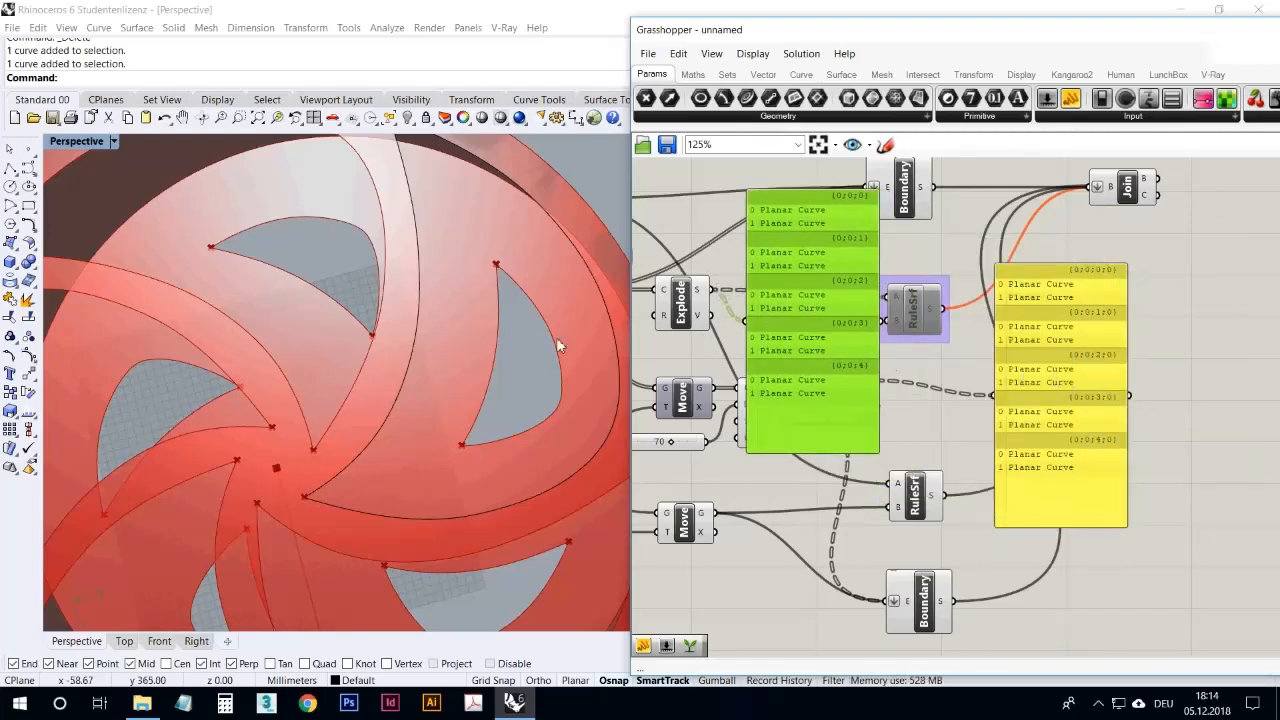
right_click_drag(725, 322, 928, 366)
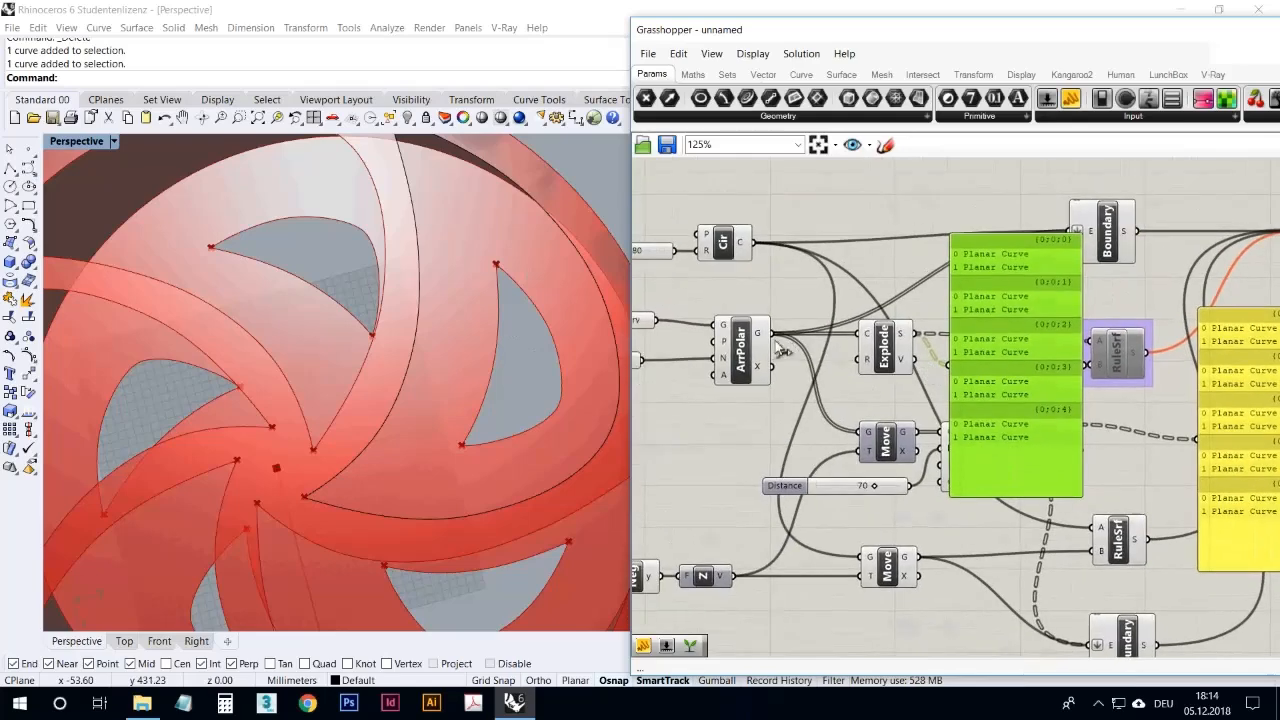
Step: Inspect the data structure of the Polar Array's geometry output and the Offset's curve output, moving the Panel copy clear of the Offset
mouse_move(758, 342)
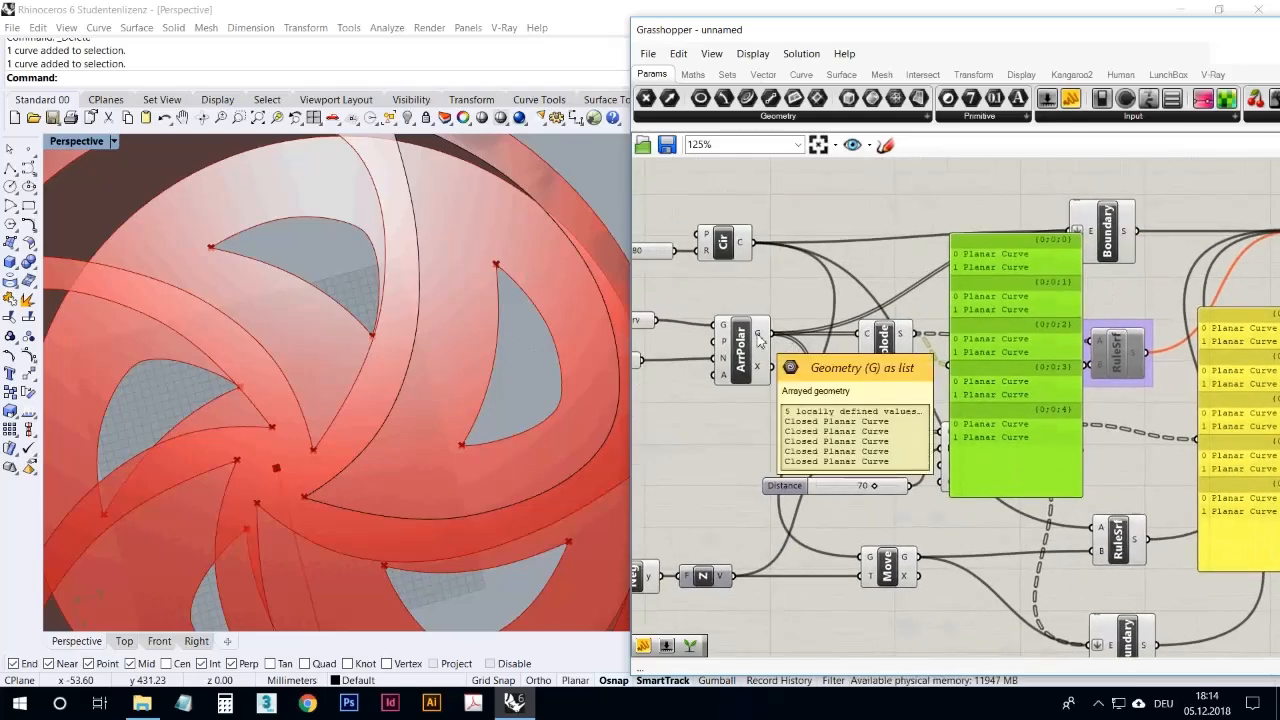
left_click_drag(1024, 467, 1010, 371)
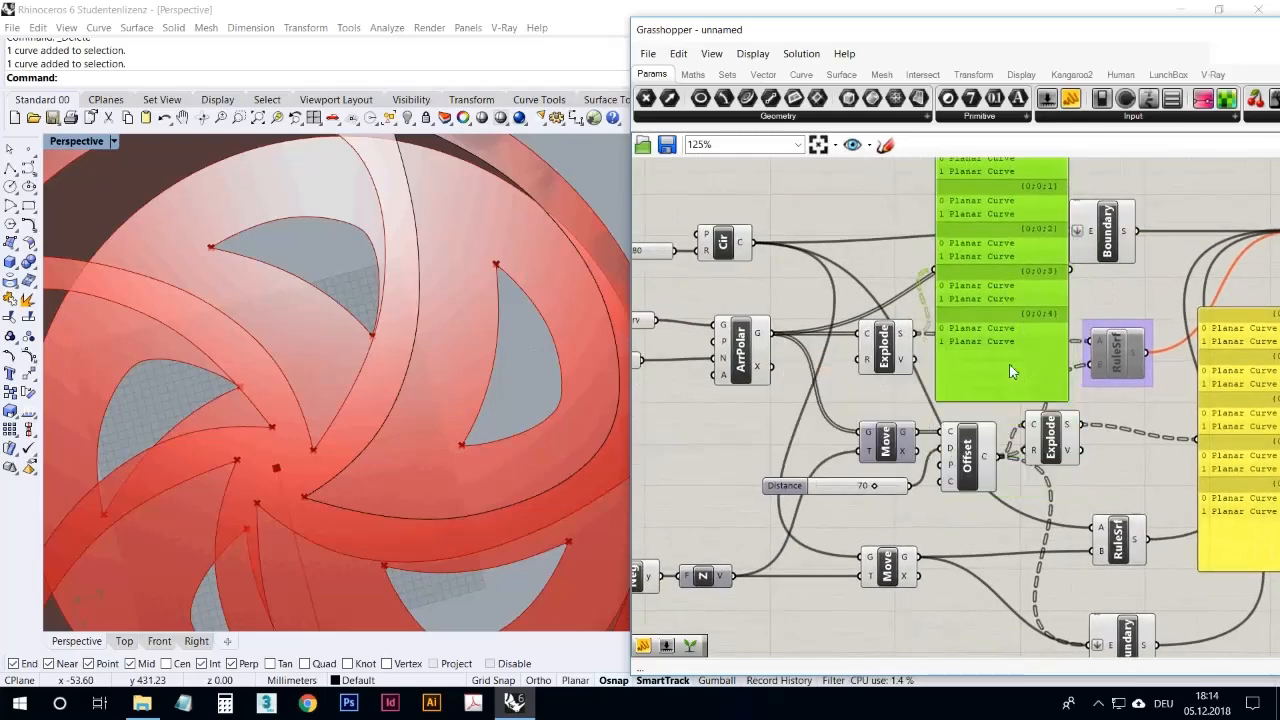
mouse_move(986, 464)
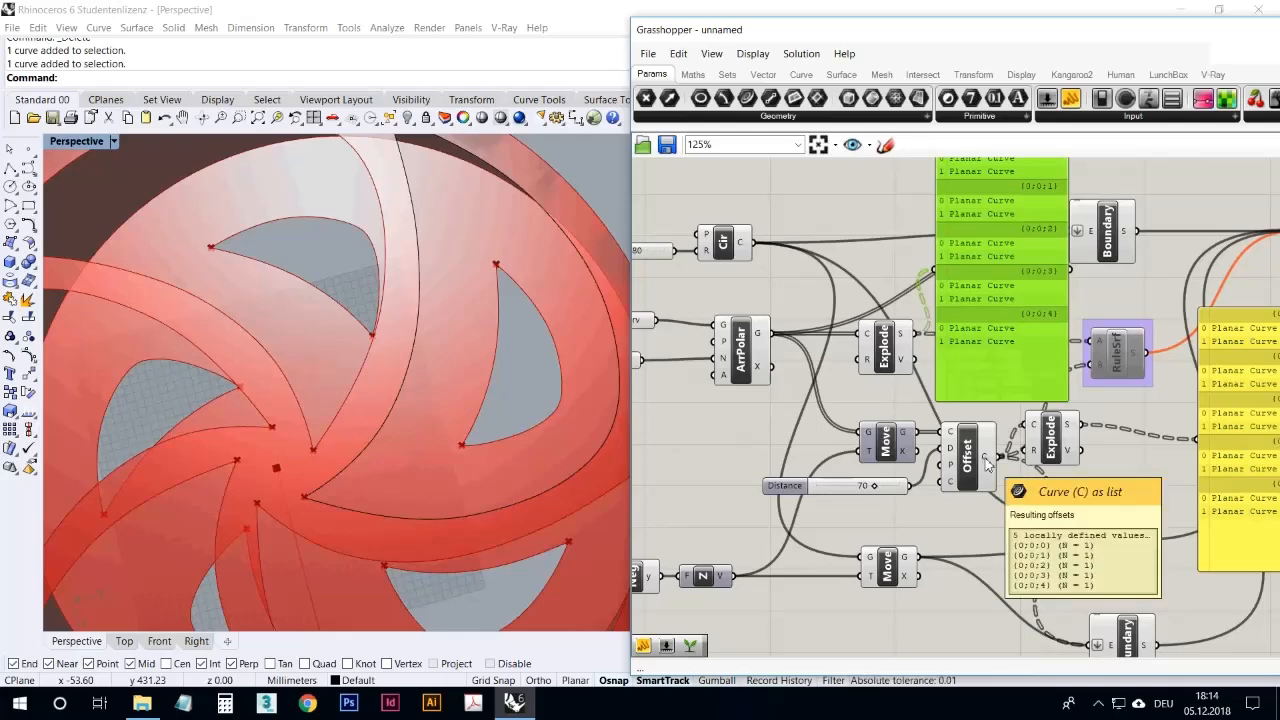
right_click_drag(986, 464, 889, 474)
mouse_move(887, 473)
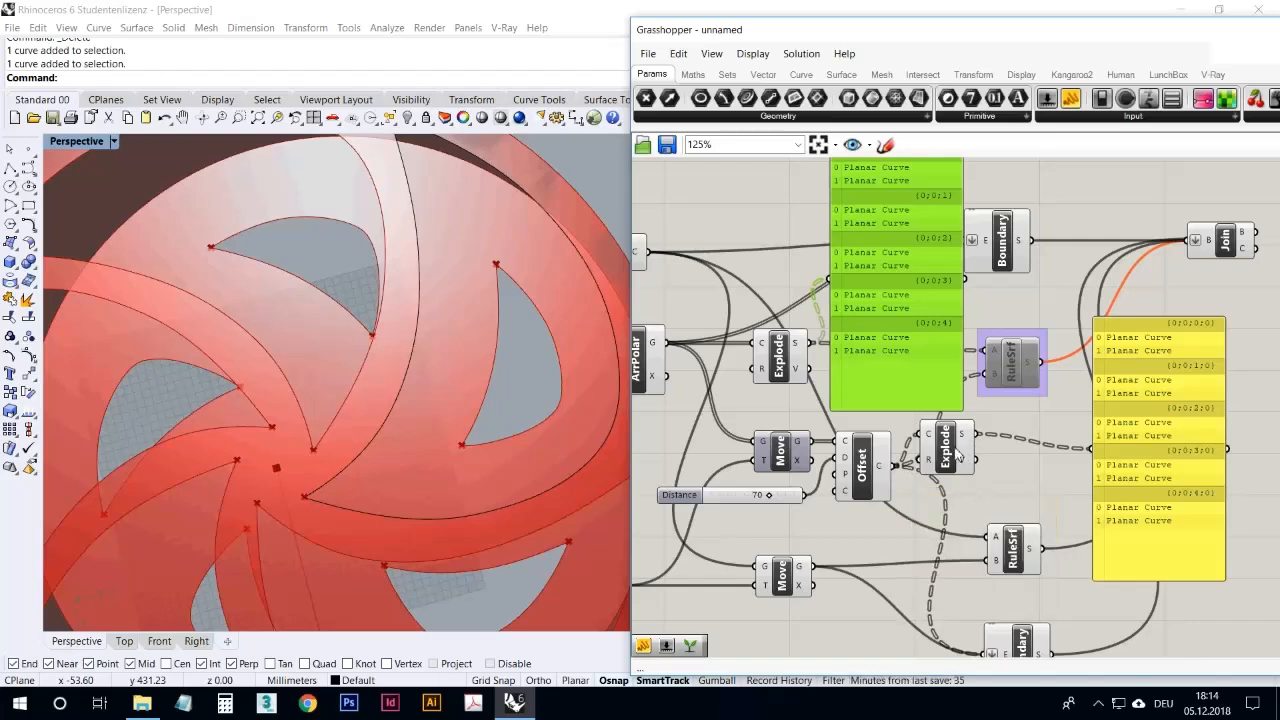
left_click_drag(957, 457, 957, 472)
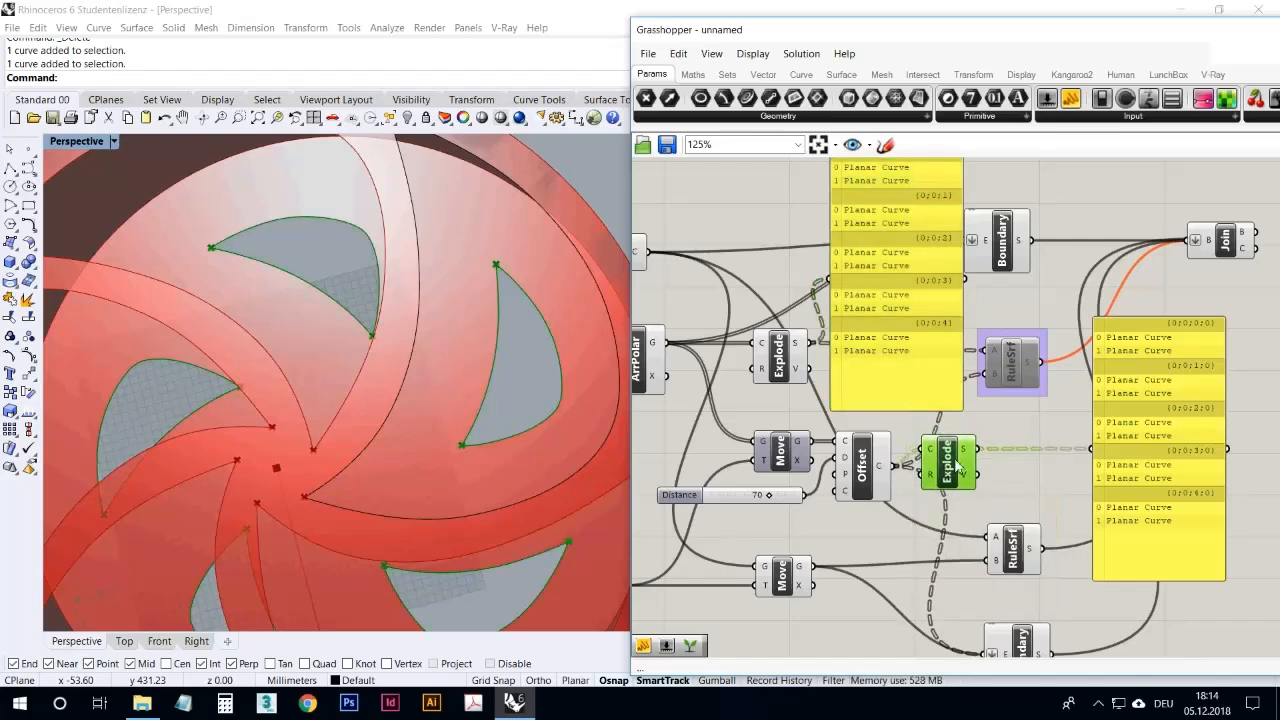
Step: Delete both Panels attached to the Explode components
left_click(1145, 470)
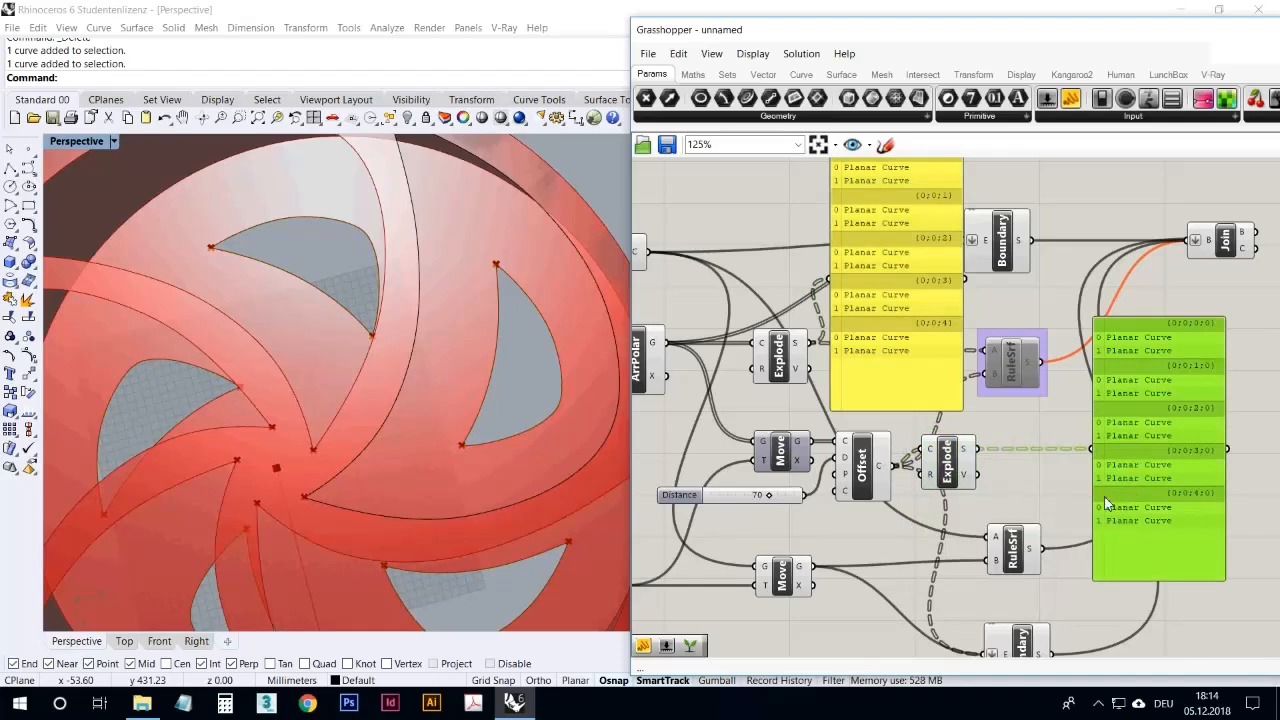
key("Delete")
left_click(927, 356)
key("Delete")
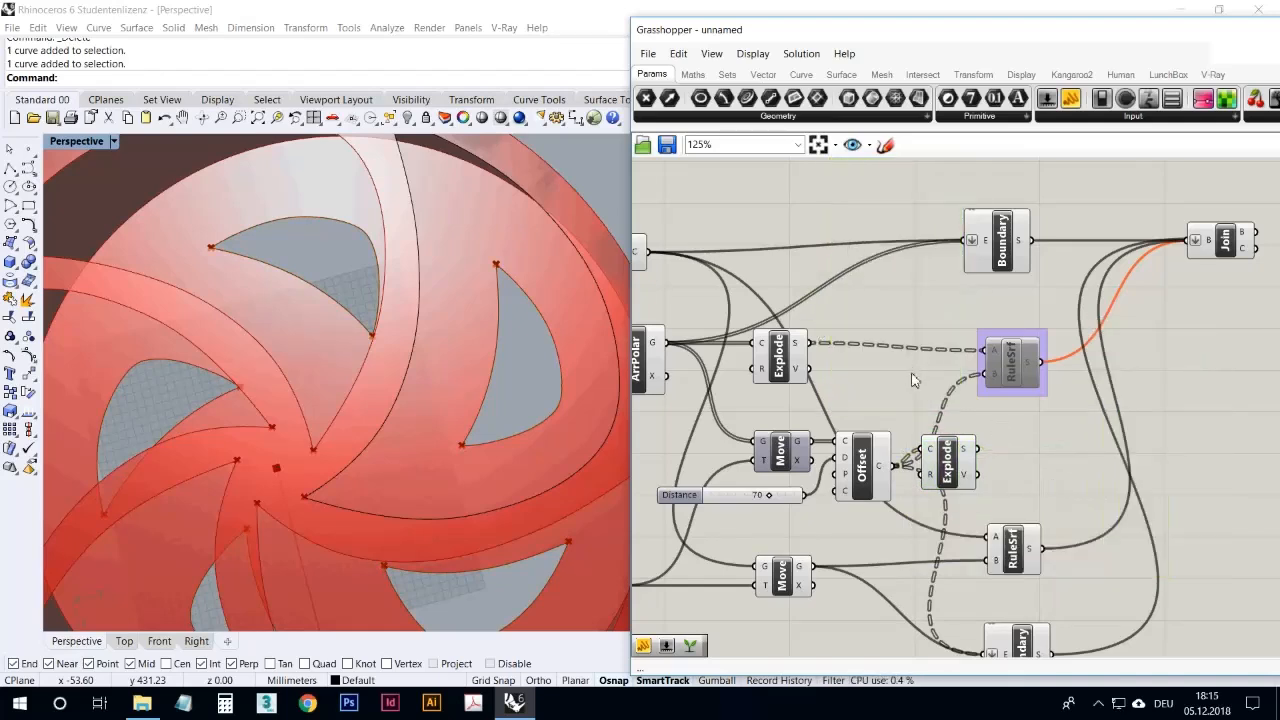
Step: Connect the second Explode's segments to the upper Ruled Surface's B input and enable that Ruled Surface again
left_click_drag(947, 459, 934, 477)
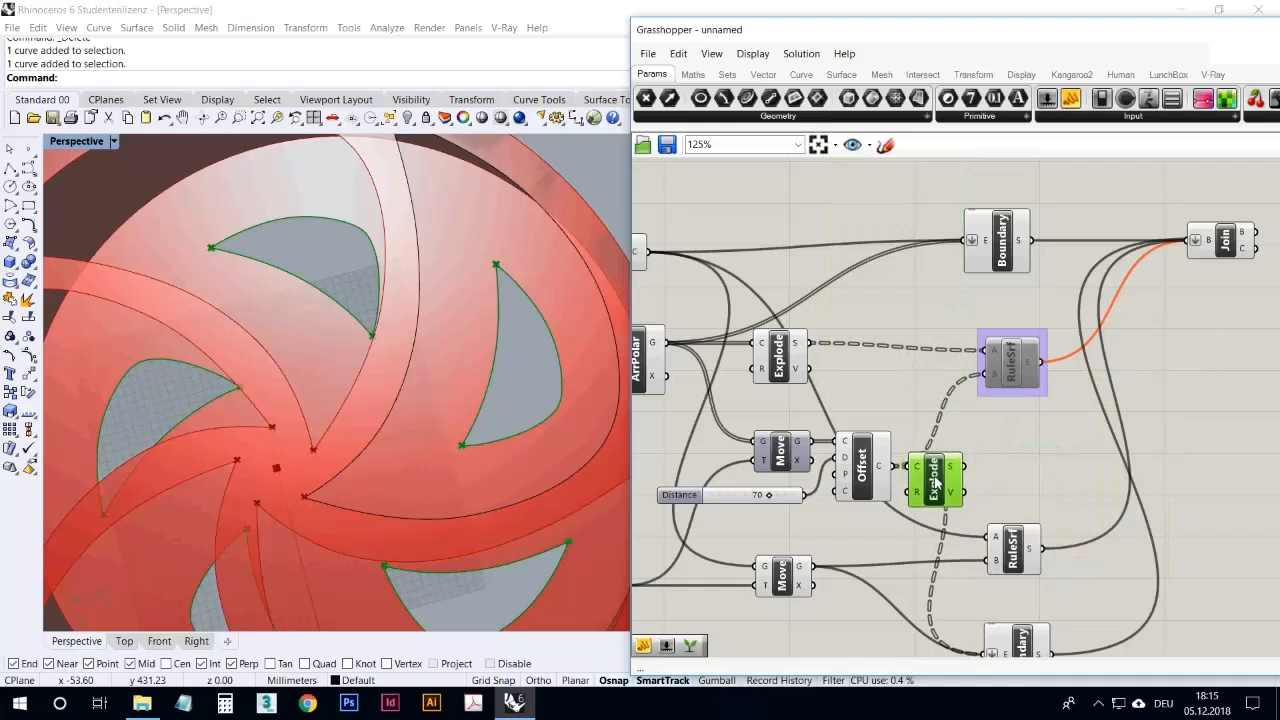
left_click(985, 451)
left_click_drag(928, 474, 936, 431)
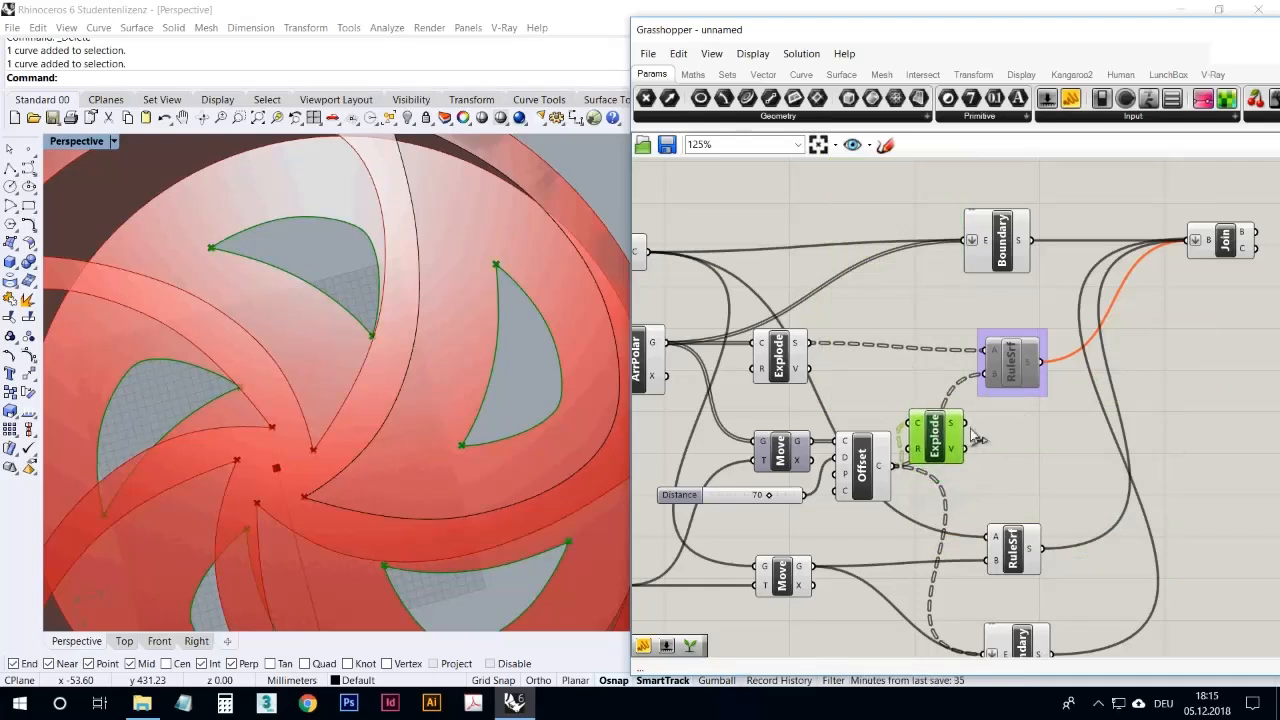
left_click(1013, 372)
right_click(1014, 372)
left_click(1046, 409)
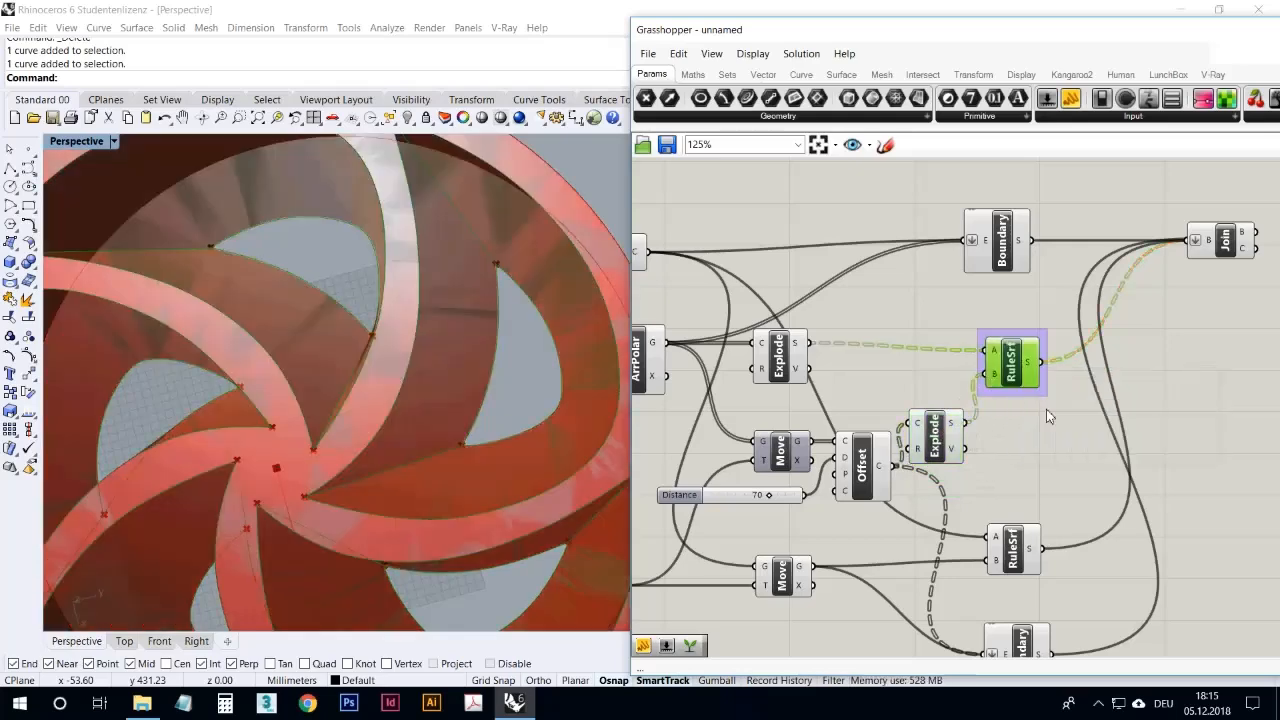
left_click(1046, 432)
Step: Bake the Join component's wheel geometry into the Rhino document
right_click_drag(474, 374, 534, 346)
scroll(535, 332, "down", 5)
right_click_drag(419, 391, 400, 520)
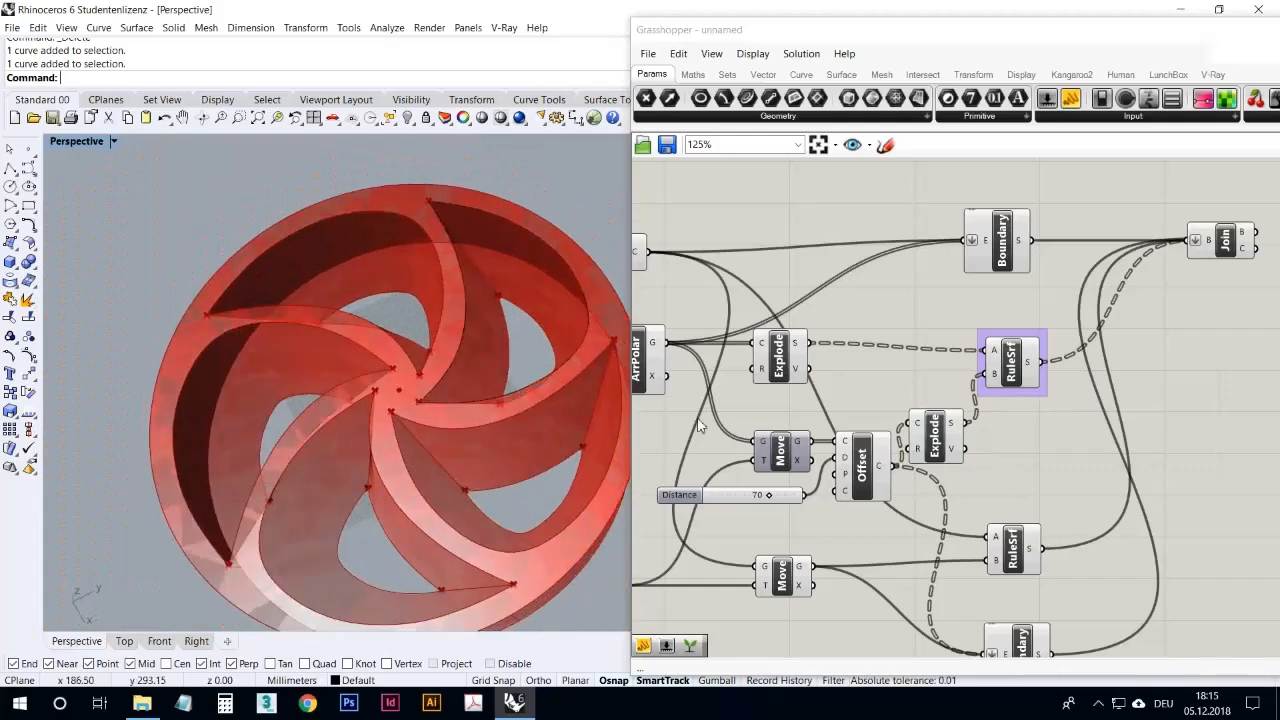
left_click(1210, 377)
left_click(1240, 250)
right_click(1238, 198)
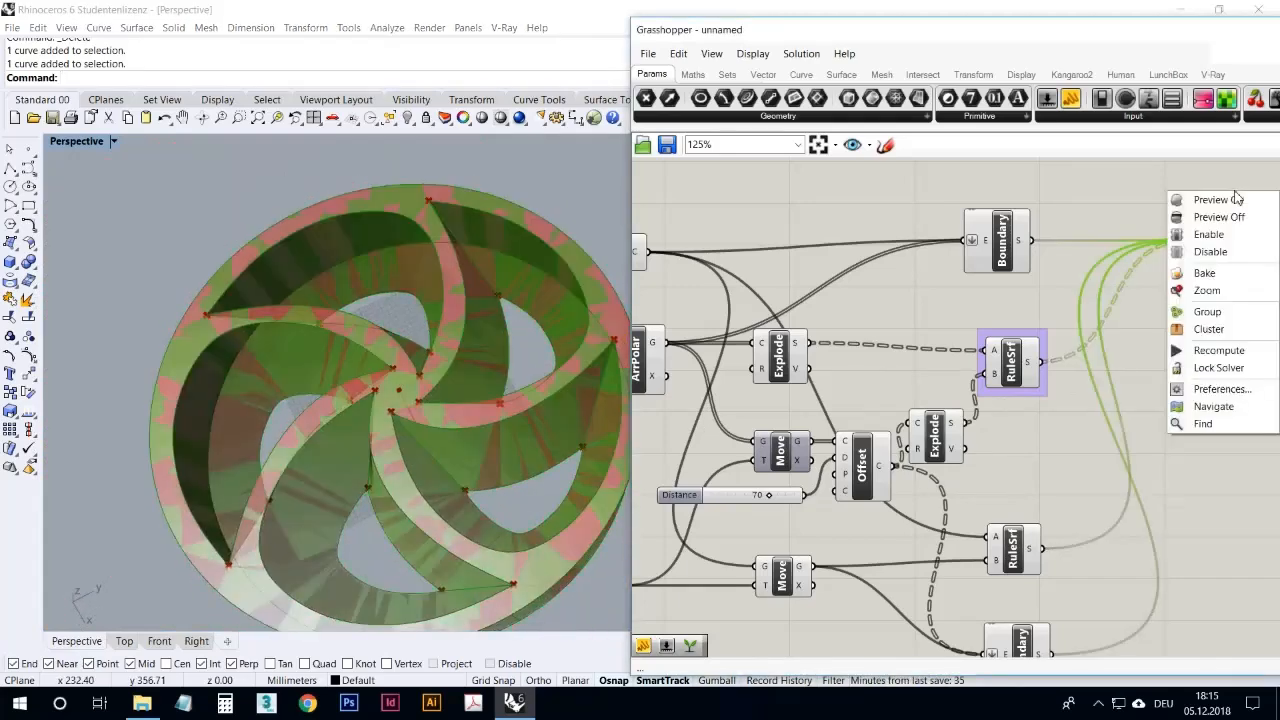
left_click(1238, 270)
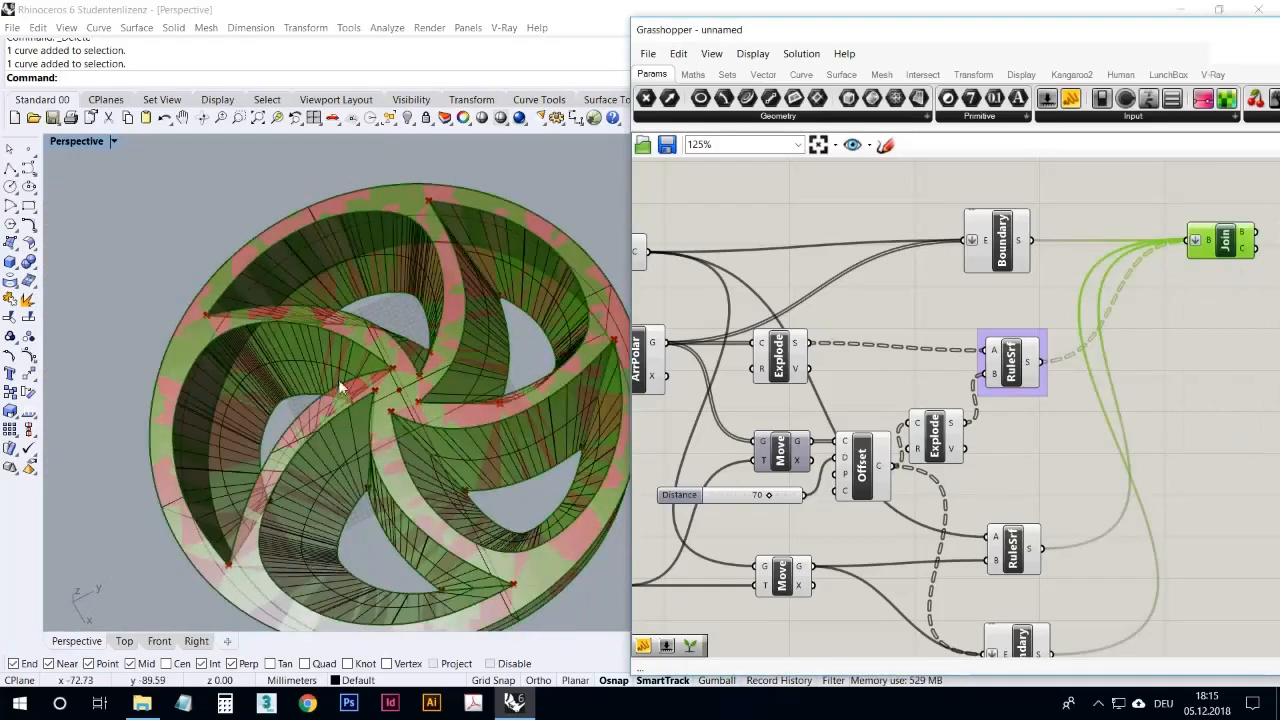
Step: Move the baked wheel away from the Grasshopper preview and zoom to the selected geometry
right_click_drag(343, 380, 384, 407)
scroll(384, 407, "down", 3)
left_click_drag(376, 332, 254, 183)
left_click(278, 118)
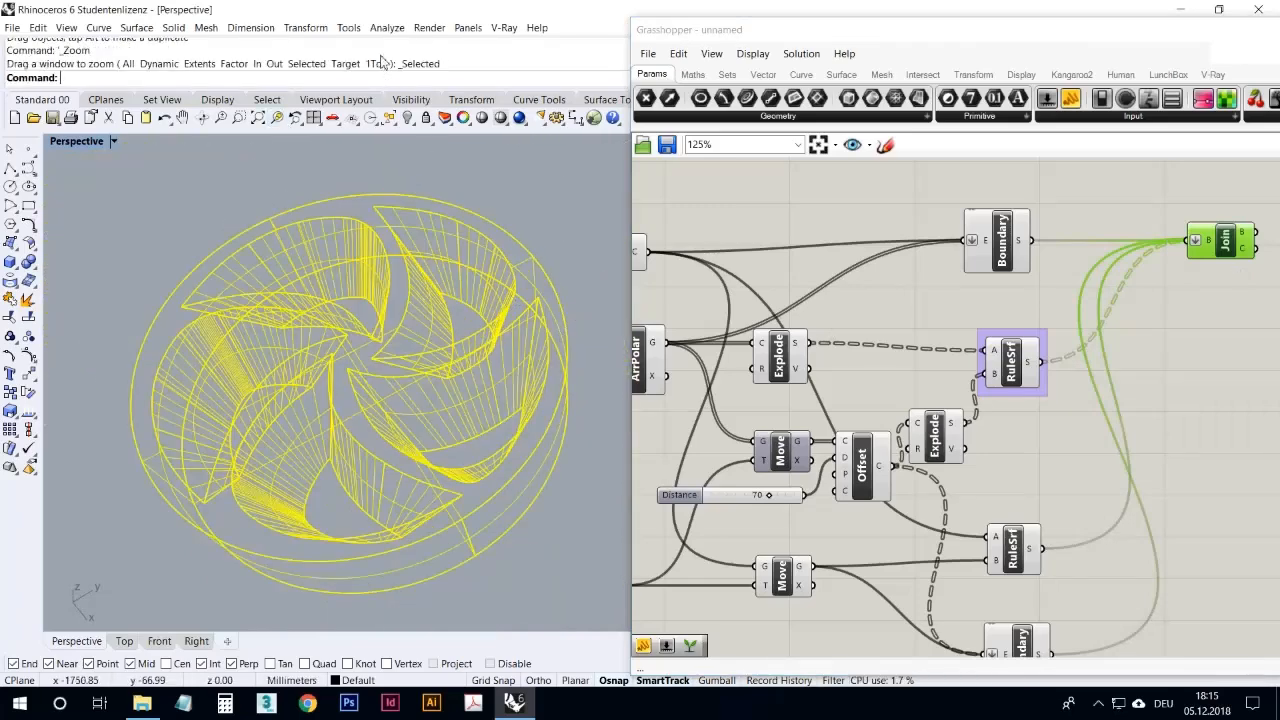
Step: Run a Zebra surface analysis on the baked wheel
left_click(399, 31)
left_click(277, 175)
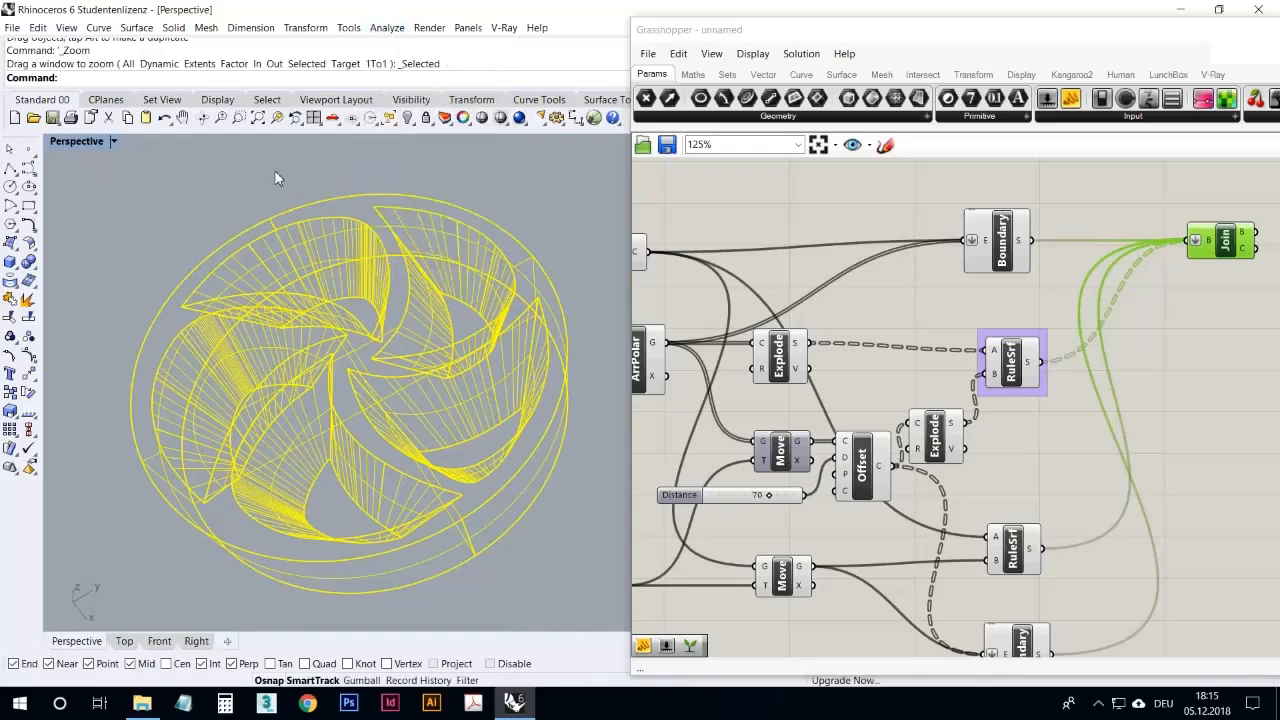
left_click(390, 30)
mouse_move(408, 78)
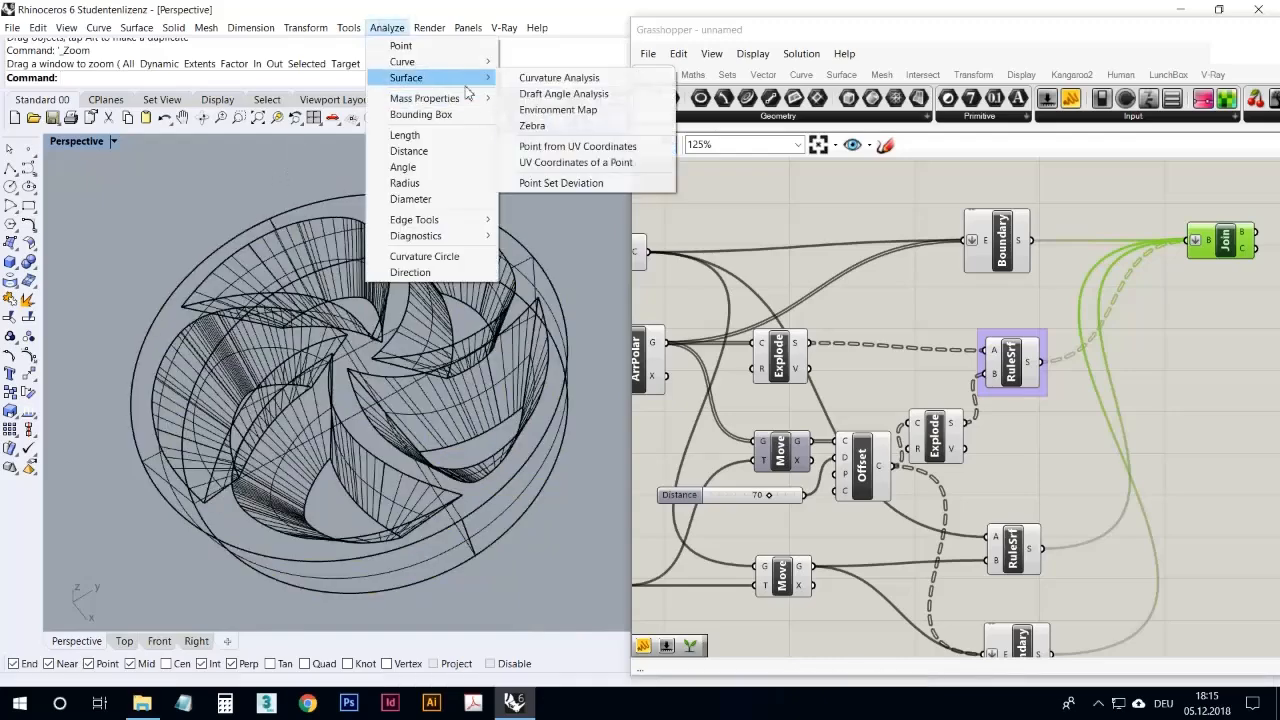
left_click(566, 124)
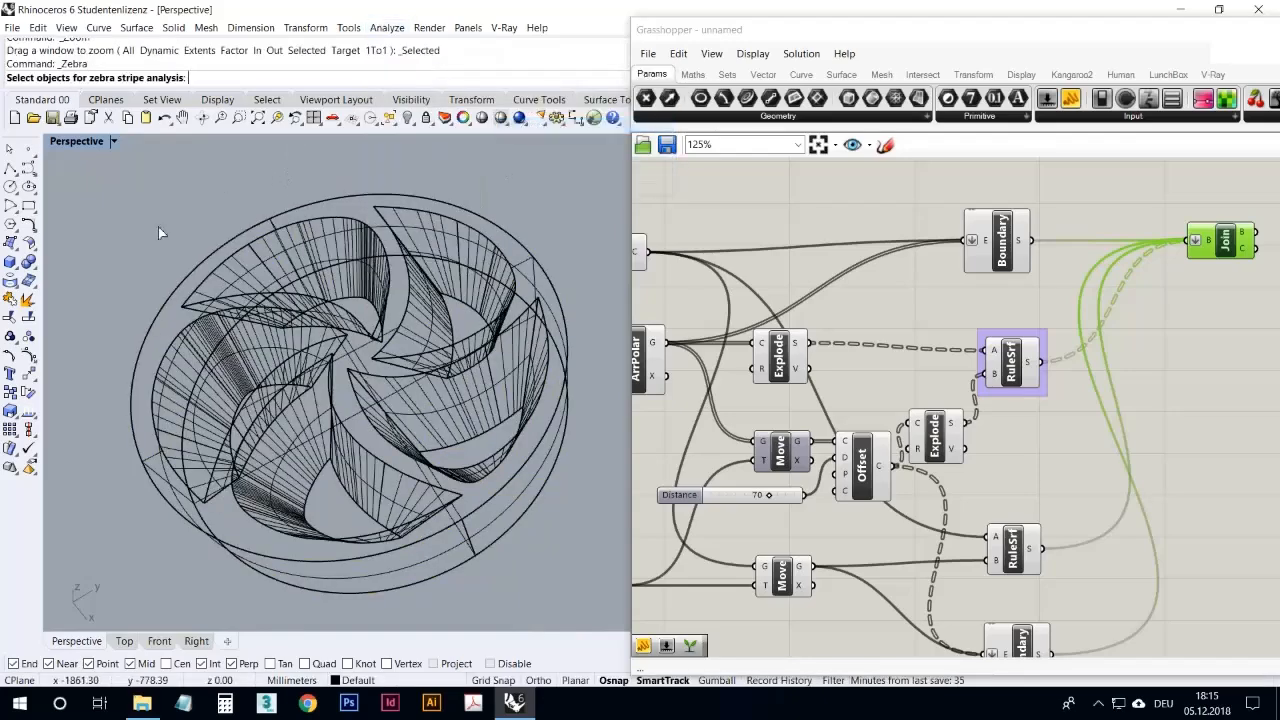
left_click(242, 315)
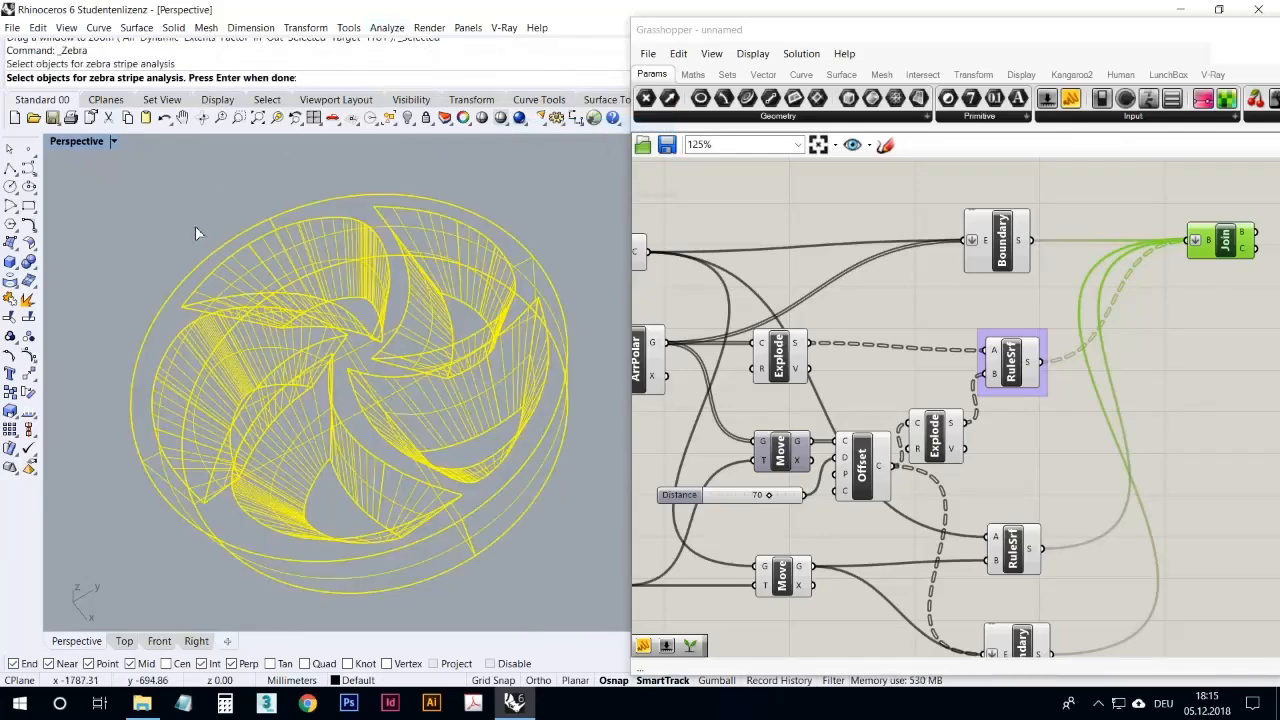
key("Return")
Step: Examine the zebra stripes across the spoke surfaces from several angles and close the analysis
right_click_drag(540, 257, 378, 357)
scroll(375, 368, "up", 5)
mouse_move(362, 440)
right_mouse_down()
mouse_move(352, 491)
mouse_move(400, 457)
mouse_move(386, 431)
mouse_move(273, 474)
mouse_move(277, 493)
mouse_move(486, 436)
mouse_move(474, 383)
mouse_move(457, 429)
mouse_move(466, 491)
mouse_move(303, 558)
mouse_move(211, 514)
mouse_move(214, 420)
mouse_move(329, 400)
mouse_move(383, 491)
mouse_move(491, 494)
mouse_move(468, 412)
mouse_move(375, 486)
mouse_move(377, 452)
right_mouse_up()
scroll(377, 452, "down", 4)
scroll(377, 452, "down", 5)
right_click_drag(307, 287, 336, 332)
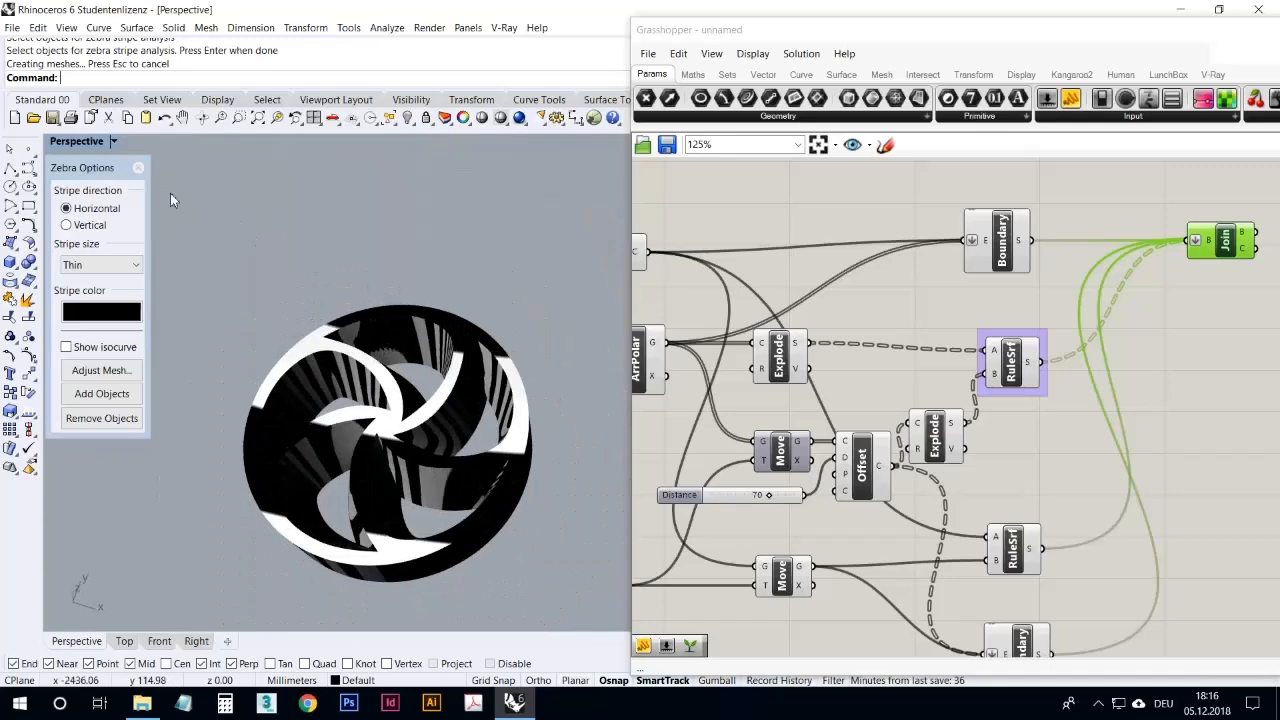
left_click(138, 167)
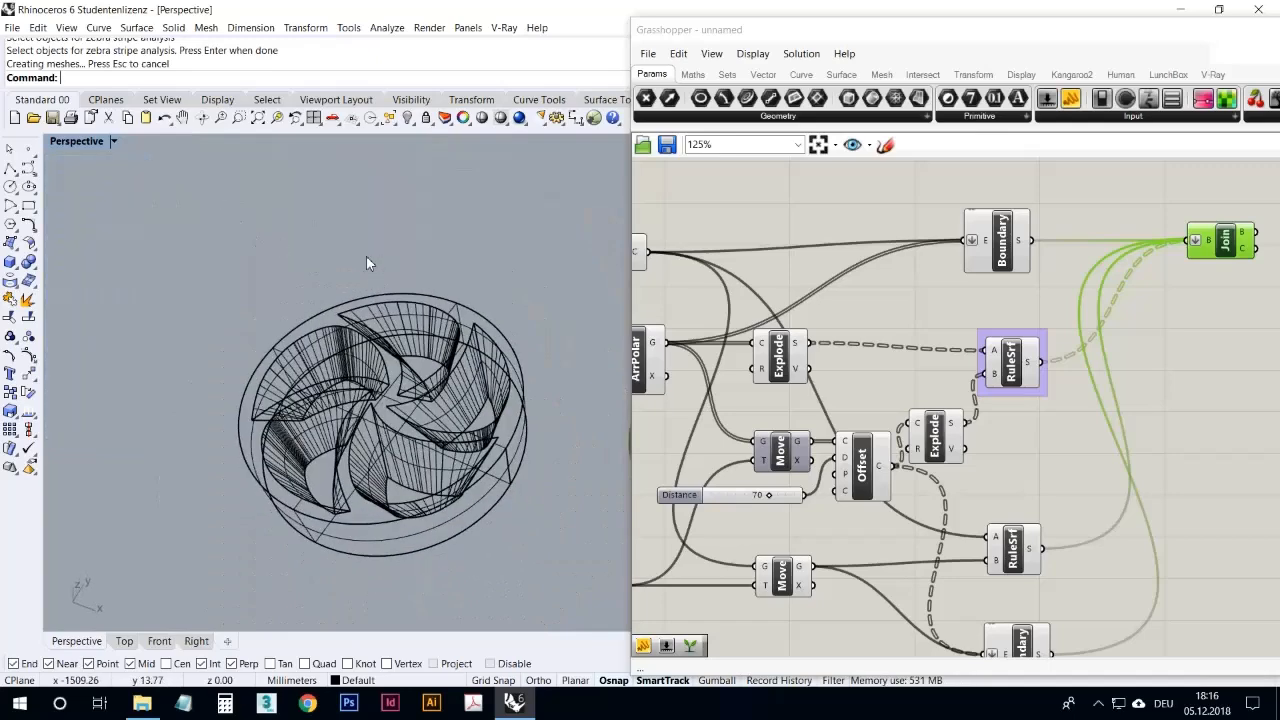
Step: Set the Perspective viewport to Ghosted display and view the baked wheel
right_click_drag(372, 410, 305, 374)
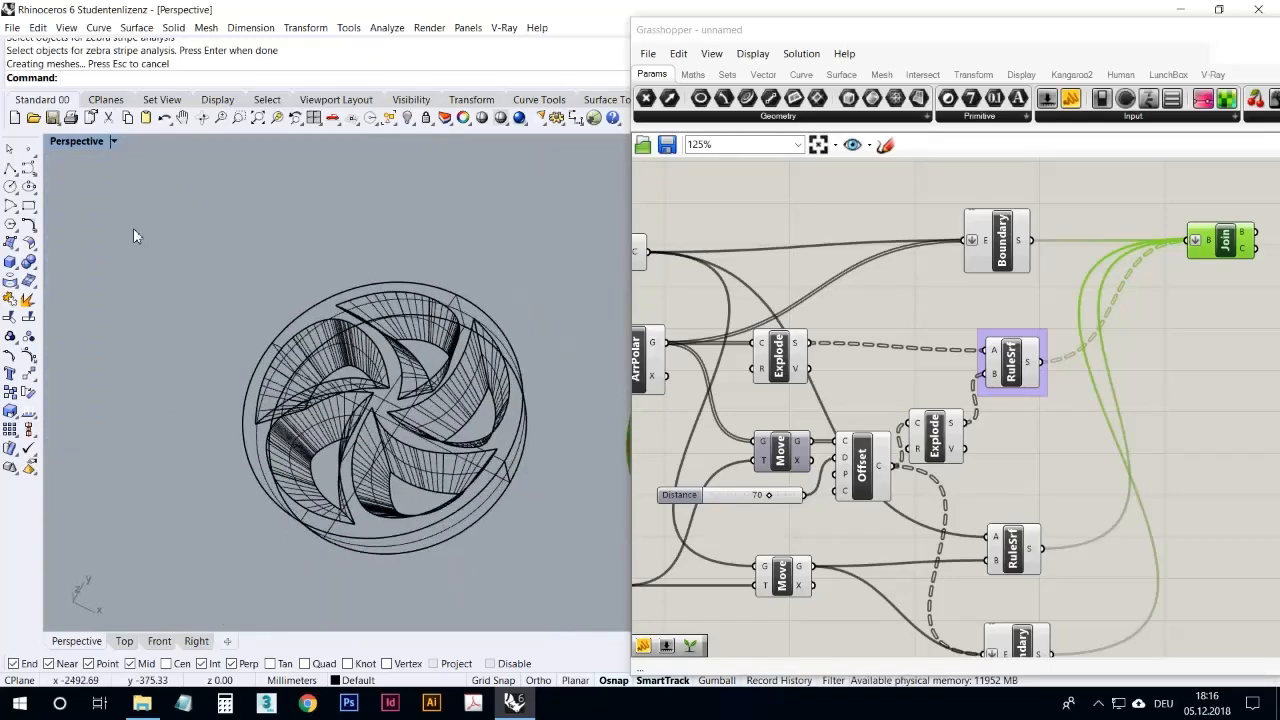
left_click(76, 142)
left_click(86, 228)
right_click_drag(229, 271, 250, 240)
Step: Inspect the baked wheel's spoke surfaces in Rendered display and return the Perspective viewport to Ghosted
left_click(83, 142)
left_click(114, 212)
right_click_drag(414, 234, 463, 329)
scroll(303, 394, "up", 7)
mouse_move(303, 394)
right_mouse_down()
mouse_move(363, 380)
mouse_move(349, 303)
mouse_move(223, 271)
mouse_move(183, 346)
mouse_move(280, 386)
right_mouse_up()
scroll(421, 316, "down", 5)
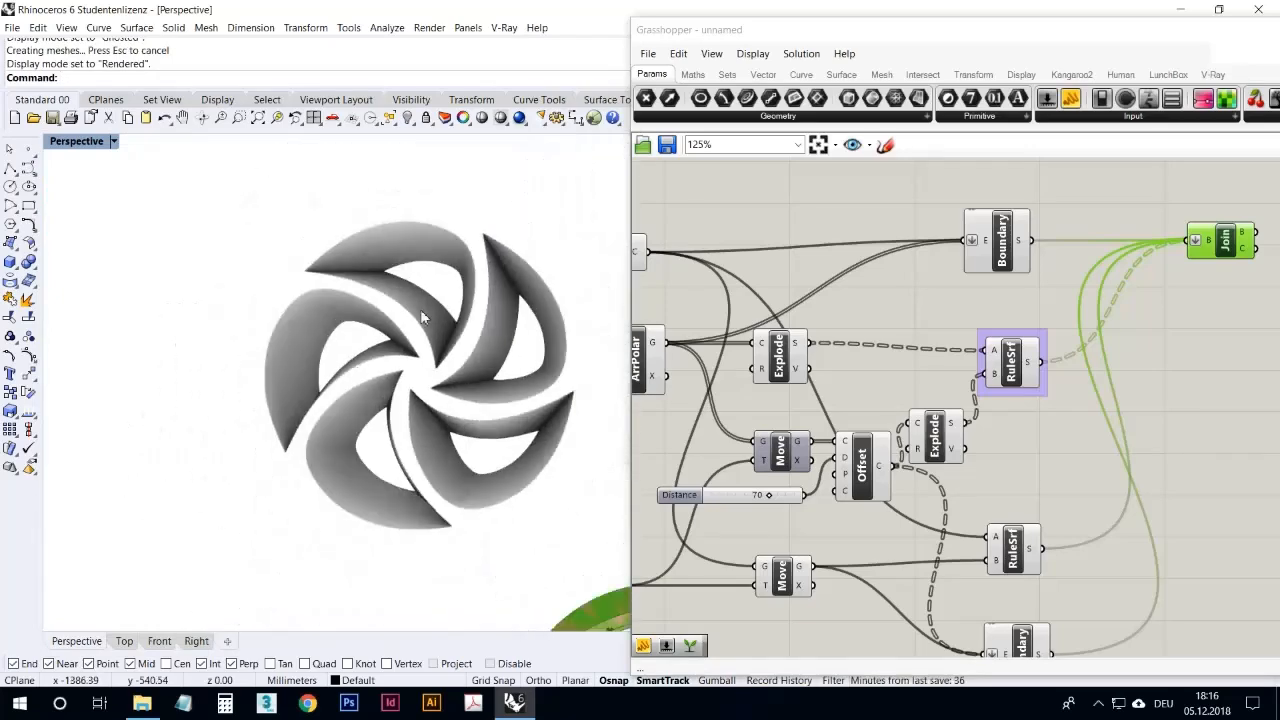
left_click(90, 142)
left_click(120, 229)
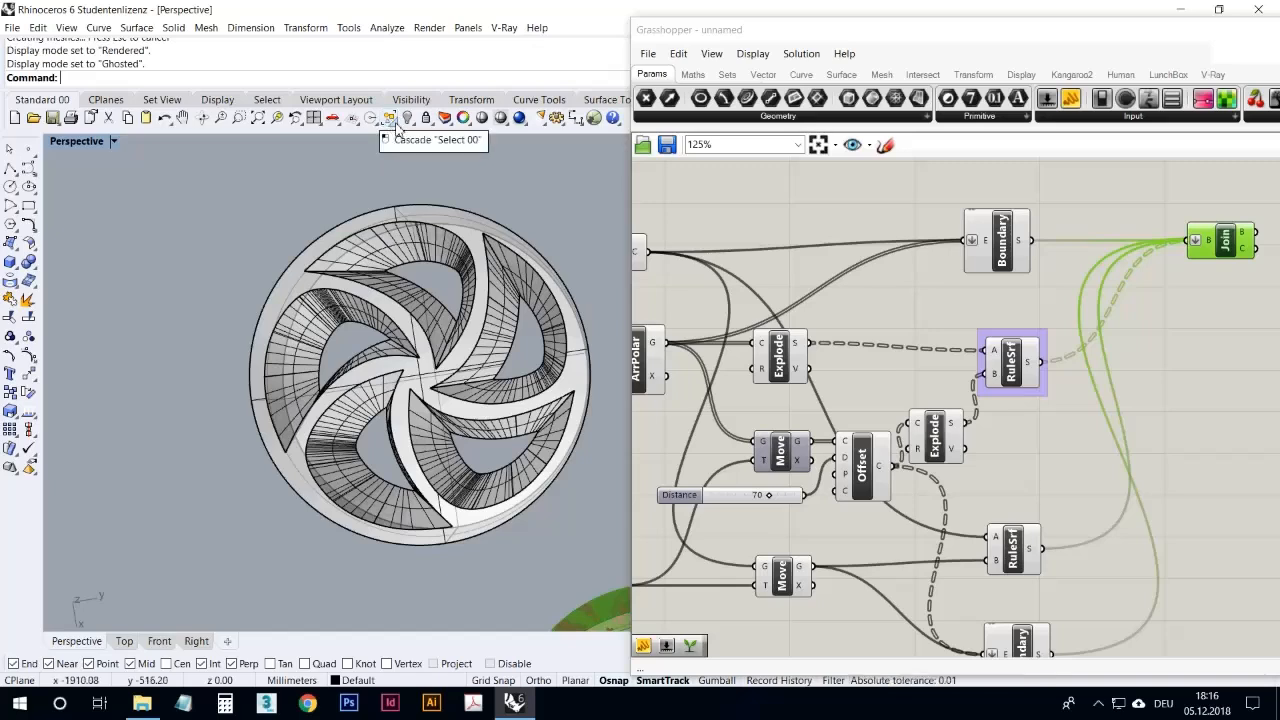
Step: Select all closed polysurfaces to test whether the baked wheel is a solid, inspect the selected object, and clear the selection
left_click(395, 124)
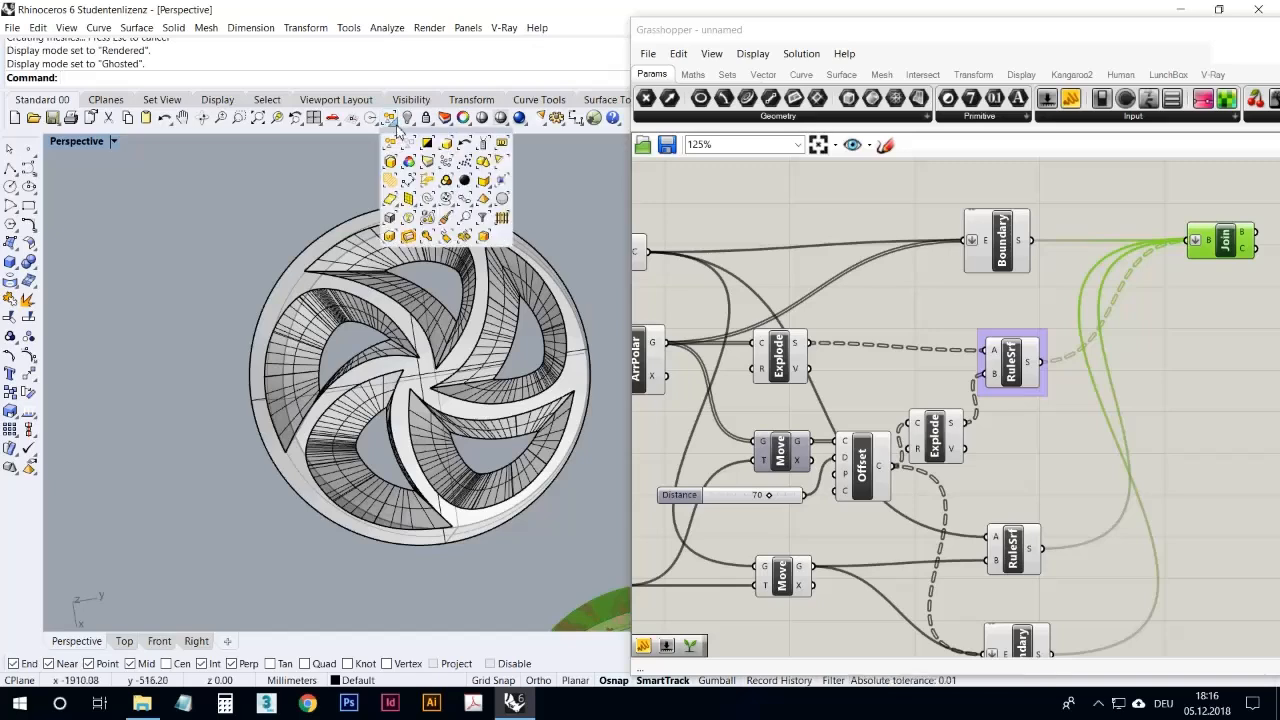
left_click(491, 189)
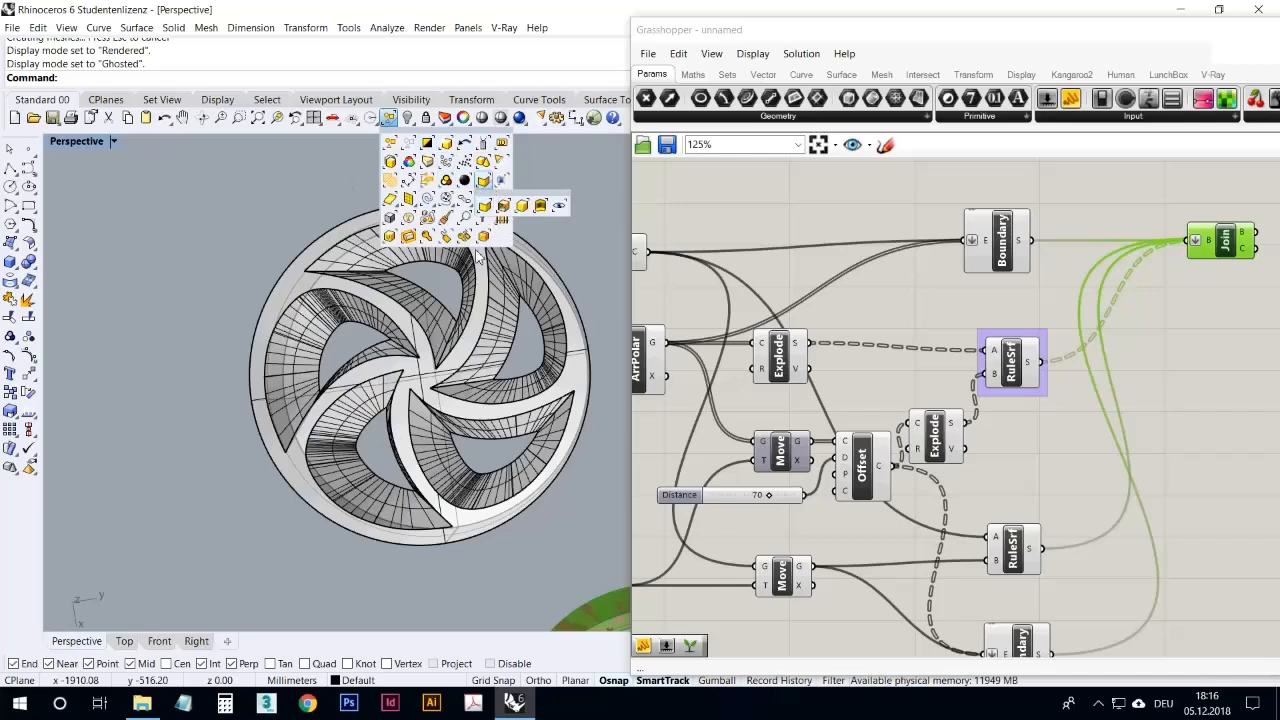
left_click(523, 211)
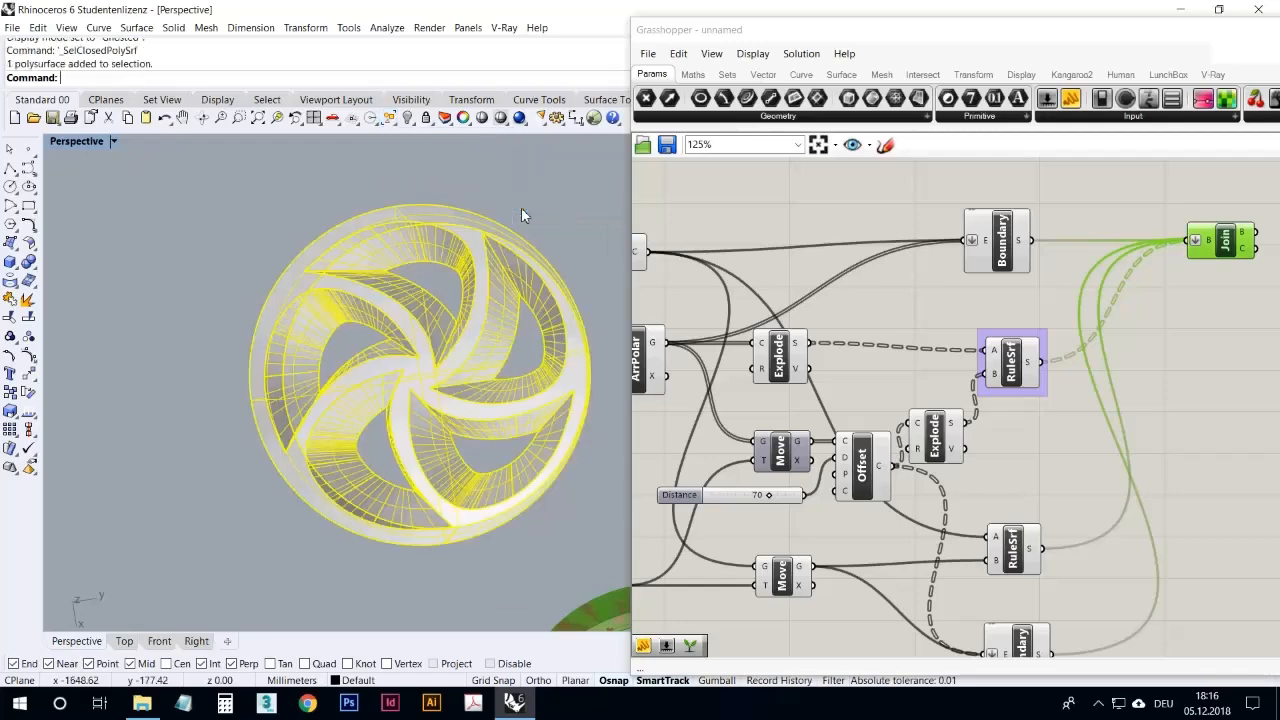
right_click_drag(523, 212, 327, 421)
scroll(327, 428, "up", 5)
right_click_drag(234, 525, 262, 458)
scroll(265, 440, "down", 5)
right_click_drag(271, 404, 321, 410)
scroll(230, 427, "up", 5)
key("Escape")
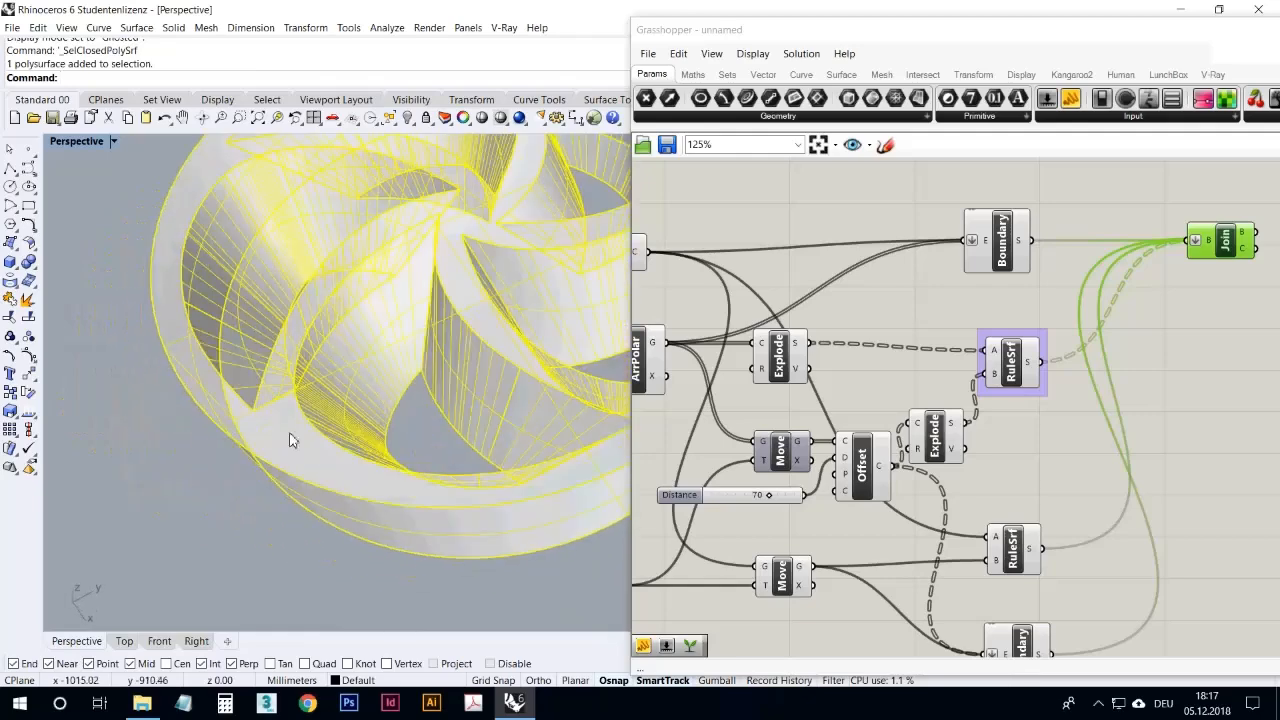
Step: Examine the baked wheel's ghosted spokes and rim from several angles alongside the Grasshopper preview wheel
scroll(283, 470, "down", 5)
scroll(290, 484, "down", 4)
right_click_drag(371, 433, 415, 478)
scroll(428, 414, "down", 4)
scroll(432, 452, "up", 4)
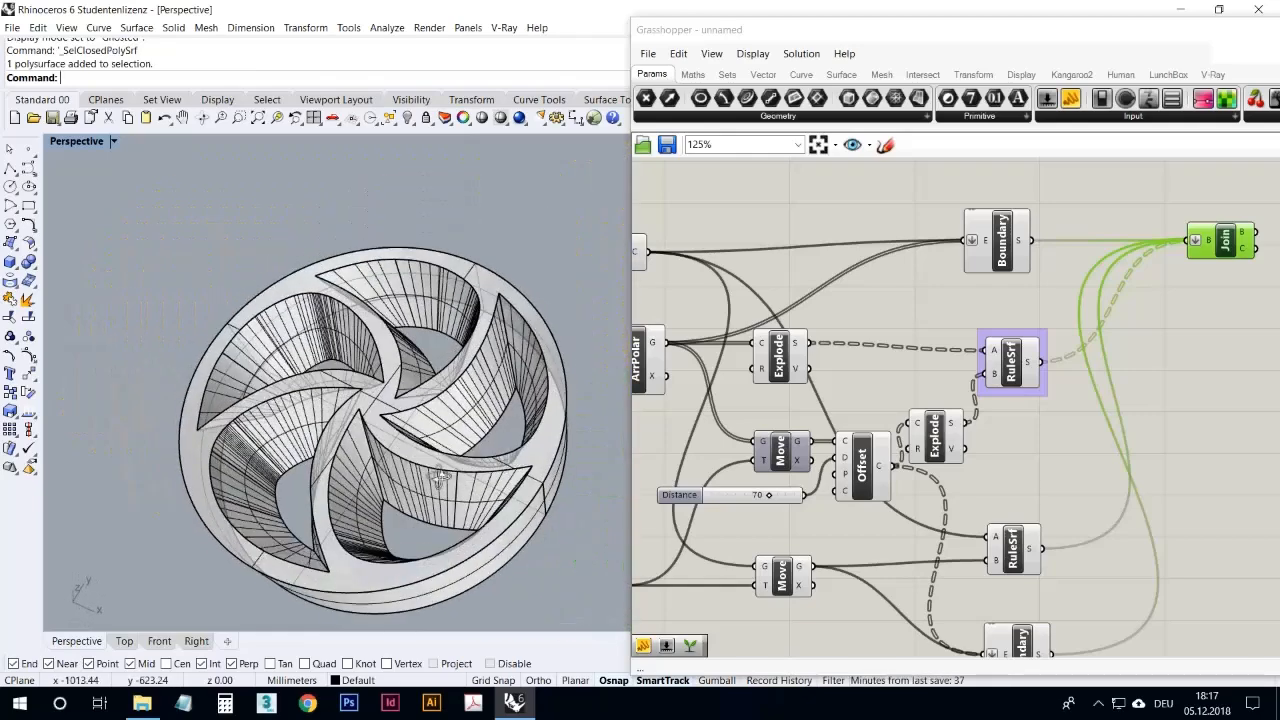
scroll(415, 478, "down", 4)
scroll(494, 547, "down", 4)
scroll(522, 429, "up", 5)
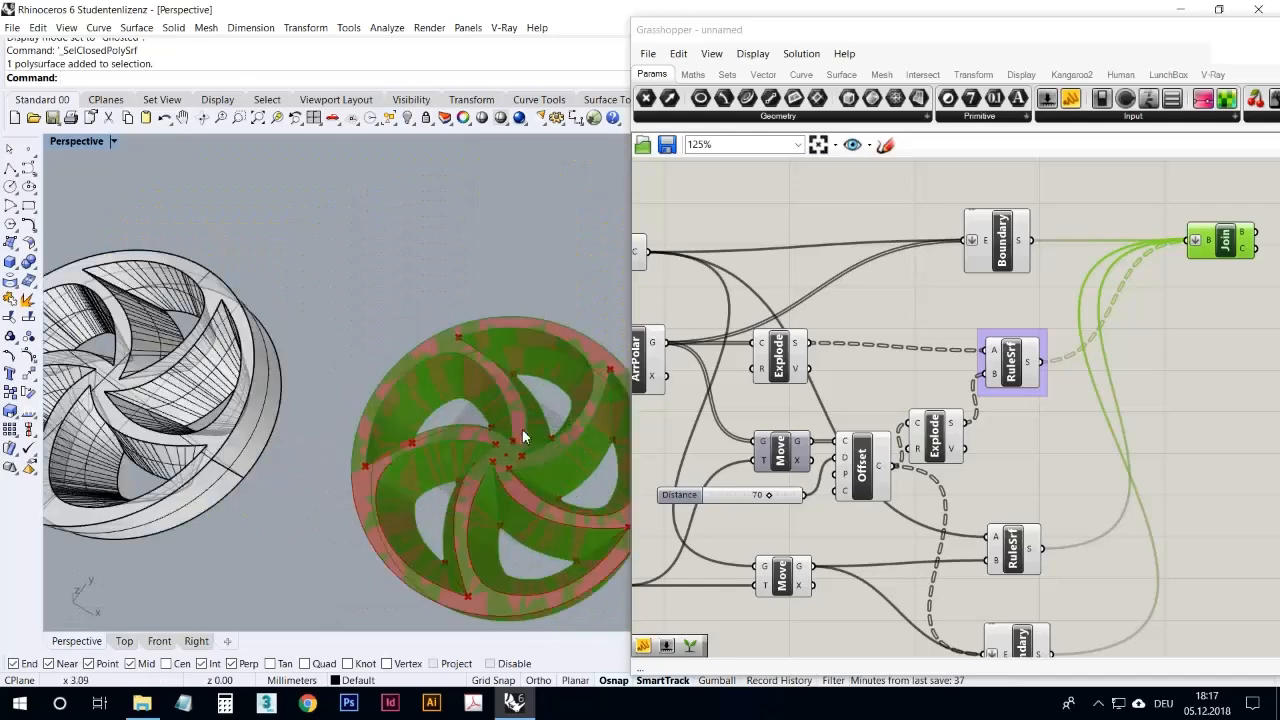
scroll(325, 369, "down", 5)
scroll(290, 367, "up", 6)
right_click_drag(297, 437, 309, 470)
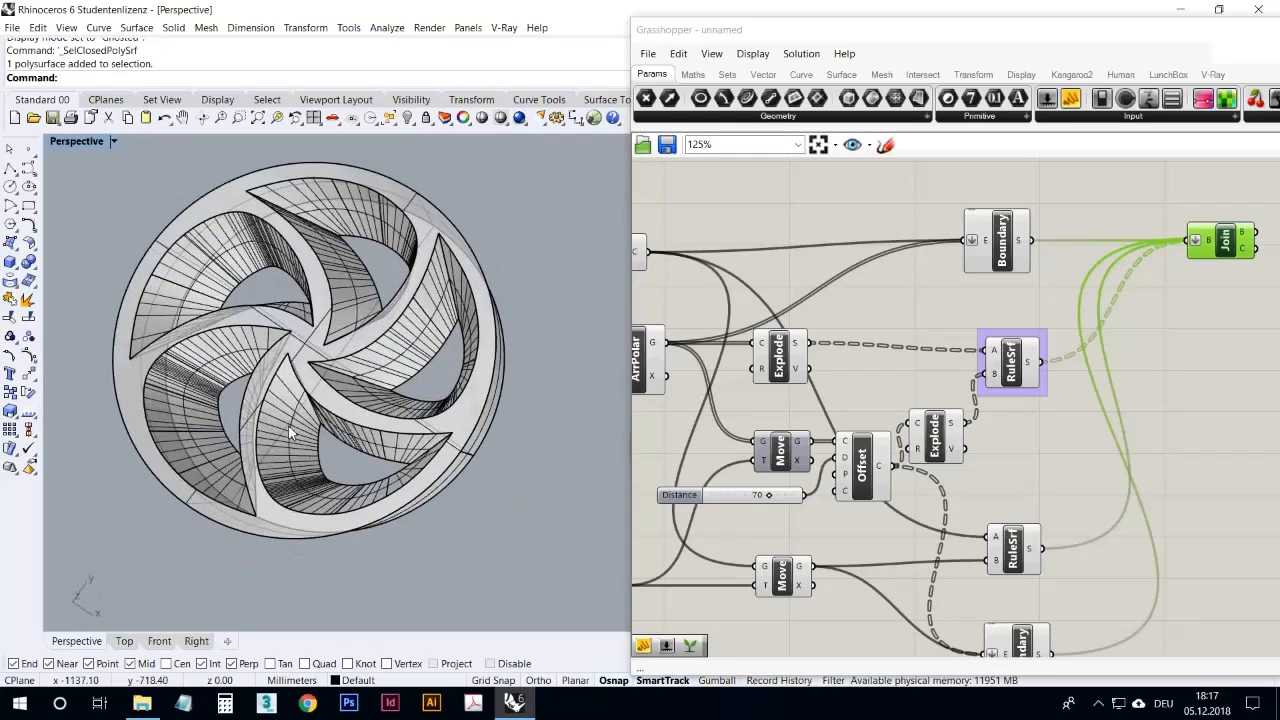
Step: Review the file types available for exporting only the baked wheel, and cancel the export
left_click(290, 432)
left_click(12, 27)
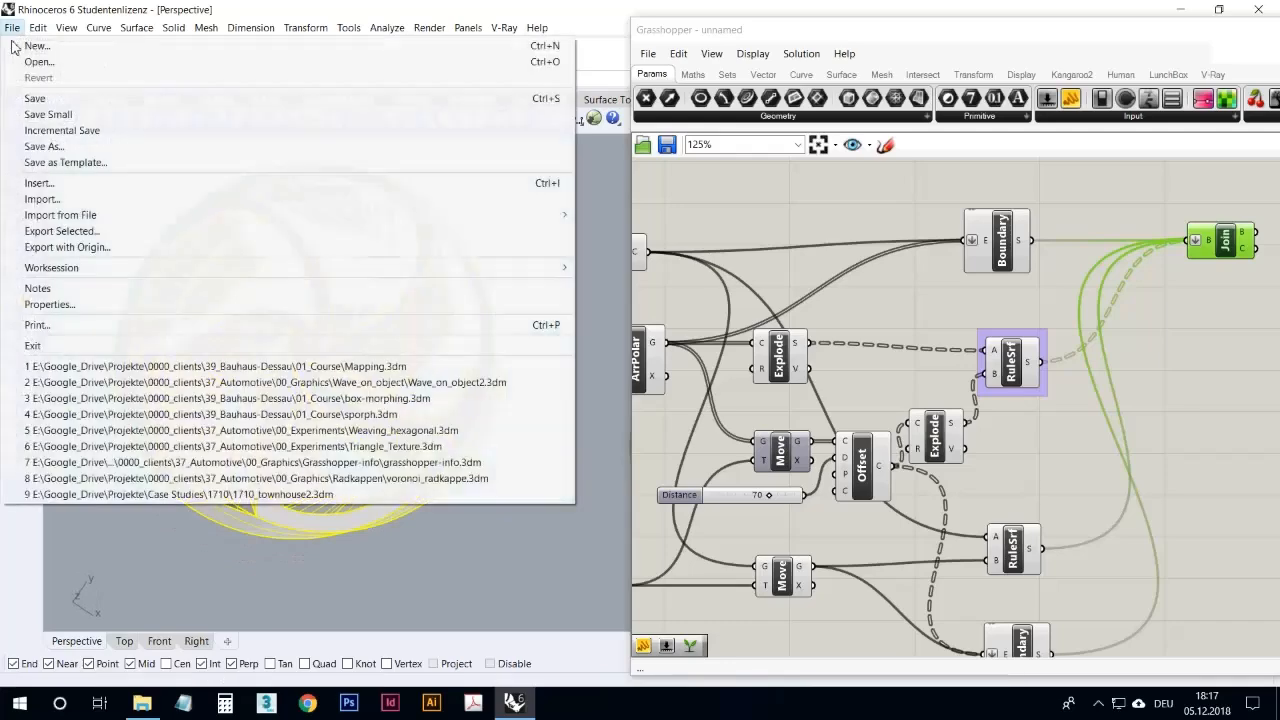
left_click(73, 233)
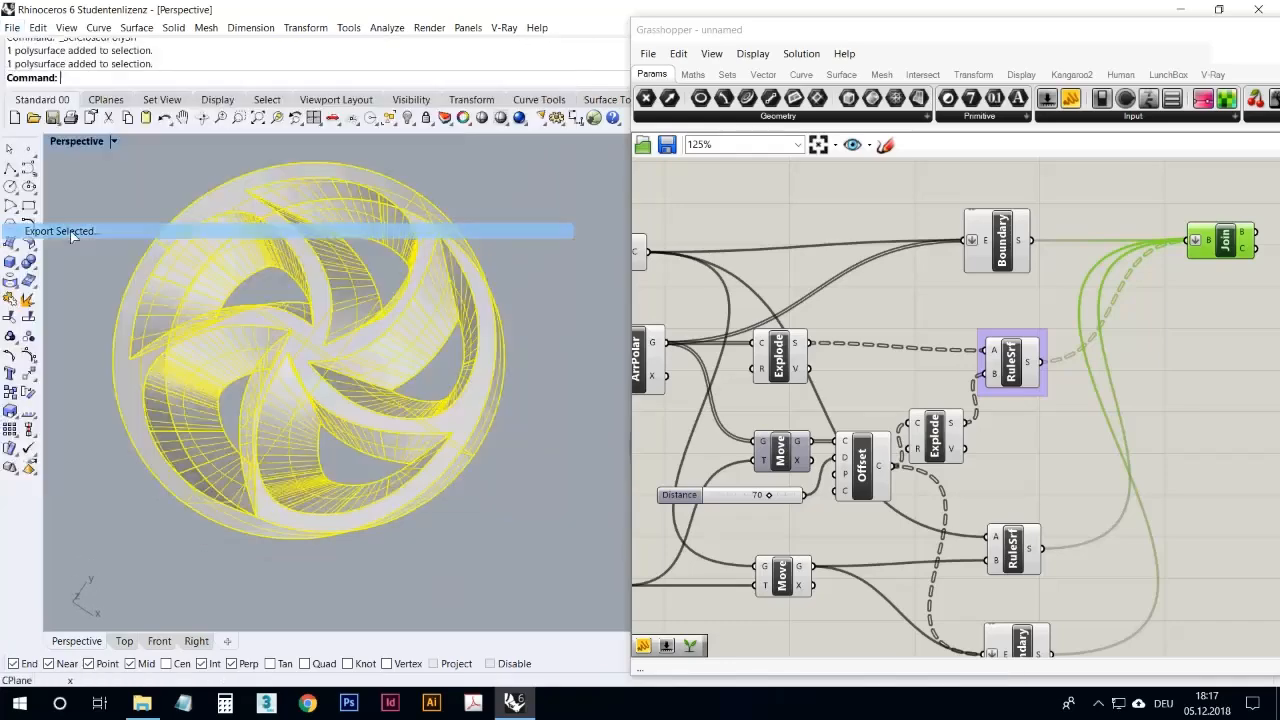
left_click(421, 521)
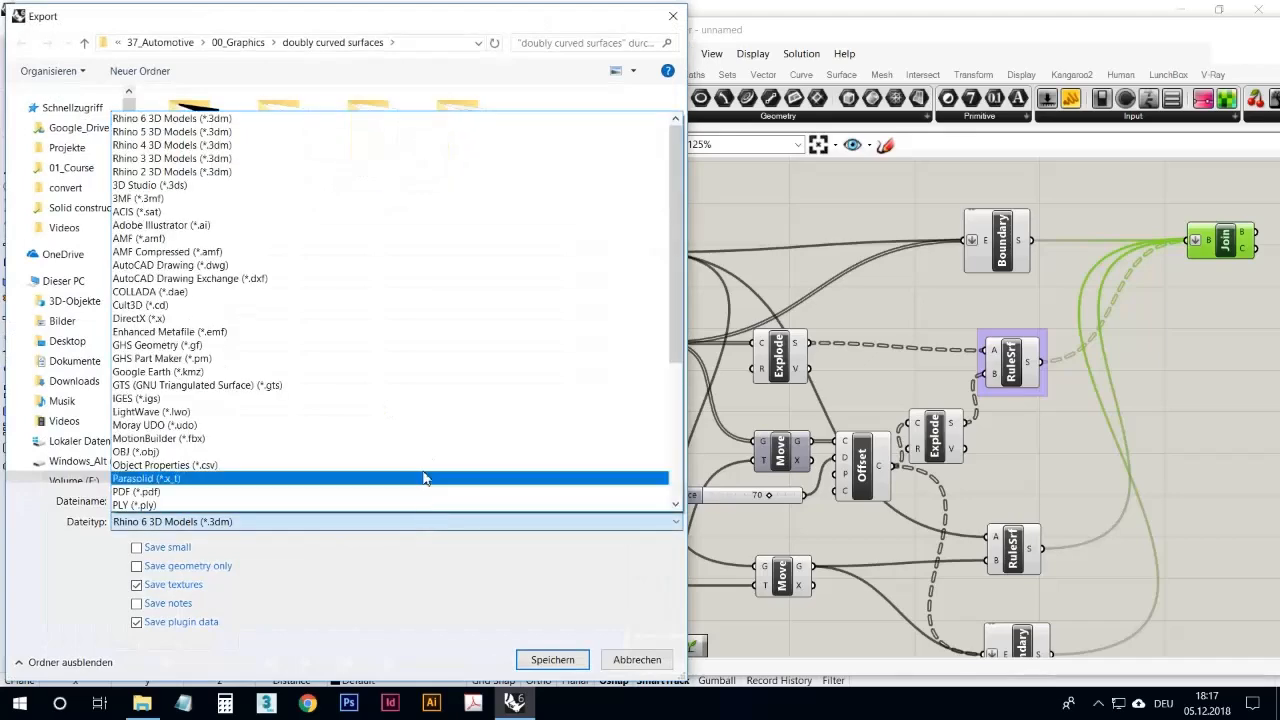
mouse_move(673, 173)
left_mouse_down()
mouse_move(686, 306)
mouse_move(695, 170)
mouse_move(713, 307)
mouse_move(689, 160)
left_mouse_up()
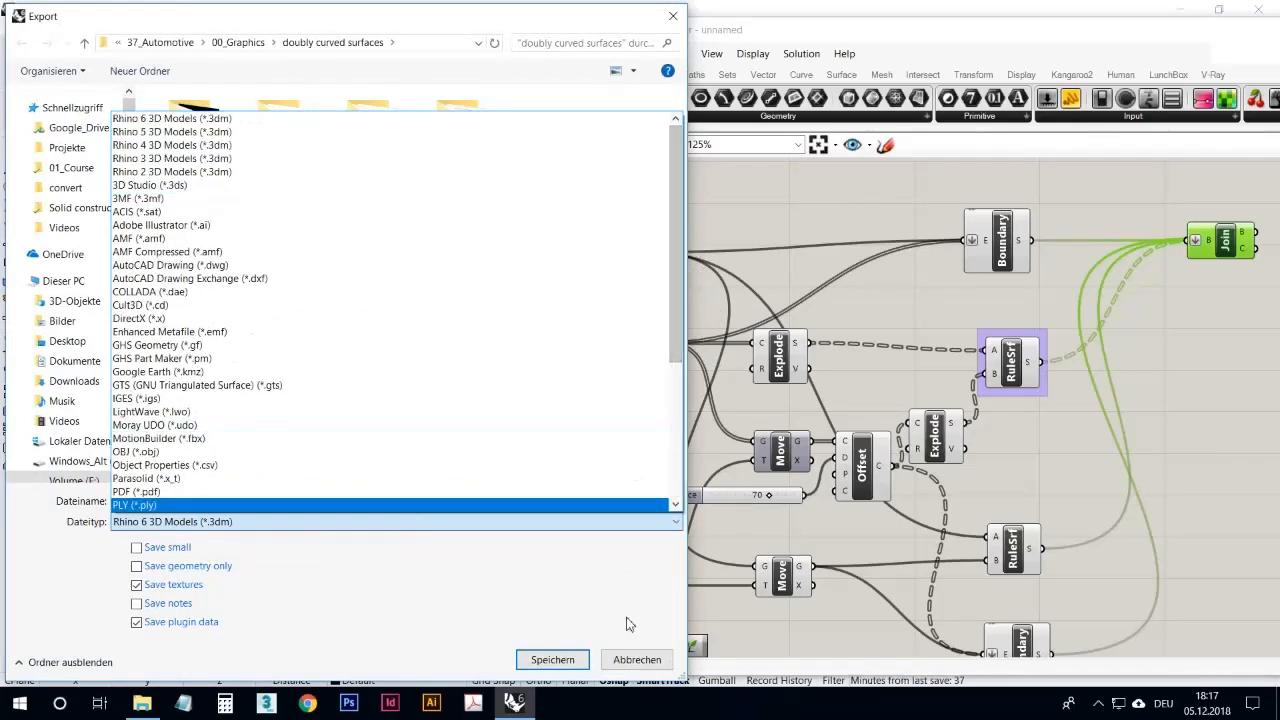
left_click(638, 662)
left_click(640, 662)
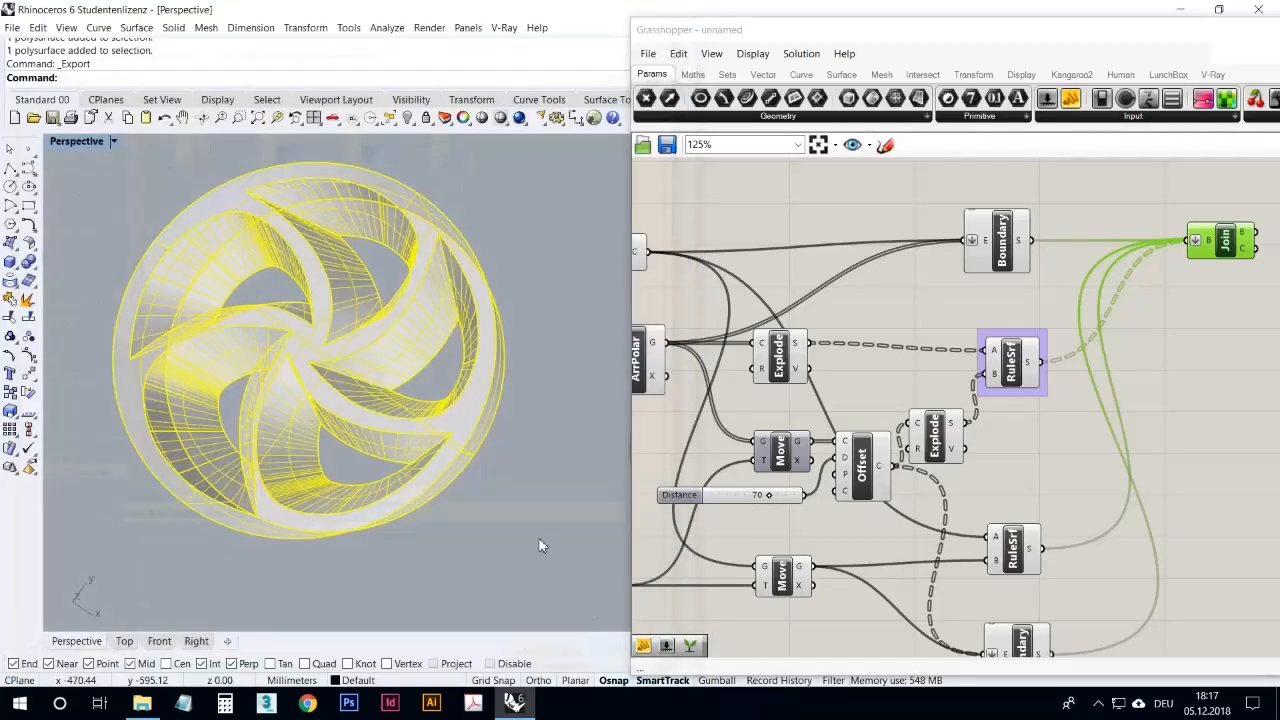
Step: Deselect the baked wheel in Rhino and the Join component on the Grasshopper canvas
left_click(475, 503)
right_click_drag(475, 503, 432, 466)
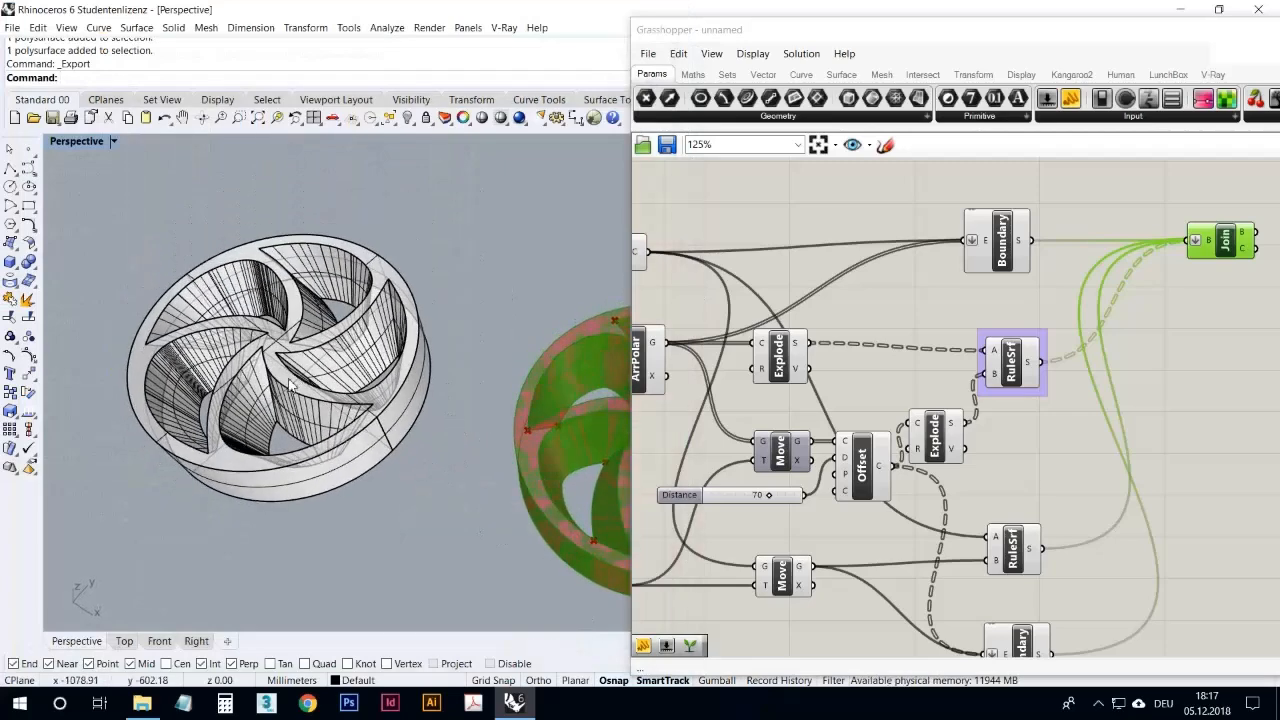
left_click(757, 189)
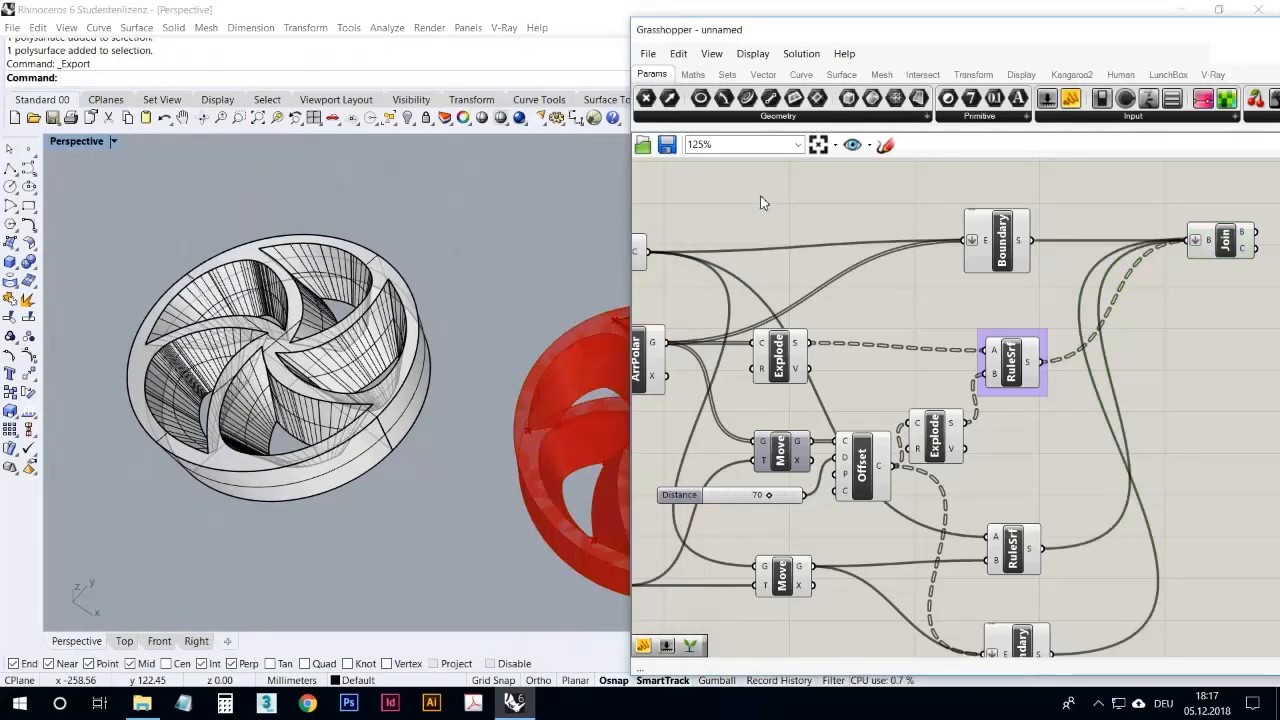
left_click(1099, 704)
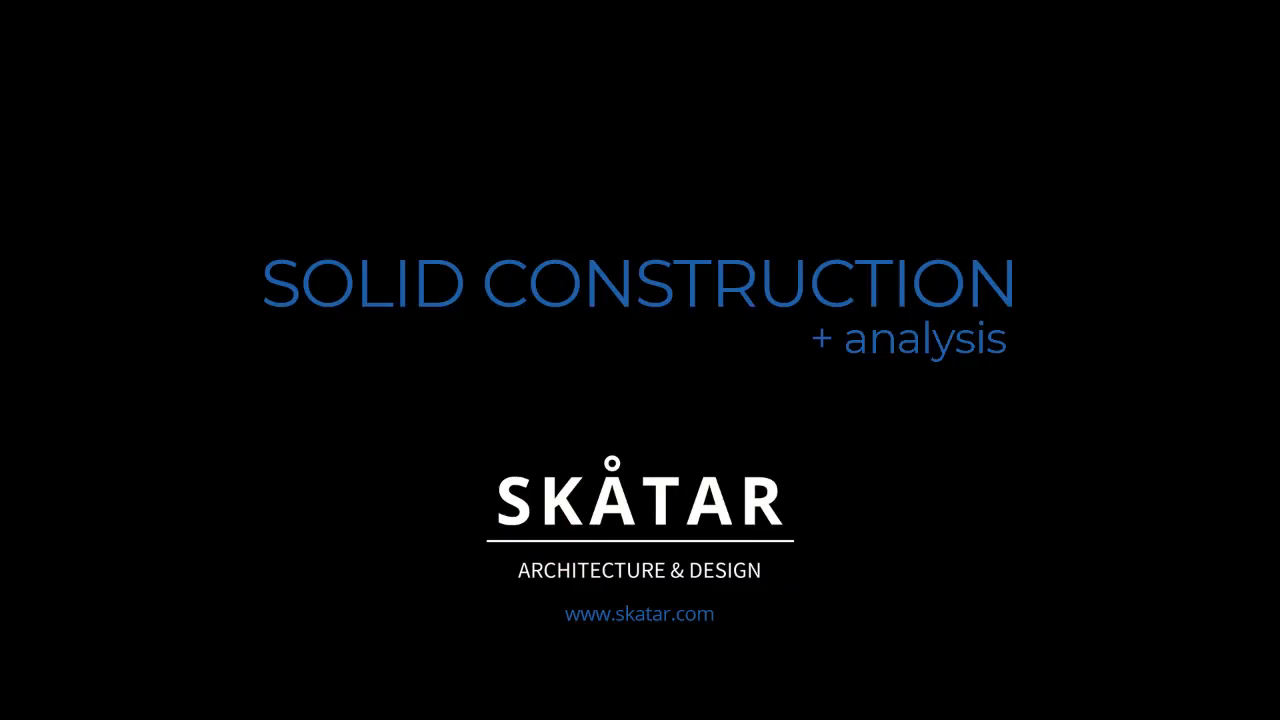